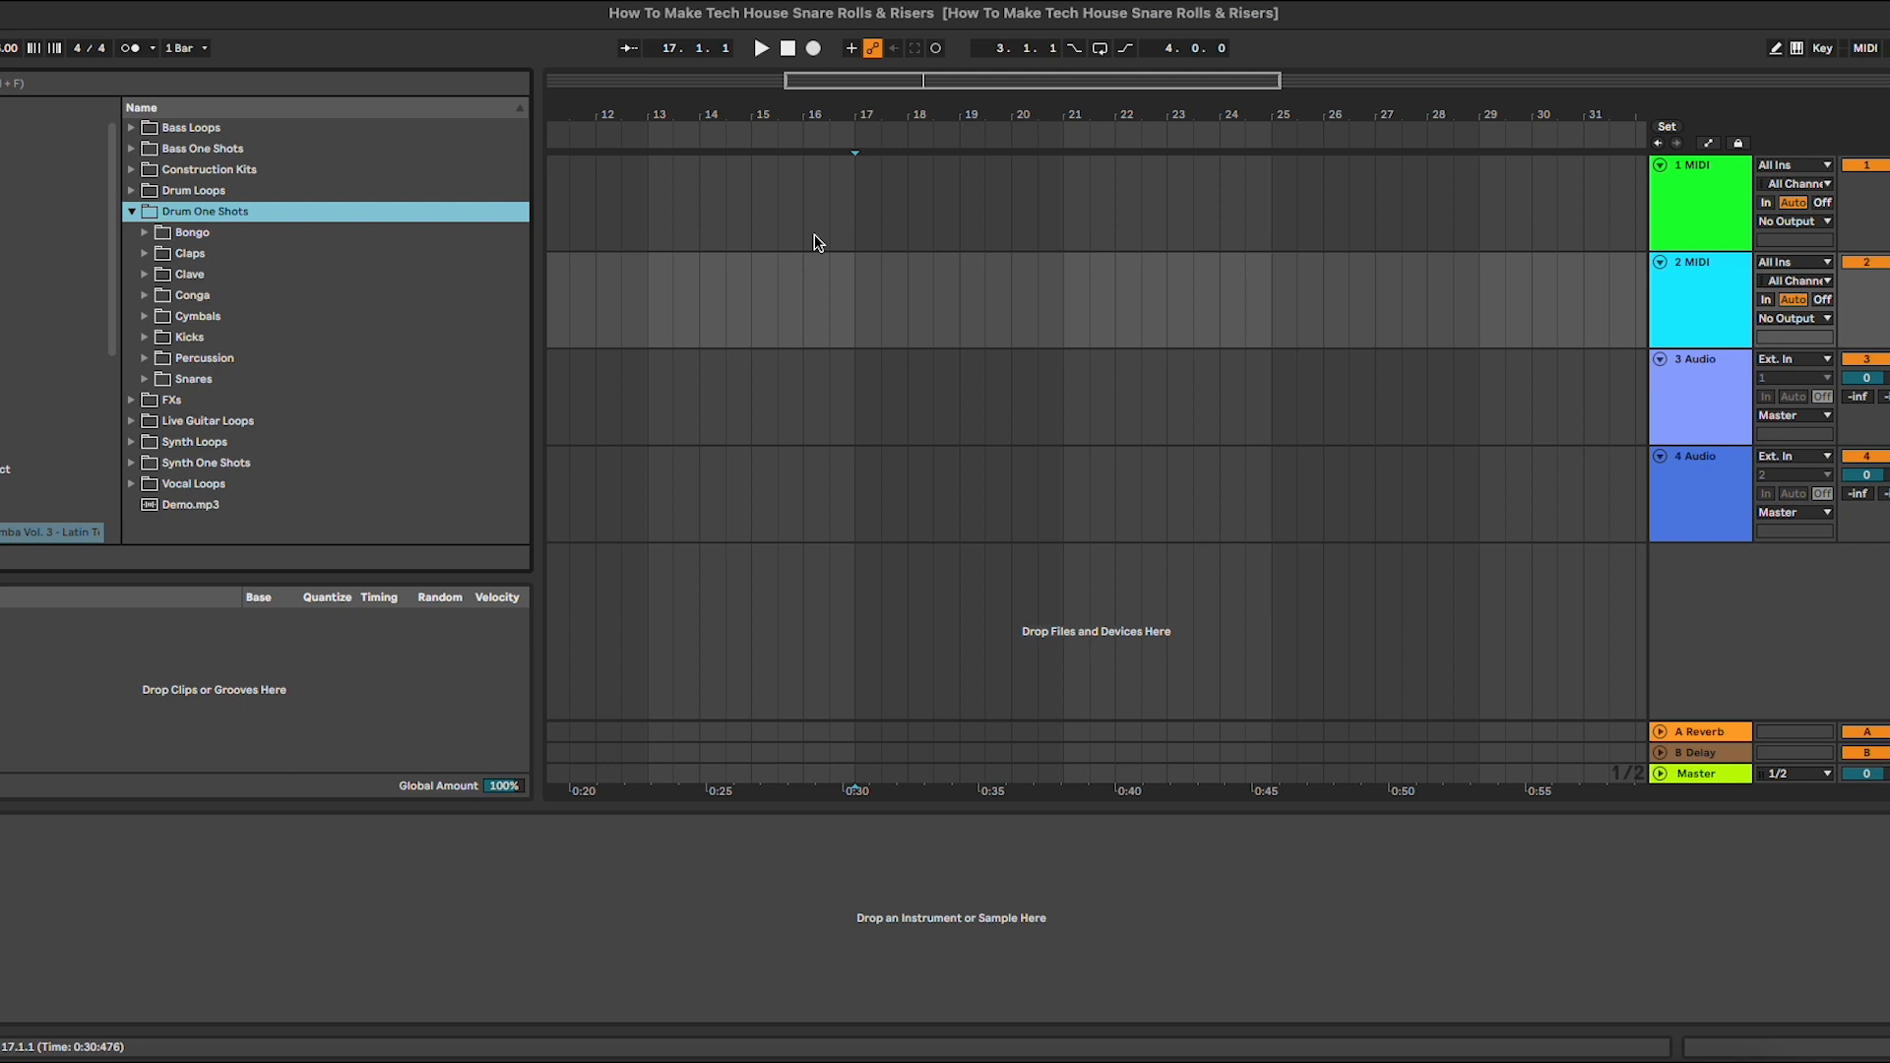
Load the Phantom - Rumba 3 Snare 7 sample from the Snares folder onto the first MIDI track.
{"action": "left_click", "coordinate": [1705, 241]}
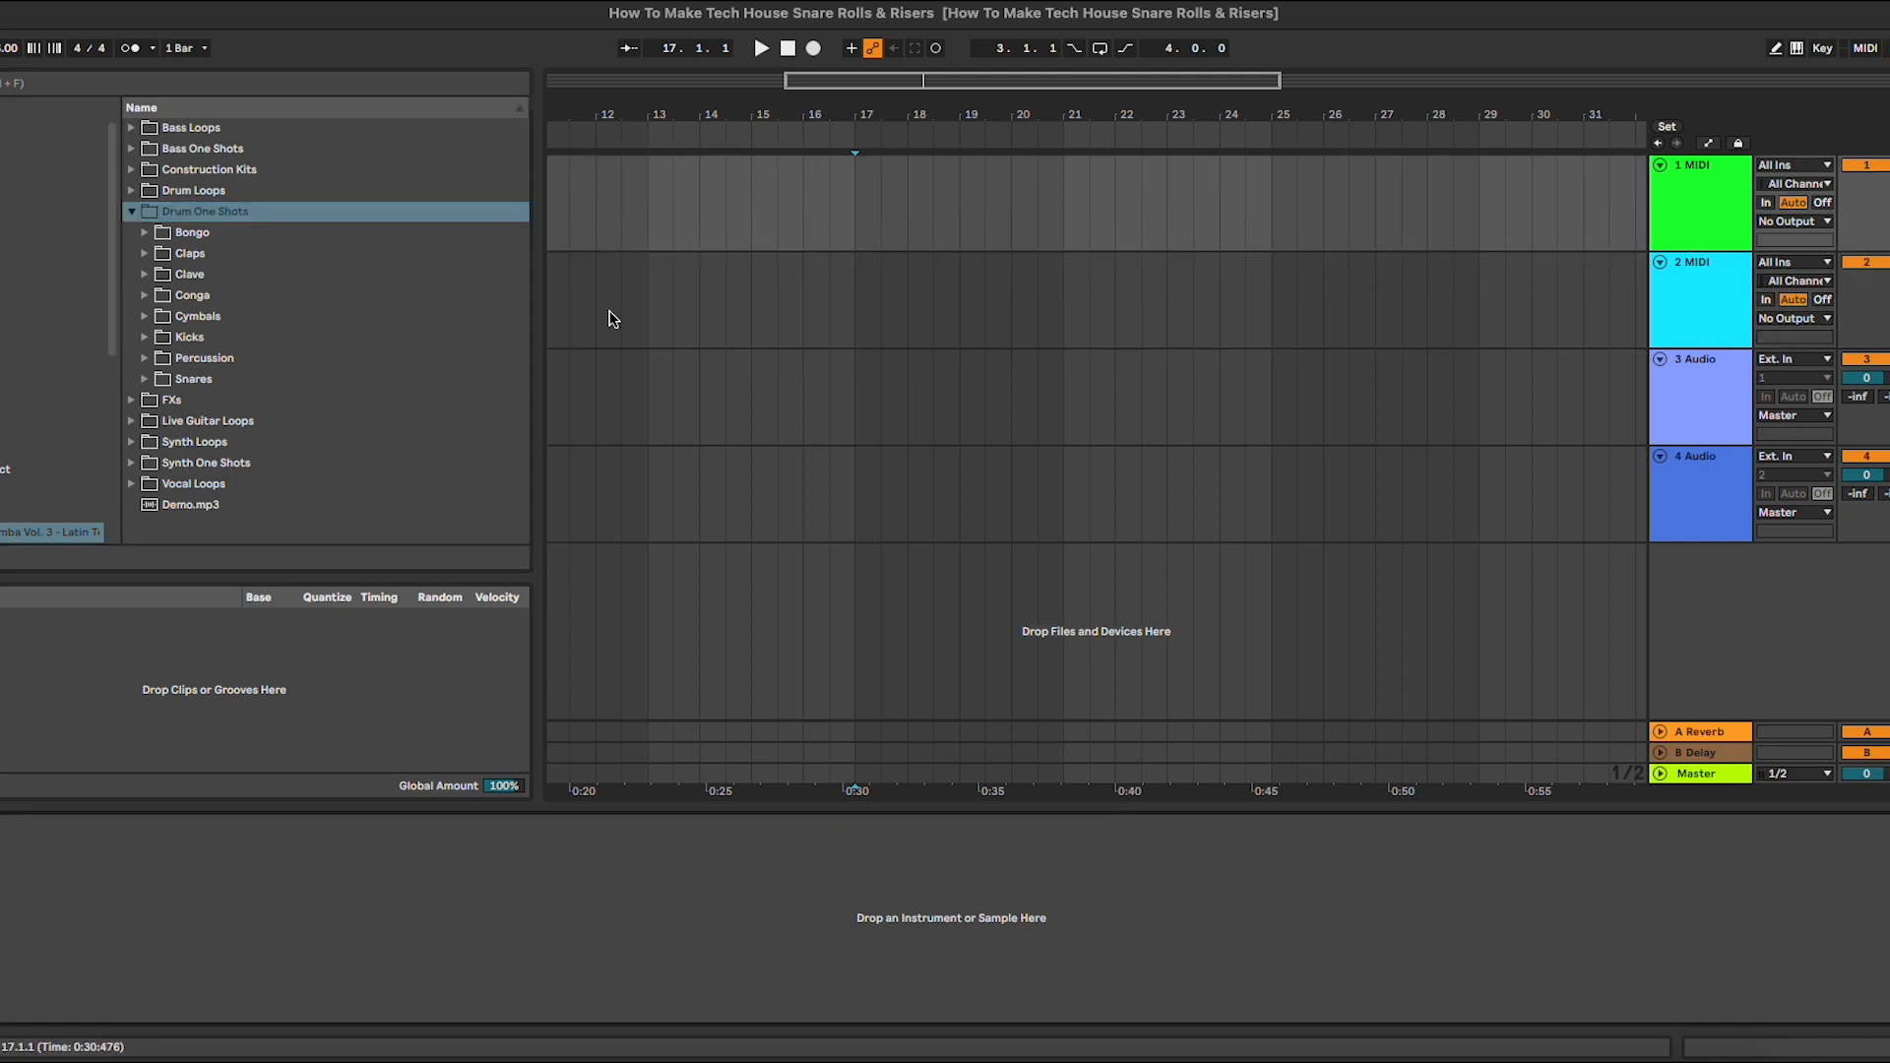
{"action": "double_click", "coordinate": [217, 381]}
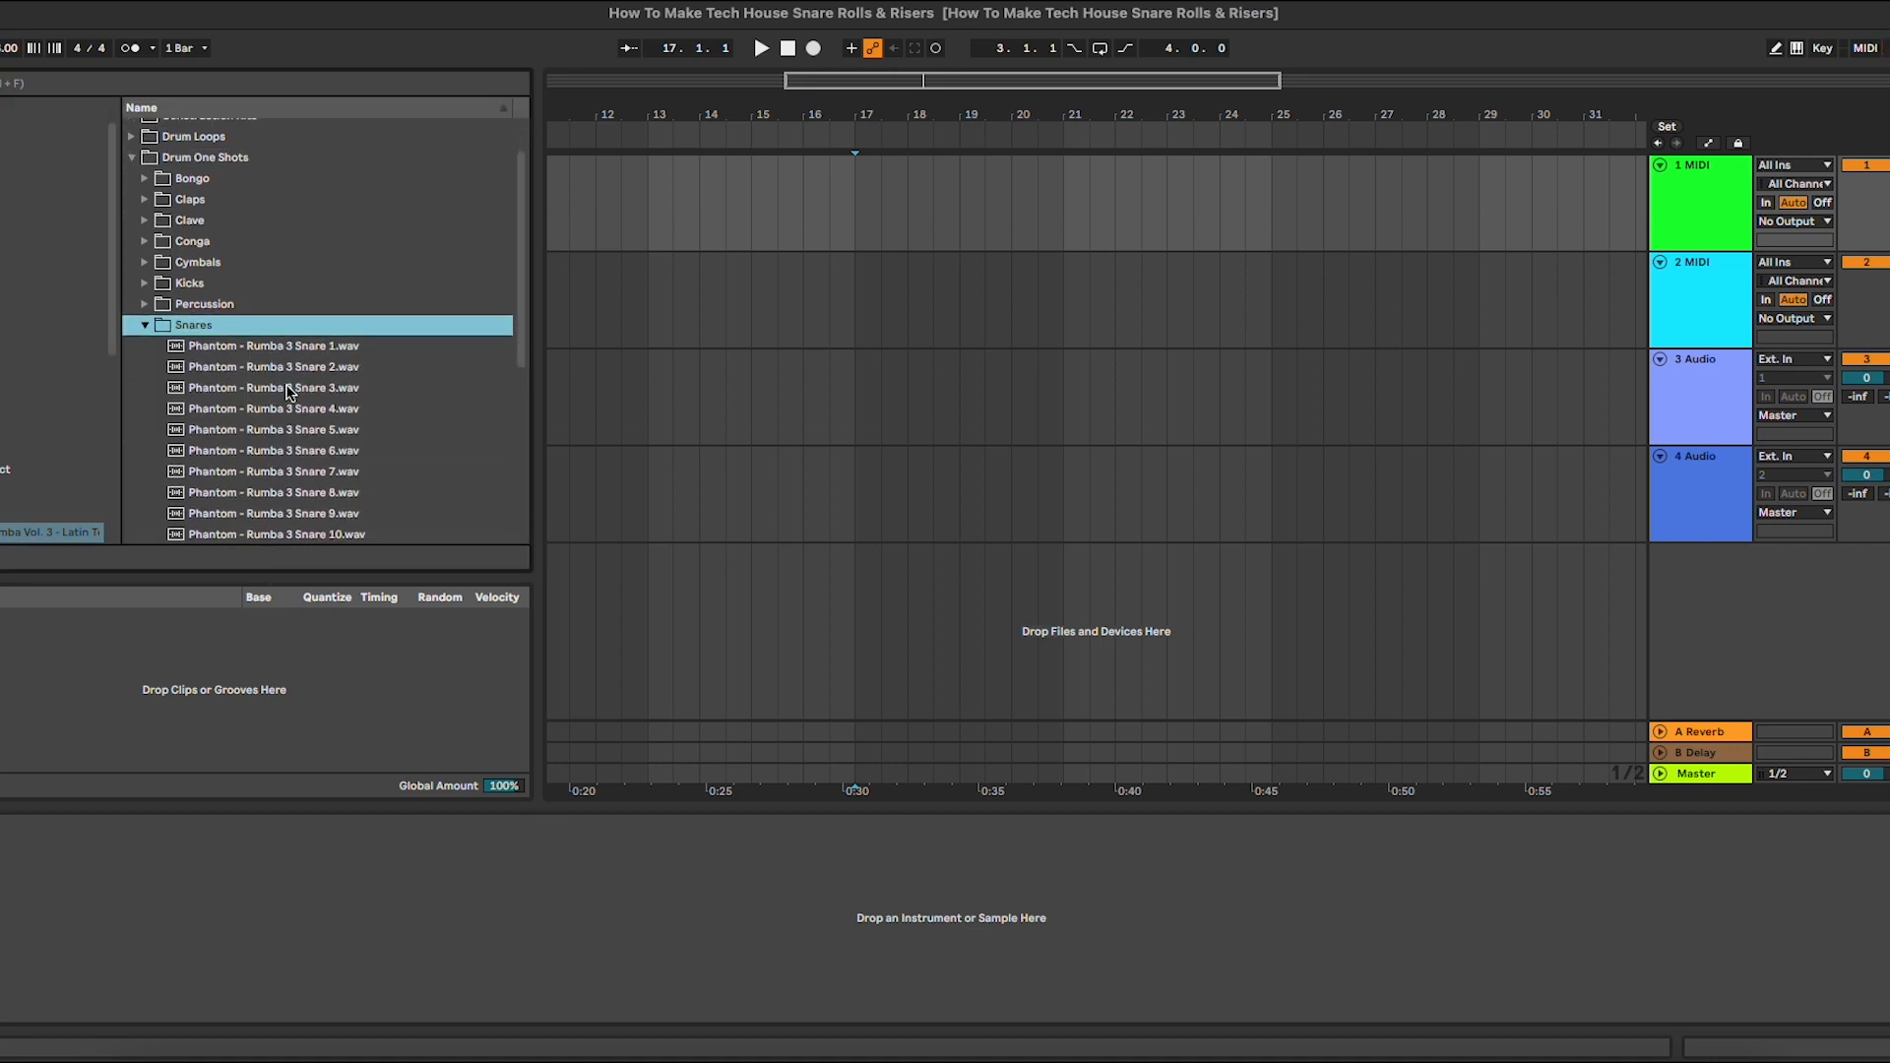
{"action": "left_click", "coordinate": [329, 450]}
{"action": "left_click", "coordinate": [326, 469]}
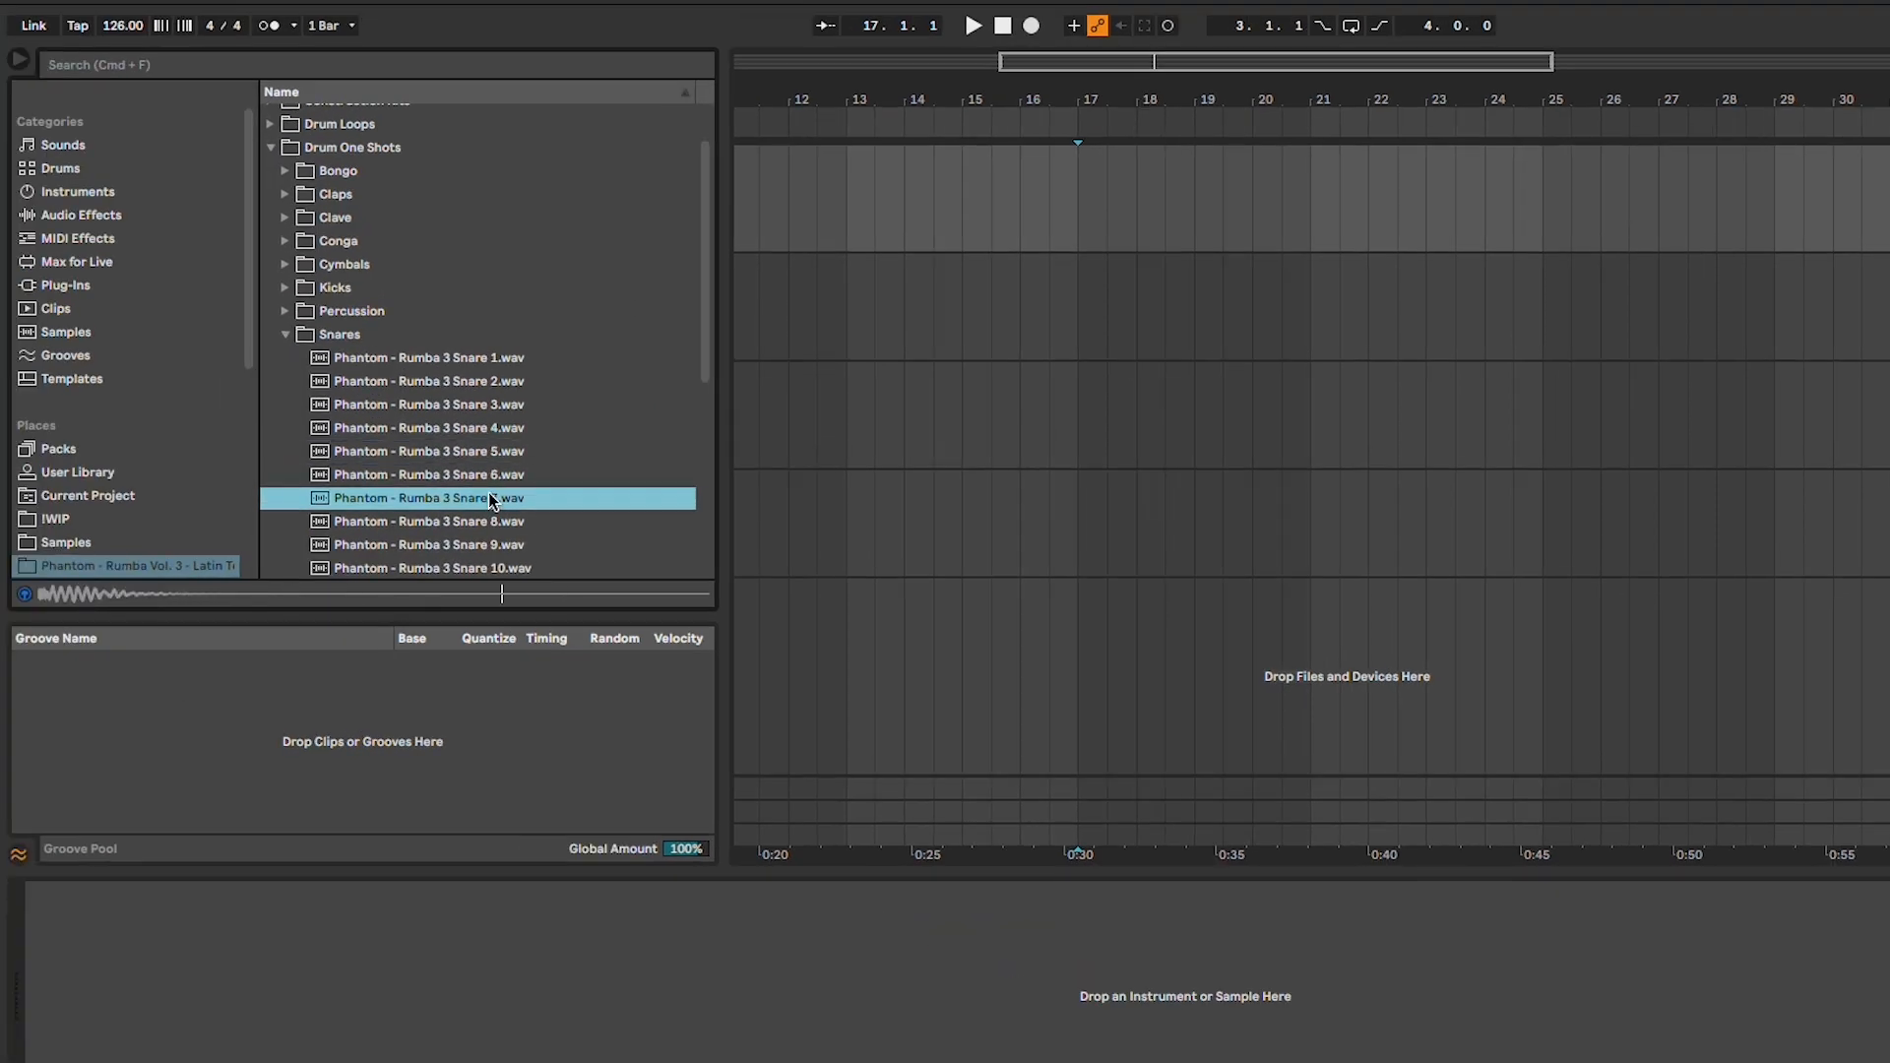
{"action": "double_click", "coordinate": [482, 496]}
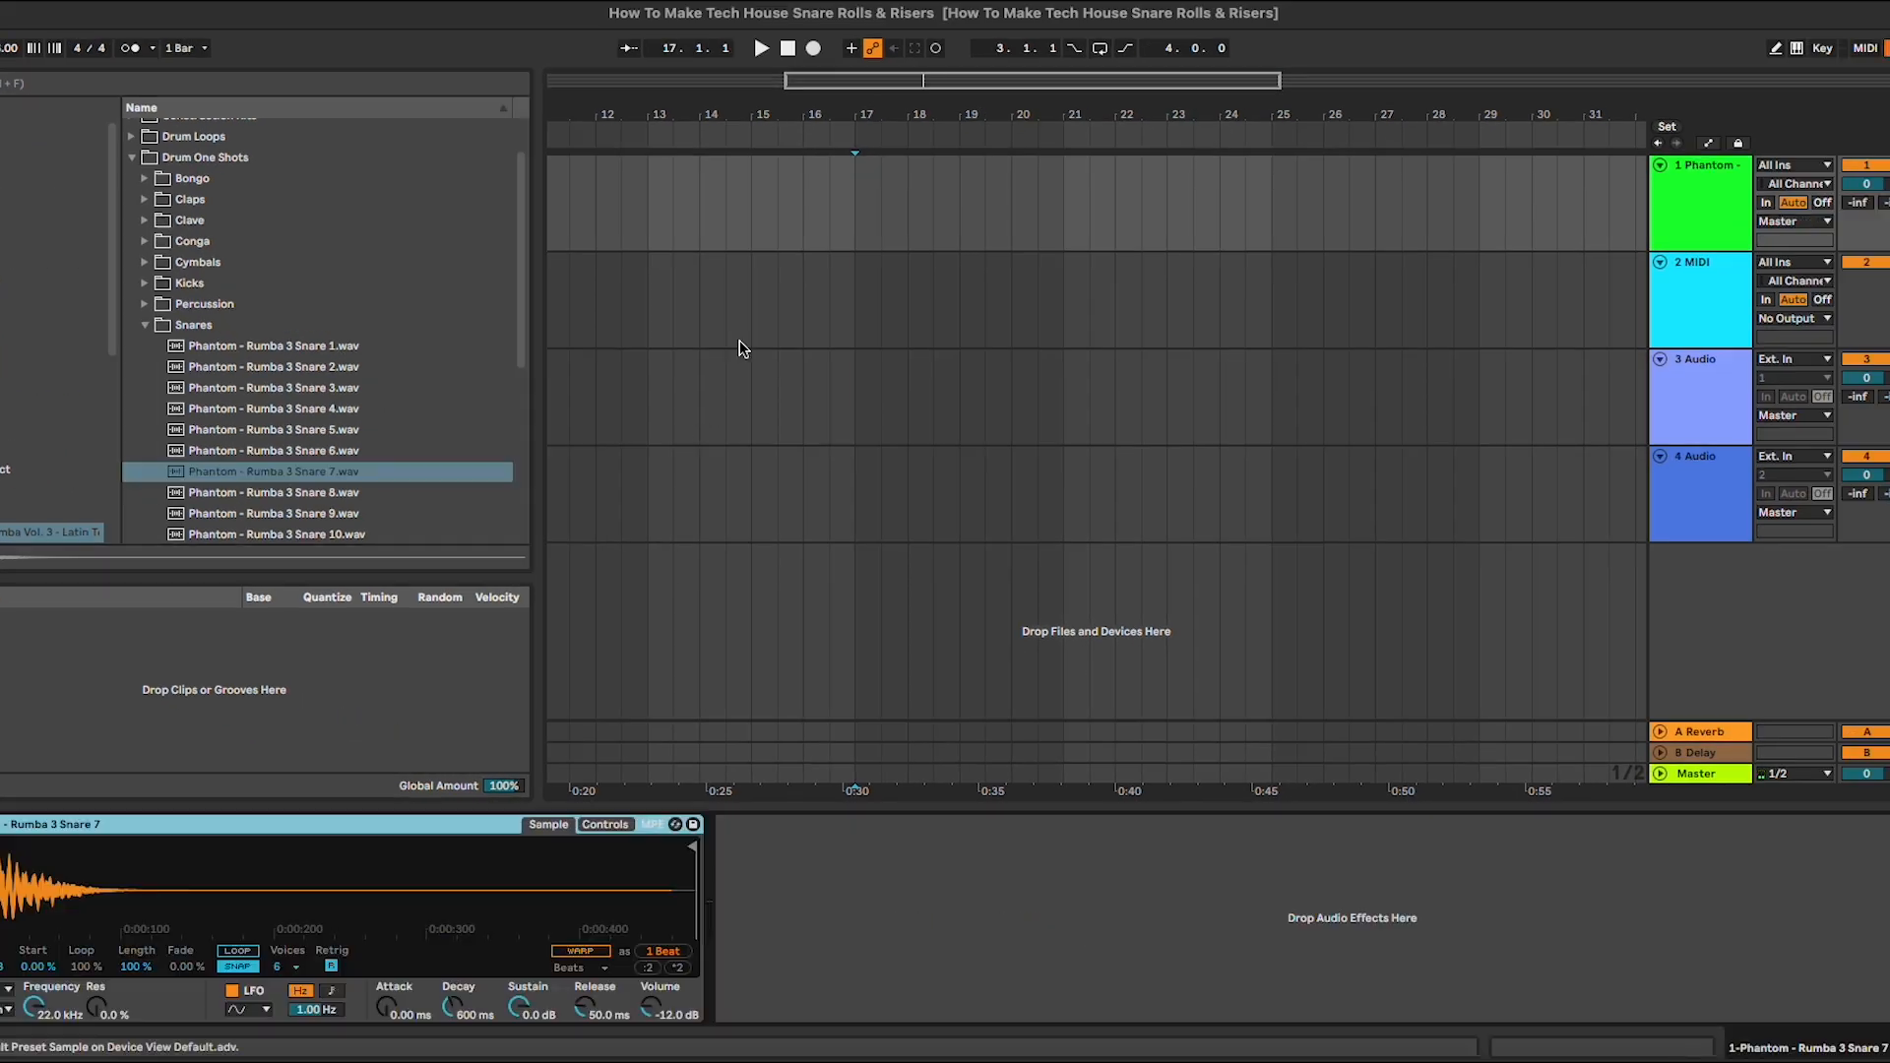
Create a four-bar looped MIDI clip from bar 17 to 21 on the snare track and enlarge its velocity lane.
{"action": "left_click_drag", "start_coordinate": [859, 206], "coordinate": [981, 220]}
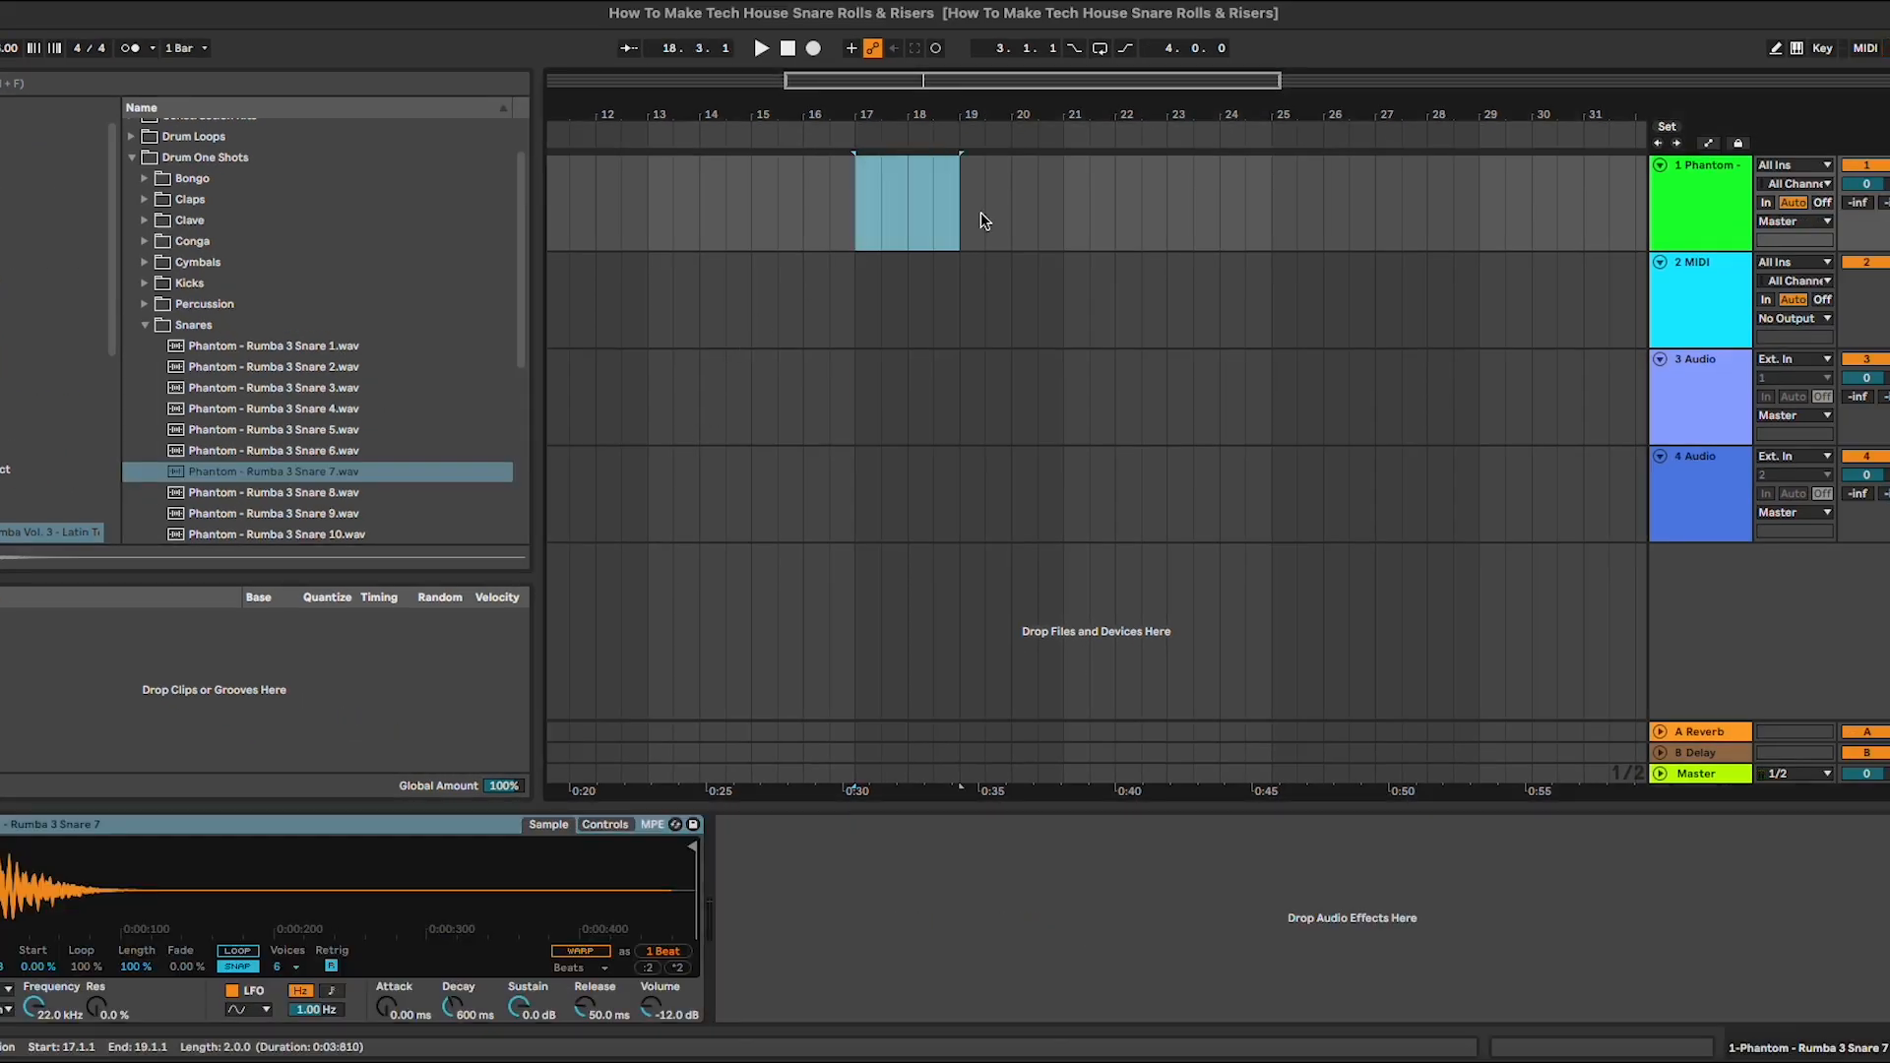
{"action": "key", "text": "ctrl+shift+m"}
{"action": "key", "text": "ctrl+l"}
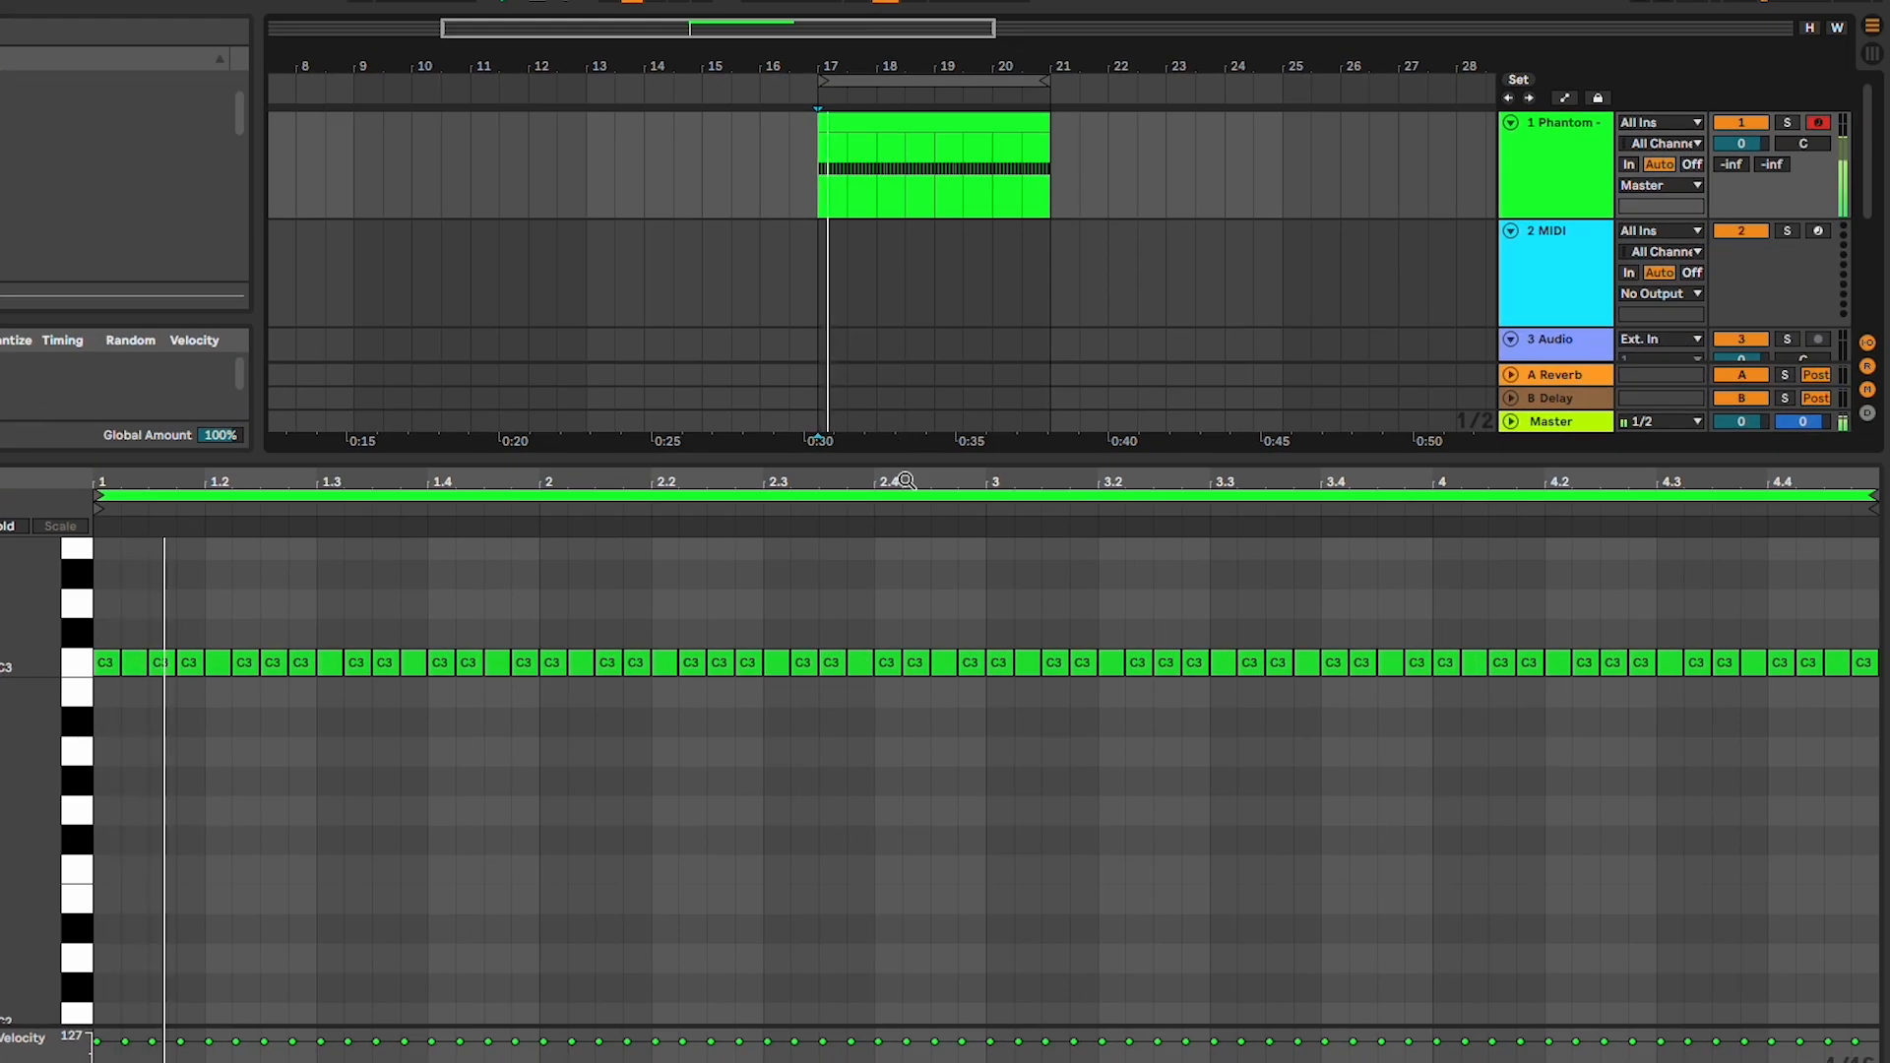
{"action": "left_click_drag", "start_coordinate": [999, 1026], "coordinate": [1006, 843]}
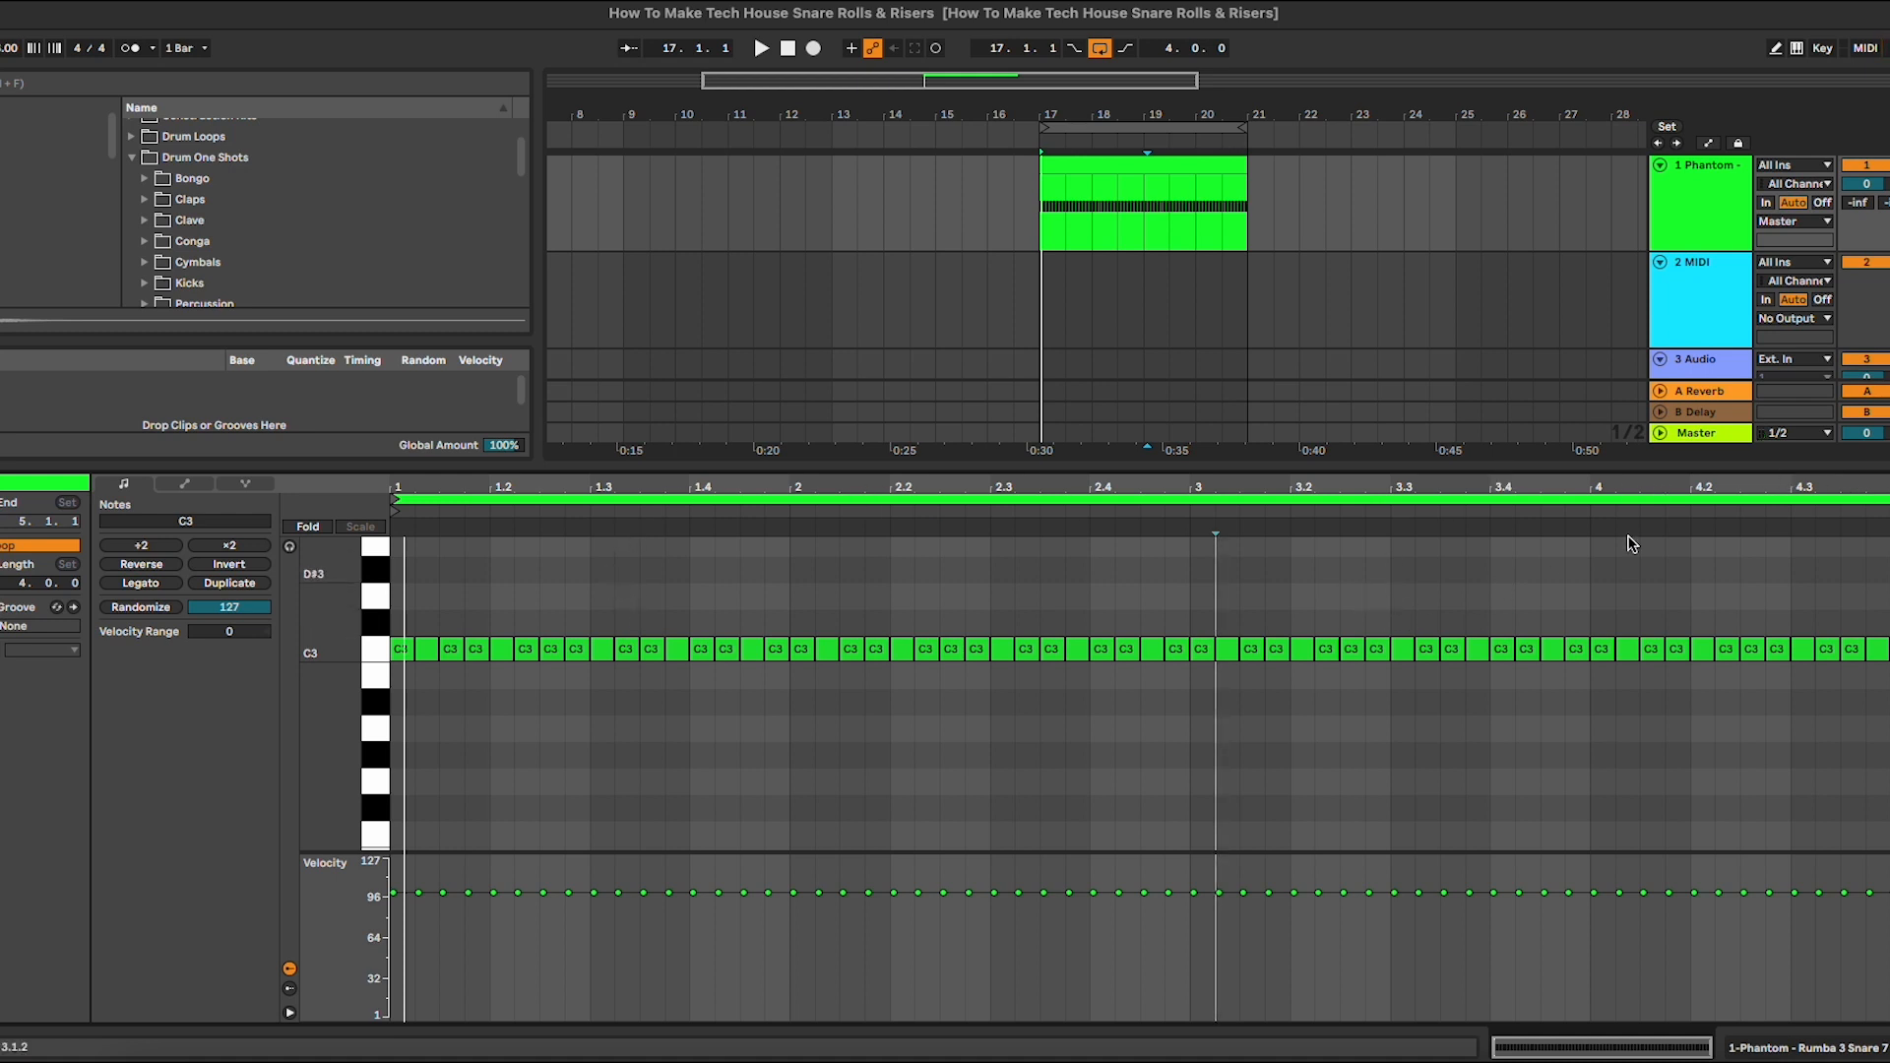
Play back the looped snare roll and check how its last bar sounds.
{"action": "key", "text": "space"}
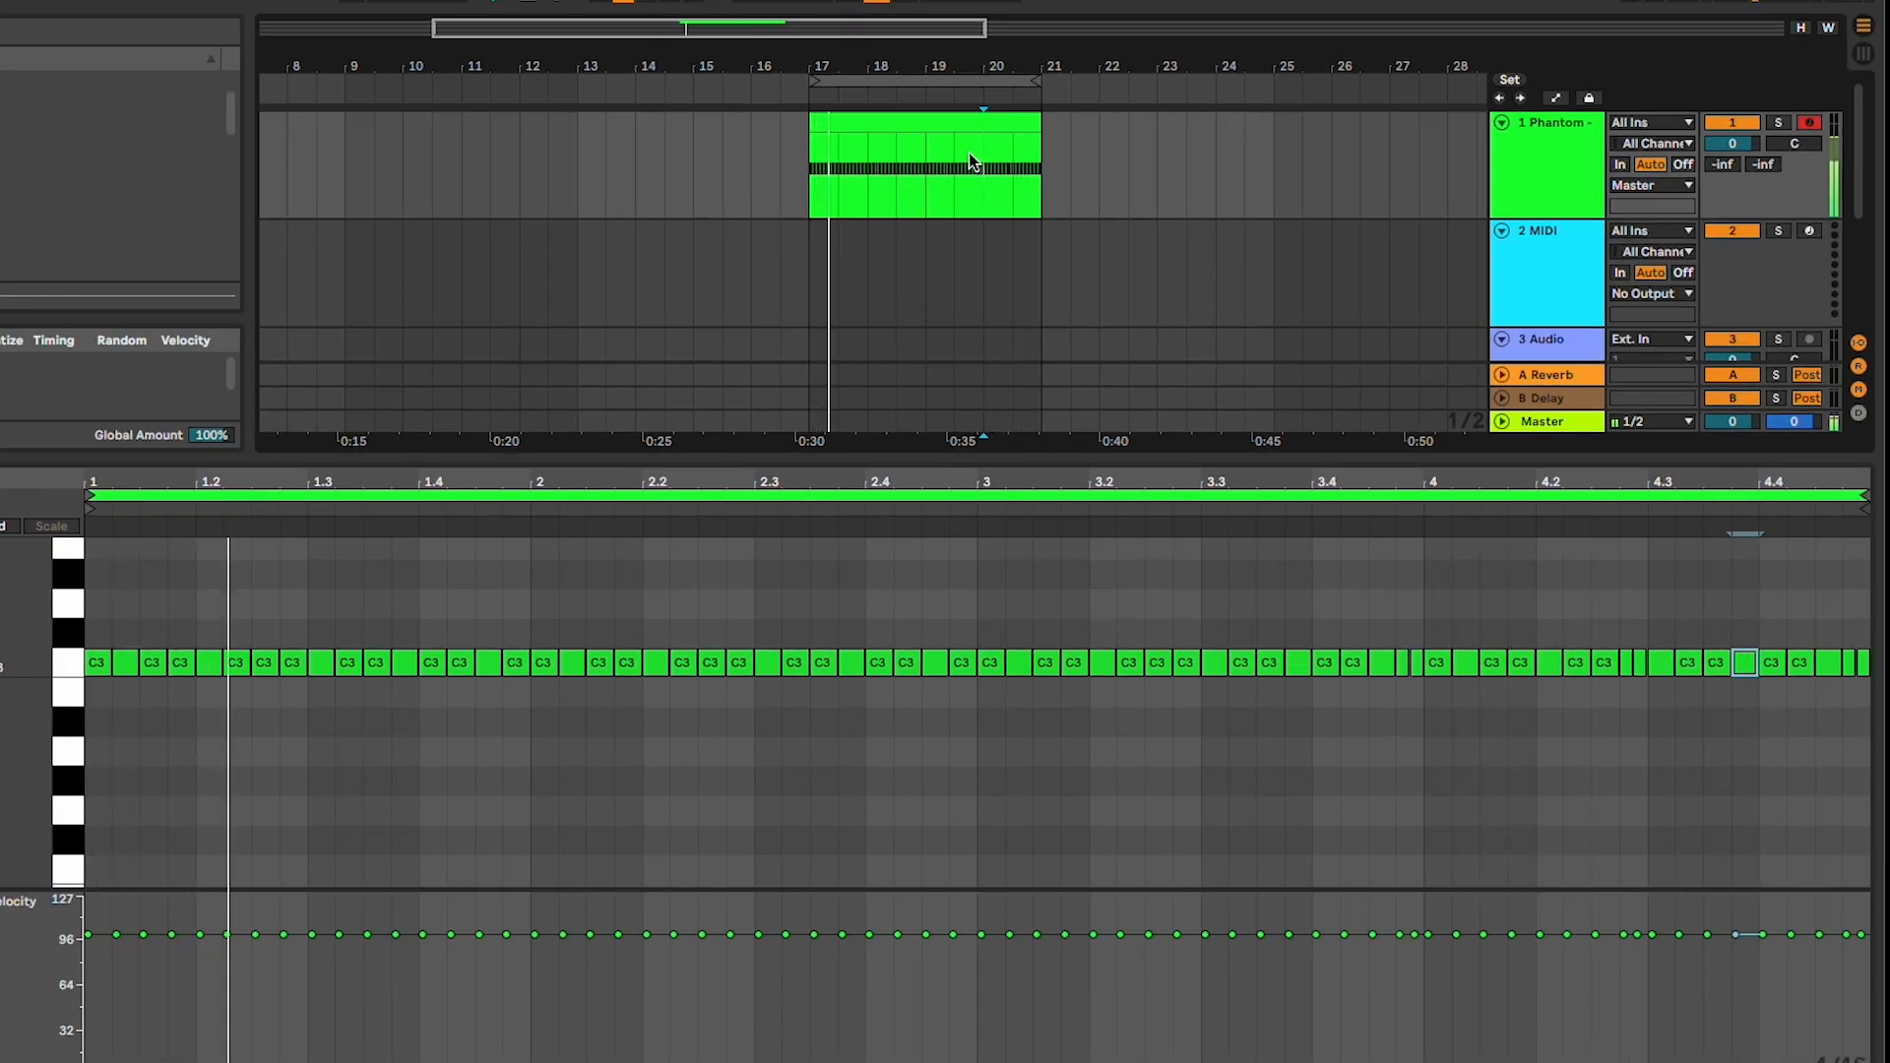
{"action": "left_click", "coordinate": [954, 149]}
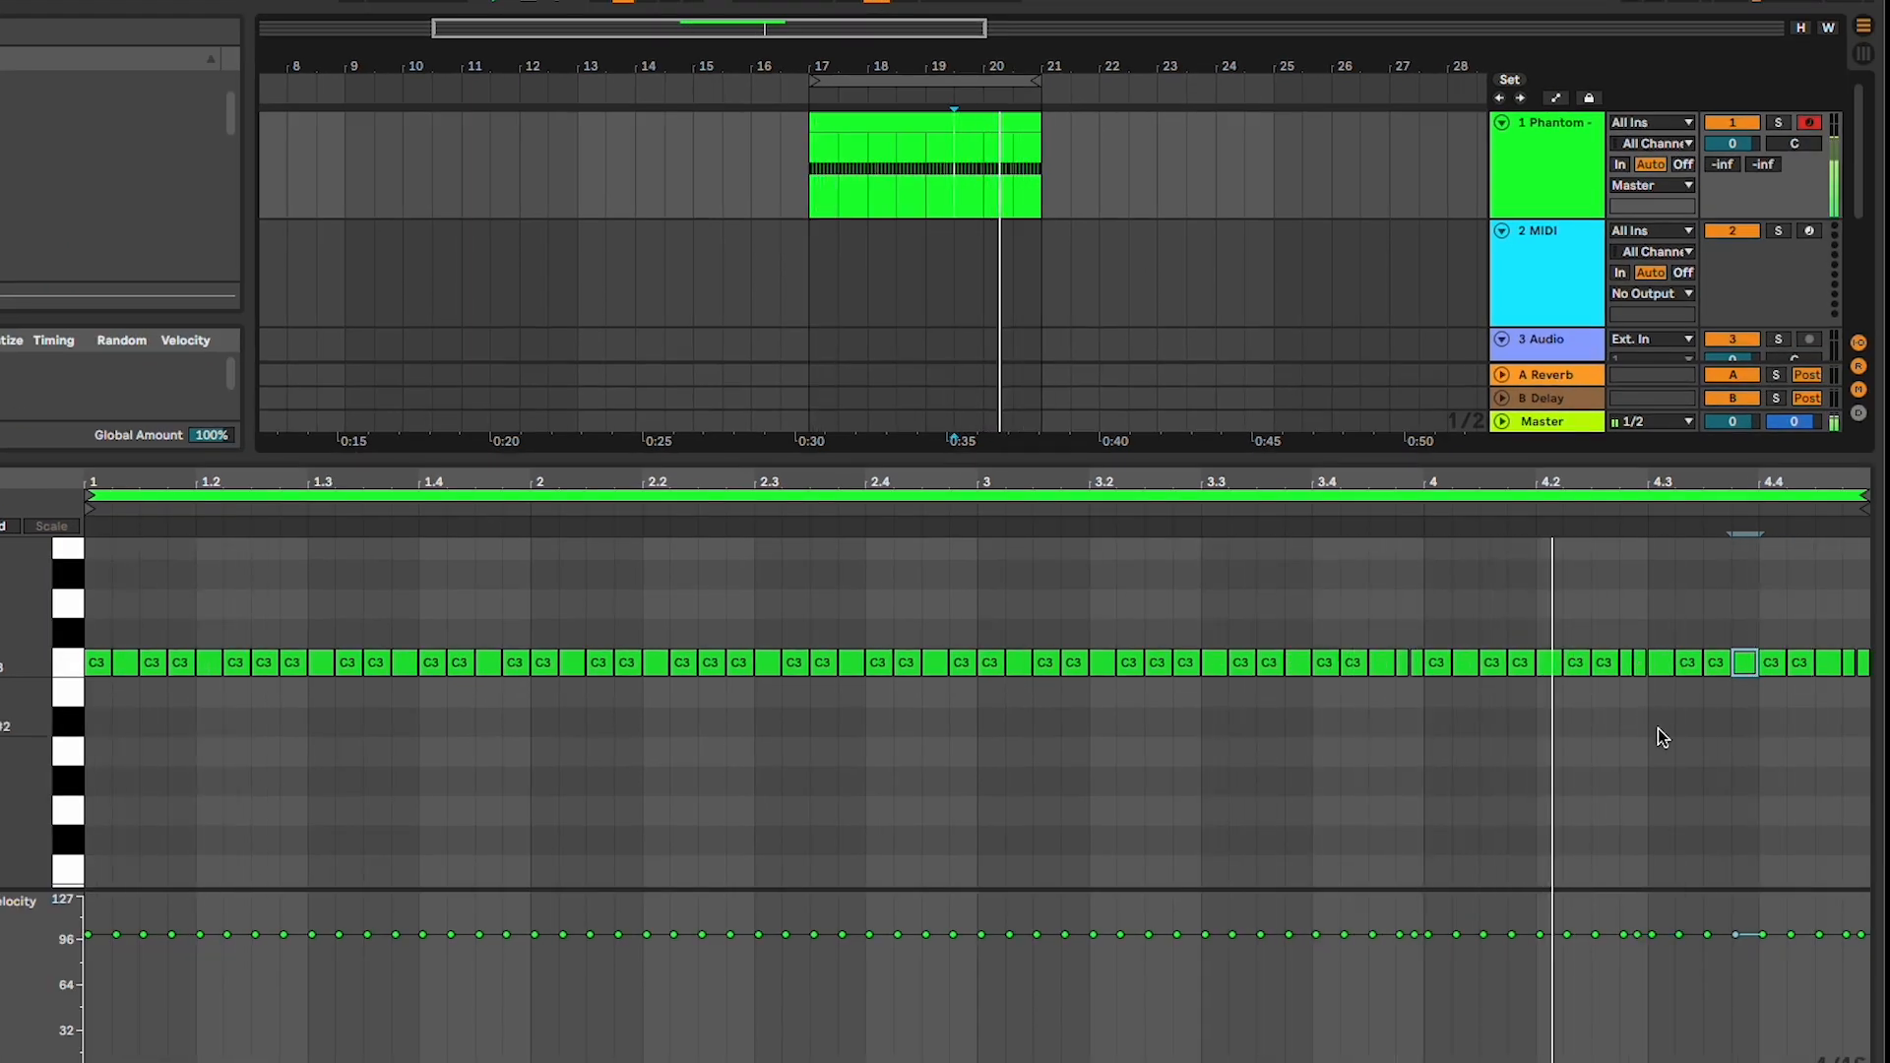
{"action": "left_click", "coordinate": [1841, 716]}
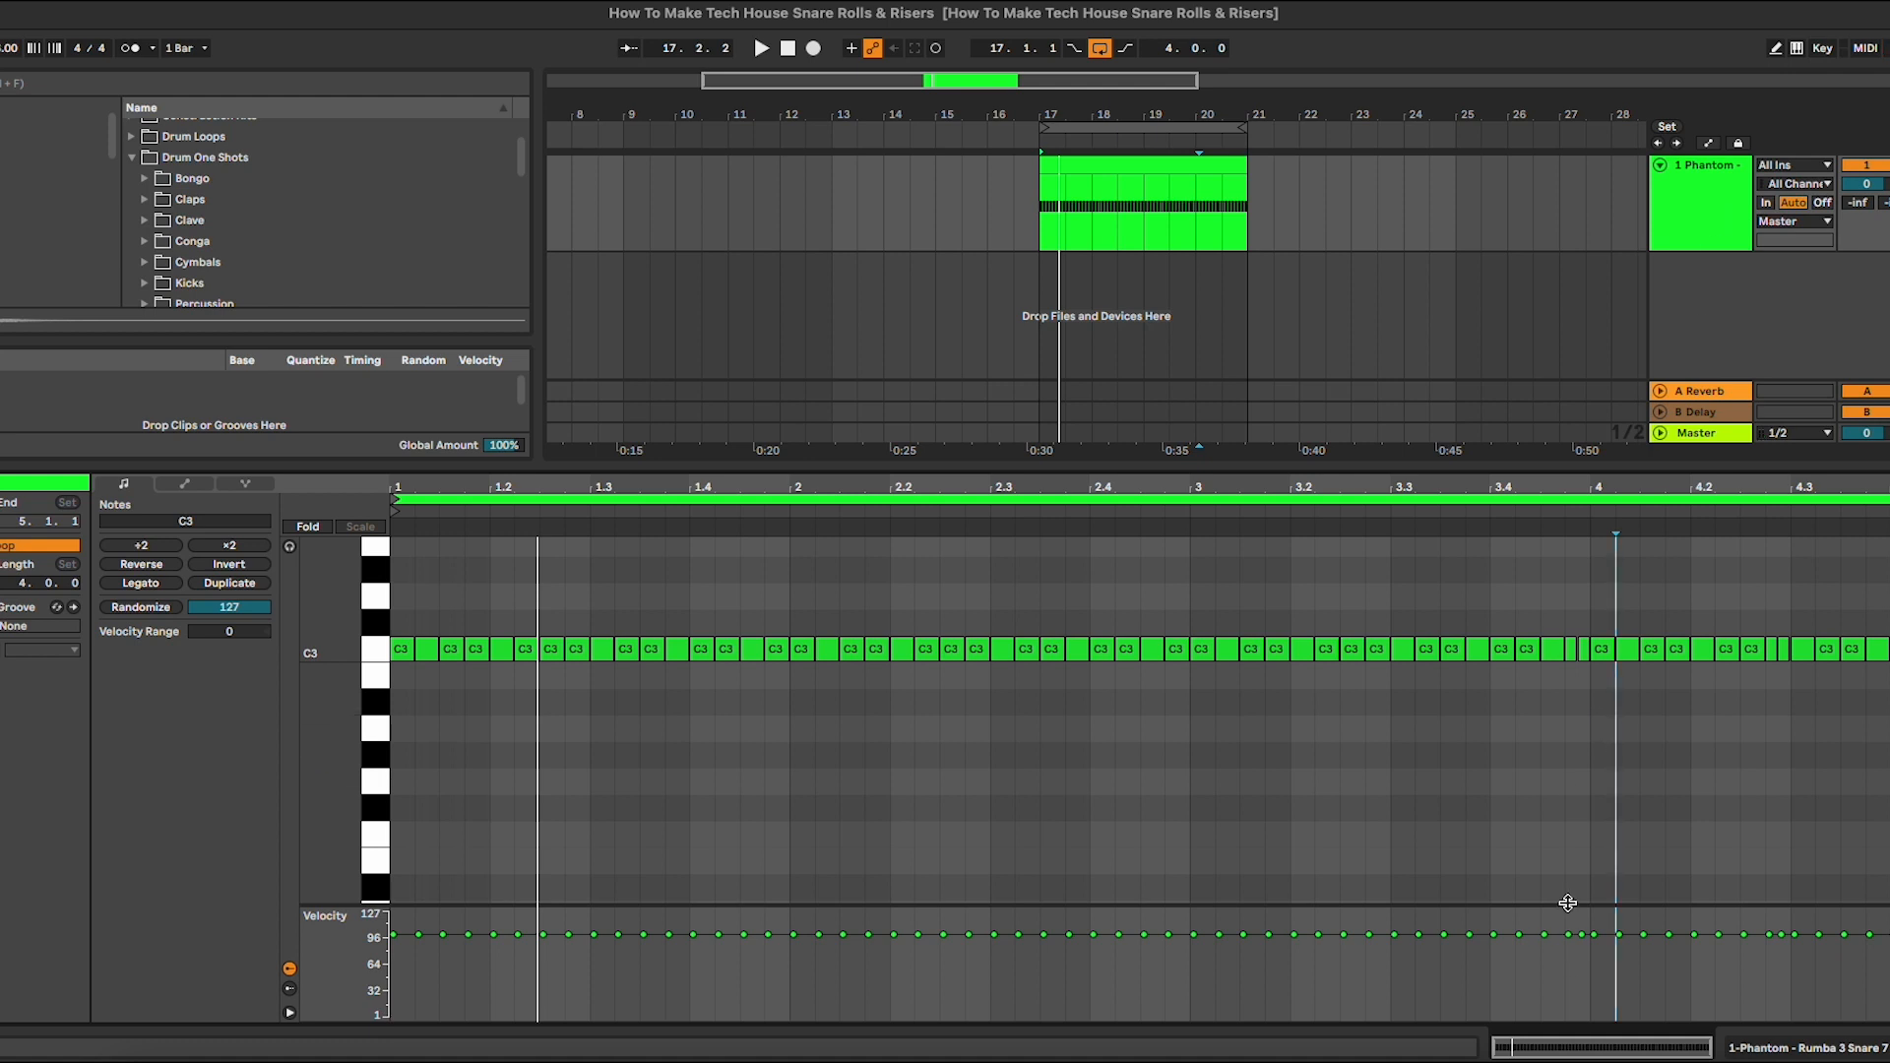
Draw a rising velocity ramp from about 25 up to about 98 across the snare roll and play it back.
{"action": "left_click_drag", "start_coordinate": [1566, 902], "coordinate": [1553, 764]}
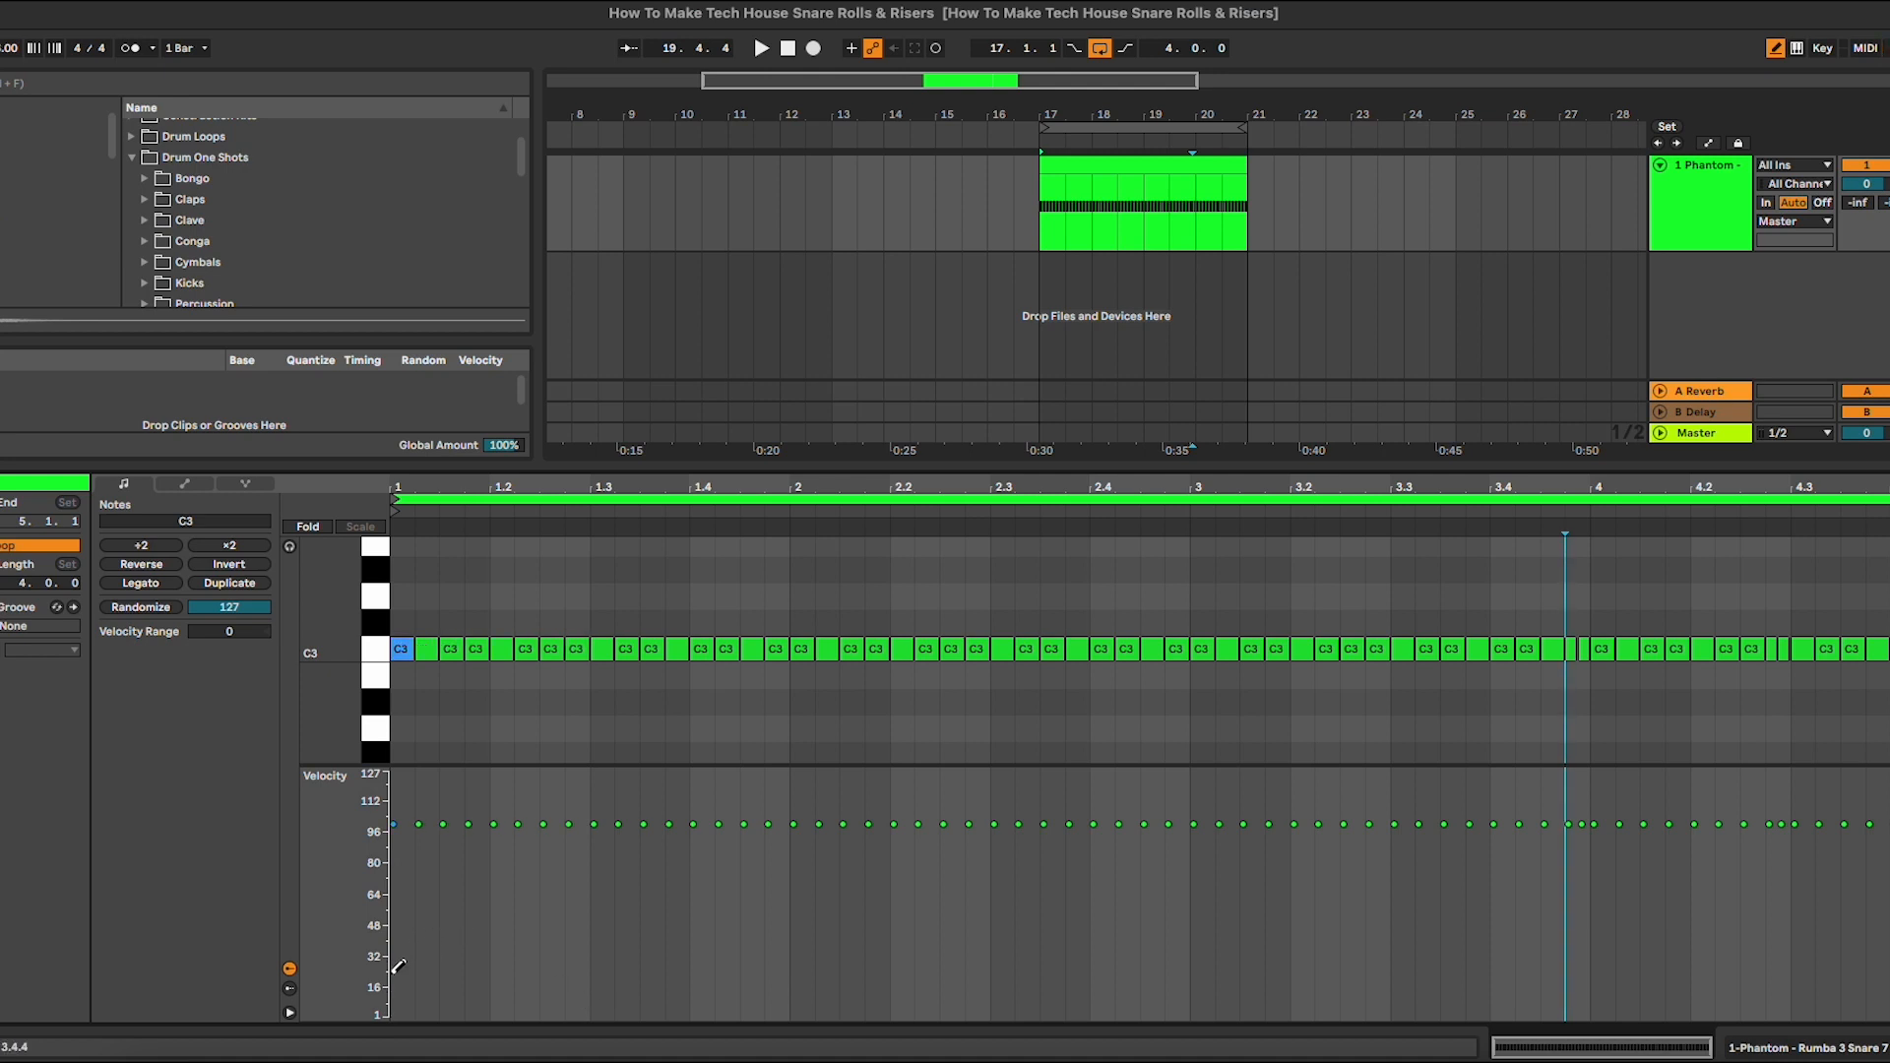
{"action": "left_click_drag", "start_coordinate": [394, 972], "coordinate": [1871, 838]}
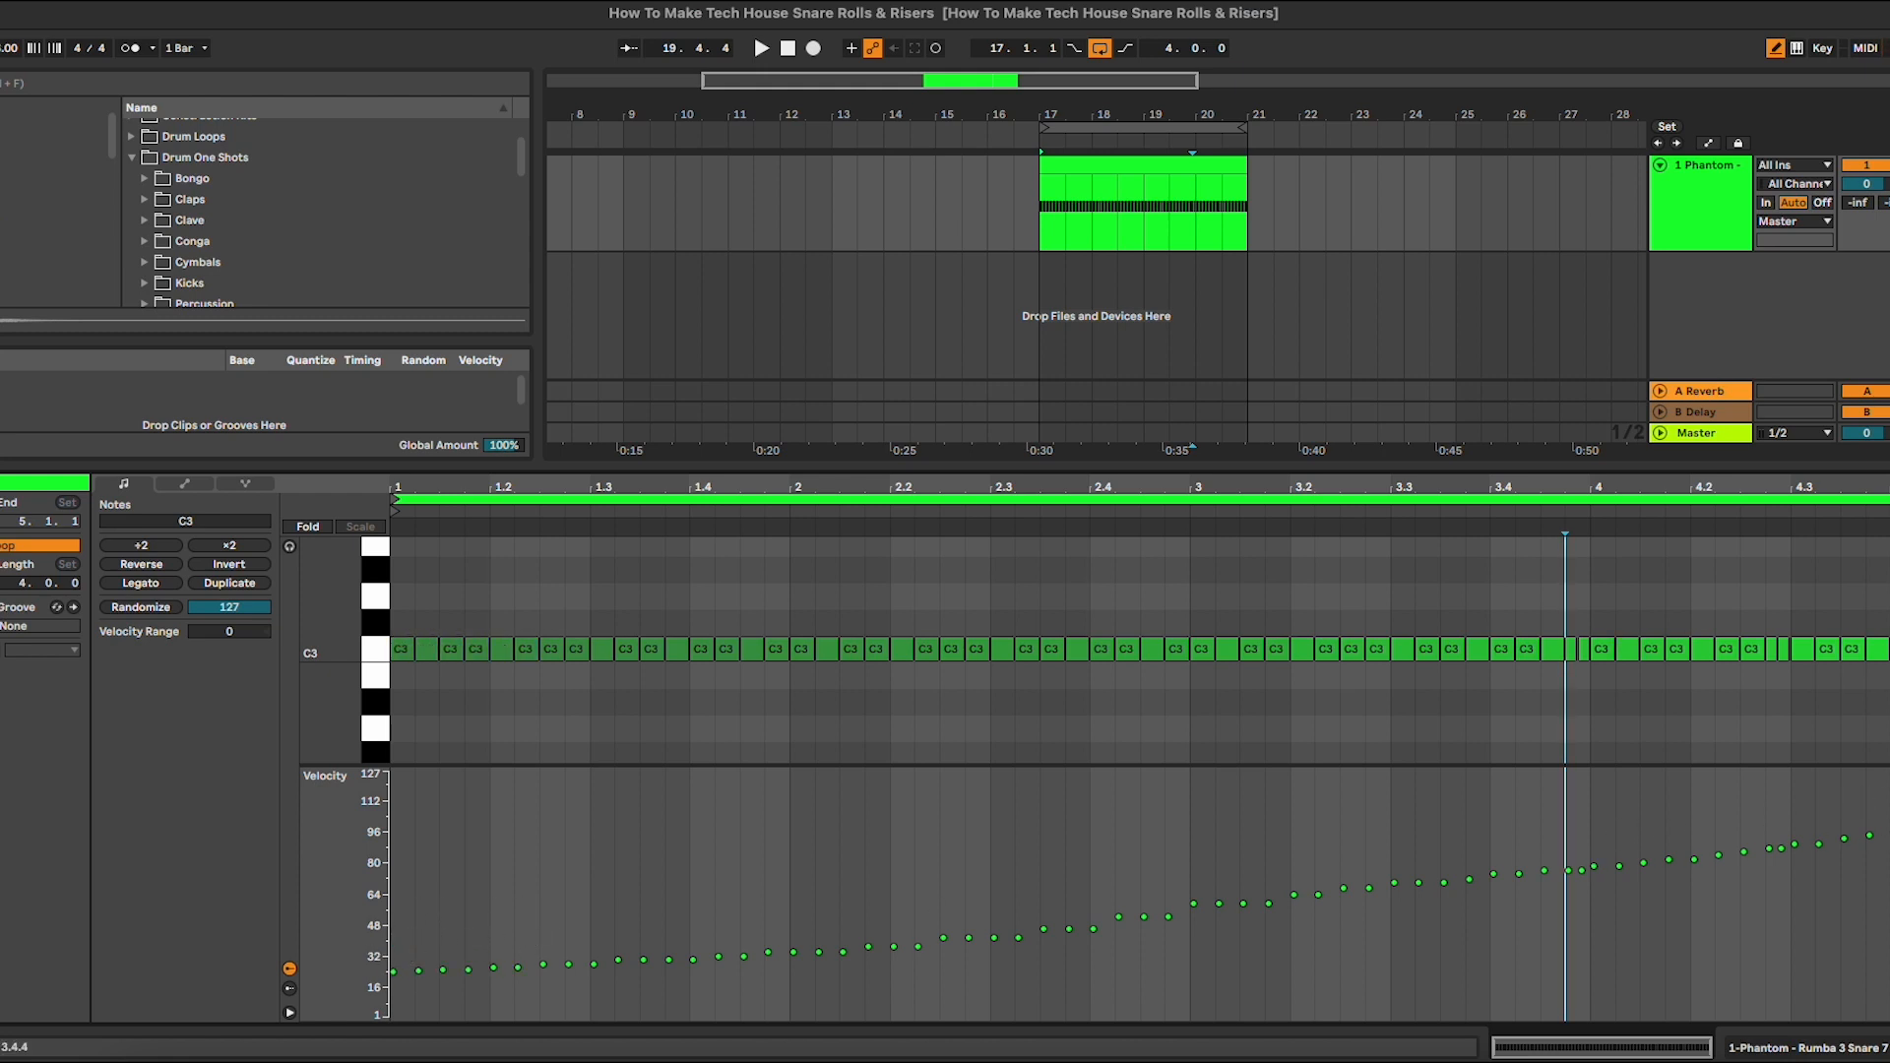
{"action": "left_click", "coordinate": [1231, 166]}
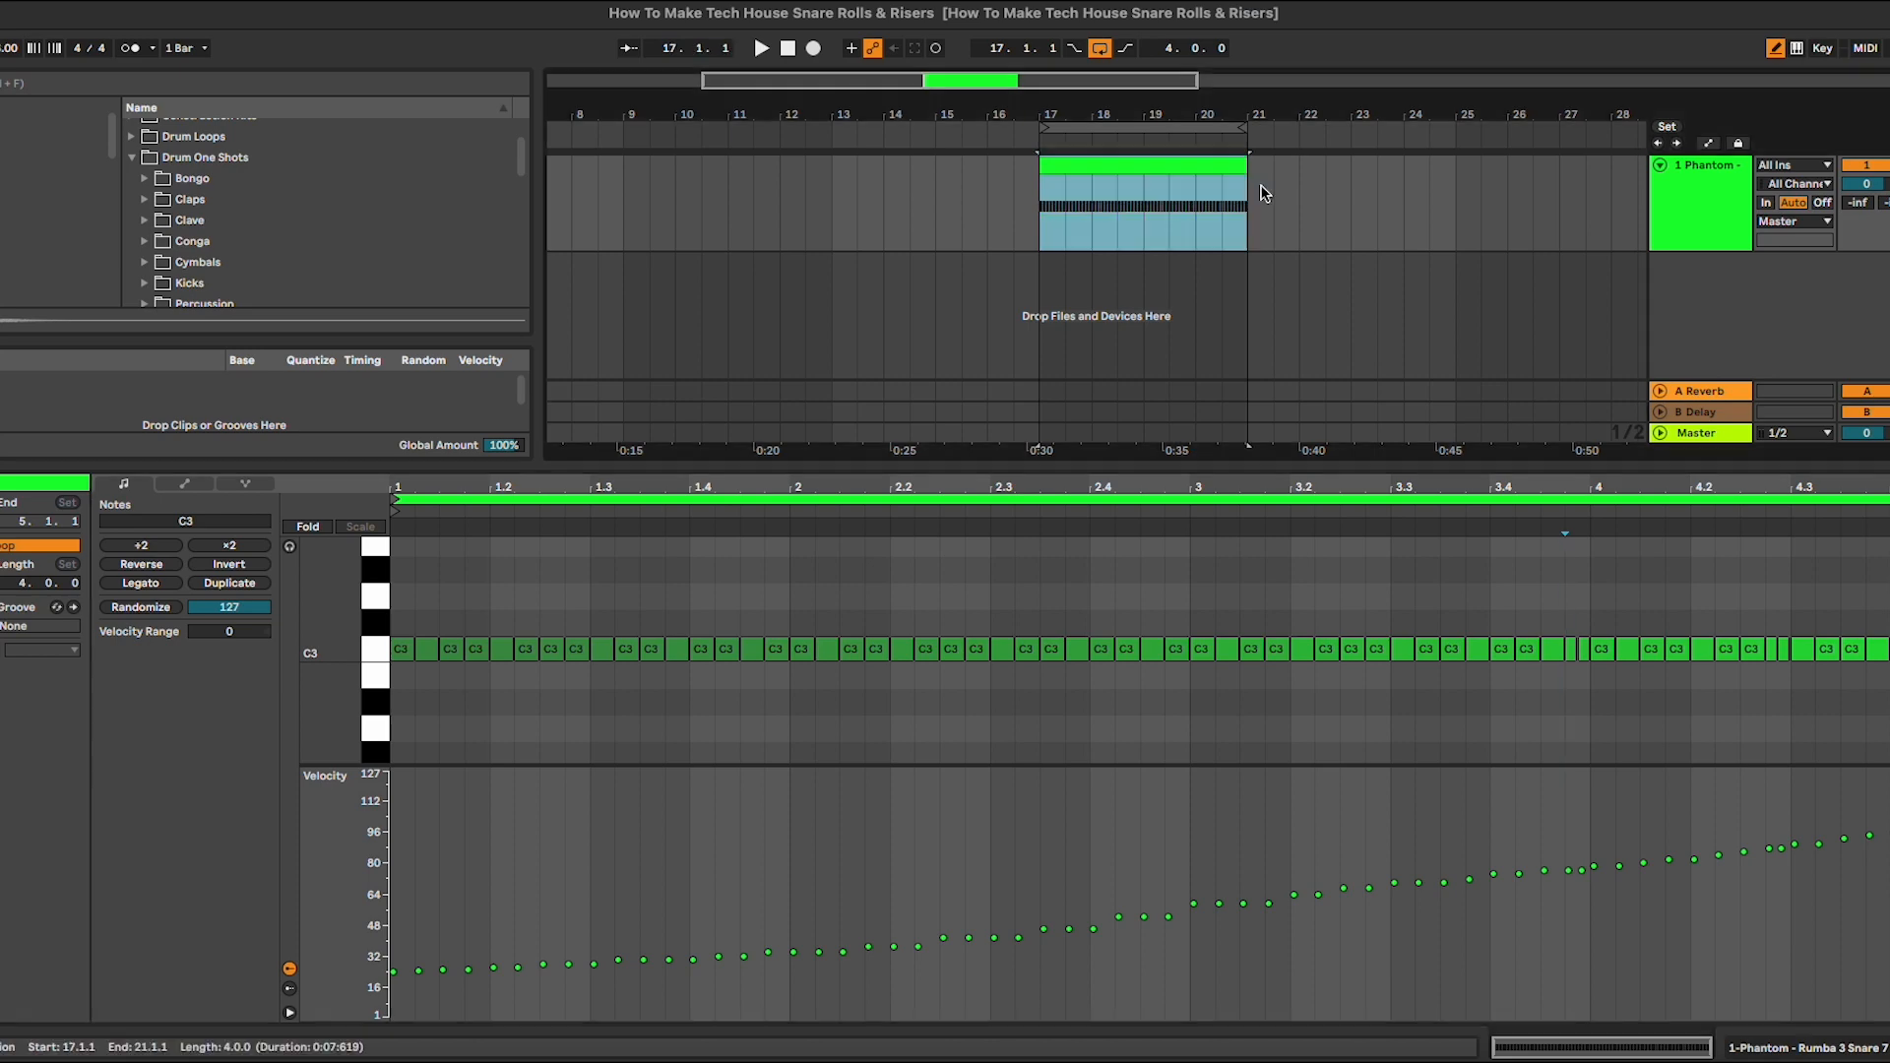
{"action": "key", "text": "space"}
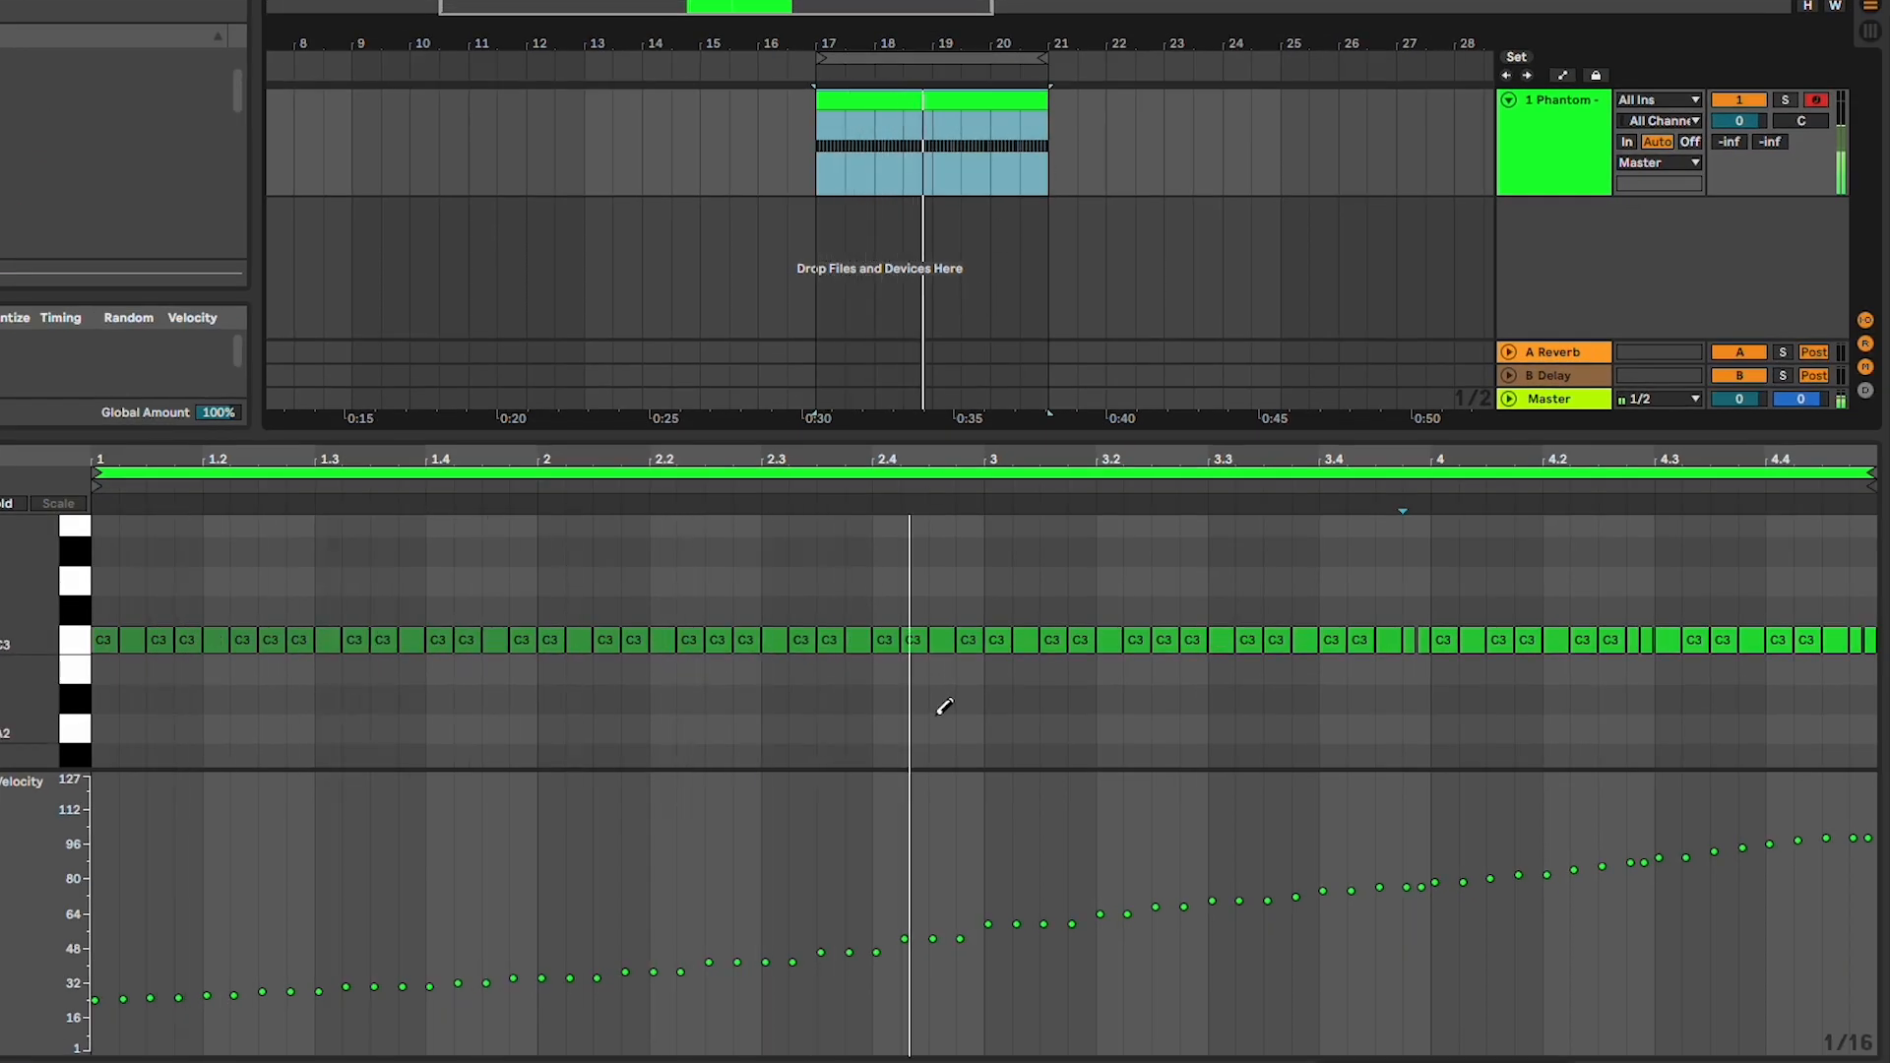
{"action": "left_click", "coordinate": [662, 865]}
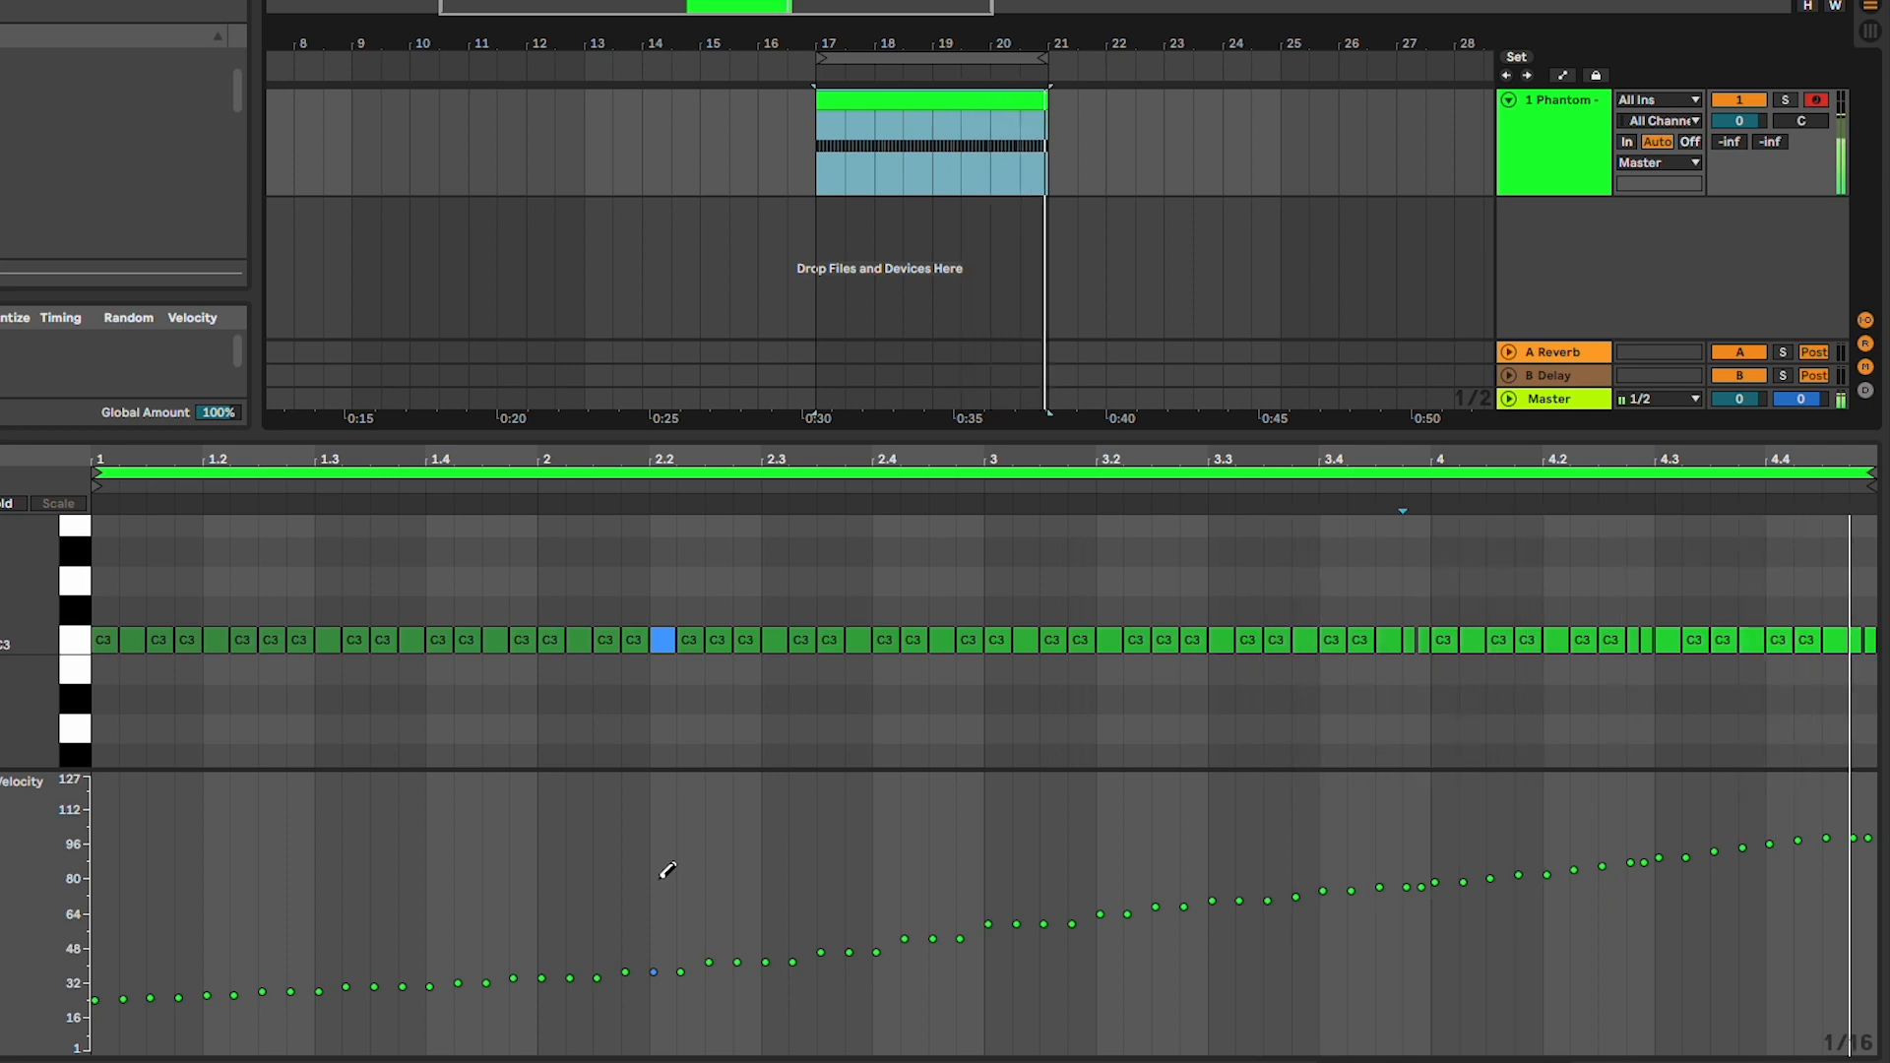
{"action": "key", "text": "space"}
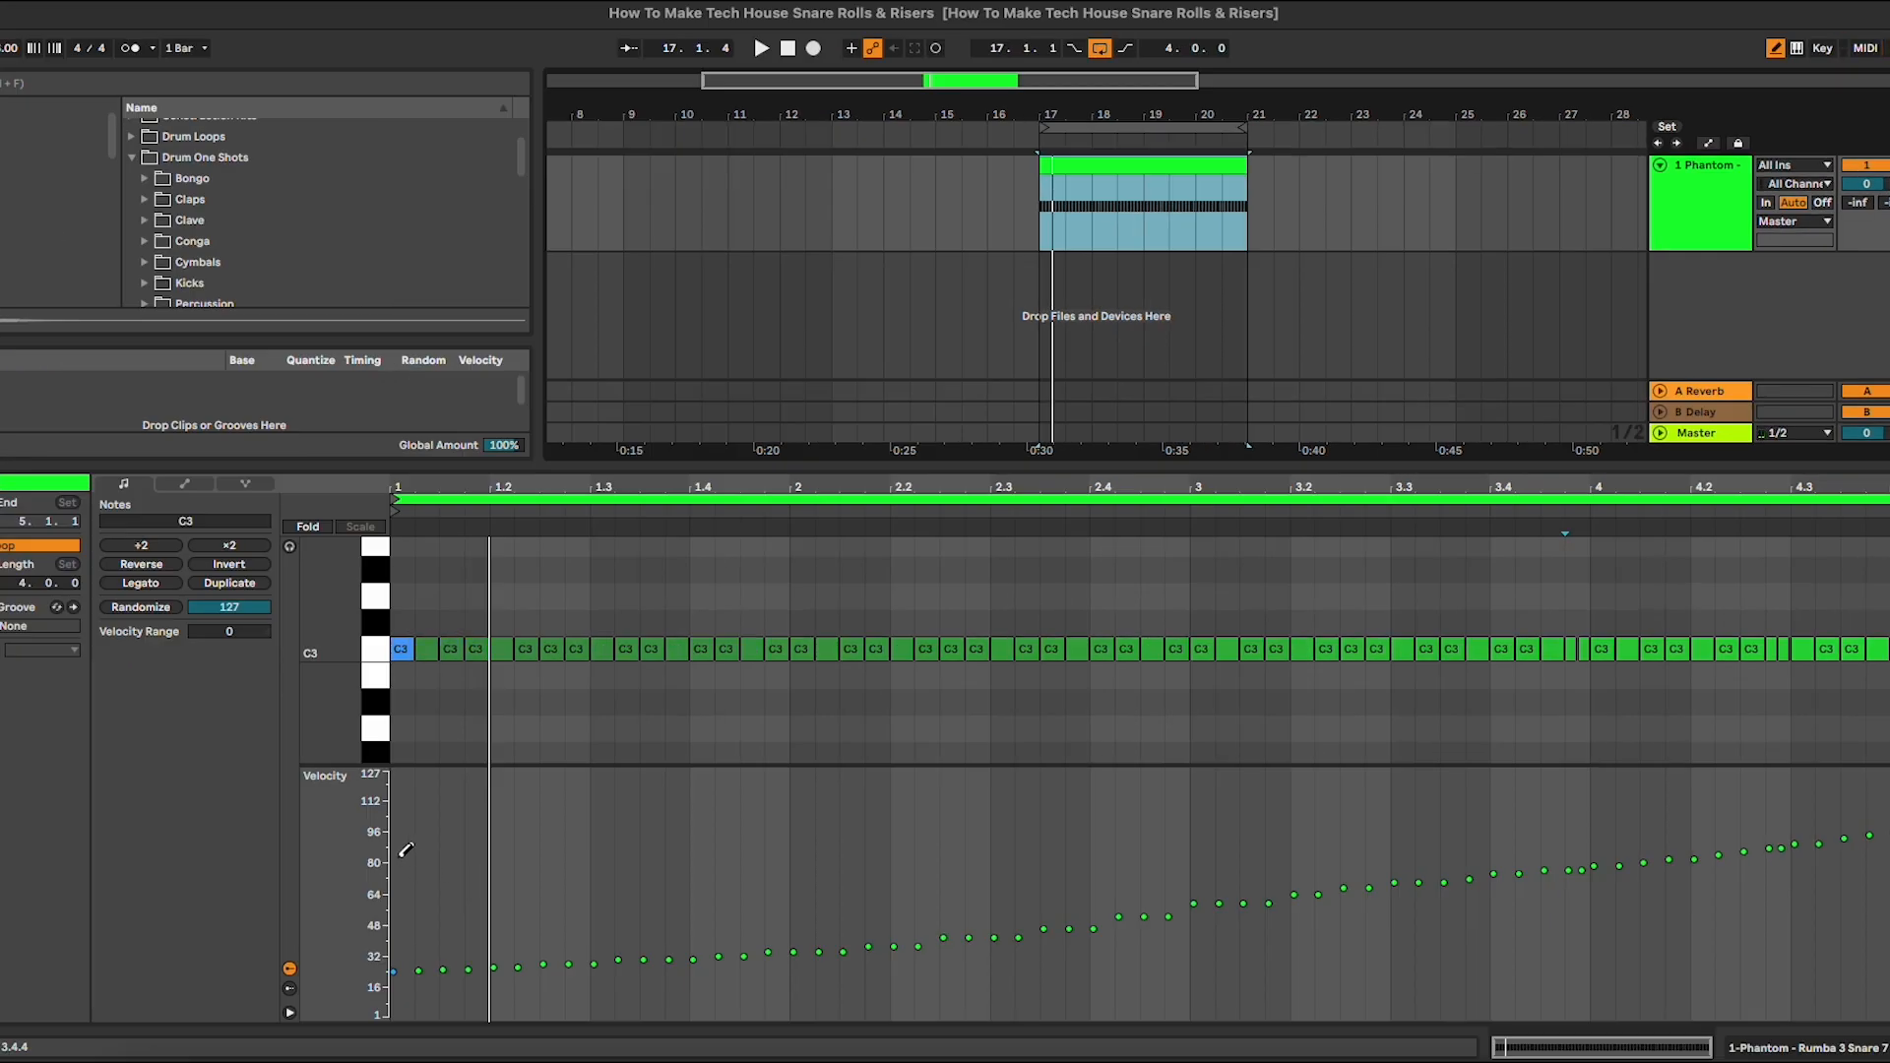
Redraw the snare roll's velocities so the notes alternate between roughly 96 and 80.
{"action": "left_click", "coordinate": [406, 845]}
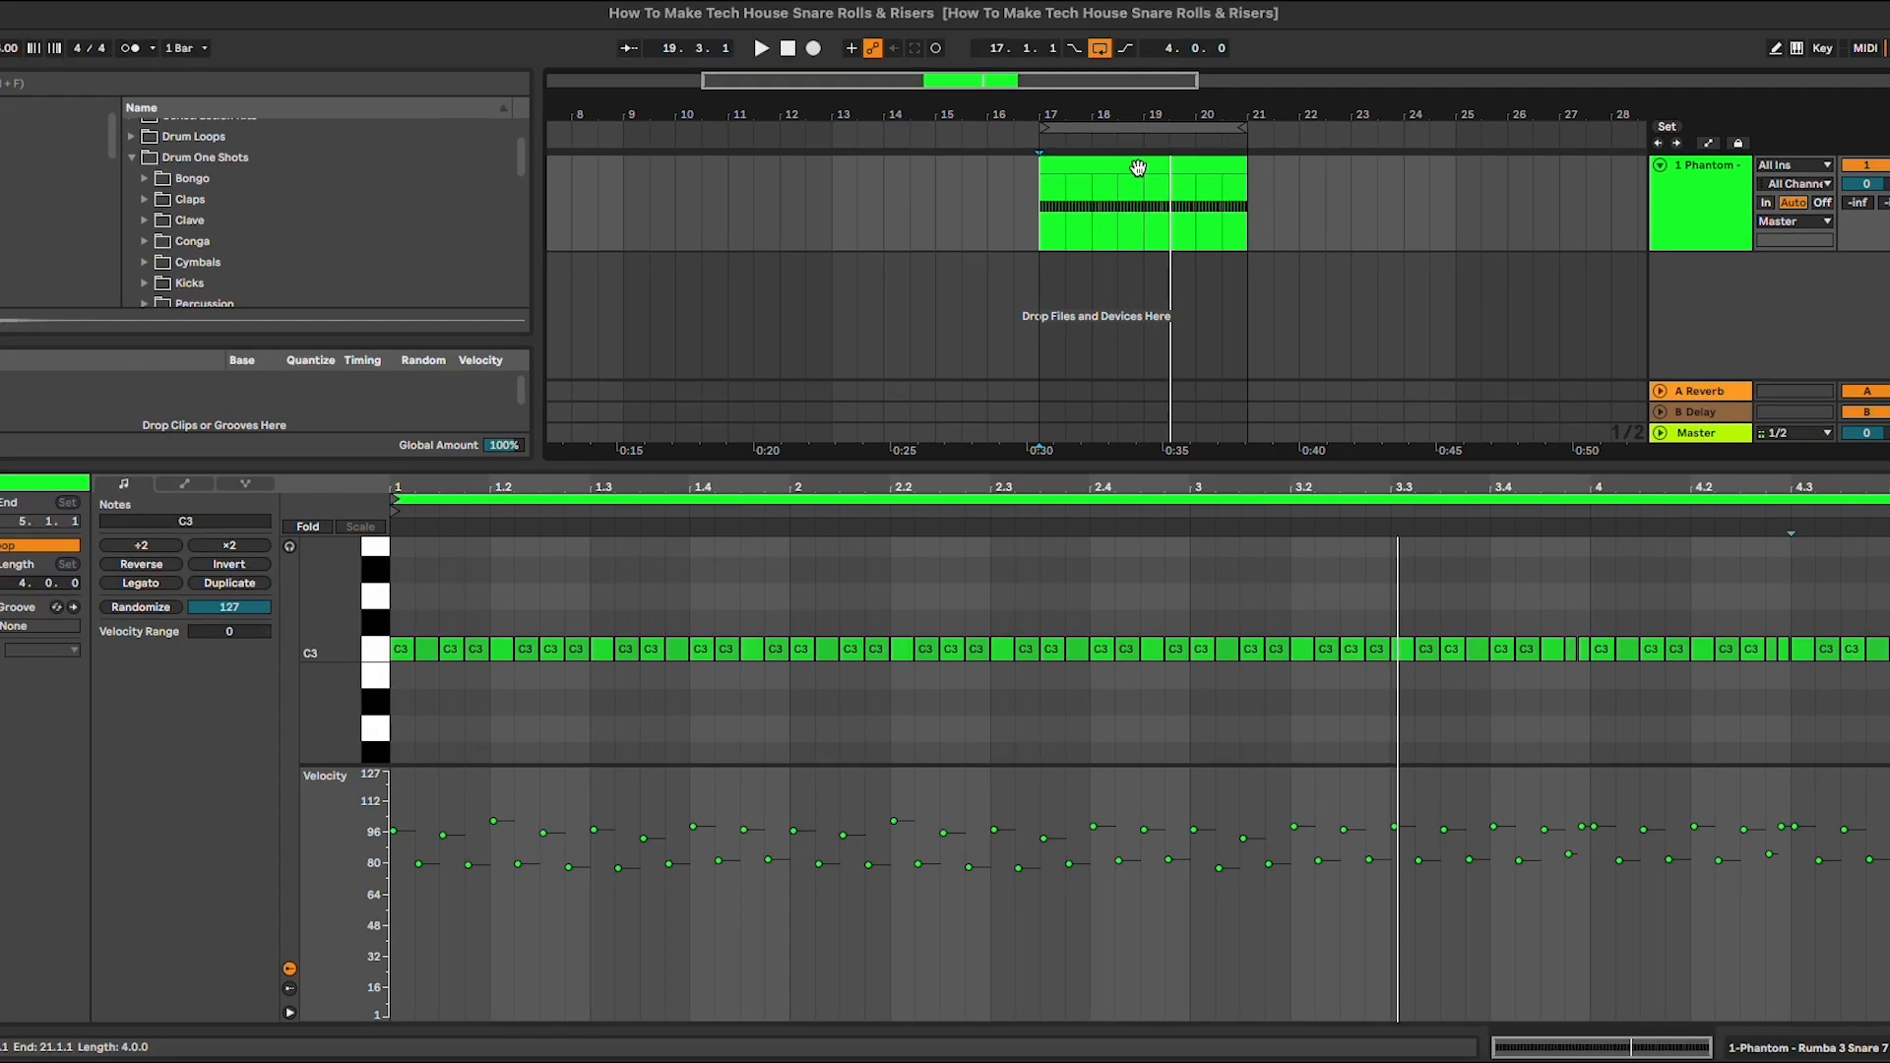
{"action": "left_click", "coordinate": [933, 101]}
{"action": "left_click_drag", "start_coordinate": [1128, 83], "coordinate": [1112, 86]}
Search the grooves for "mpc" and add Swing MPC 3000 16ths 54 to the Groove Pool.
{"action": "left_click", "coordinate": [49, 286]}
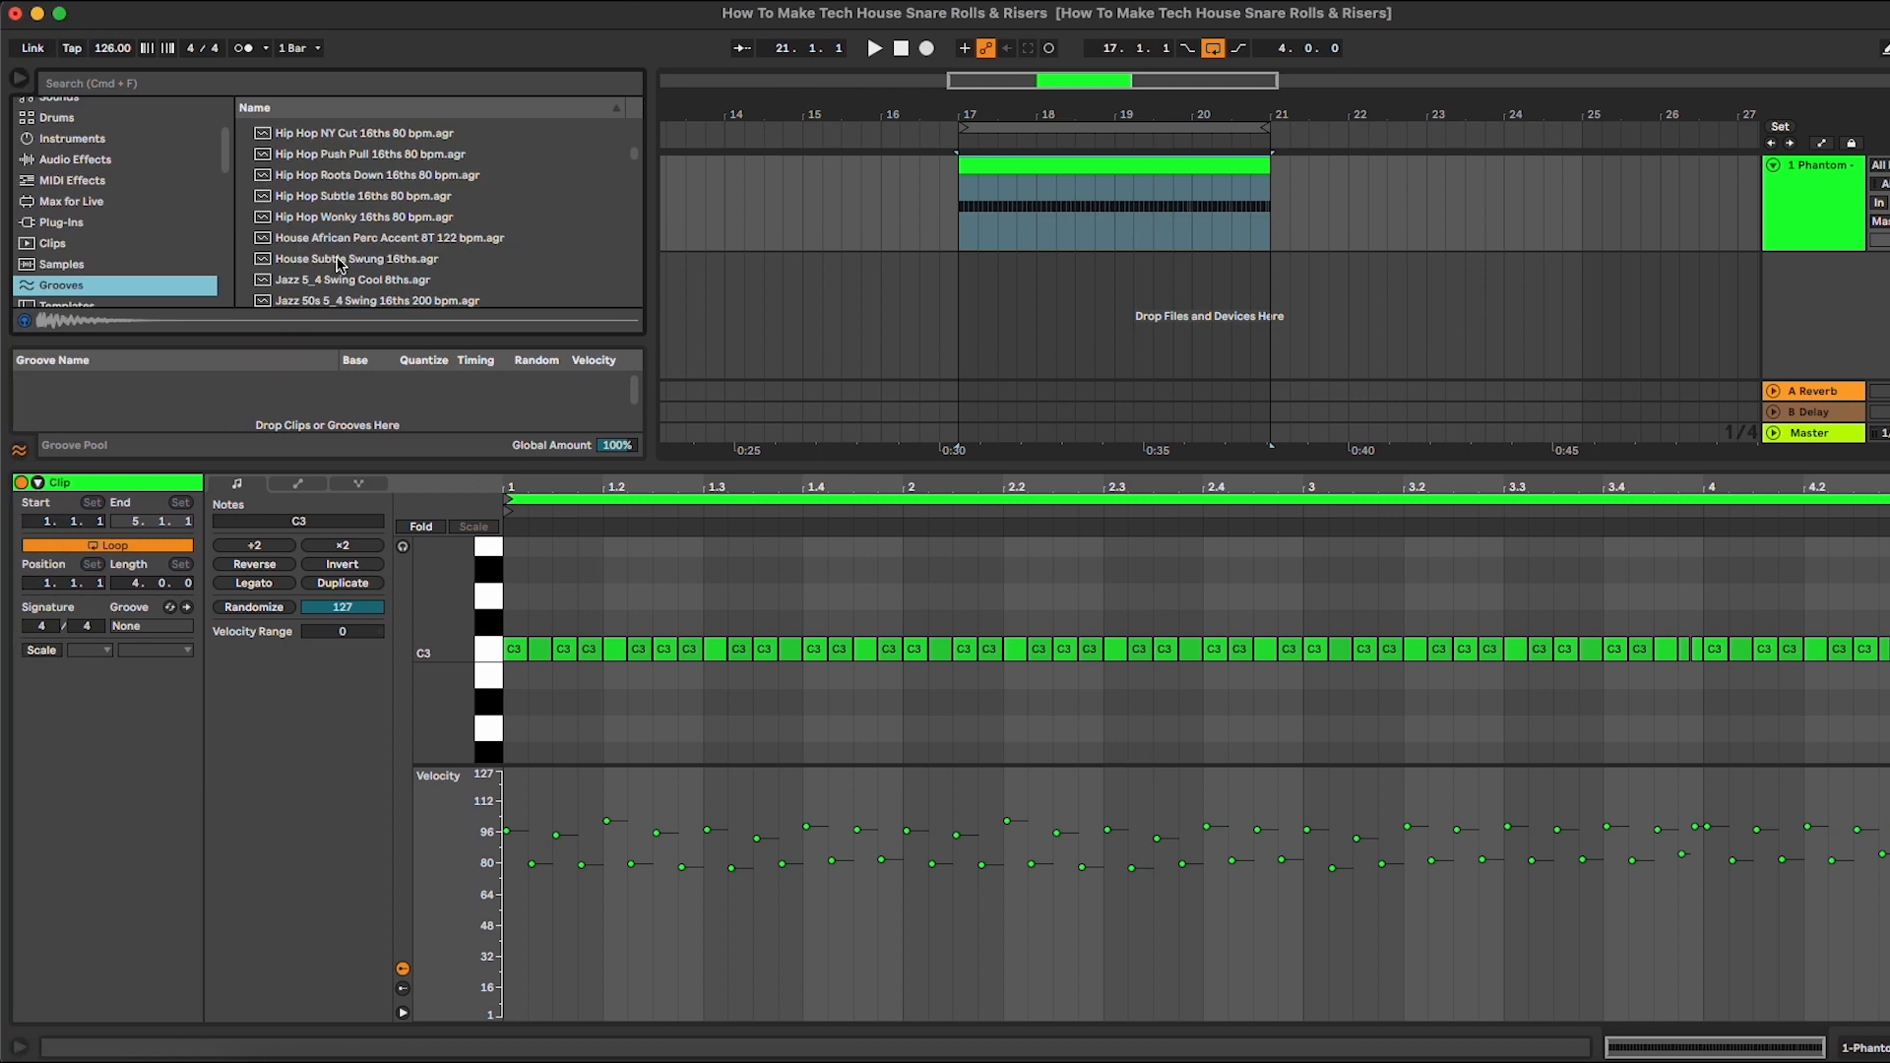
{"action": "scroll", "coordinate": [222, 264], "scroll_direction": "down", "scroll_amount": 15}
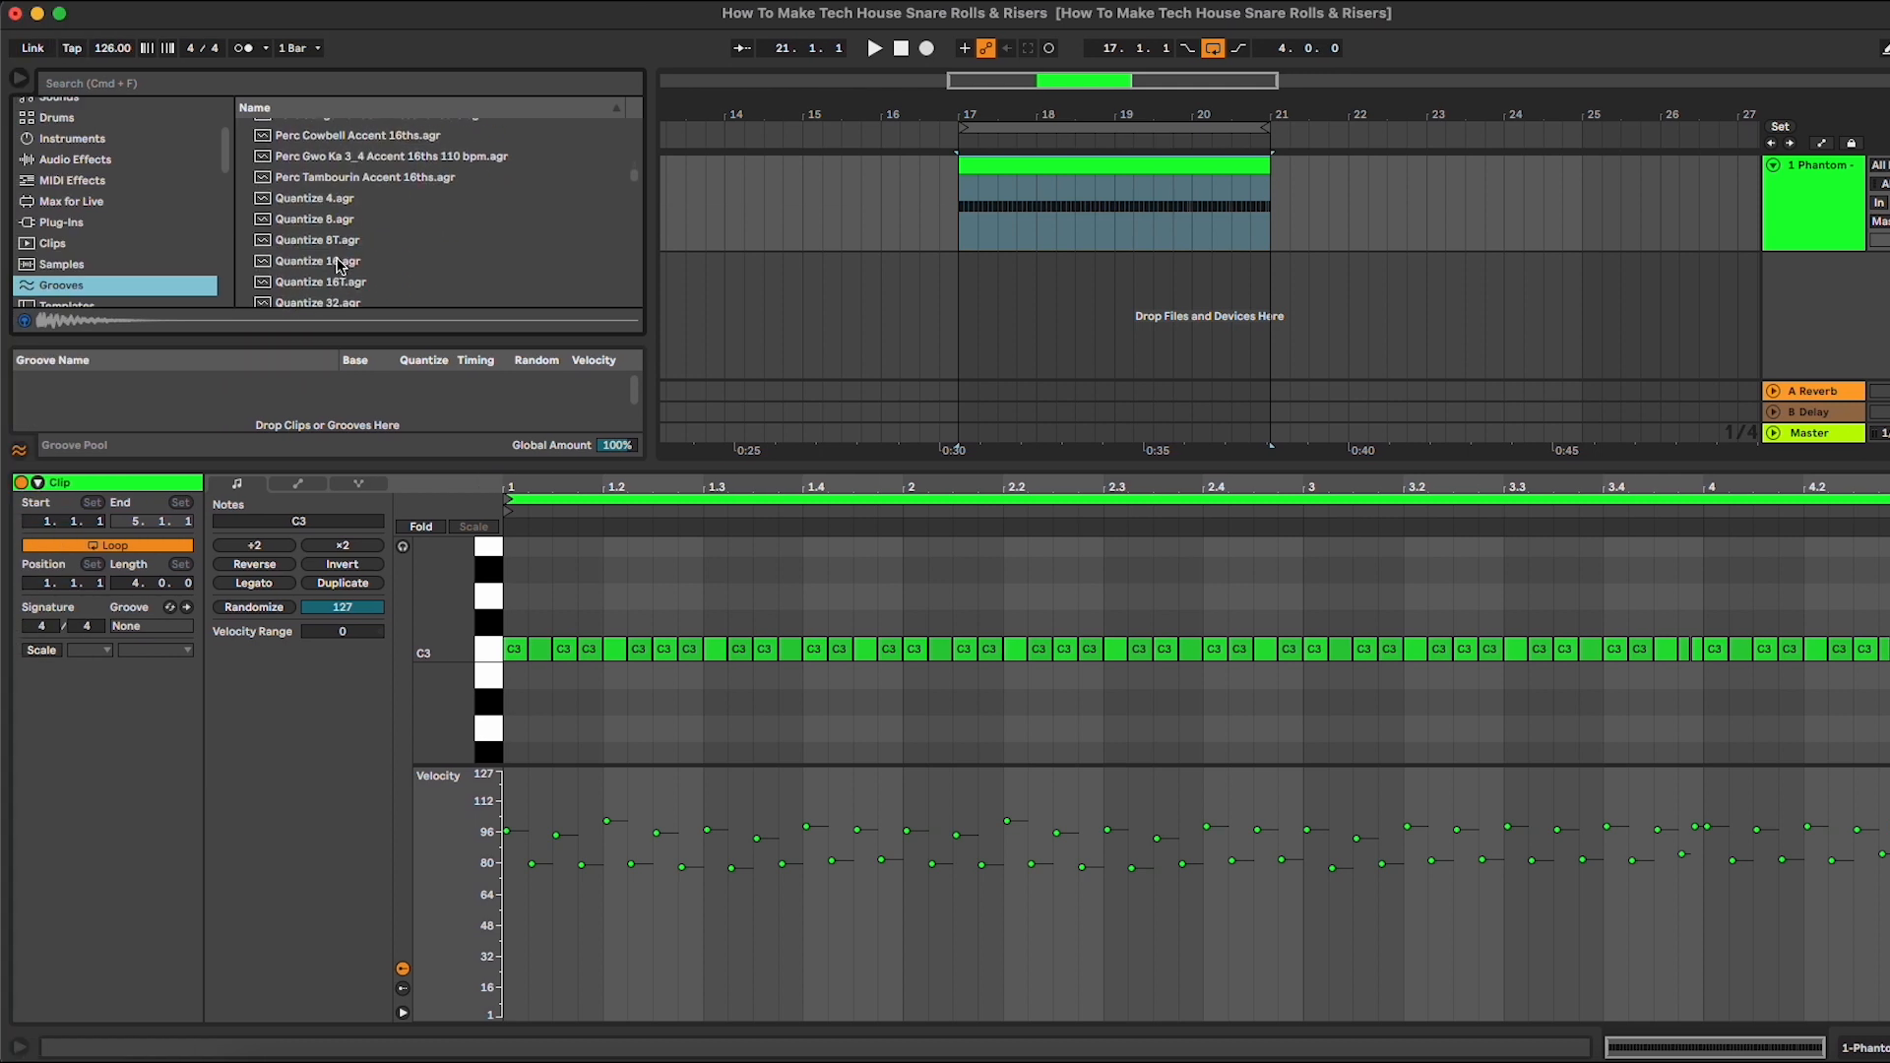
{"action": "left_click", "coordinate": [283, 80]}
{"action": "type", "text": "mpc"}
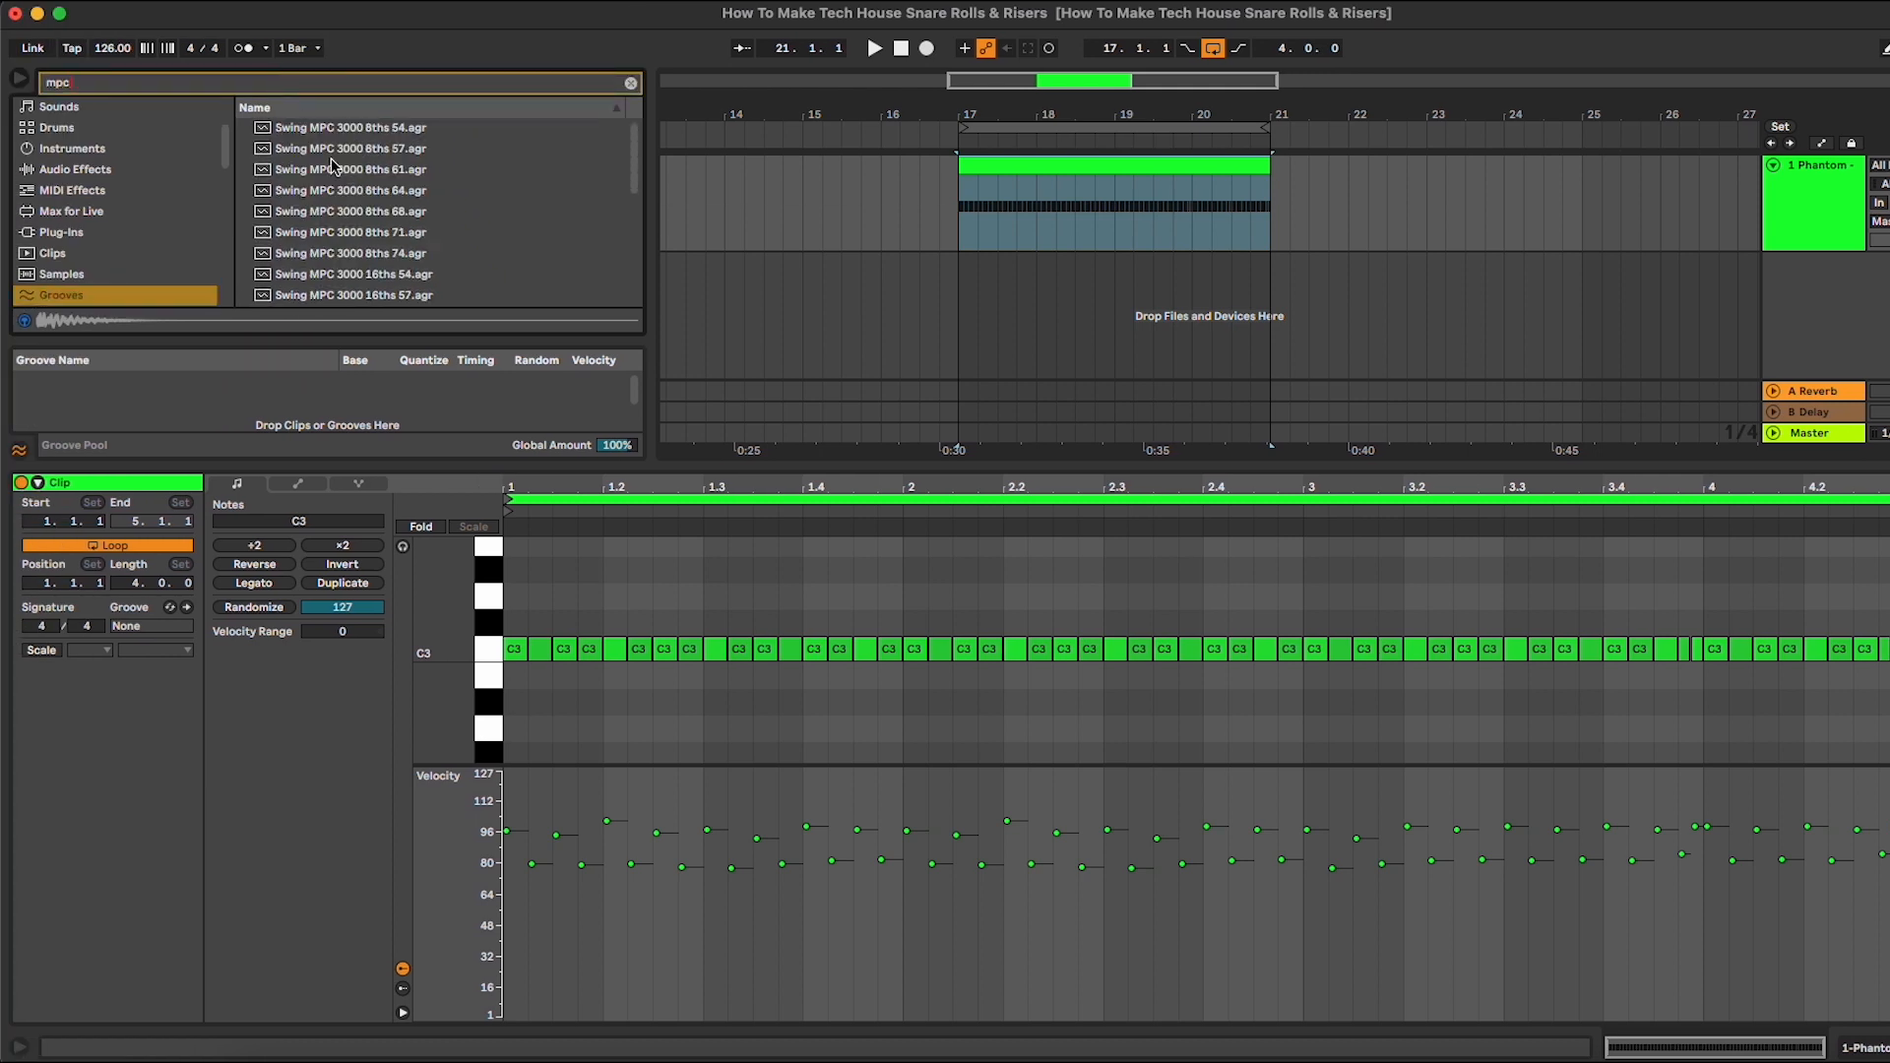
{"action": "left_click_drag", "start_coordinate": [355, 274], "coordinate": [246, 380]}
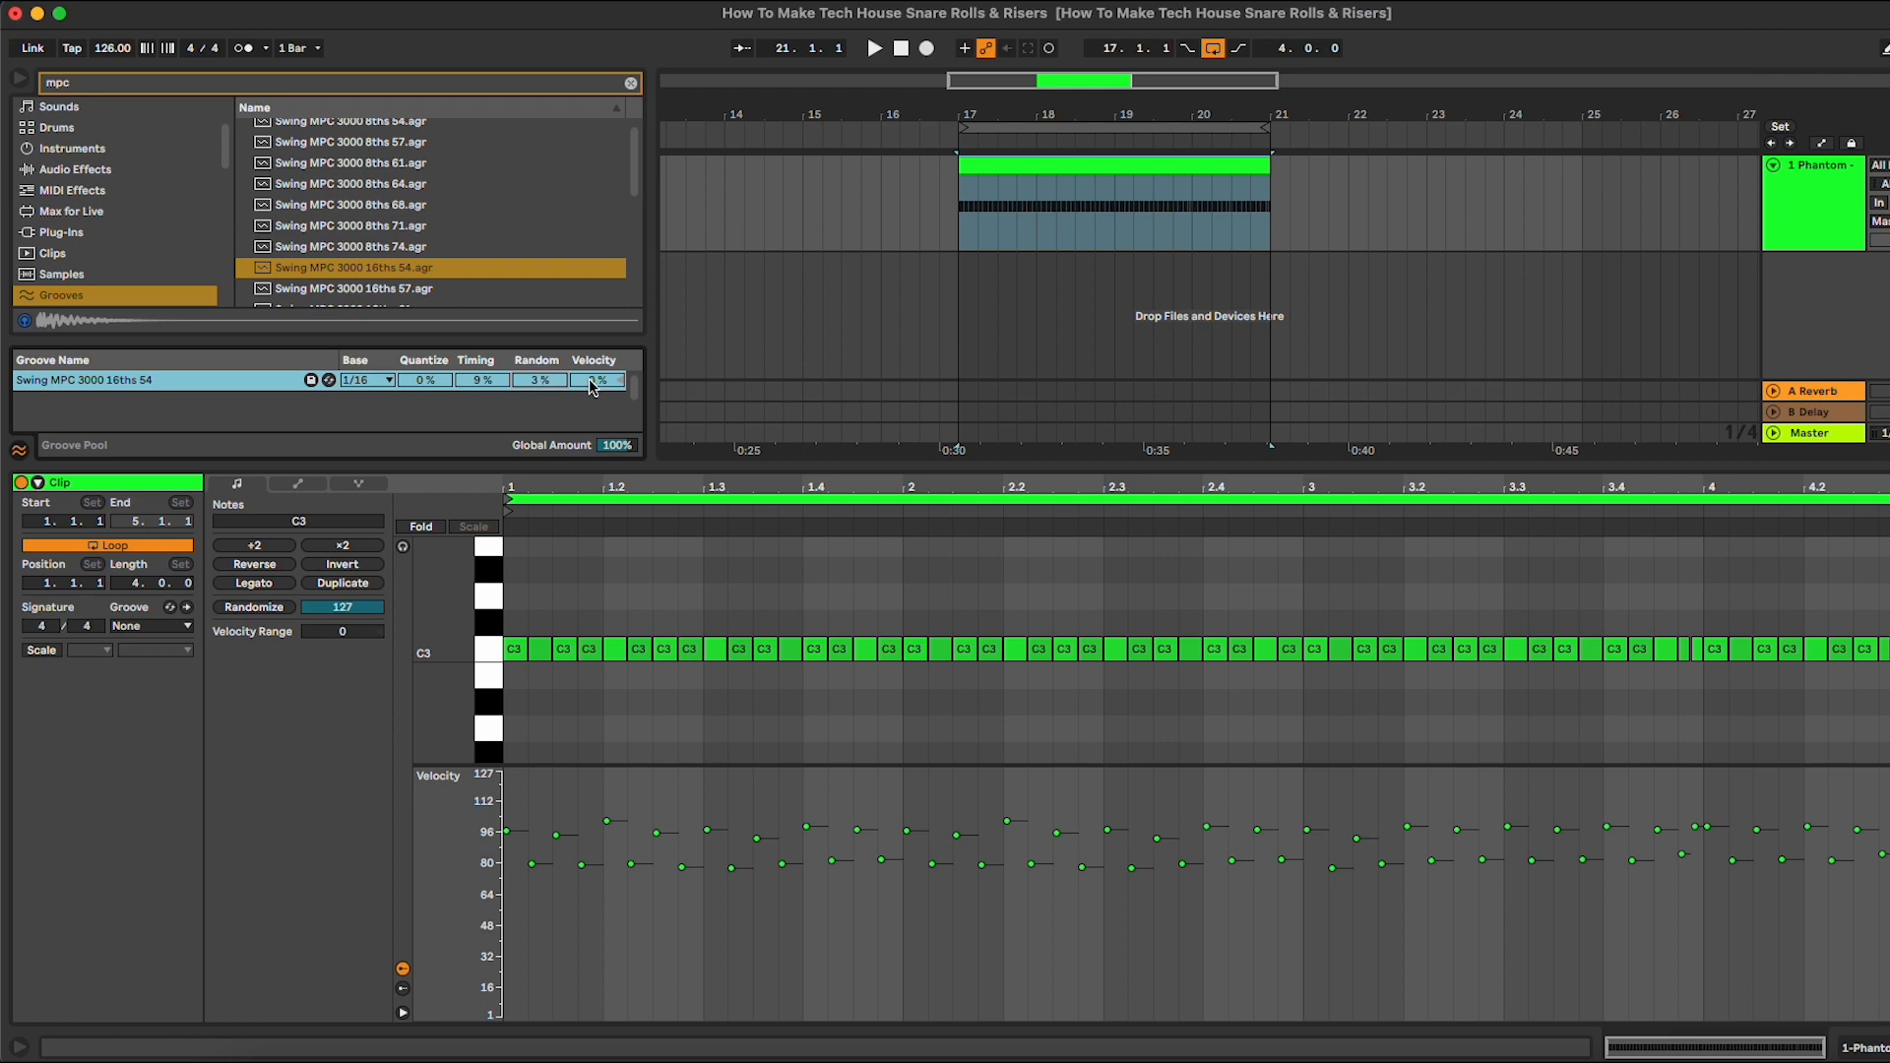
Assign the Swing MPC 3000 groove to the snare clip, commit it, and check the notes' shifted timing.
{"action": "left_click", "coordinate": [148, 626]}
{"action": "left_click", "coordinate": [168, 665]}
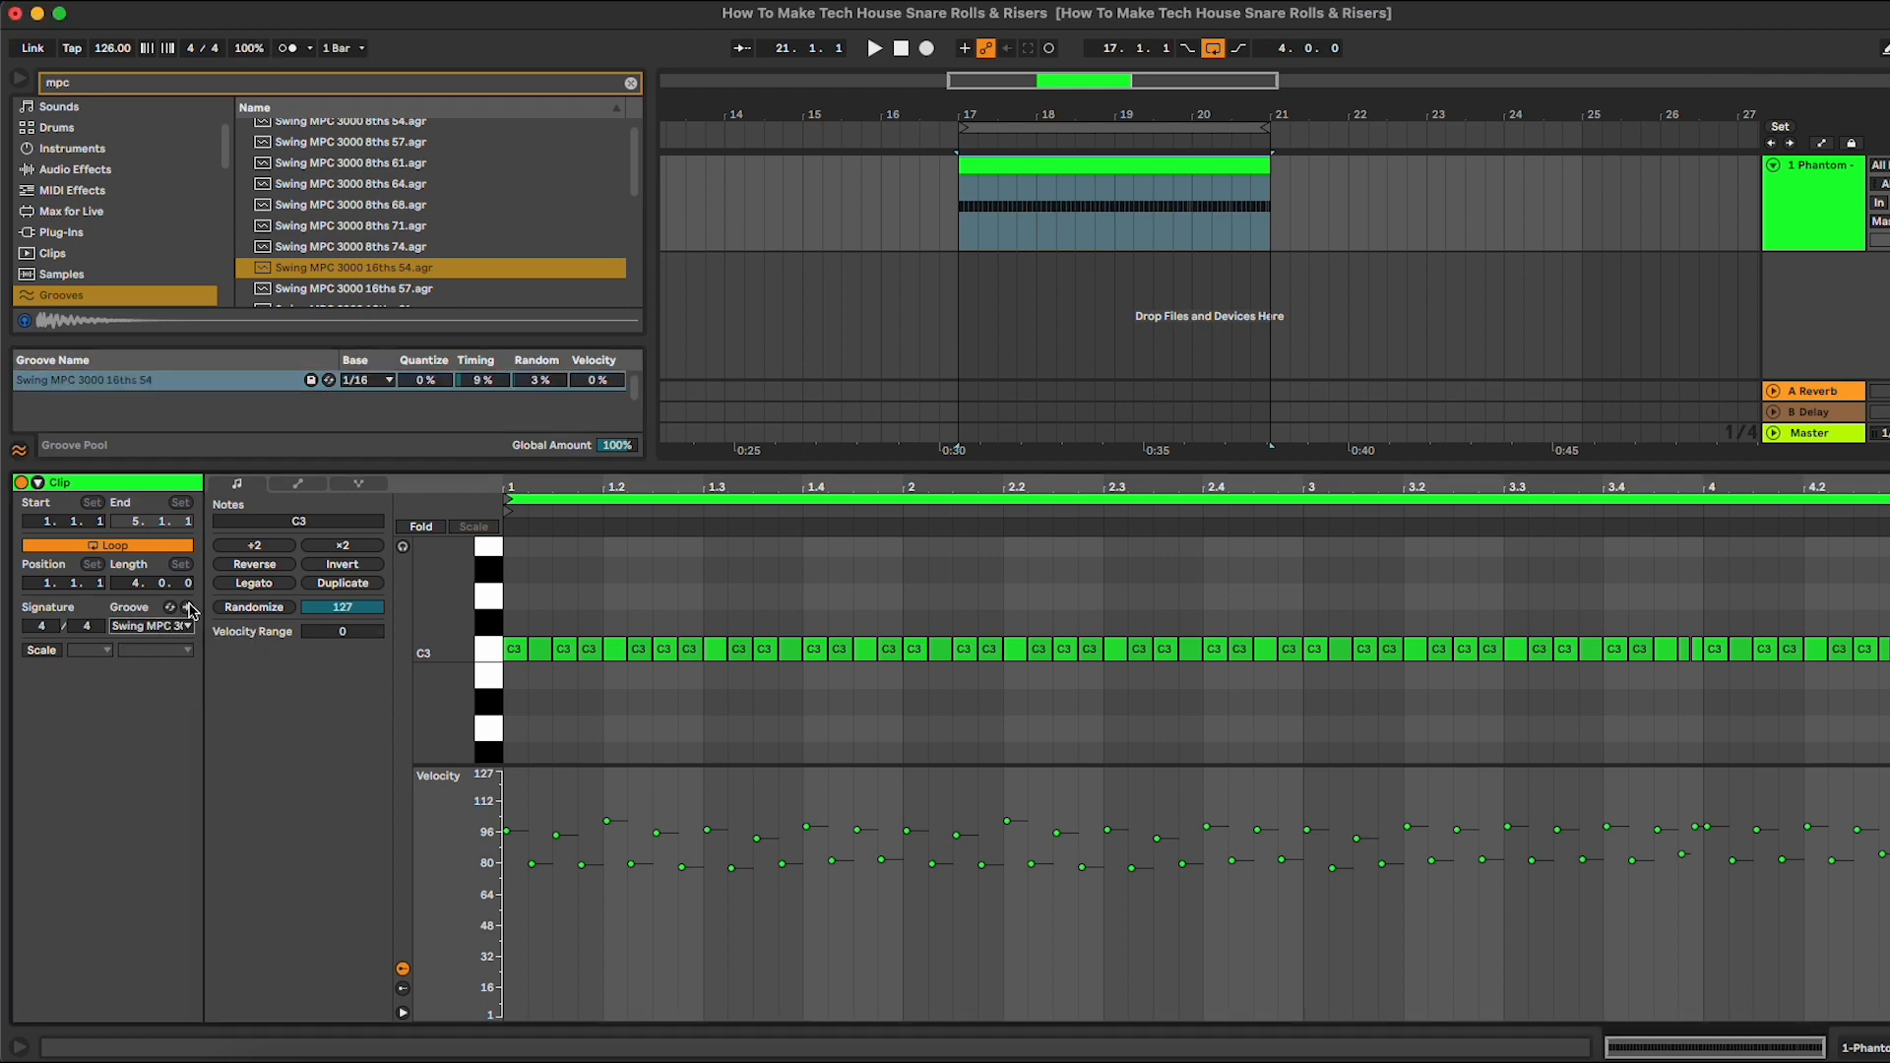
{"action": "left_click", "coordinate": [189, 608]}
{"action": "key", "text": "space"}
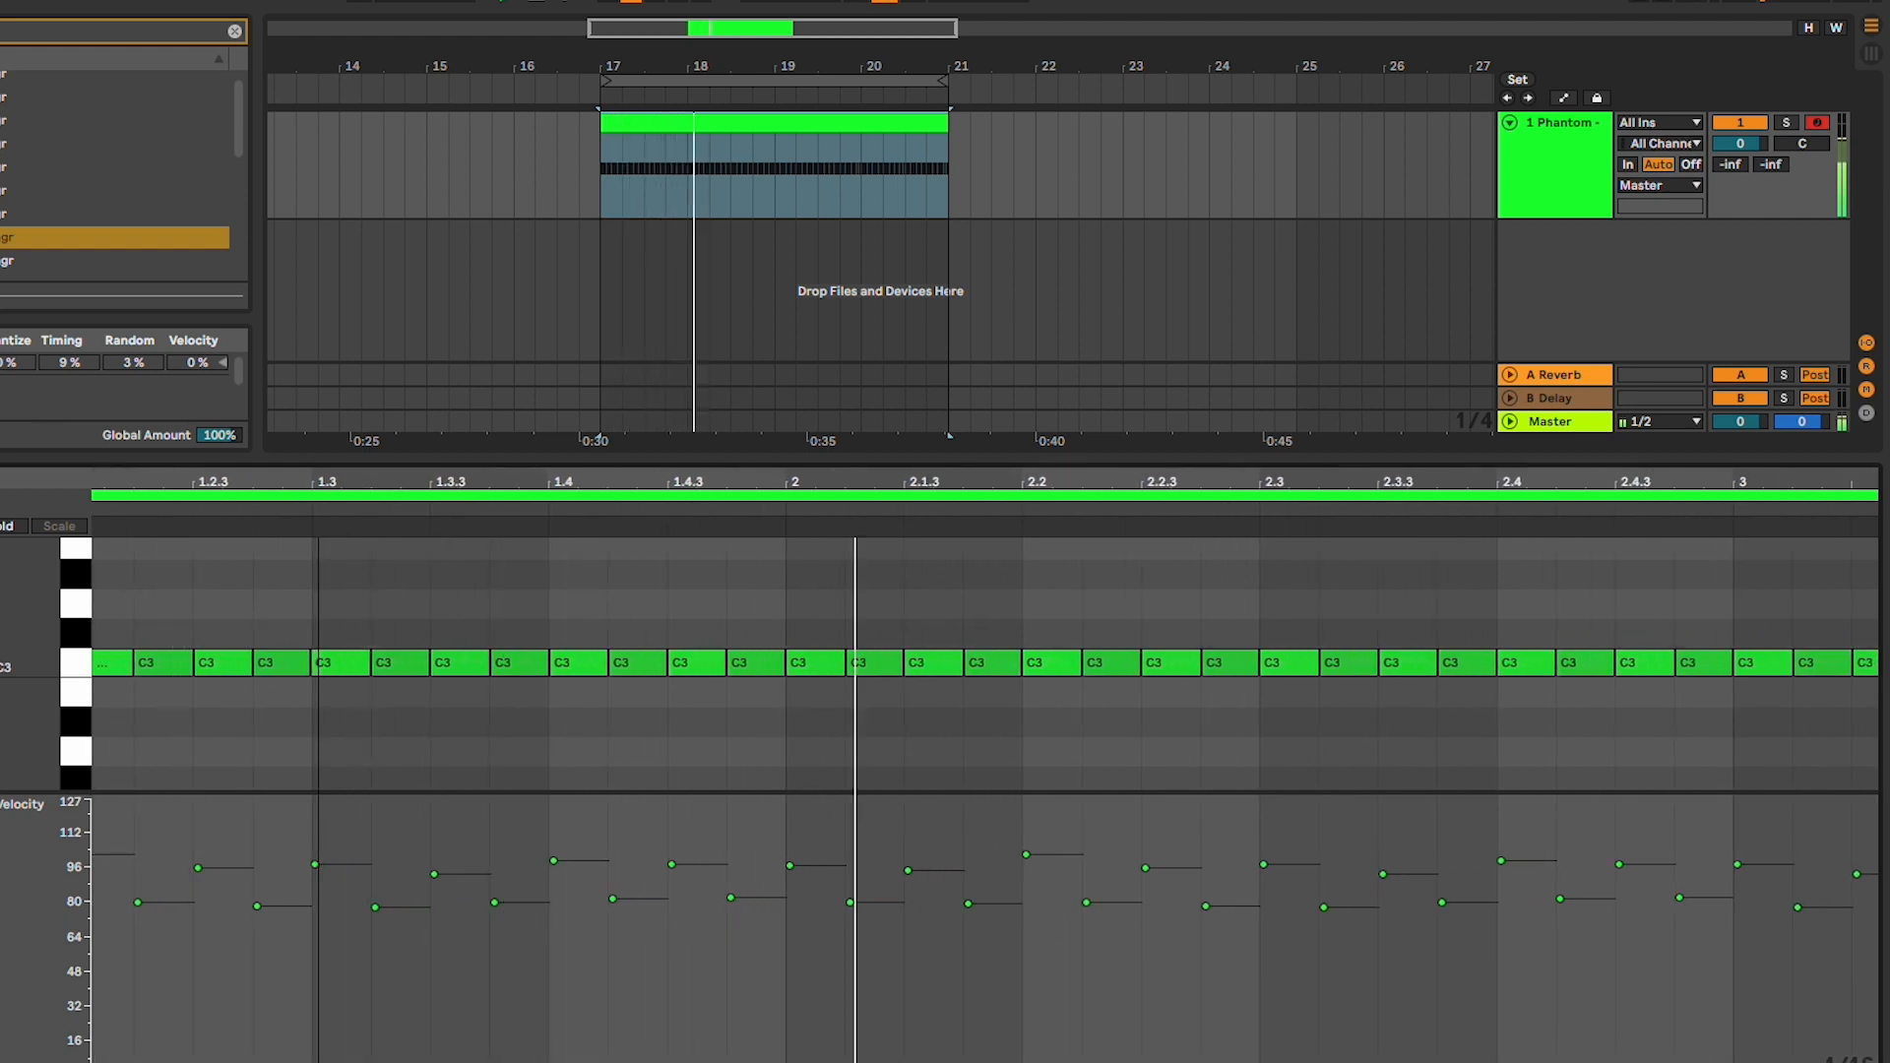
{"action": "left_click_drag", "start_coordinate": [327, 498], "coordinate": [327, 484]}
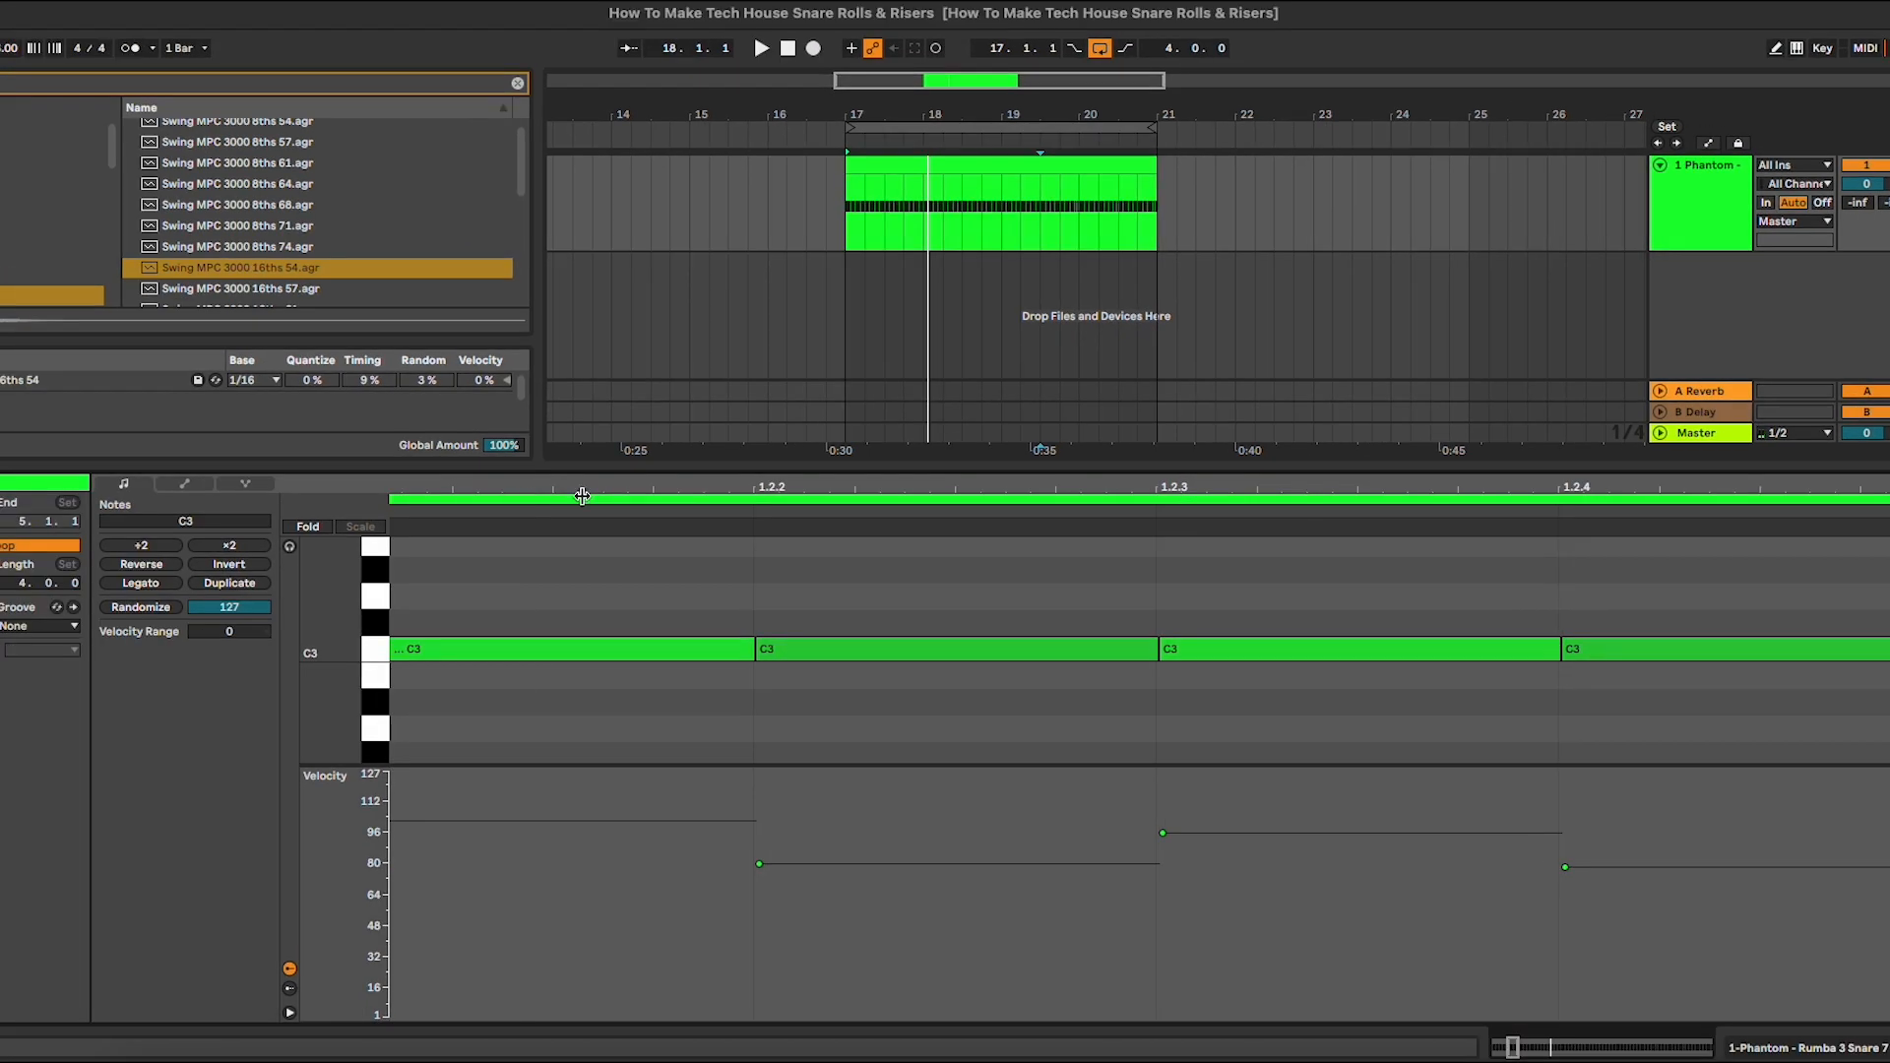
{"action": "left_click_drag", "start_coordinate": [785, 487], "coordinate": [784, 532]}
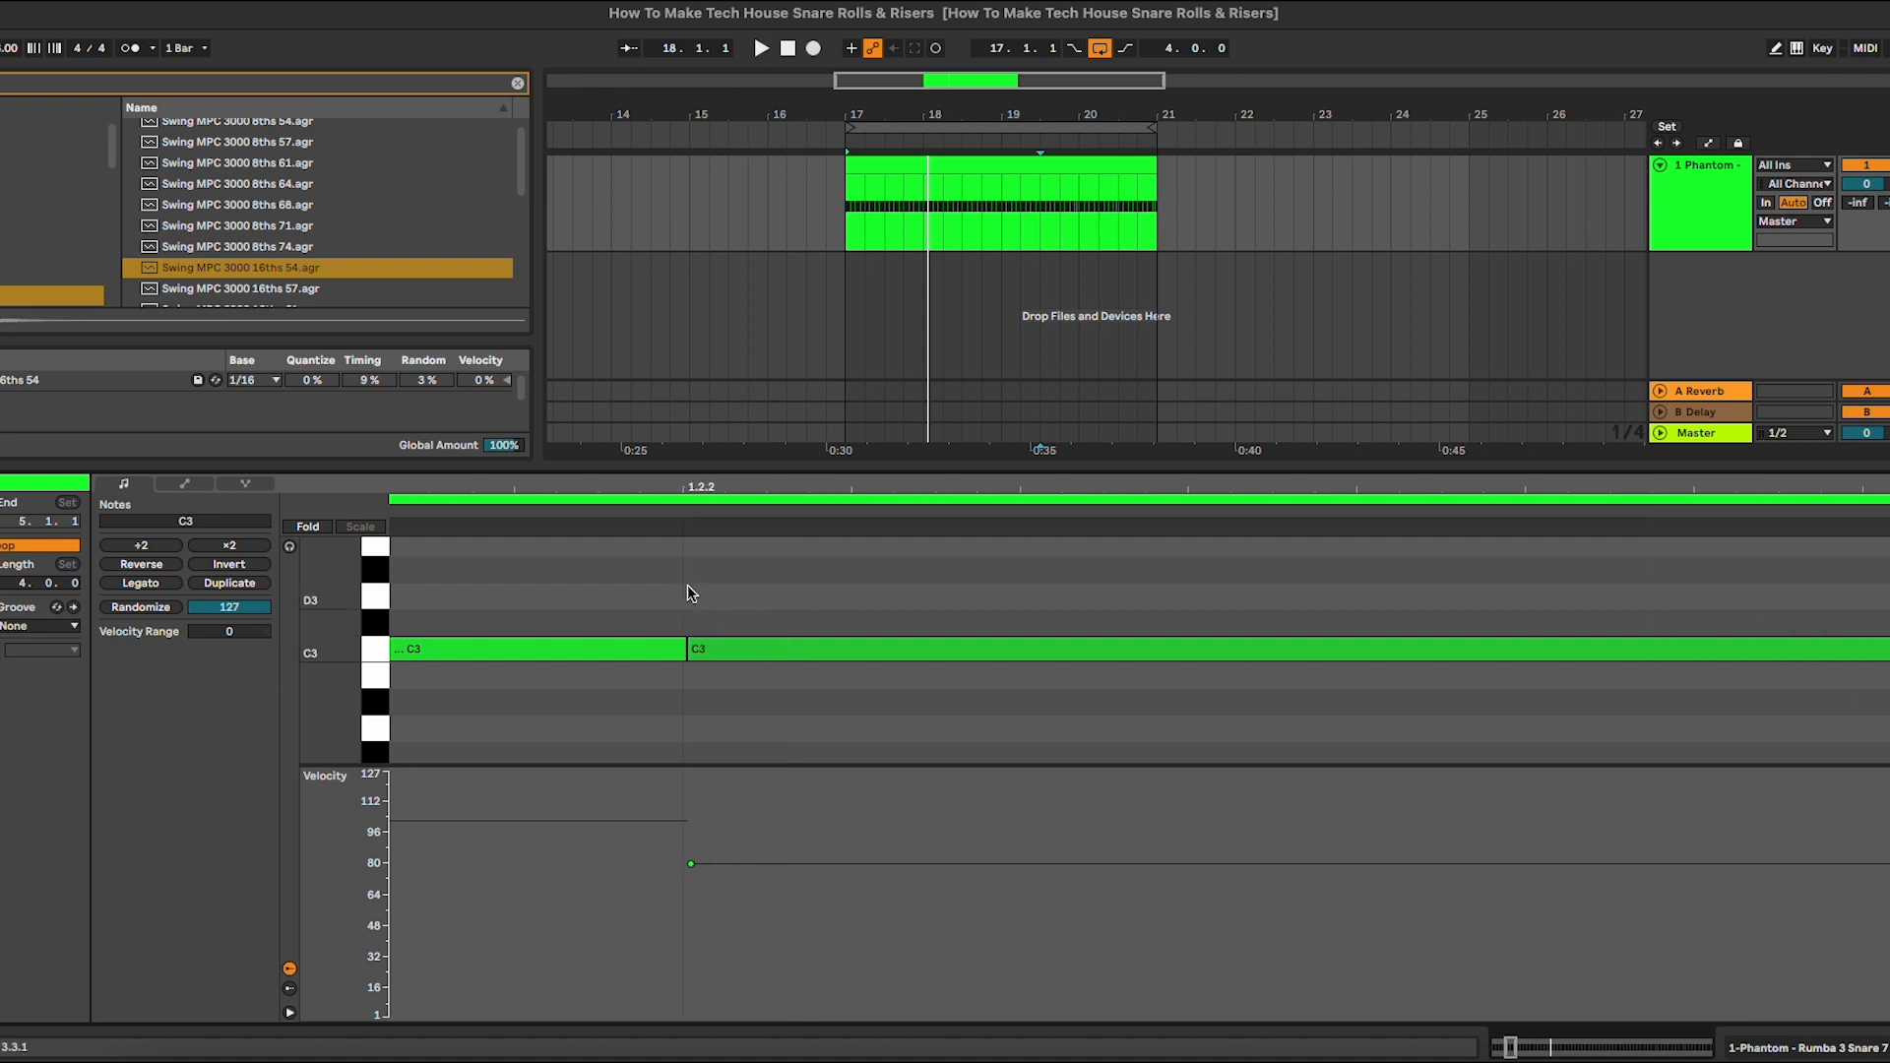
{"action": "left_click", "coordinate": [687, 583]}
{"action": "mouse_move", "coordinate": [700, 487]}
{"action": "left_mouse_down"}
{"action": "mouse_move", "coordinate": [730, 466]}
{"action": "mouse_move", "coordinate": [741, 486]}
{"action": "mouse_move", "coordinate": [568, 487]}
{"action": "left_mouse_up"}
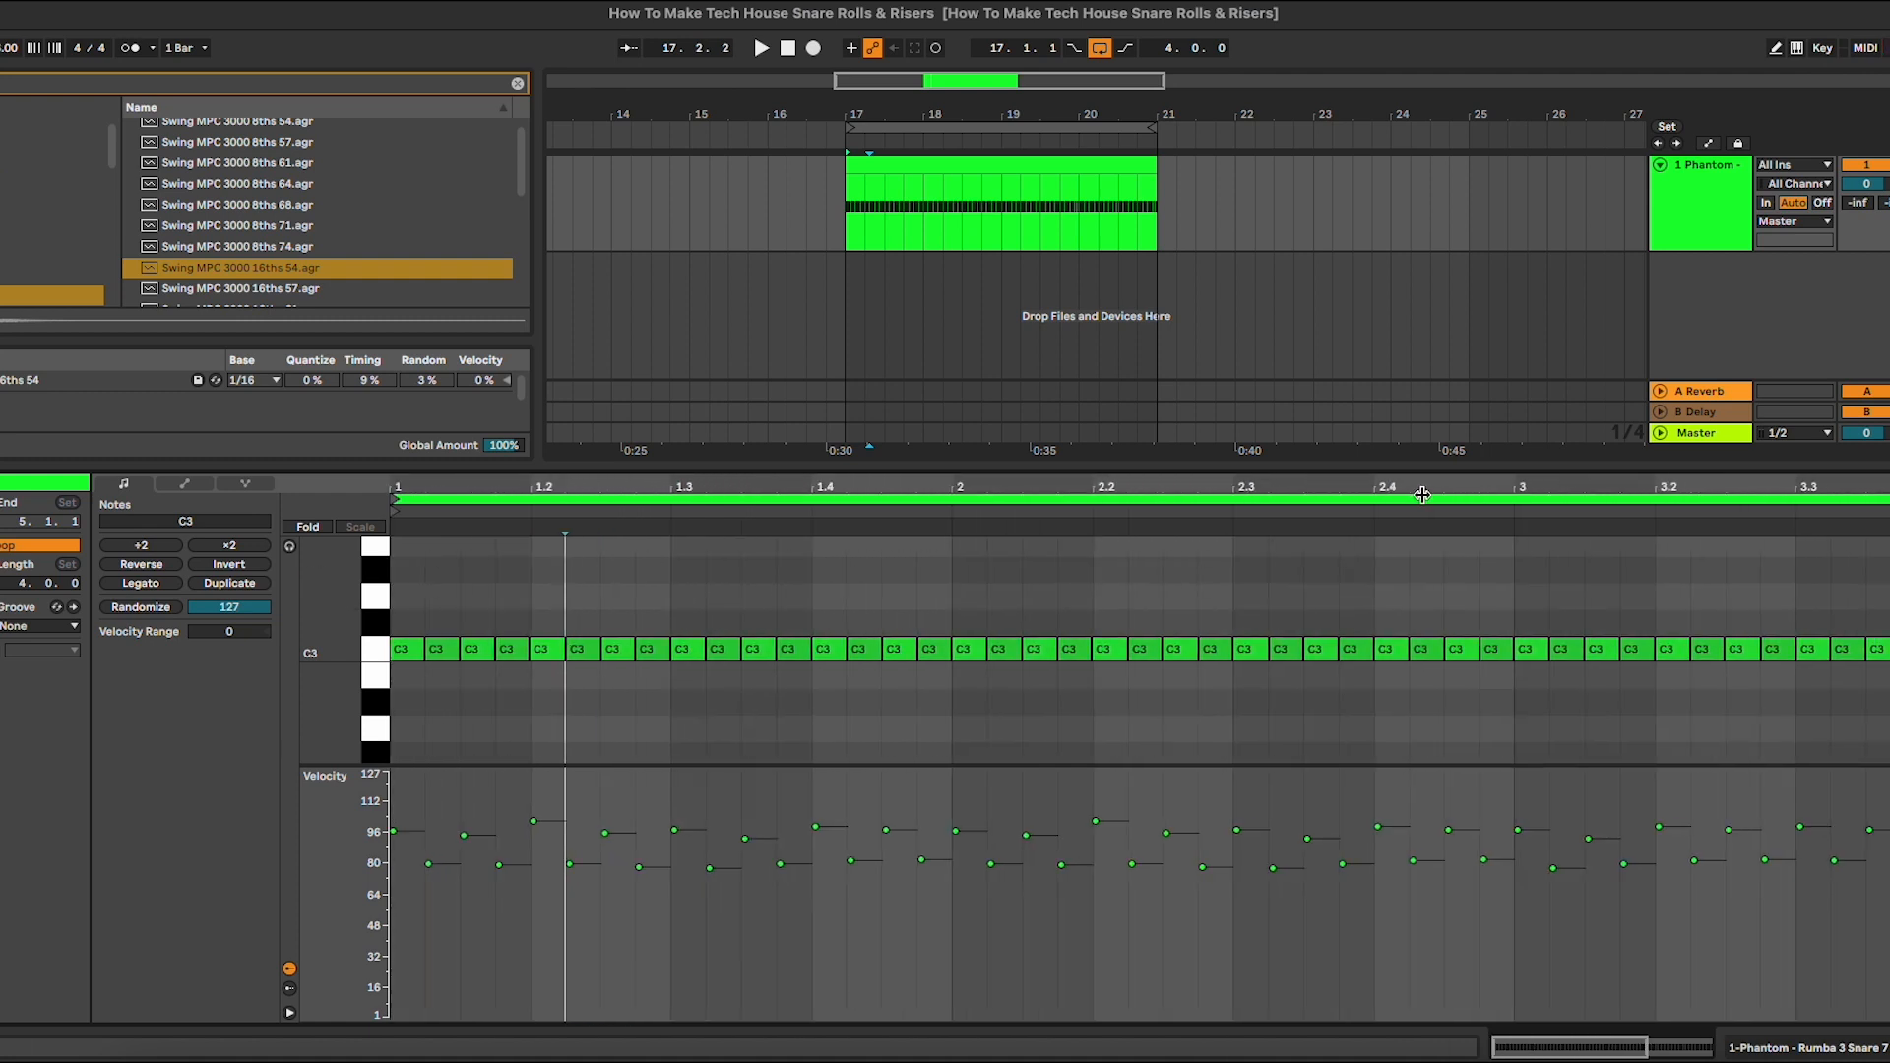
Switch the snare sampler to 1-Shot mode and shorten the sample so it ends just past the 0:00:100 mark.
{"action": "key", "text": "shift+Tab"}
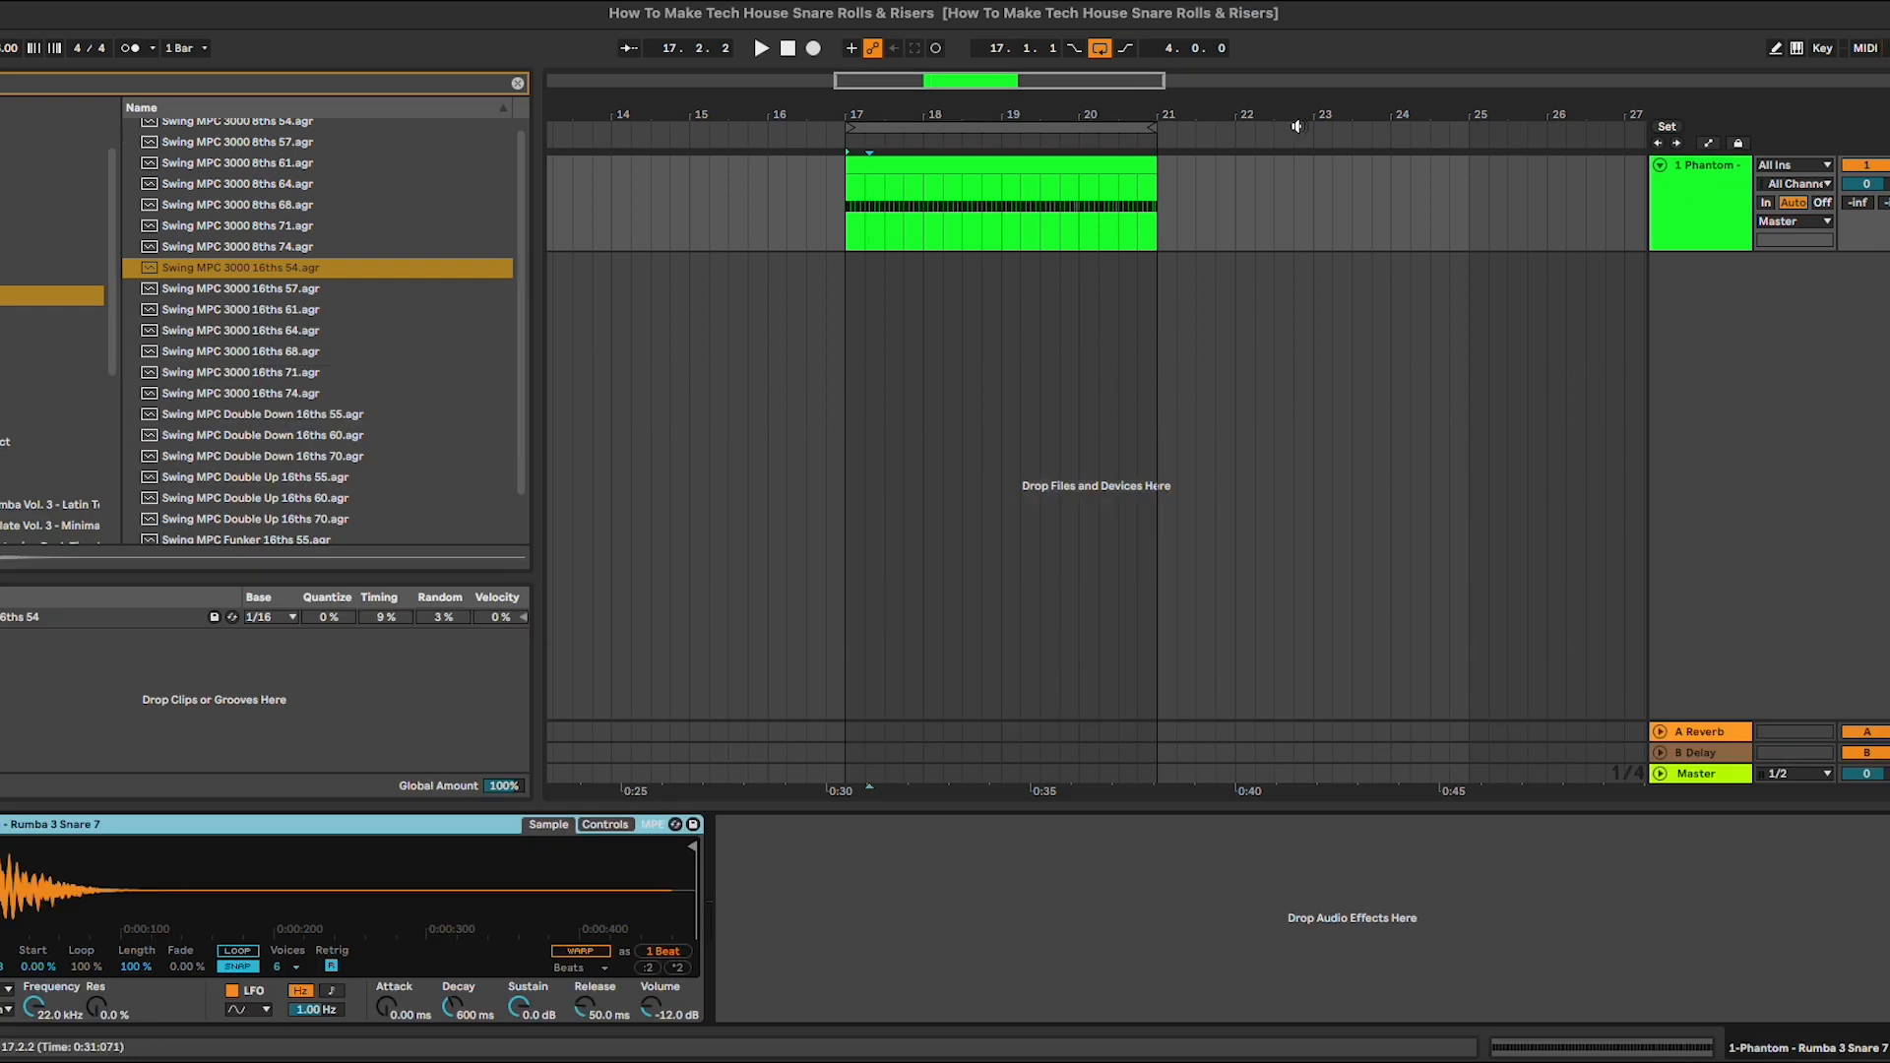
{"action": "left_click", "coordinate": [964, 877]}
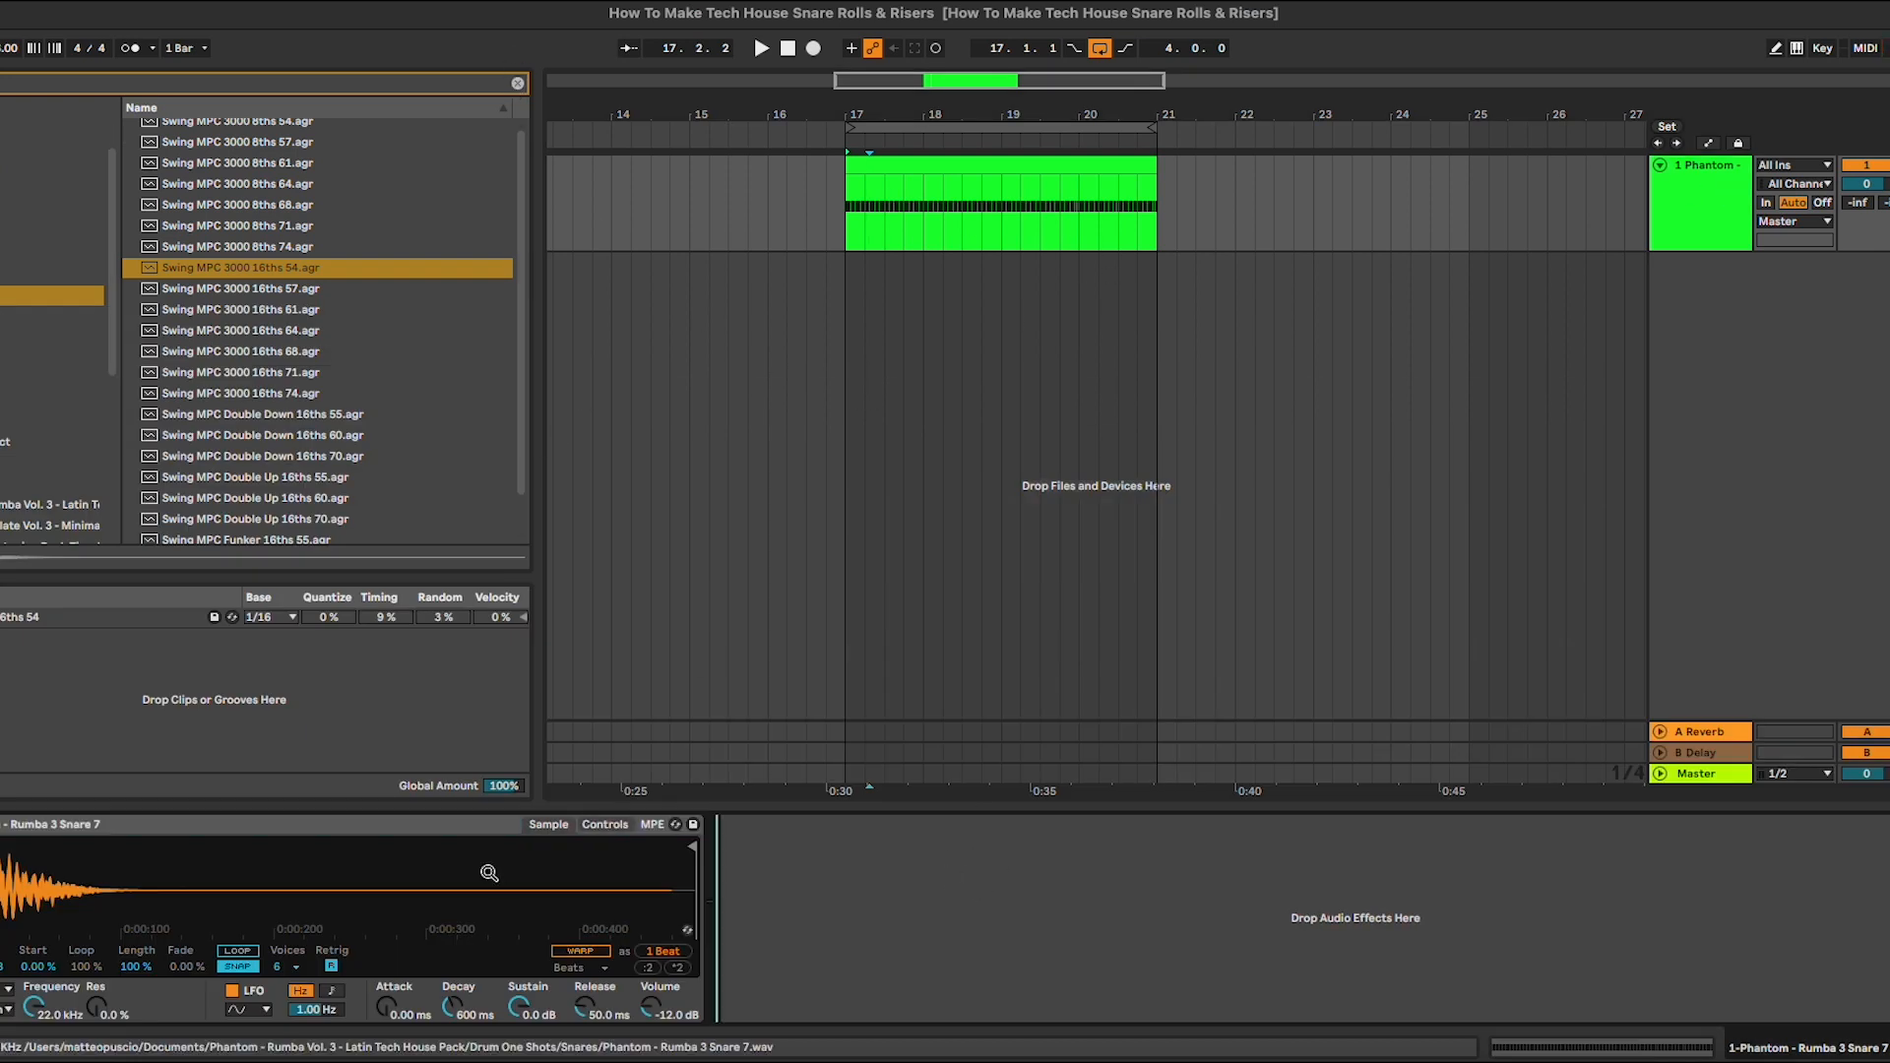
{"action": "left_click", "coordinate": [51, 906]}
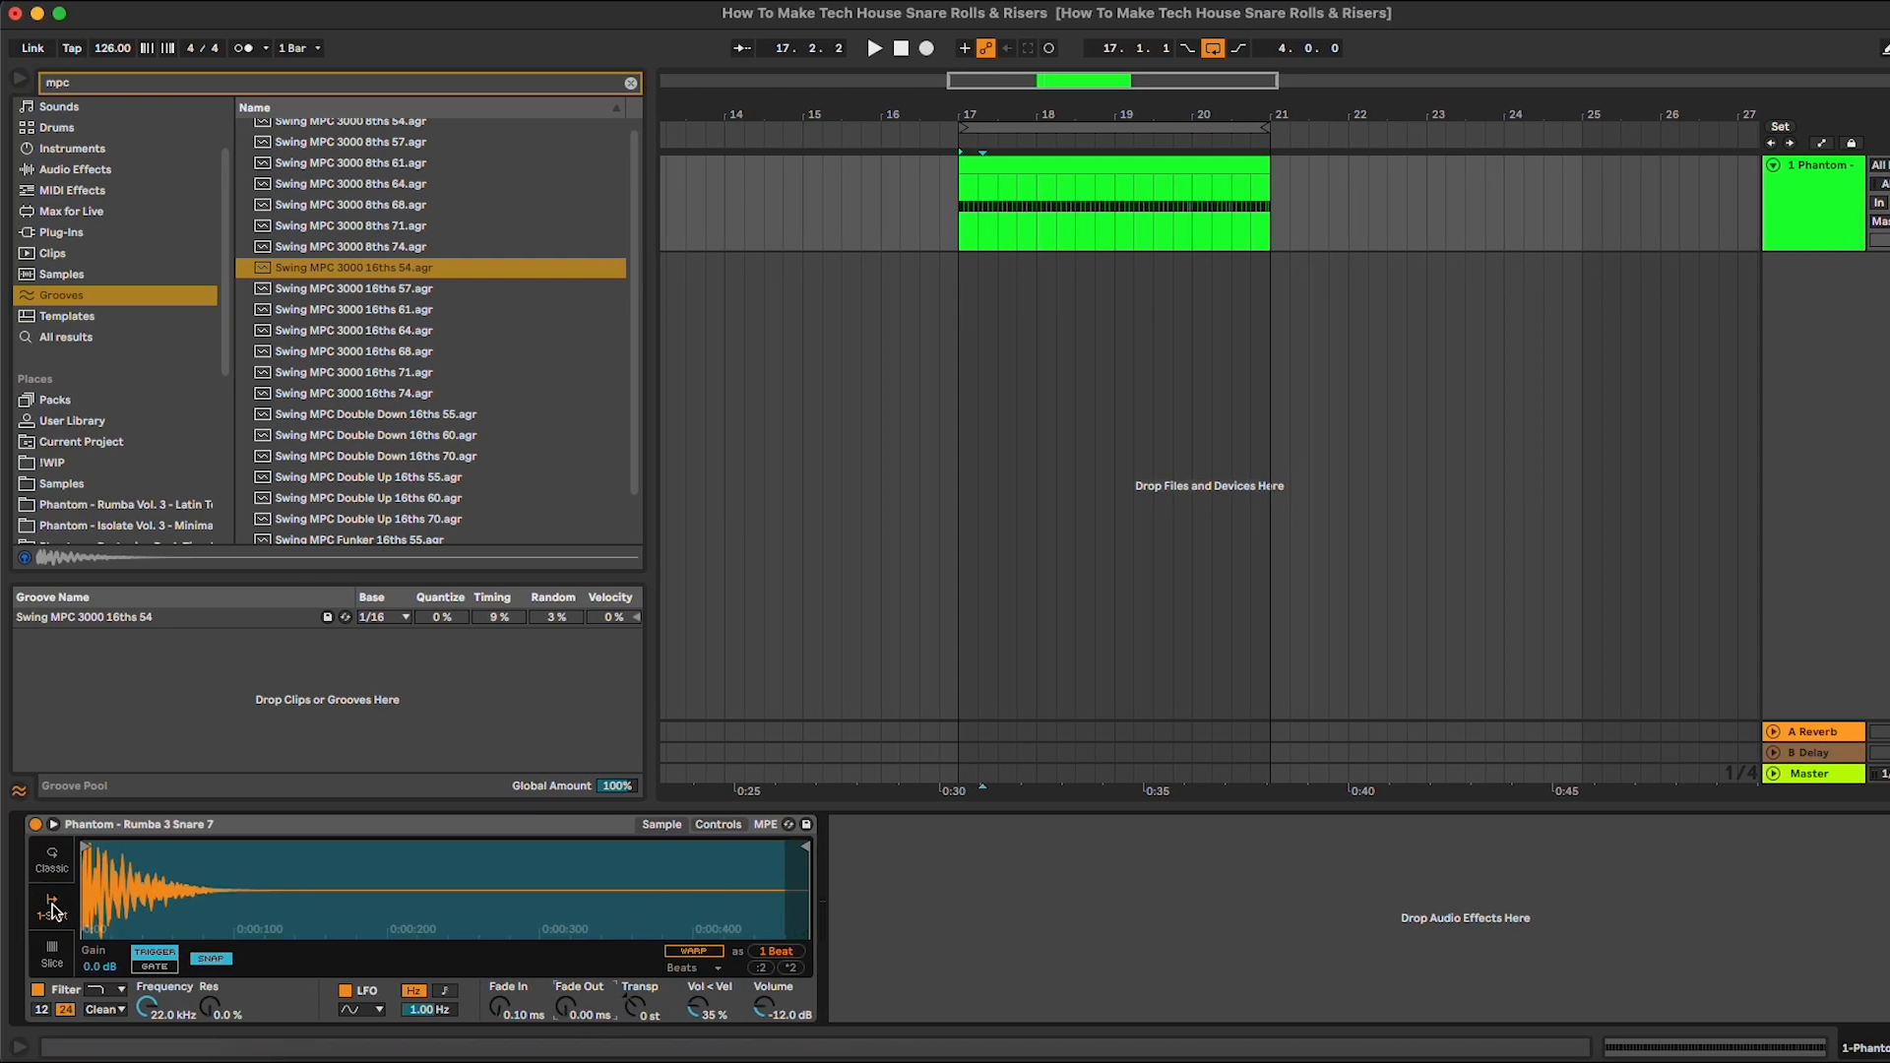
{"action": "left_click_drag", "start_coordinate": [808, 857], "coordinate": [195, 894]}
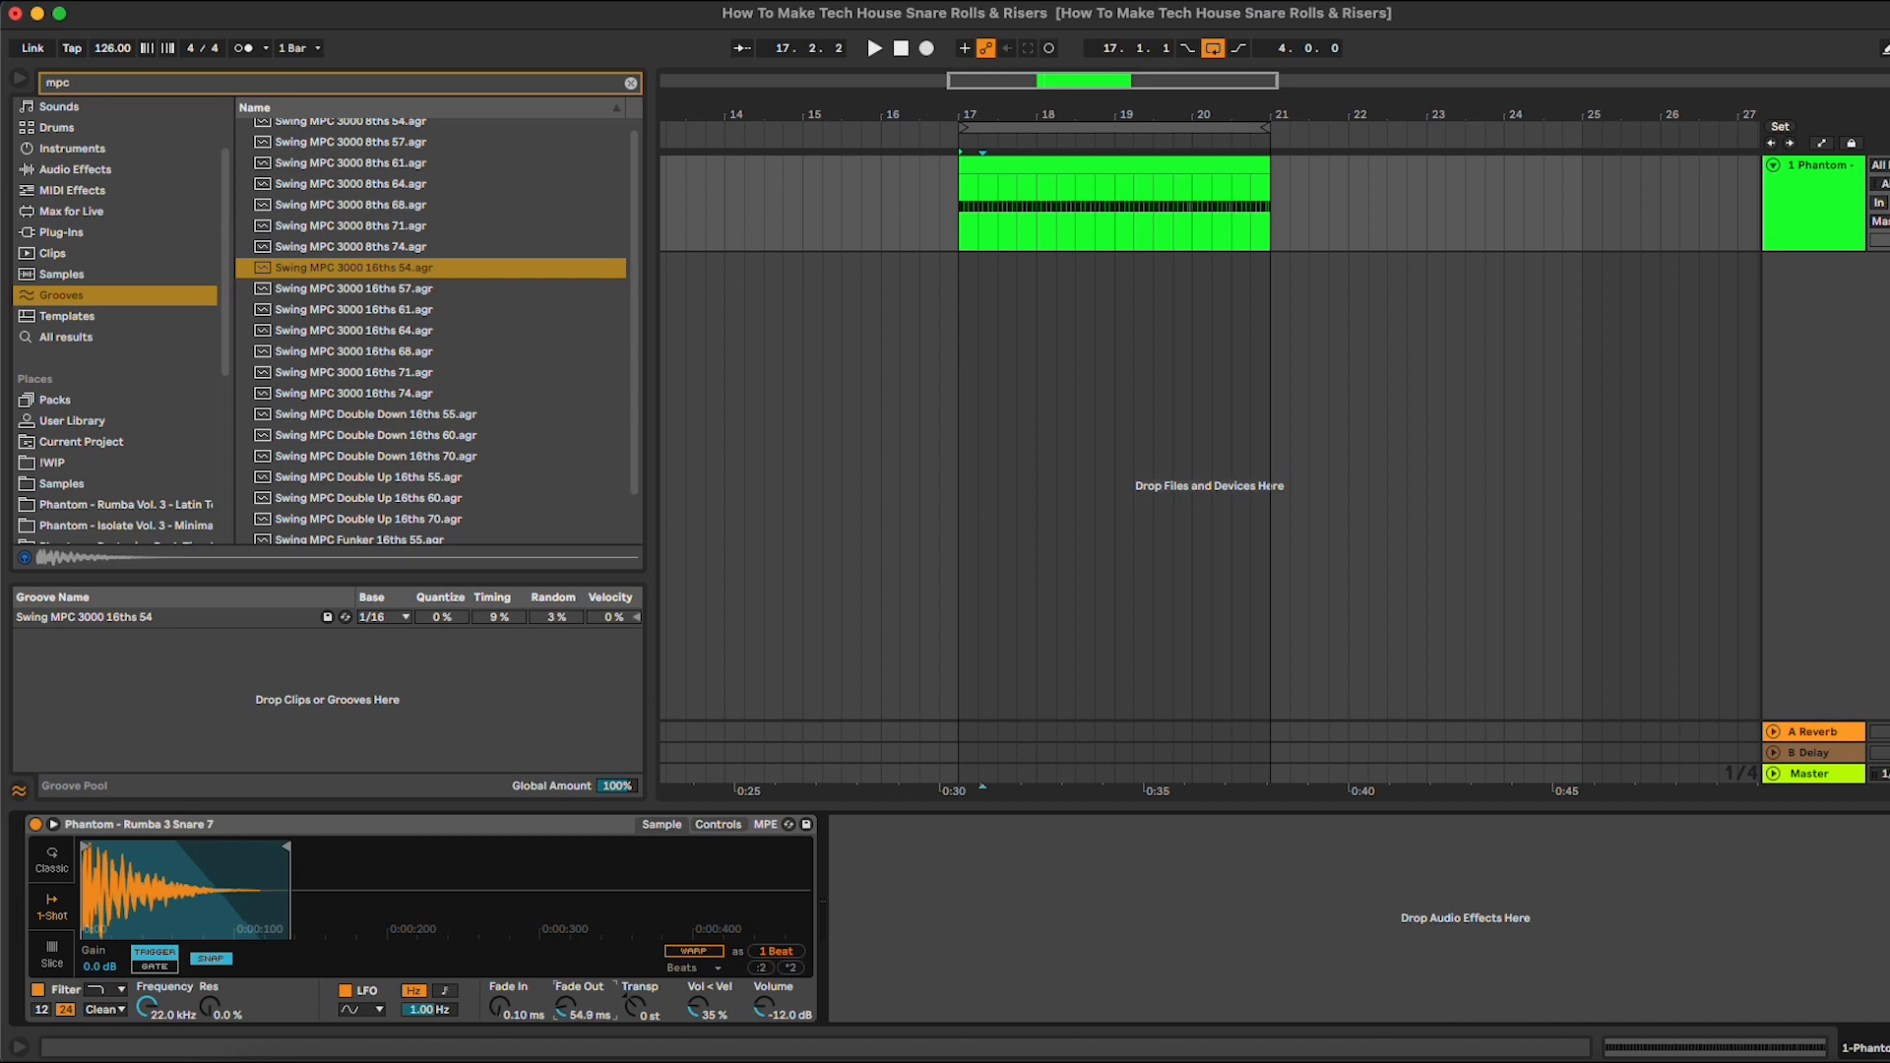
Set the snare sampler's Fade Out to 111 ms while listening to the roll.
{"action": "key", "text": "space"}
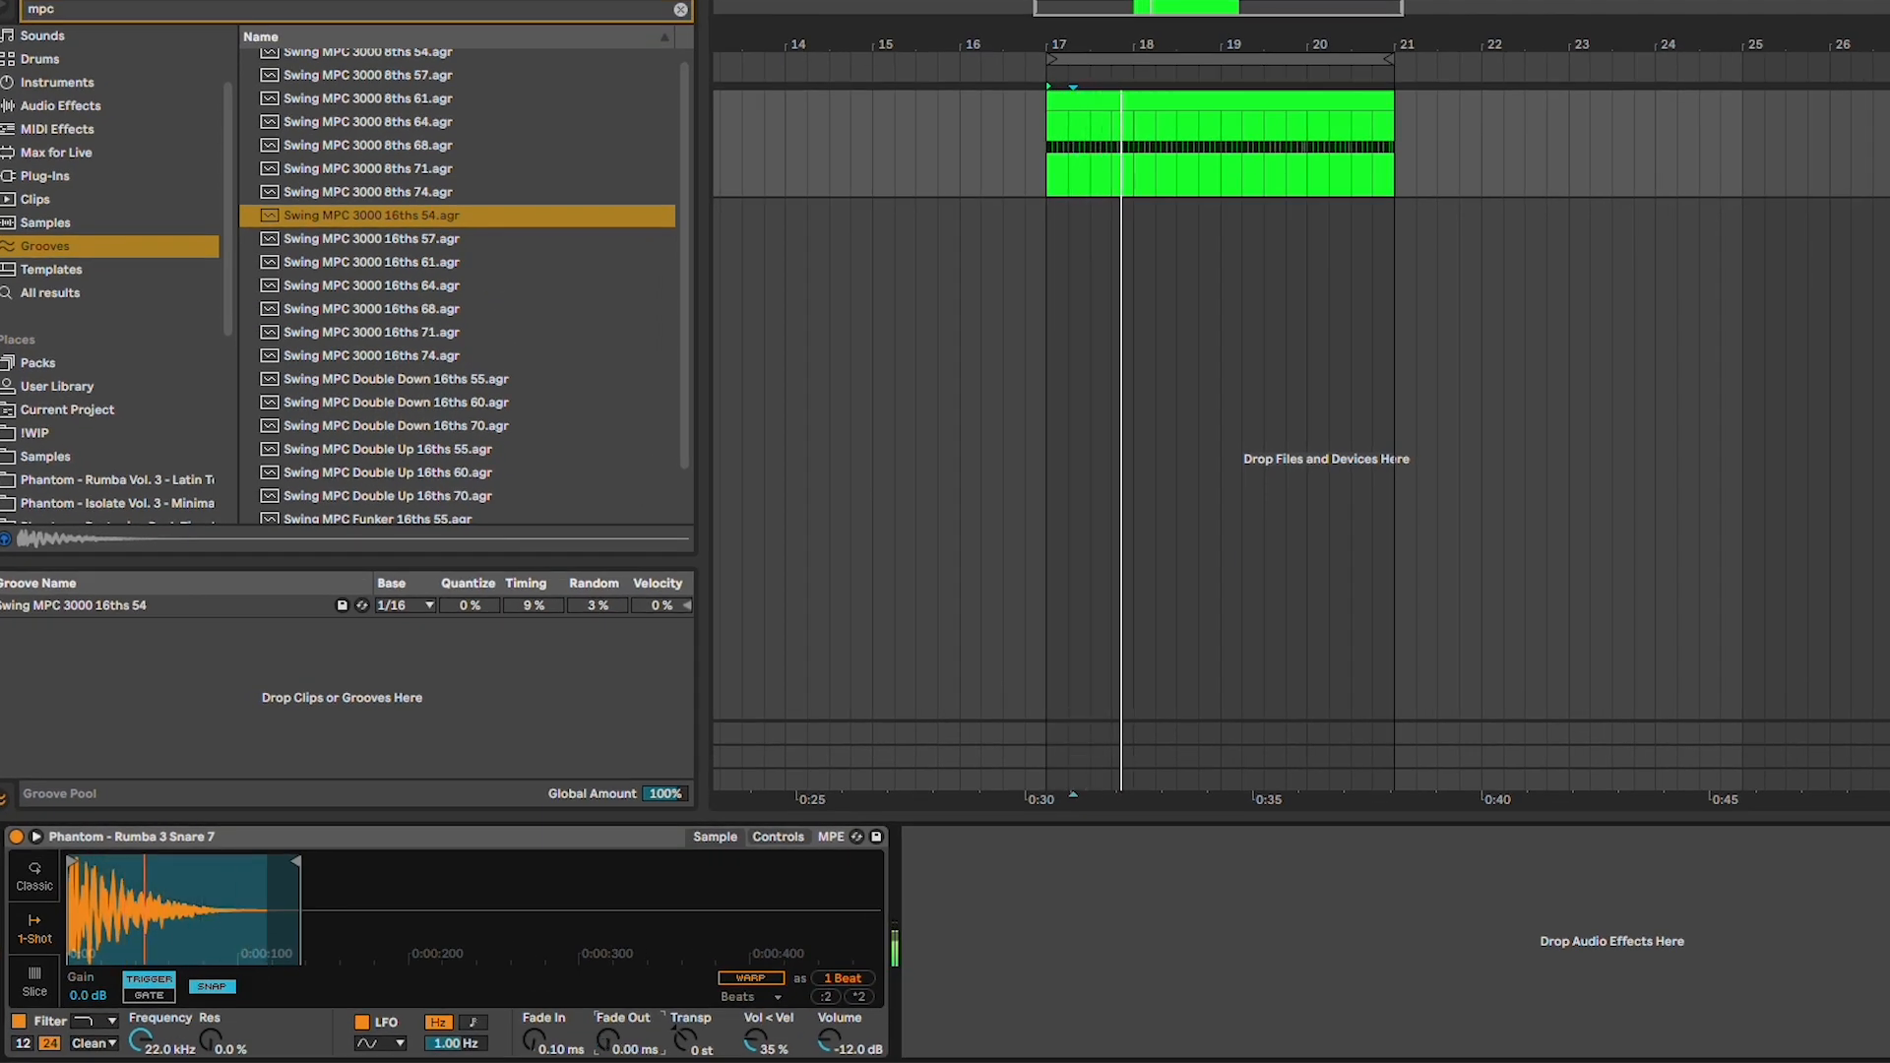
{"action": "left_click_drag", "start_coordinate": [608, 1041], "coordinate": [608, 983]}
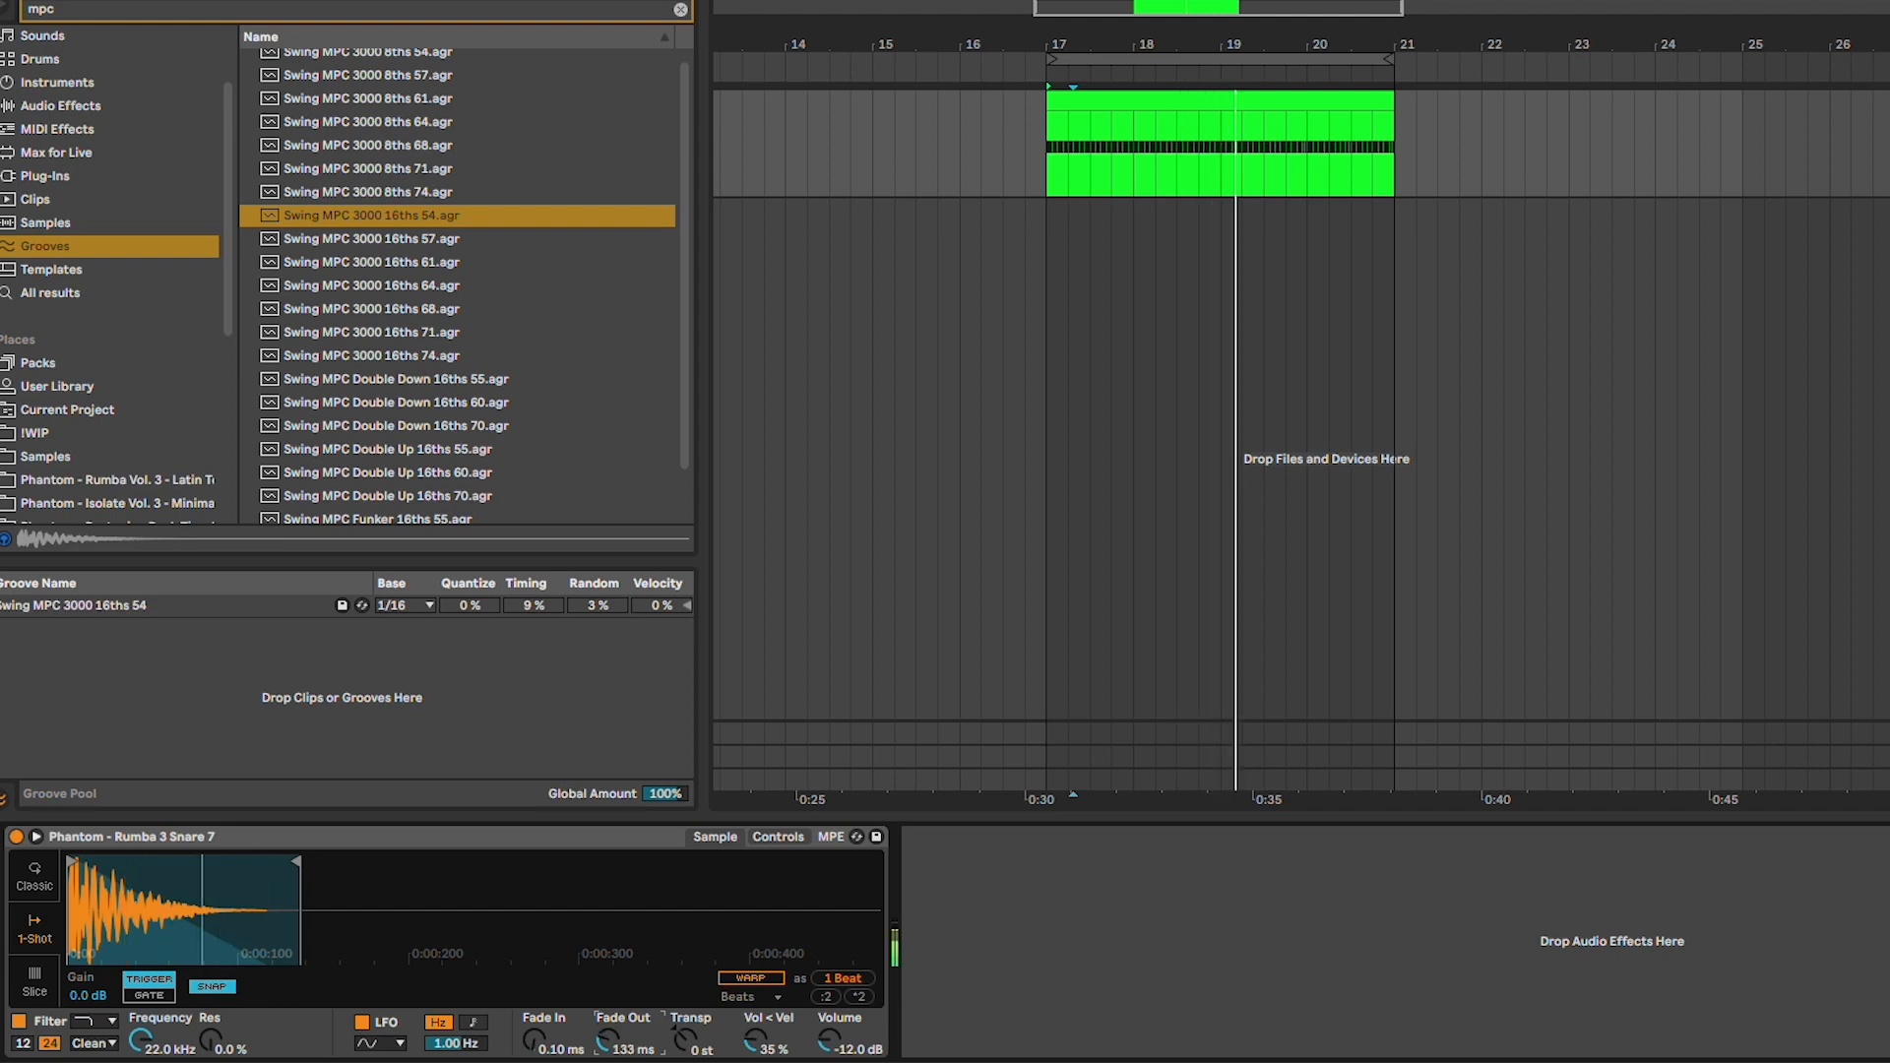
{"action": "key", "text": "space"}
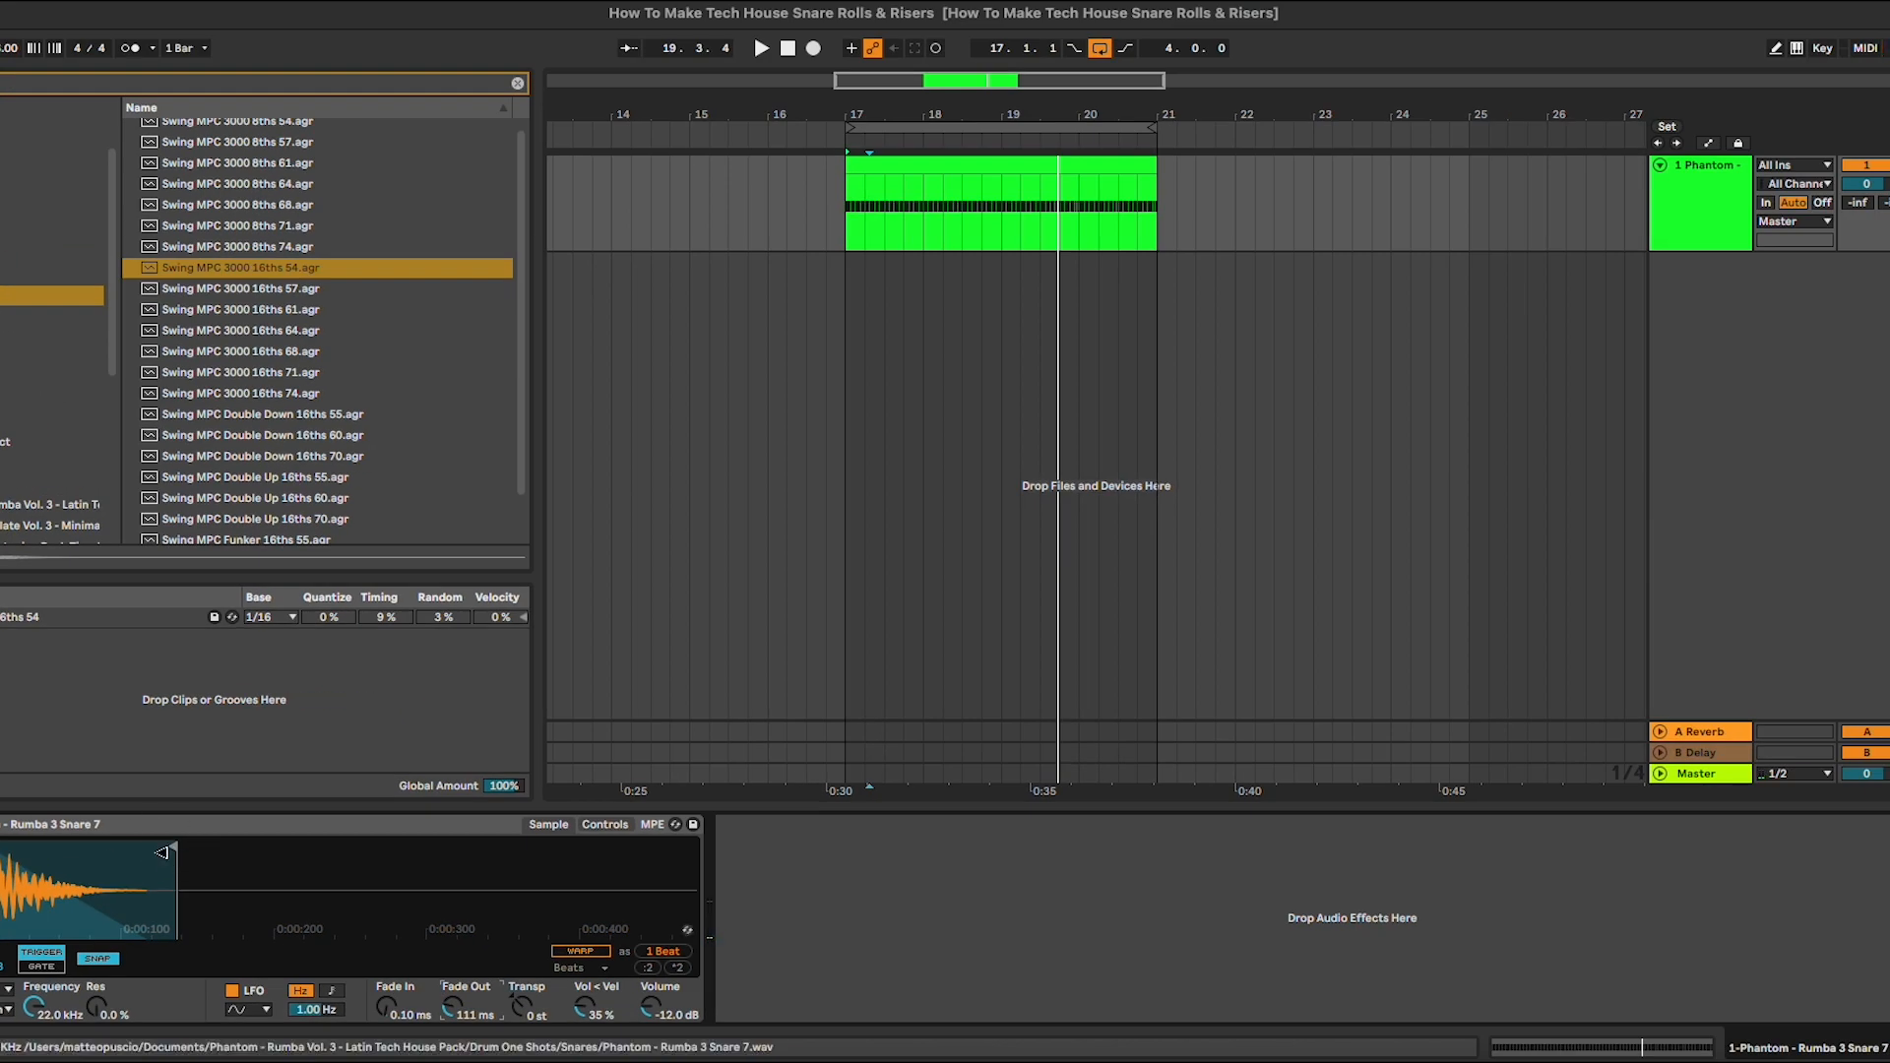
Automate the snare's Fade Out with a curve falling from 111 ms at bar 17 to its minimum at bar 21.
{"action": "key", "text": "a"}
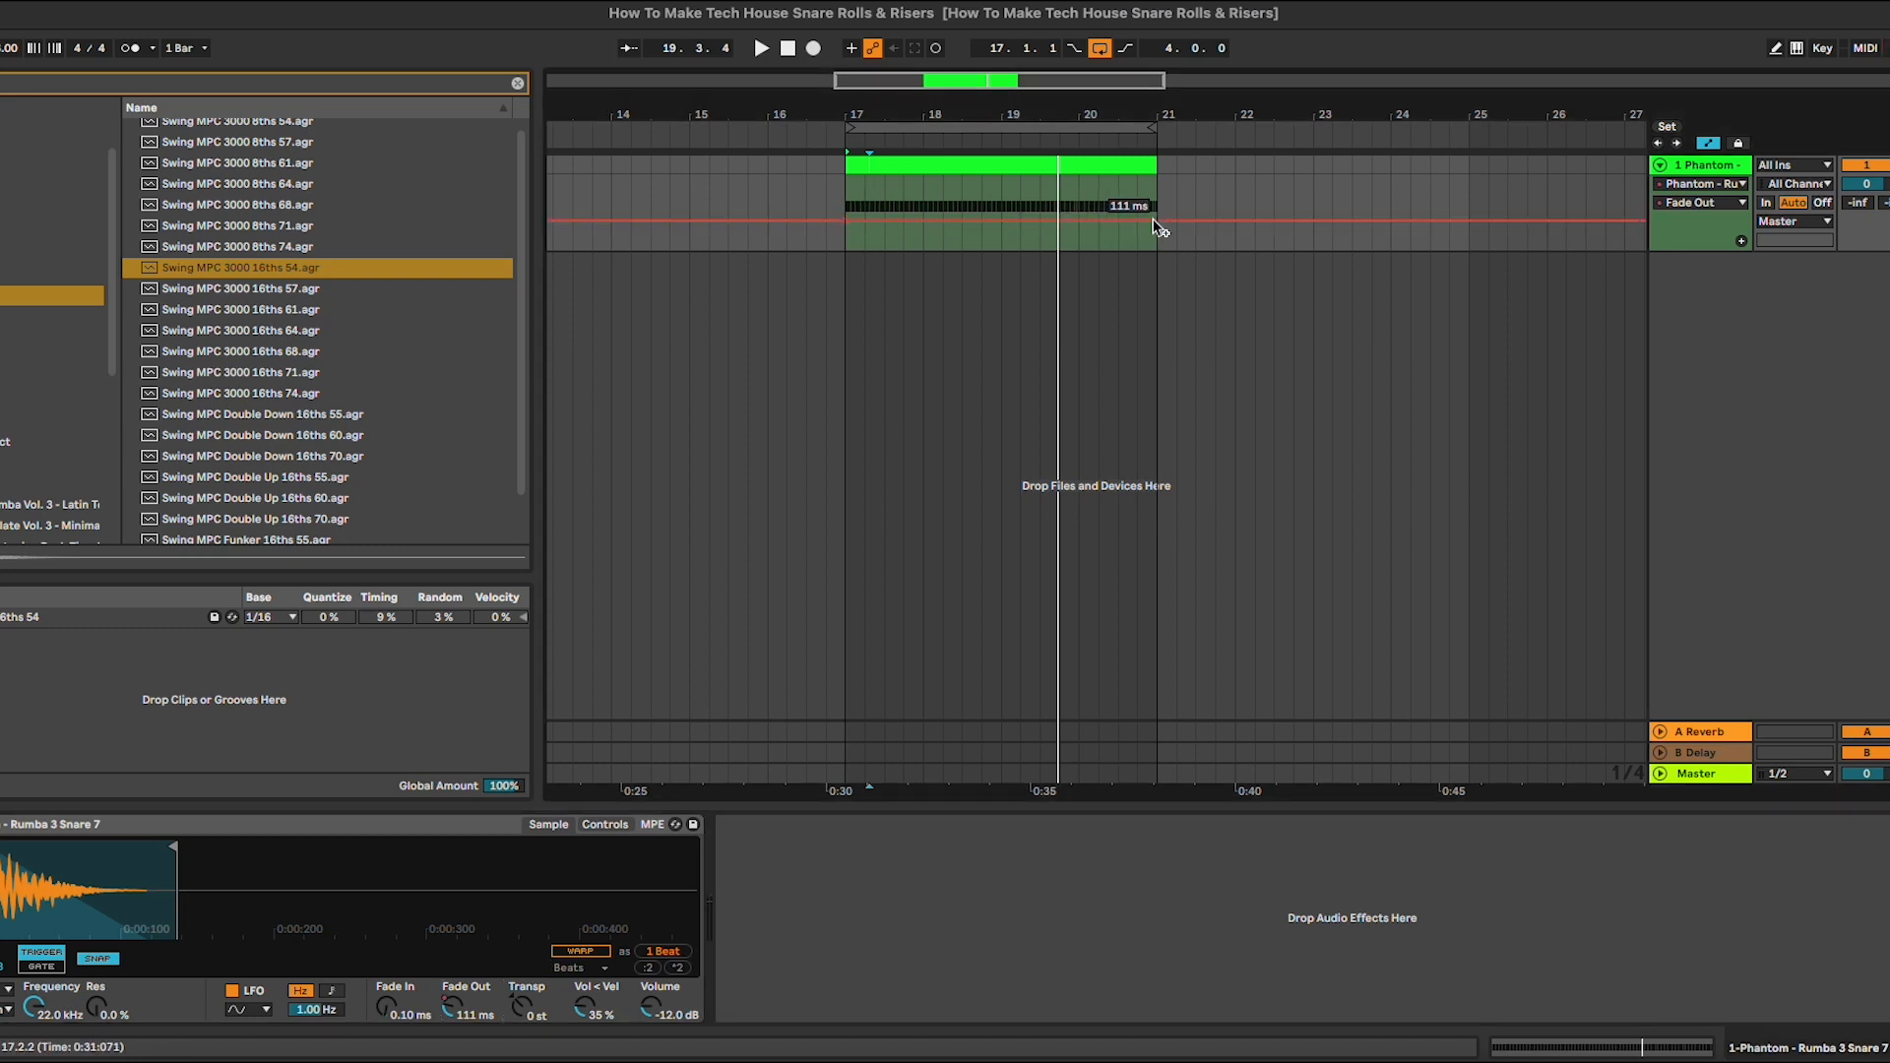
{"action": "left_click_drag", "start_coordinate": [1157, 222], "coordinate": [1096, 232]}
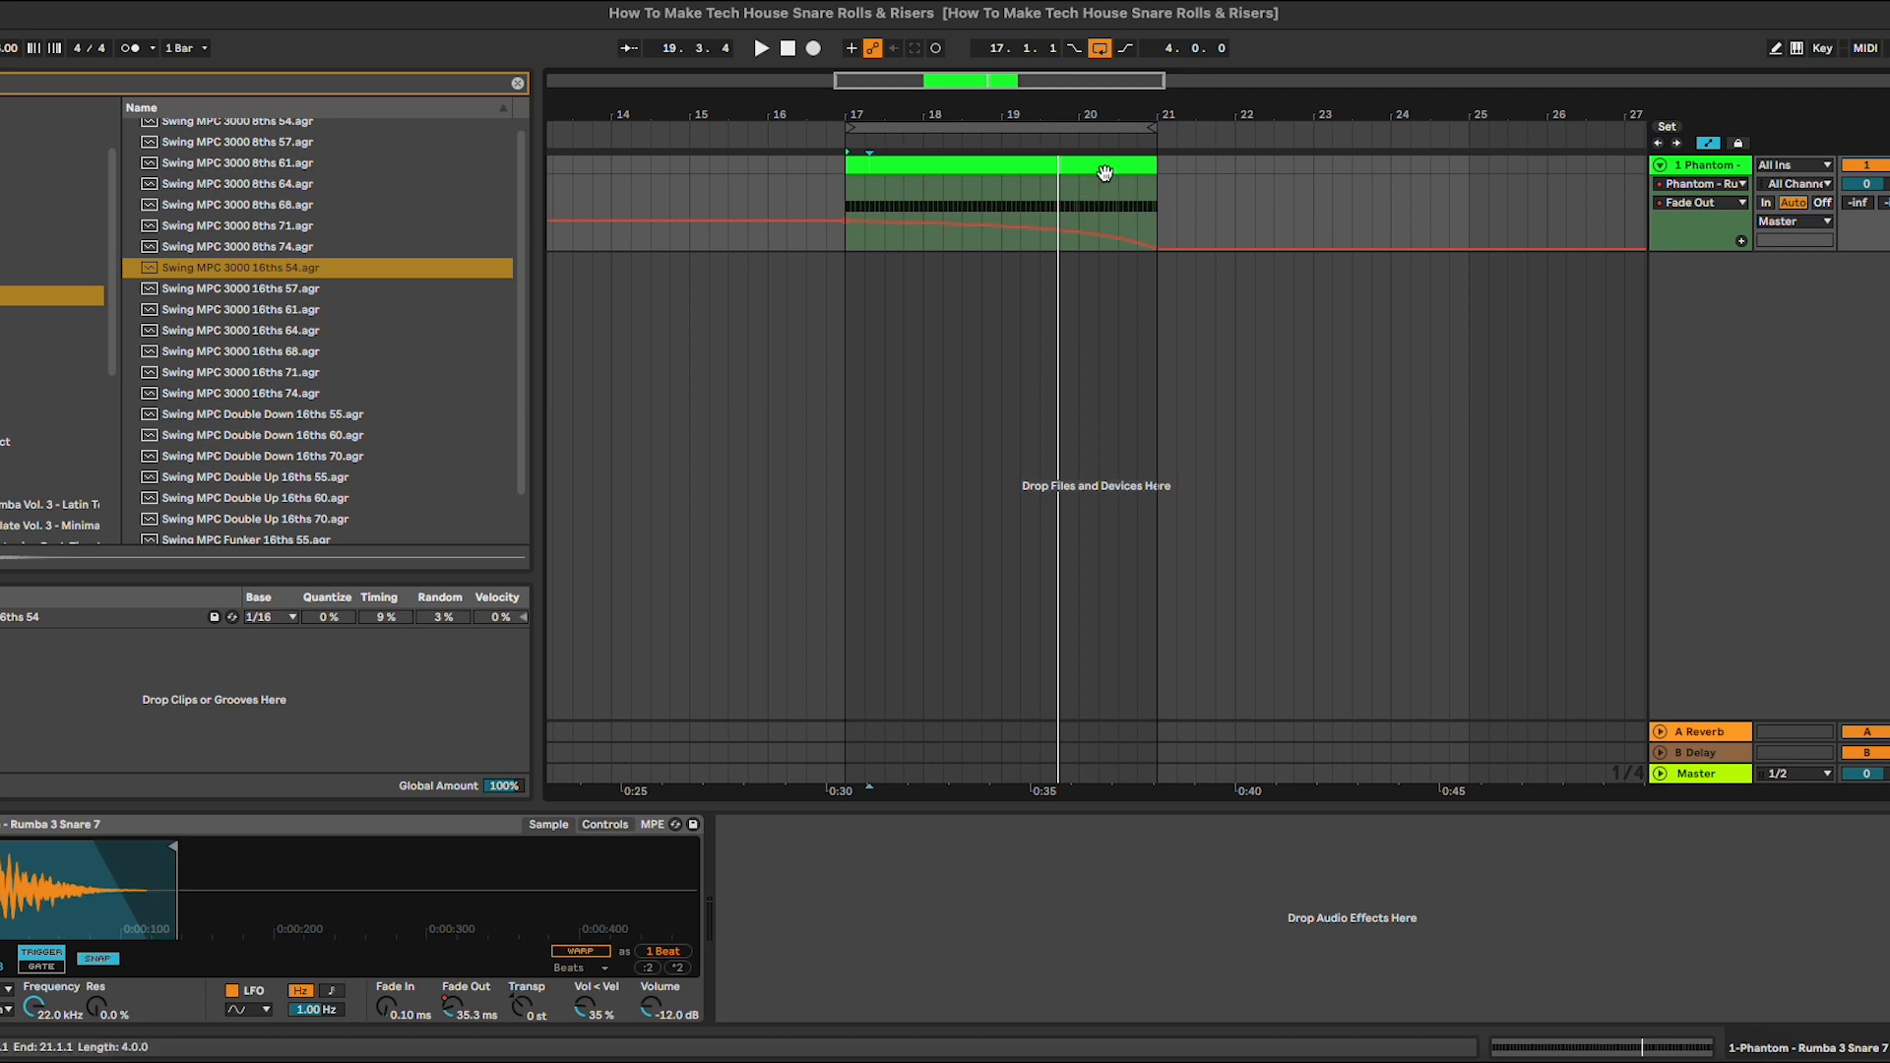
Play the snare roll from bar 17 and lengthen the sampler's sample slightly beyond its present end point.
{"action": "left_click", "coordinate": [904, 166]}
{"action": "key", "text": "space"}
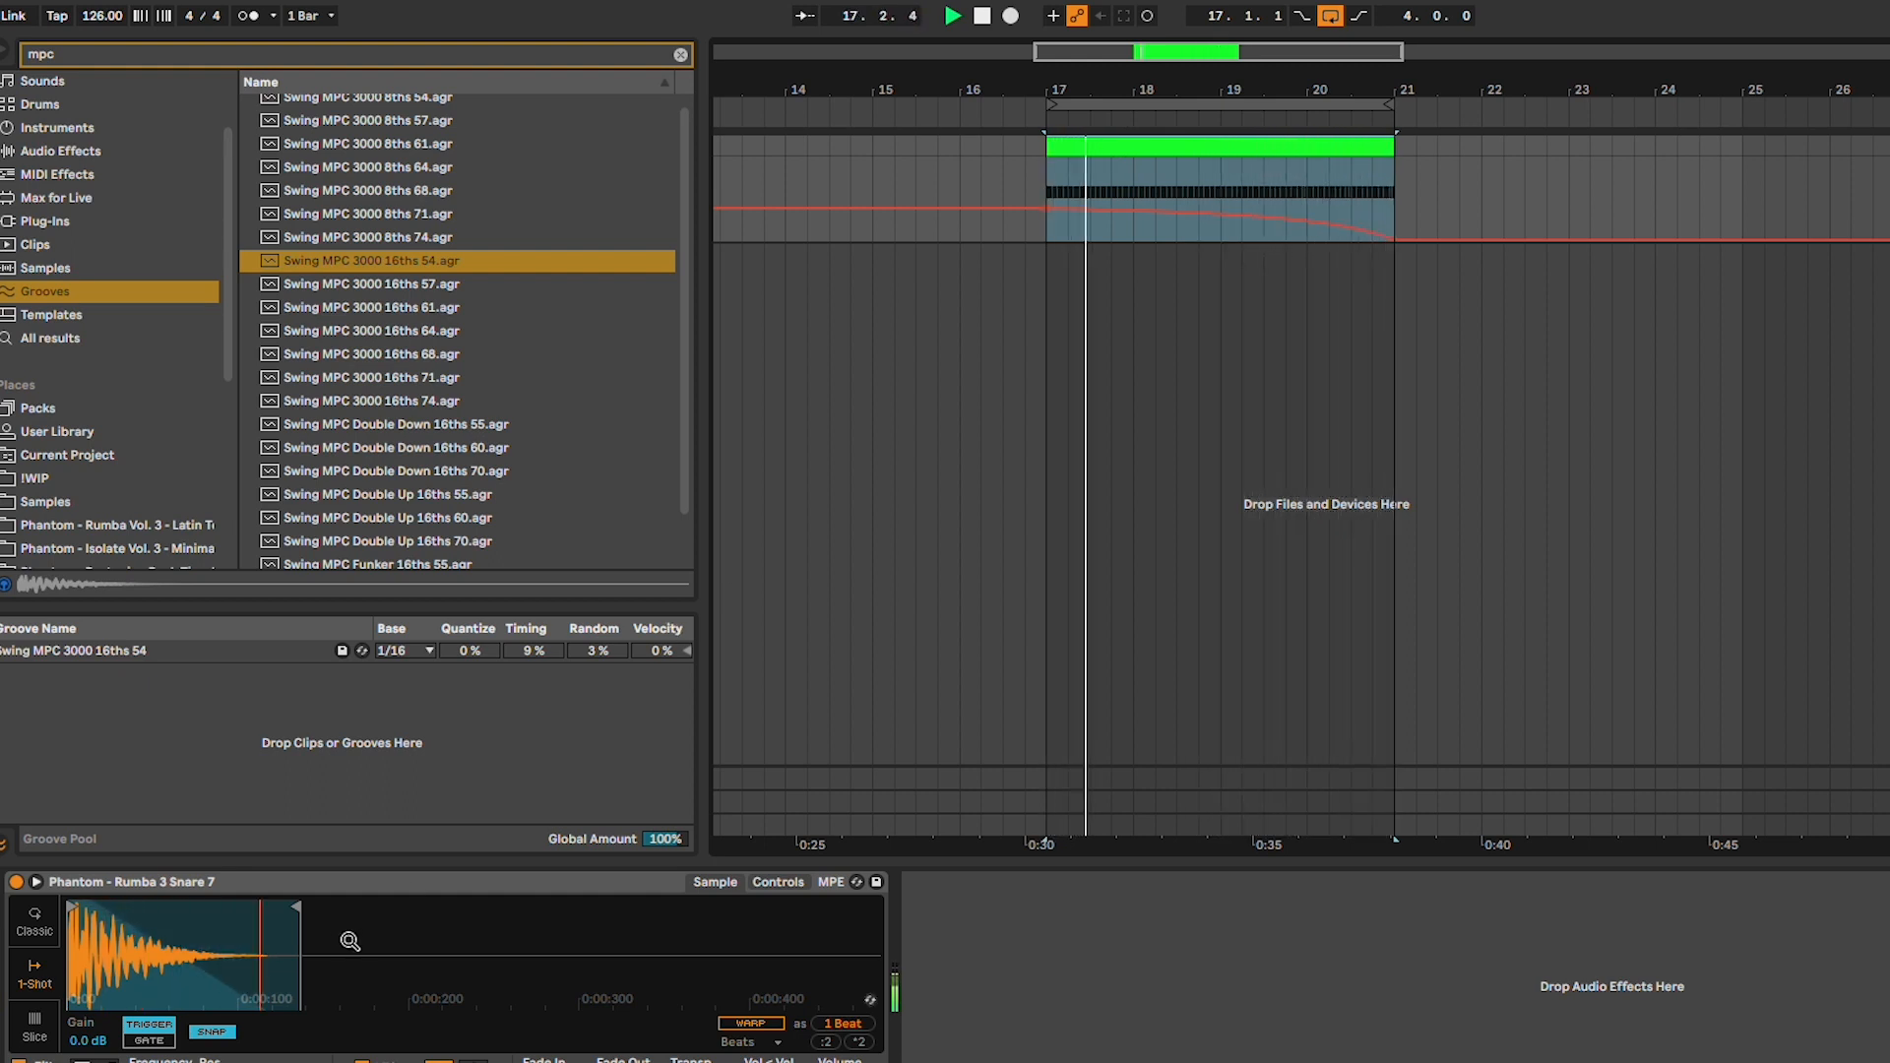
{"action": "left_click_drag", "start_coordinate": [295, 908], "coordinate": [305, 911]}
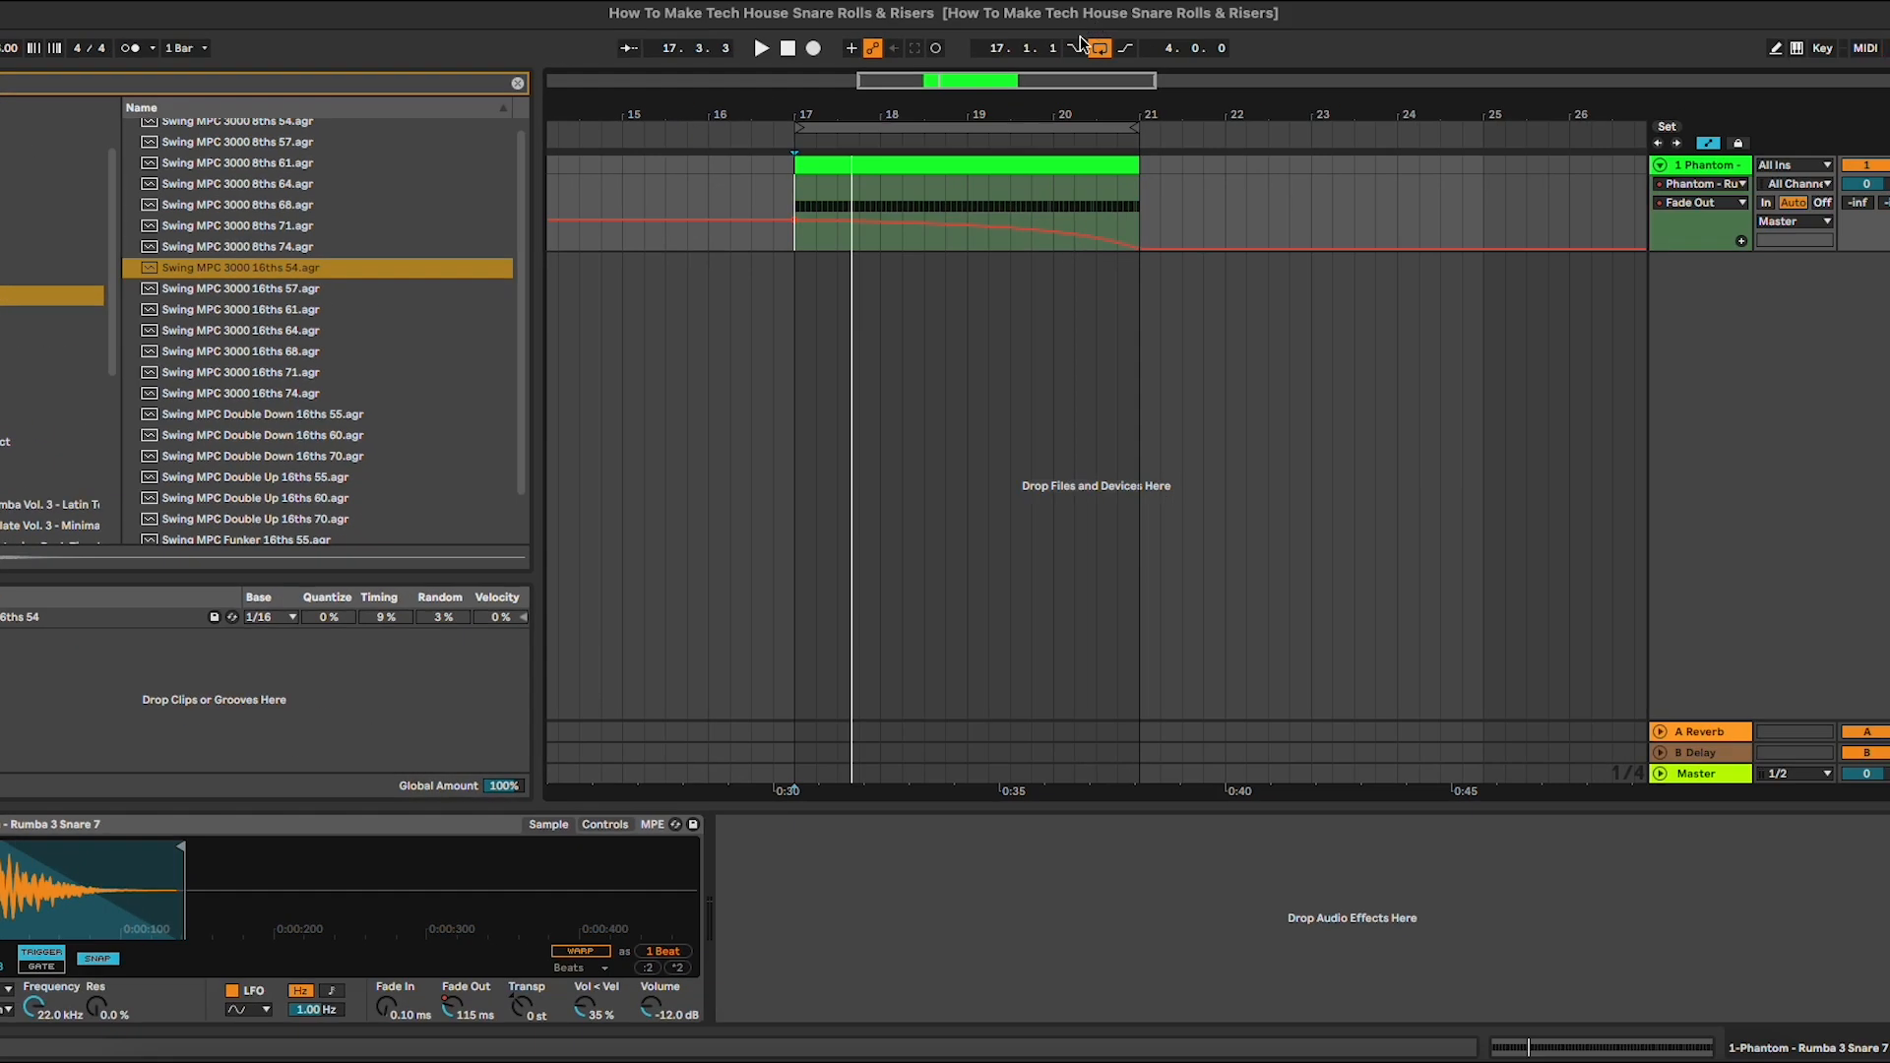
{"action": "left_click", "coordinate": [1331, 16]}
Add two Auto Filter devices after the snare sampler and switch the second to a high-pass at 26.0 Hz.
{"action": "left_click", "coordinate": [519, 82]}
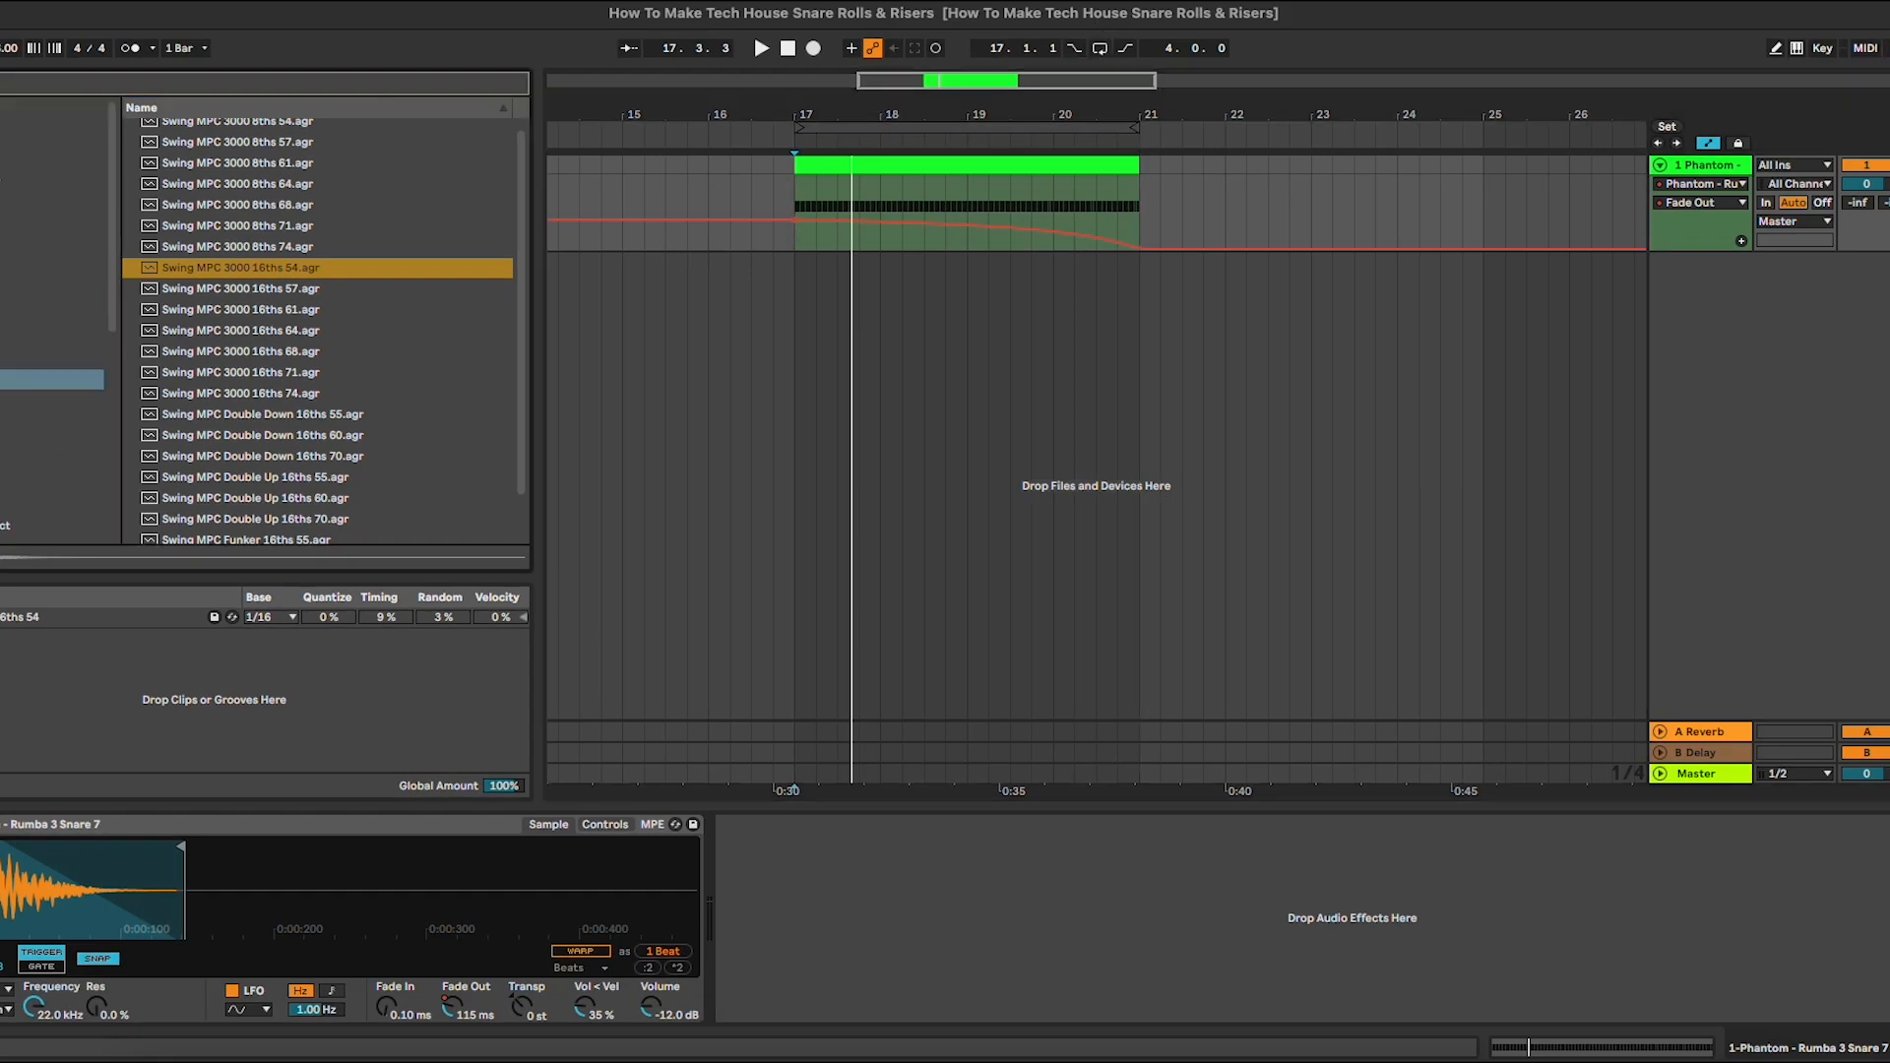
{"action": "left_click", "coordinate": [44, 254]}
{"action": "left_click", "coordinate": [227, 185]}
{"action": "double_click", "coordinate": [245, 211]}
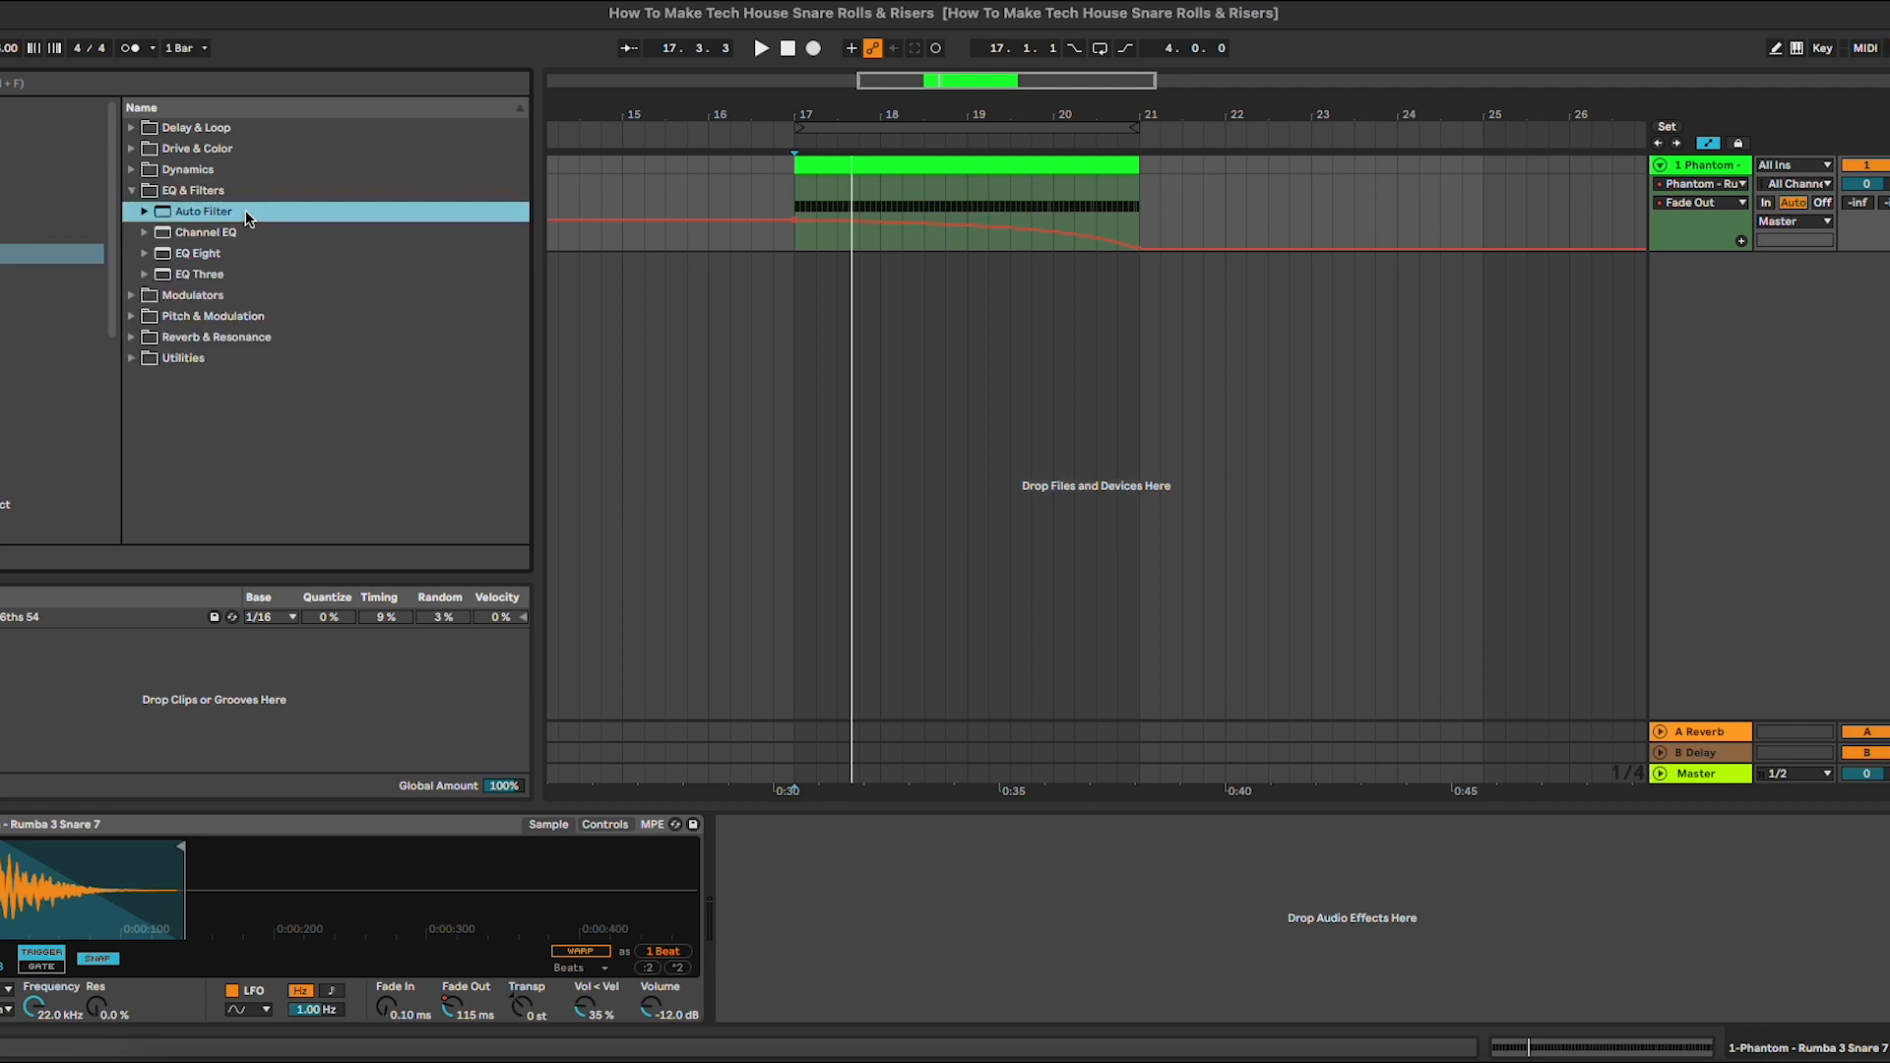
{"action": "double_click", "coordinate": [231, 209]}
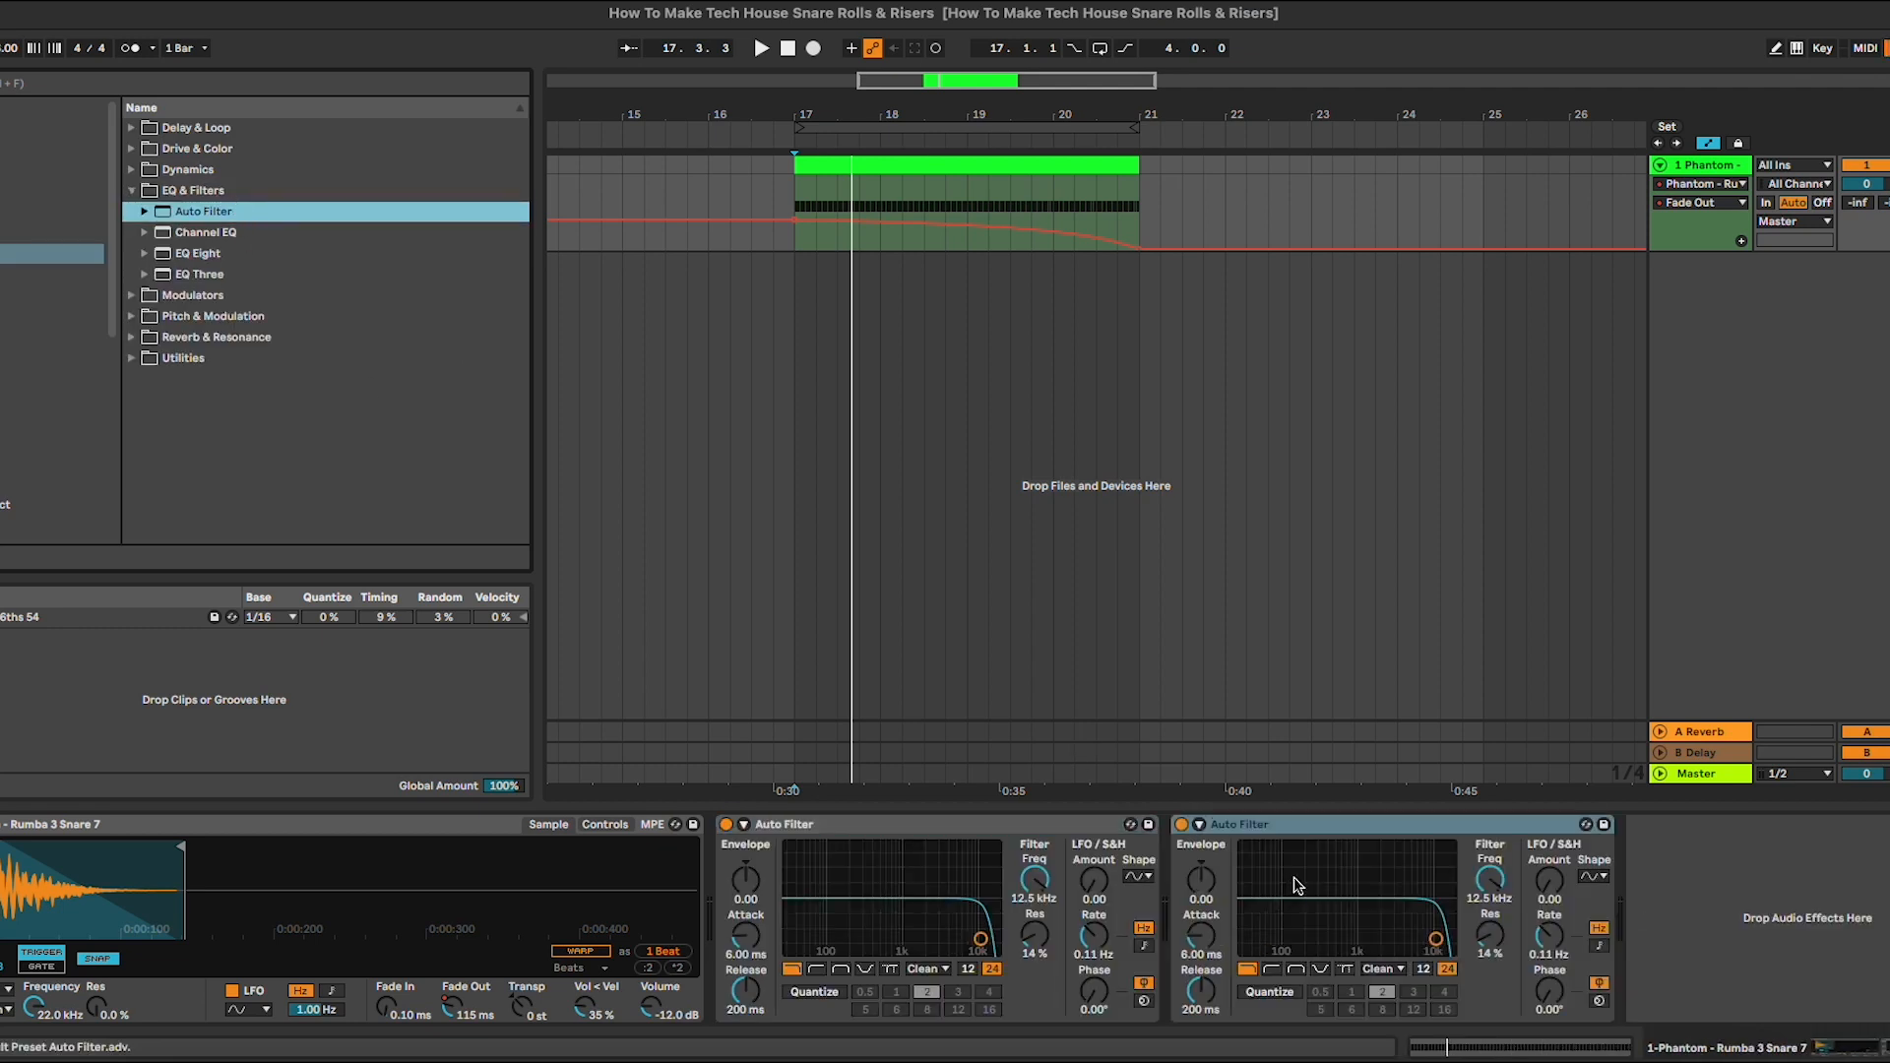
{"action": "left_click", "coordinate": [1272, 970]}
{"action": "left_click_drag", "start_coordinate": [1511, 876], "coordinate": [1492, 883]}
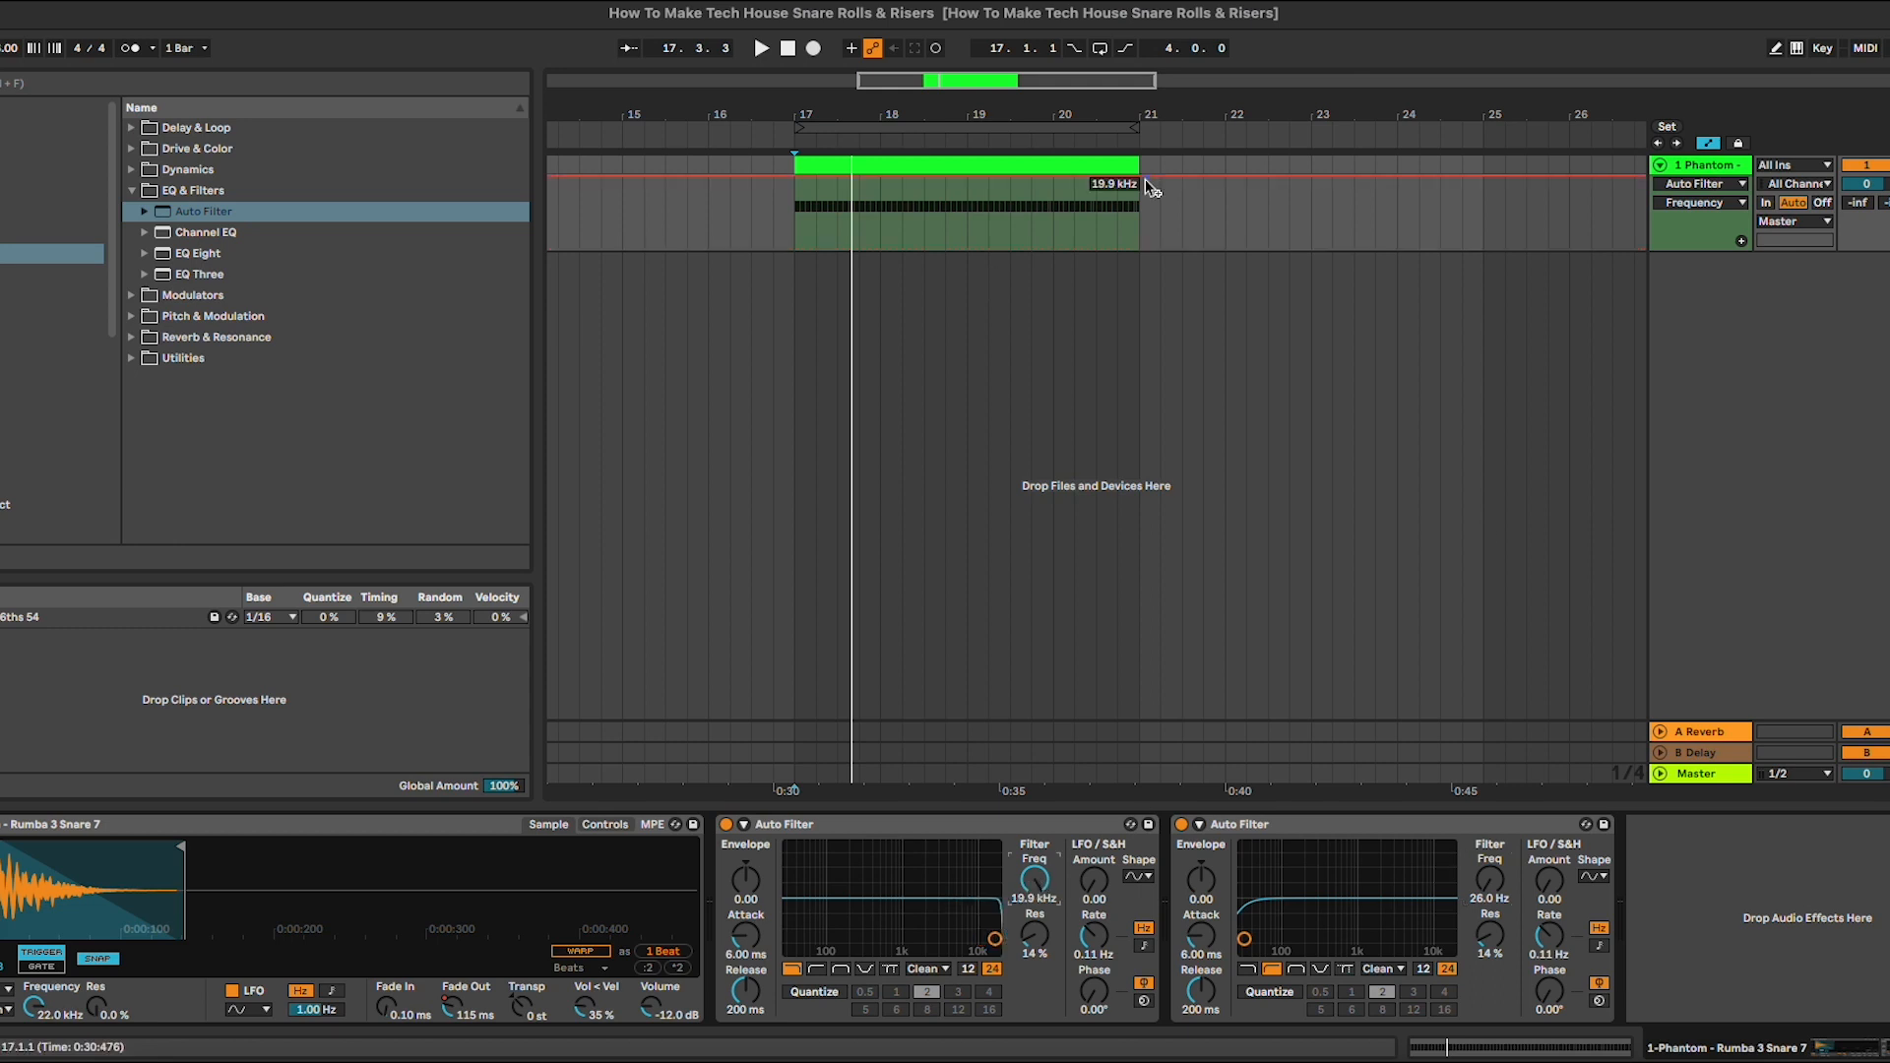
Automate the first Auto Filter's frequency as a ramp from bar 17 up to about 19.9 kHz at bar 21.
{"action": "mouse_move", "coordinate": [801, 185]}
{"action": "left_mouse_down"}
{"action": "mouse_move", "coordinate": [799, 211]}
{"action": "mouse_move", "coordinate": [783, 187]}
{"action": "left_mouse_up"}
{"action": "mouse_move", "coordinate": [802, 218]}
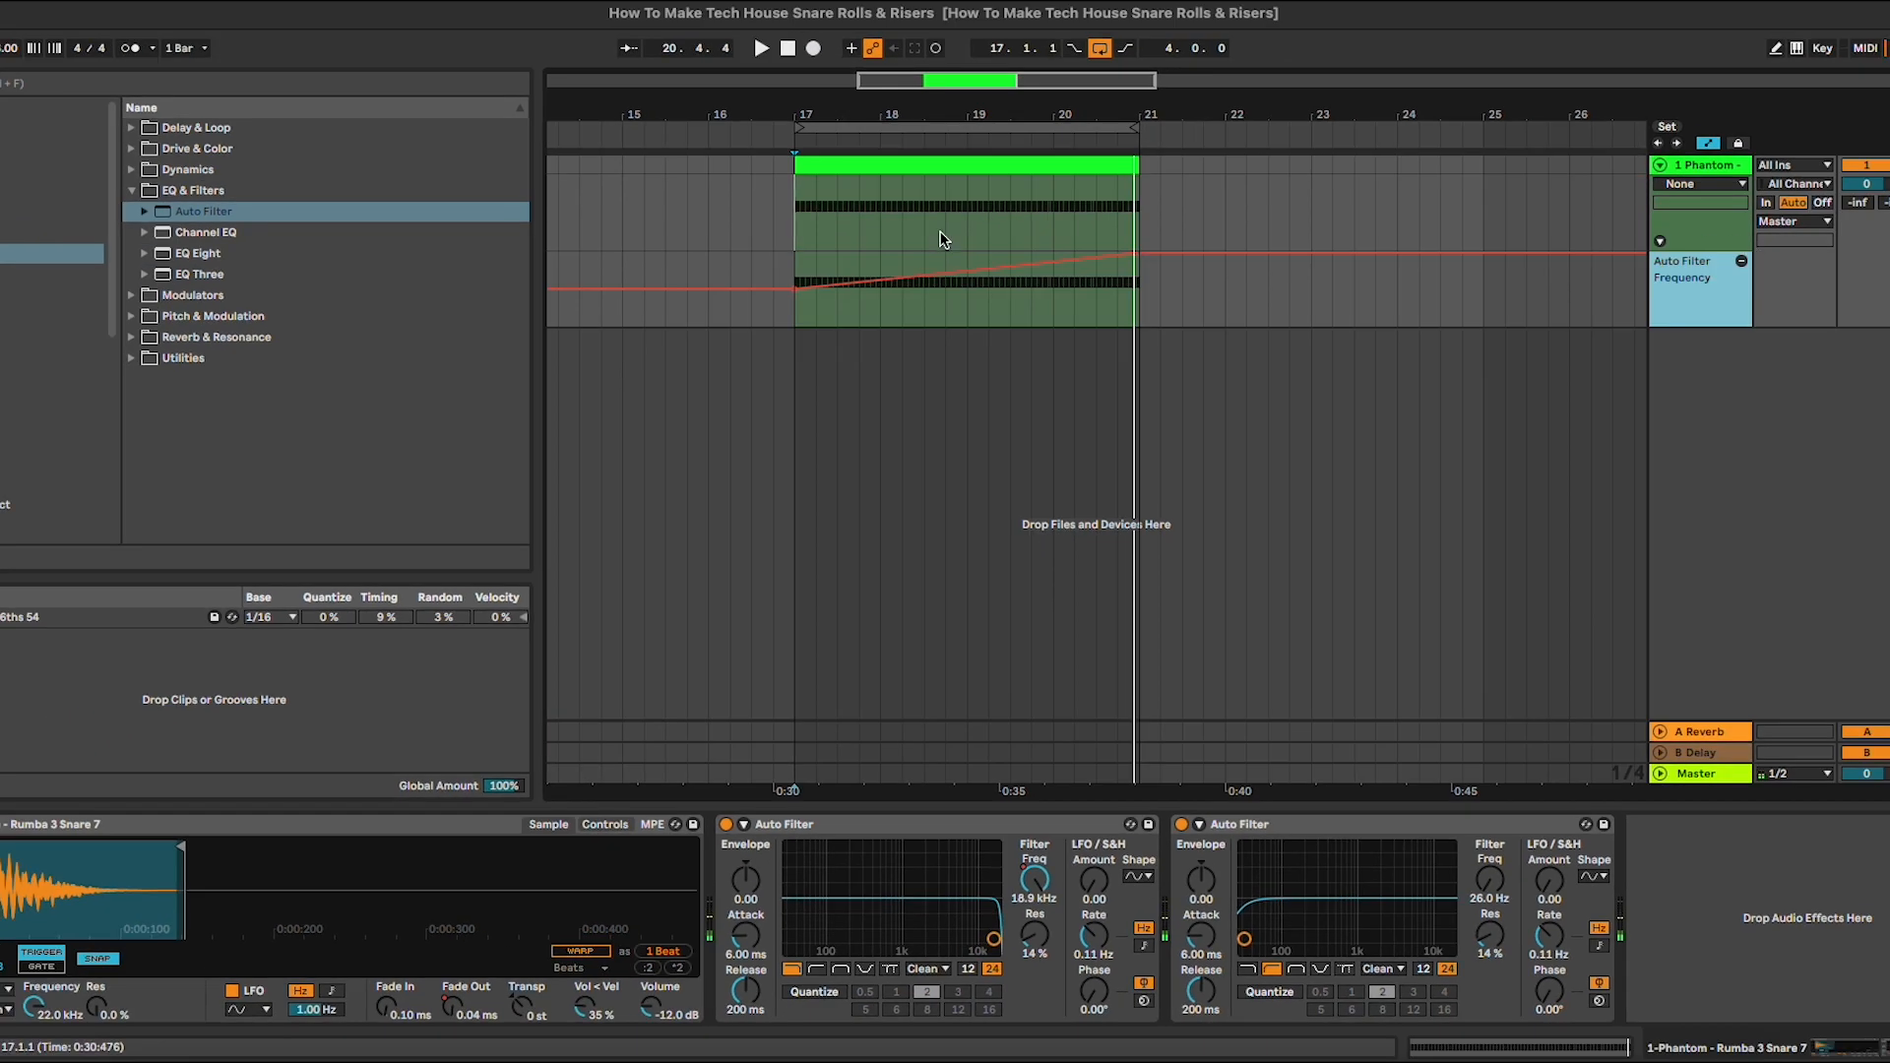
Automate the second Auto Filter's frequency as a ramp from 26 Hz at bar 17 to about 244 Hz at bar 21.
{"action": "left_click", "coordinate": [1493, 884]}
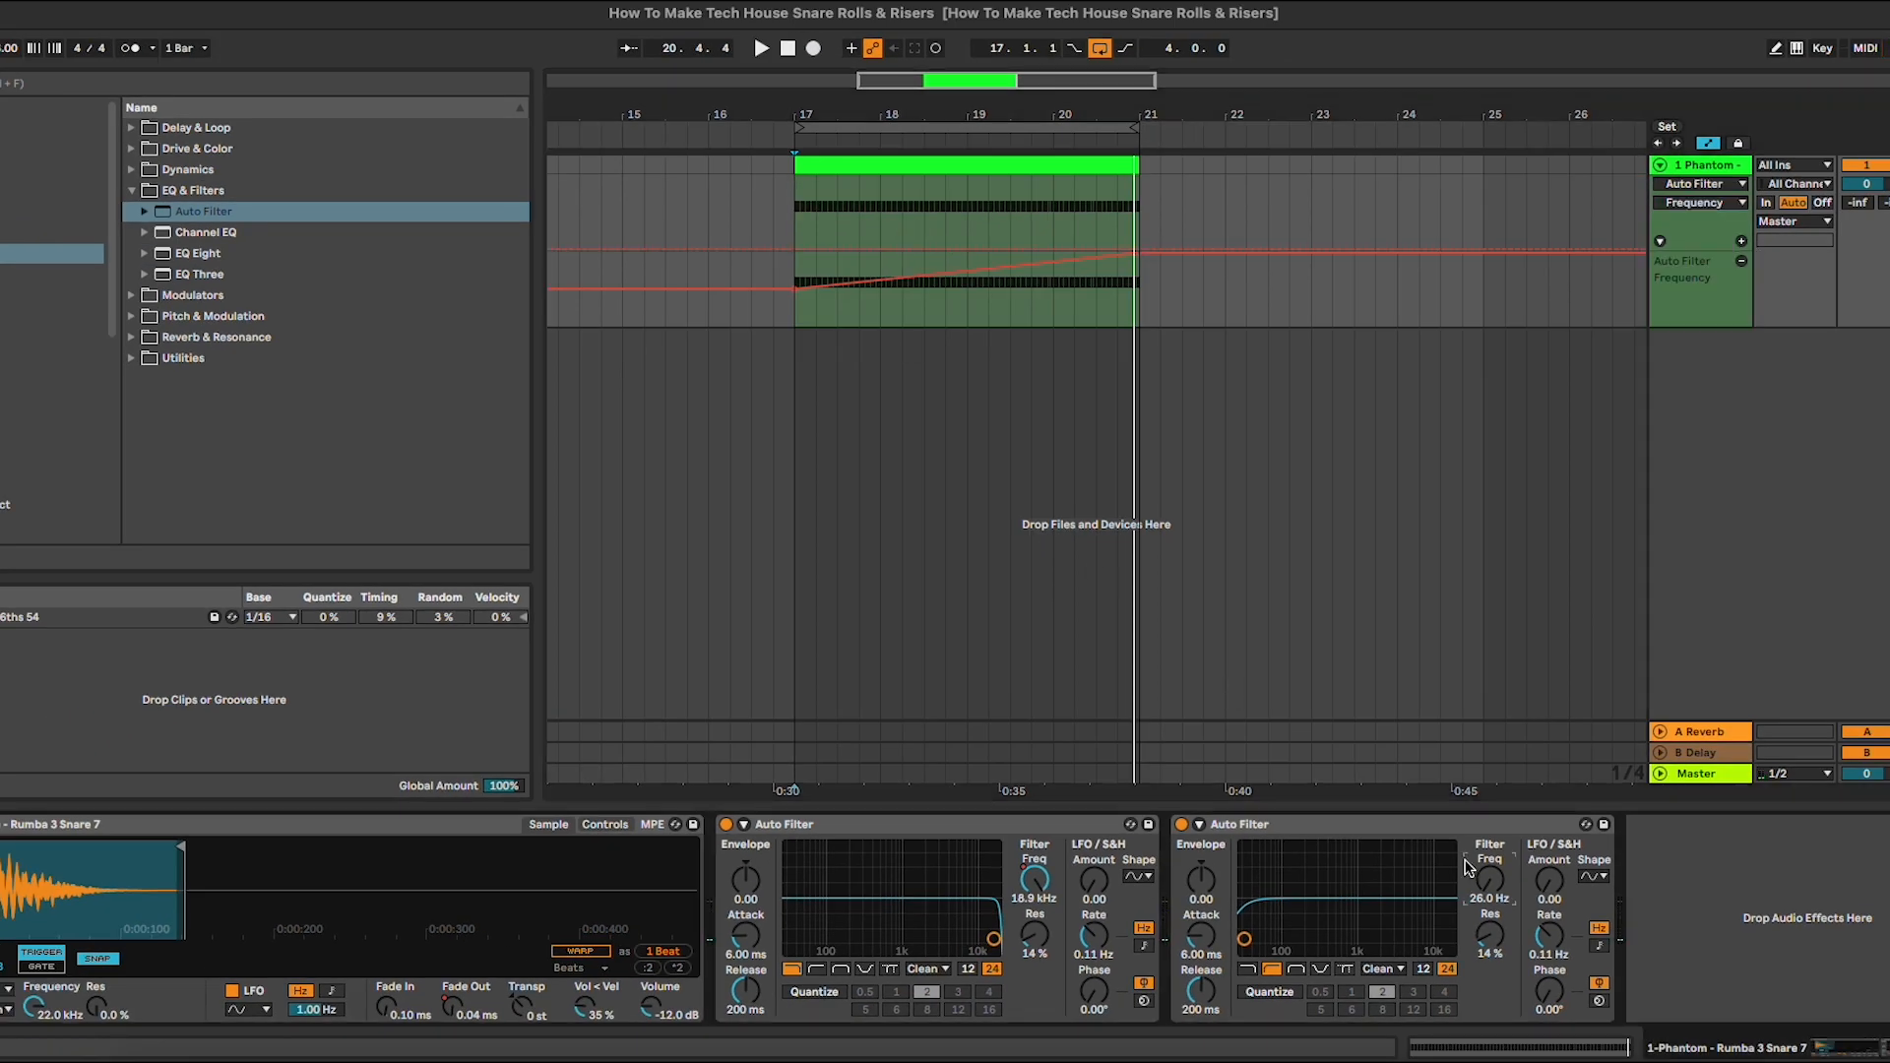
{"action": "left_click", "coordinate": [795, 249]}
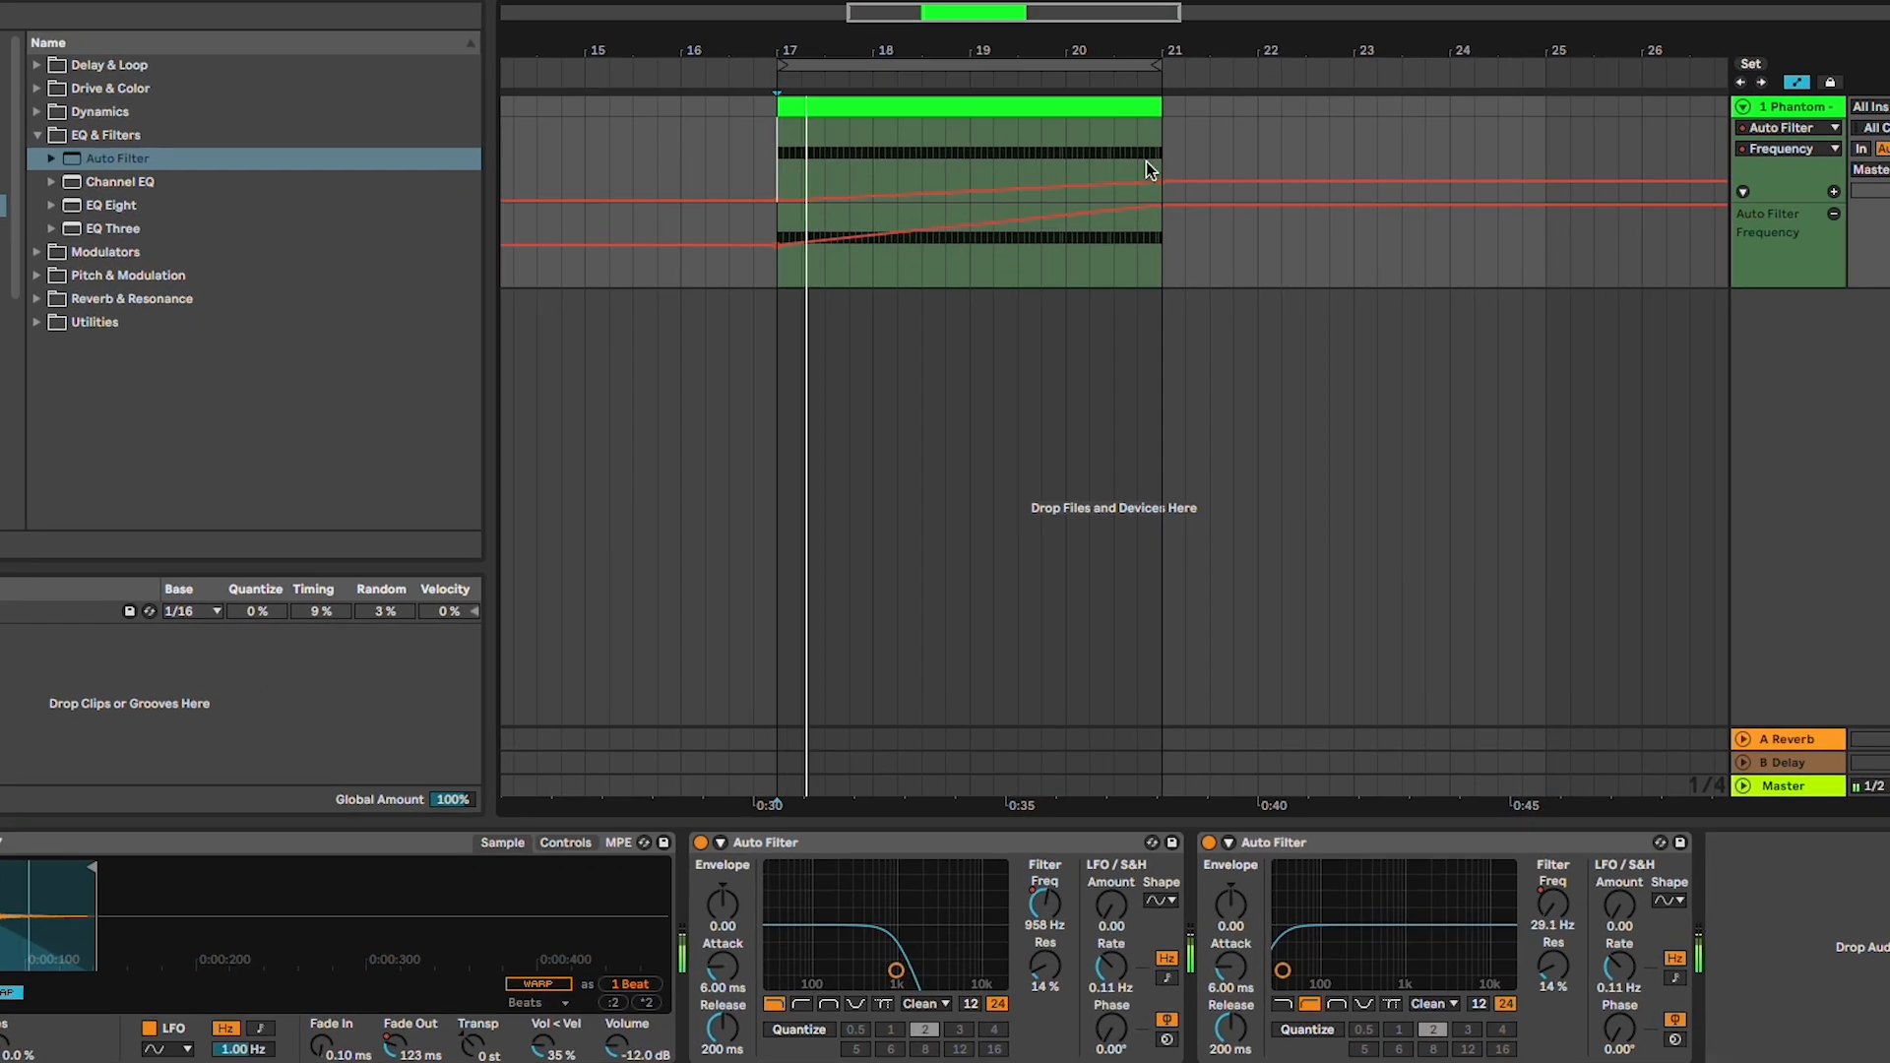
{"action": "right_click", "coordinate": [1141, 235]}
{"action": "left_click", "coordinate": [1195, 194]}
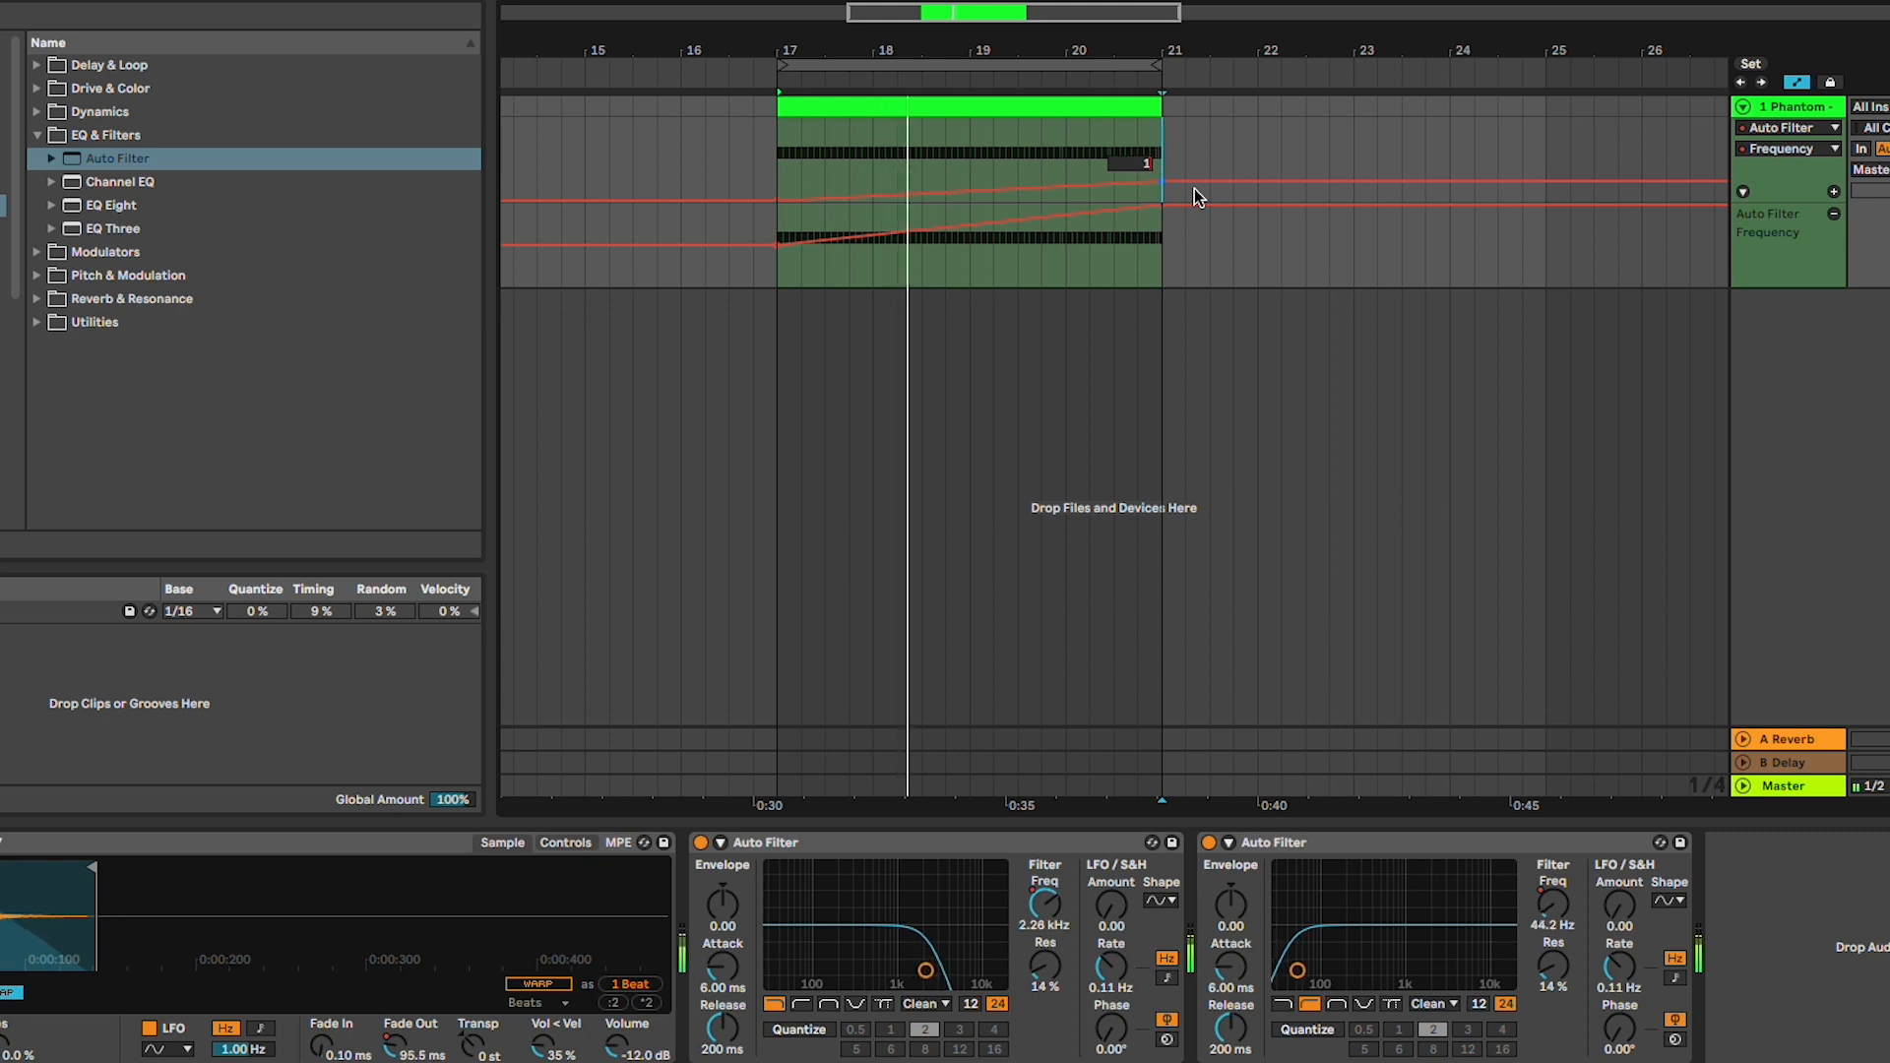
{"action": "type", "text": "1"}
{"action": "left_click_drag", "start_coordinate": [1162, 181], "coordinate": [1162, 173]}
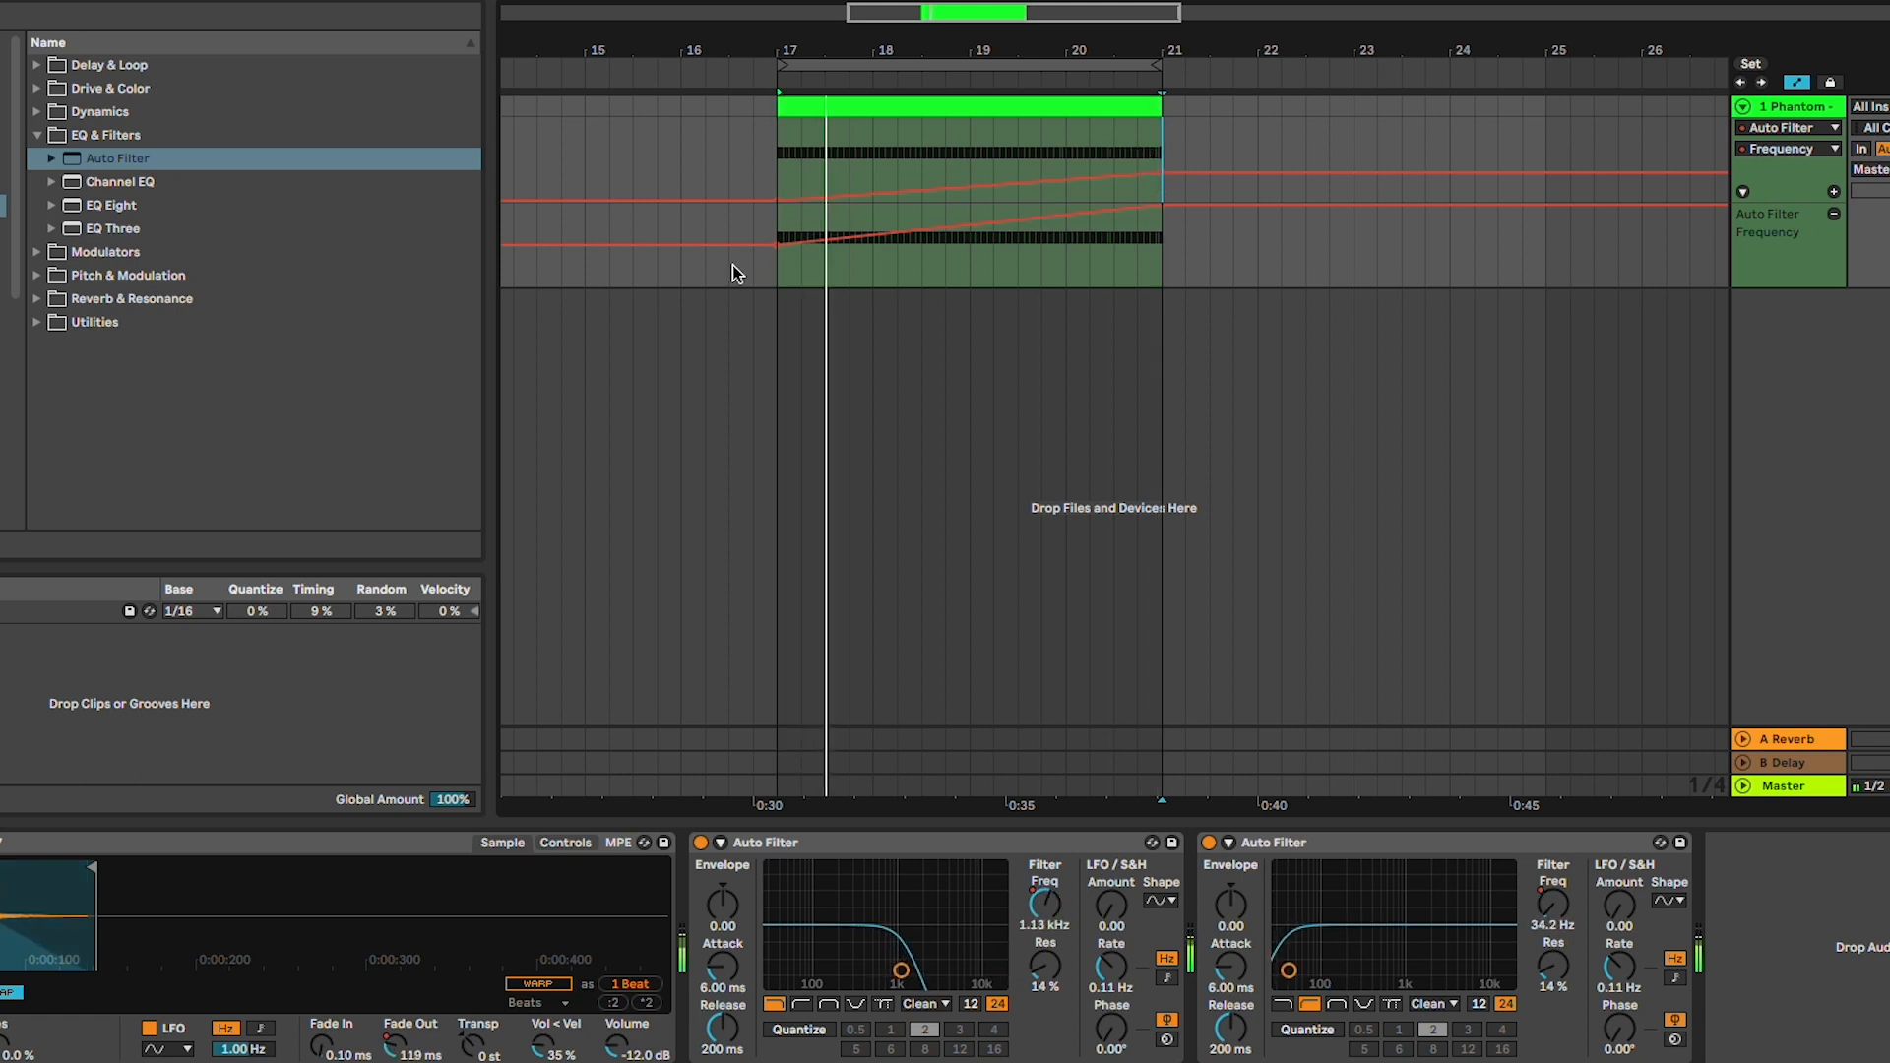
{"action": "mouse_move", "coordinate": [774, 244]}
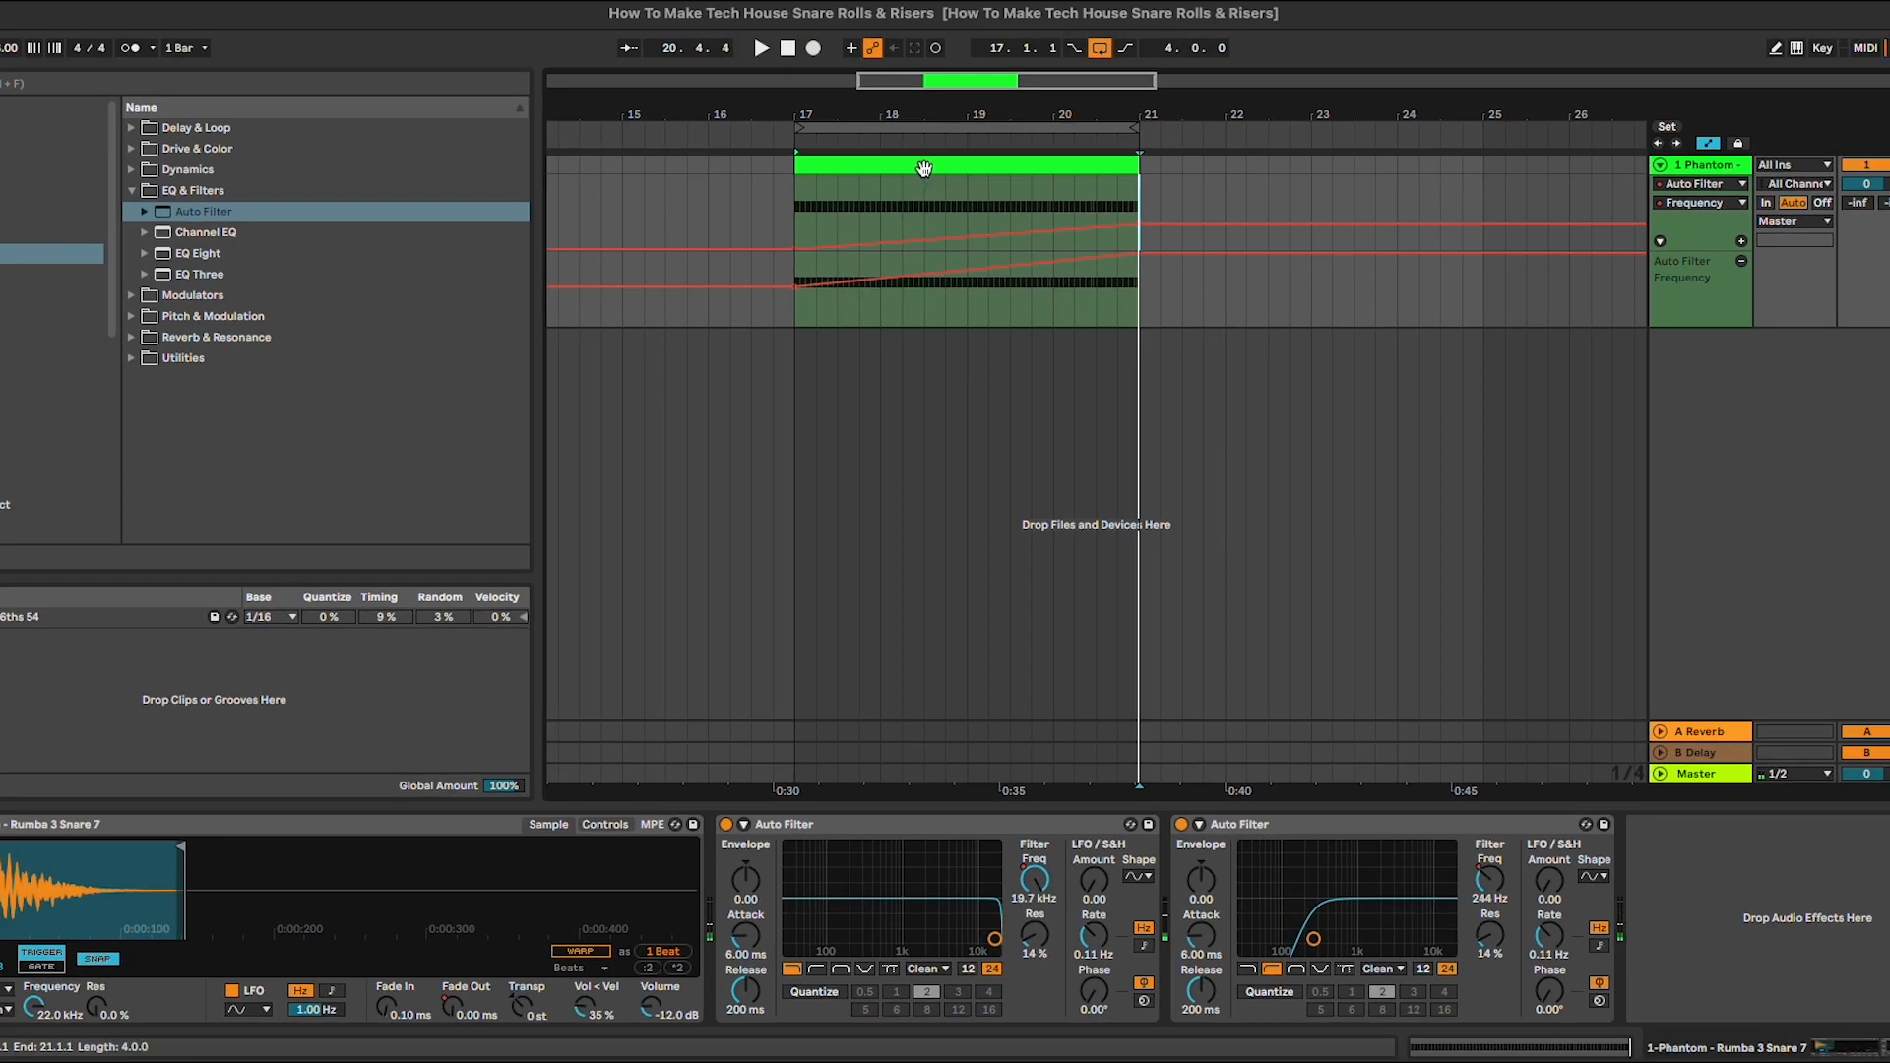
Draw a MIDI Pitch Bend envelope in the snare clip that ramps upward across its fourth bar.
{"action": "double_click", "coordinate": [924, 169]}
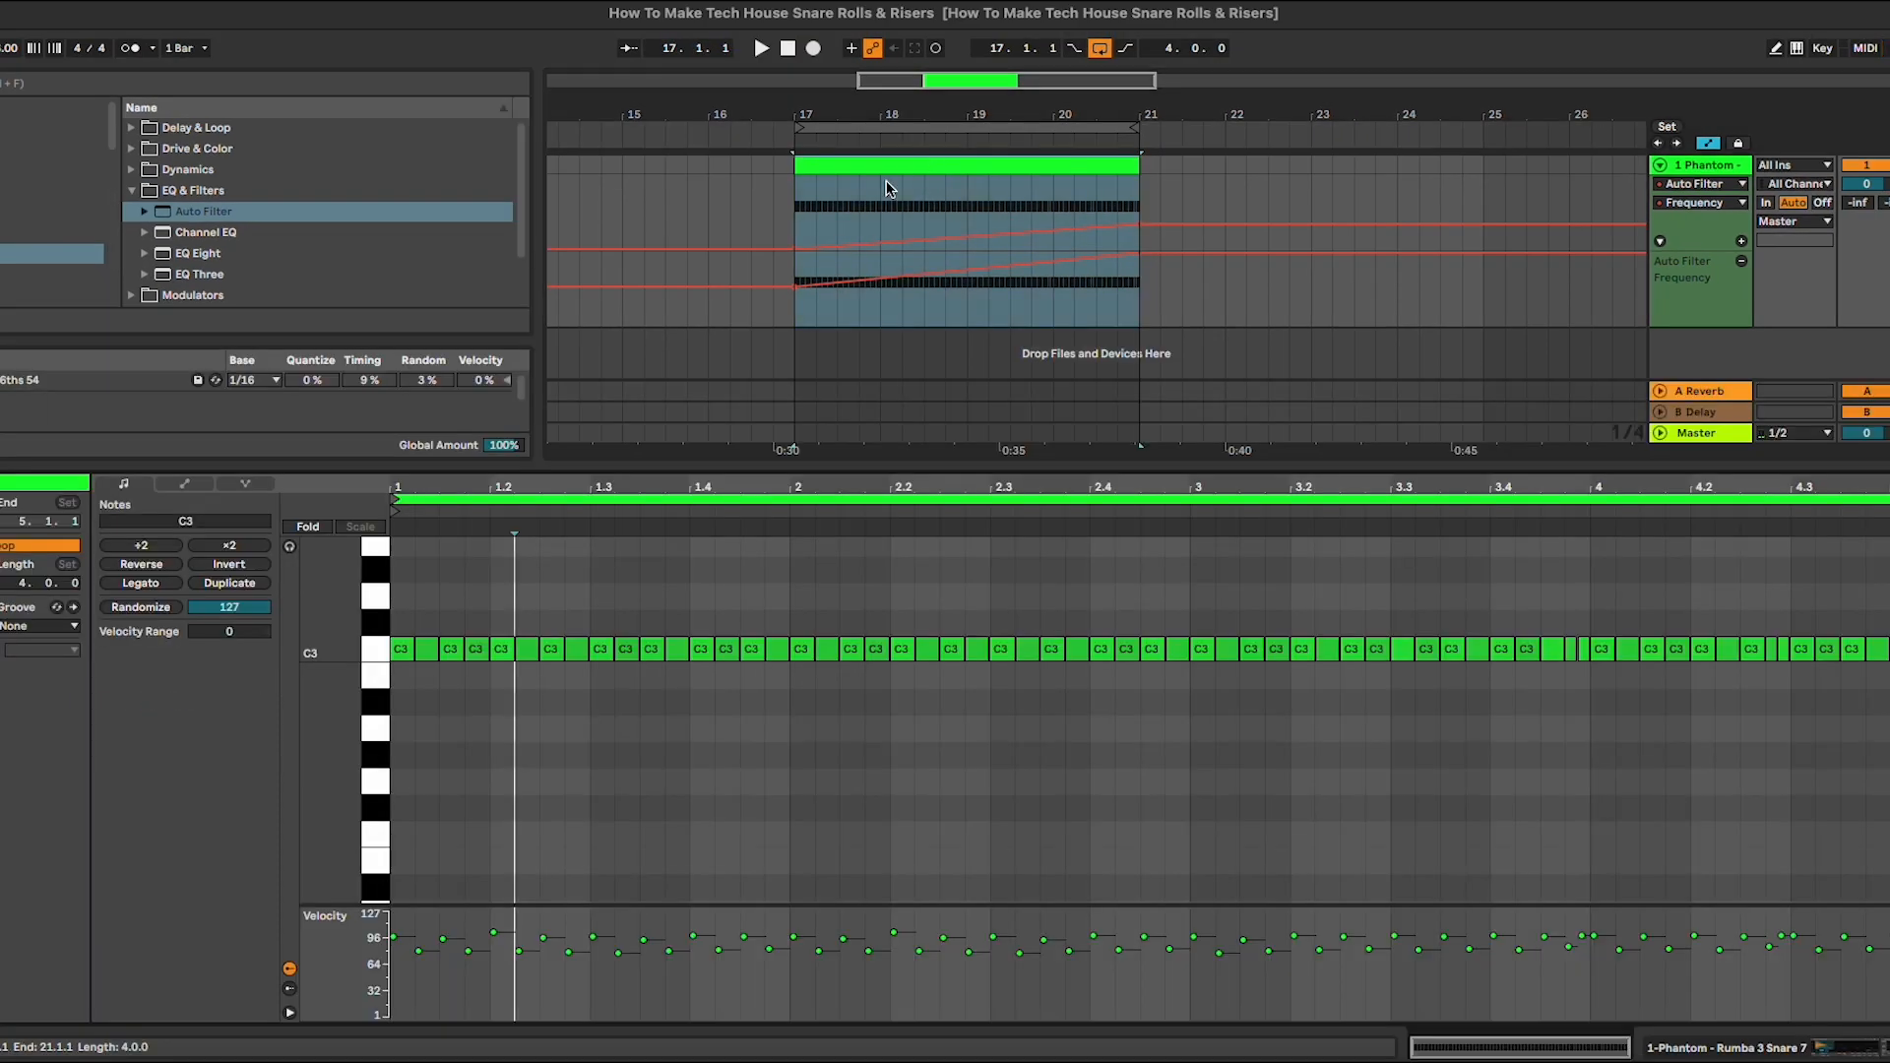
{"action": "left_click", "coordinate": [982, 646]}
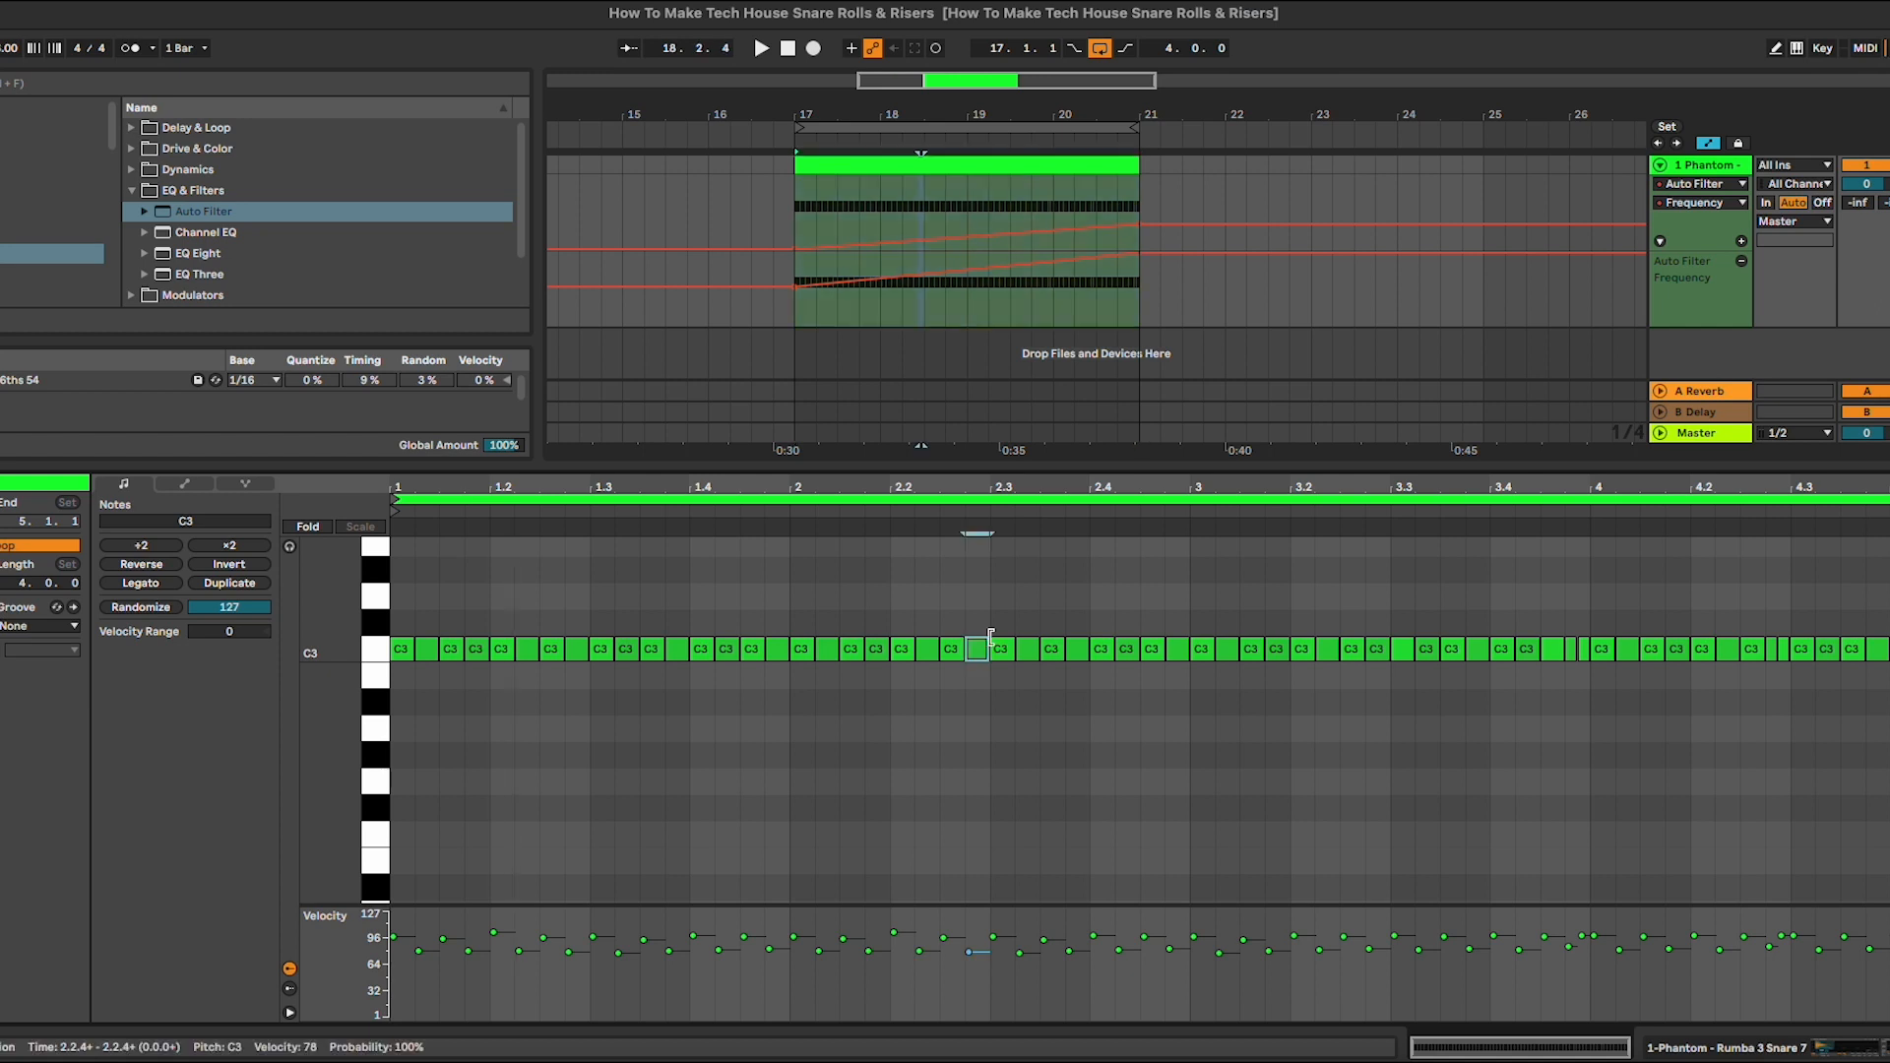
{"action": "left_click", "coordinate": [185, 484]}
{"action": "left_click", "coordinate": [149, 525]}
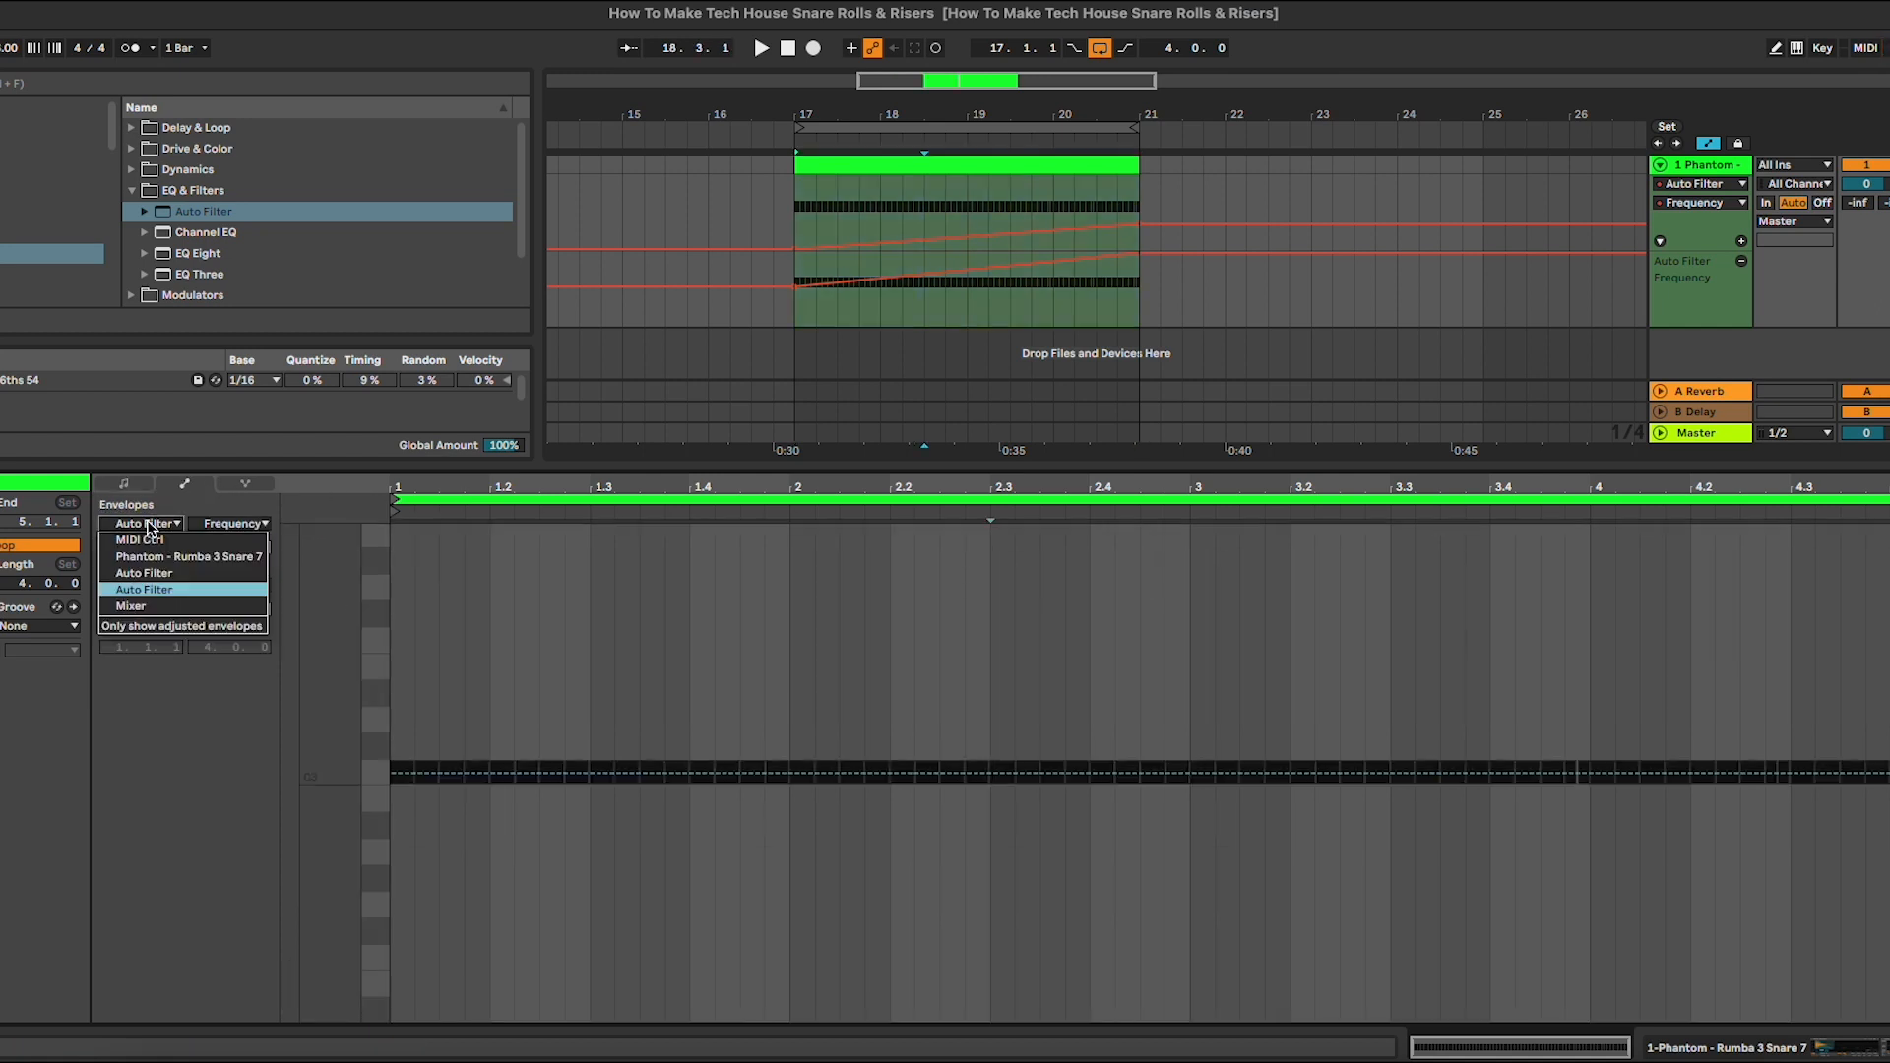
{"action": "left_click", "coordinate": [154, 541]}
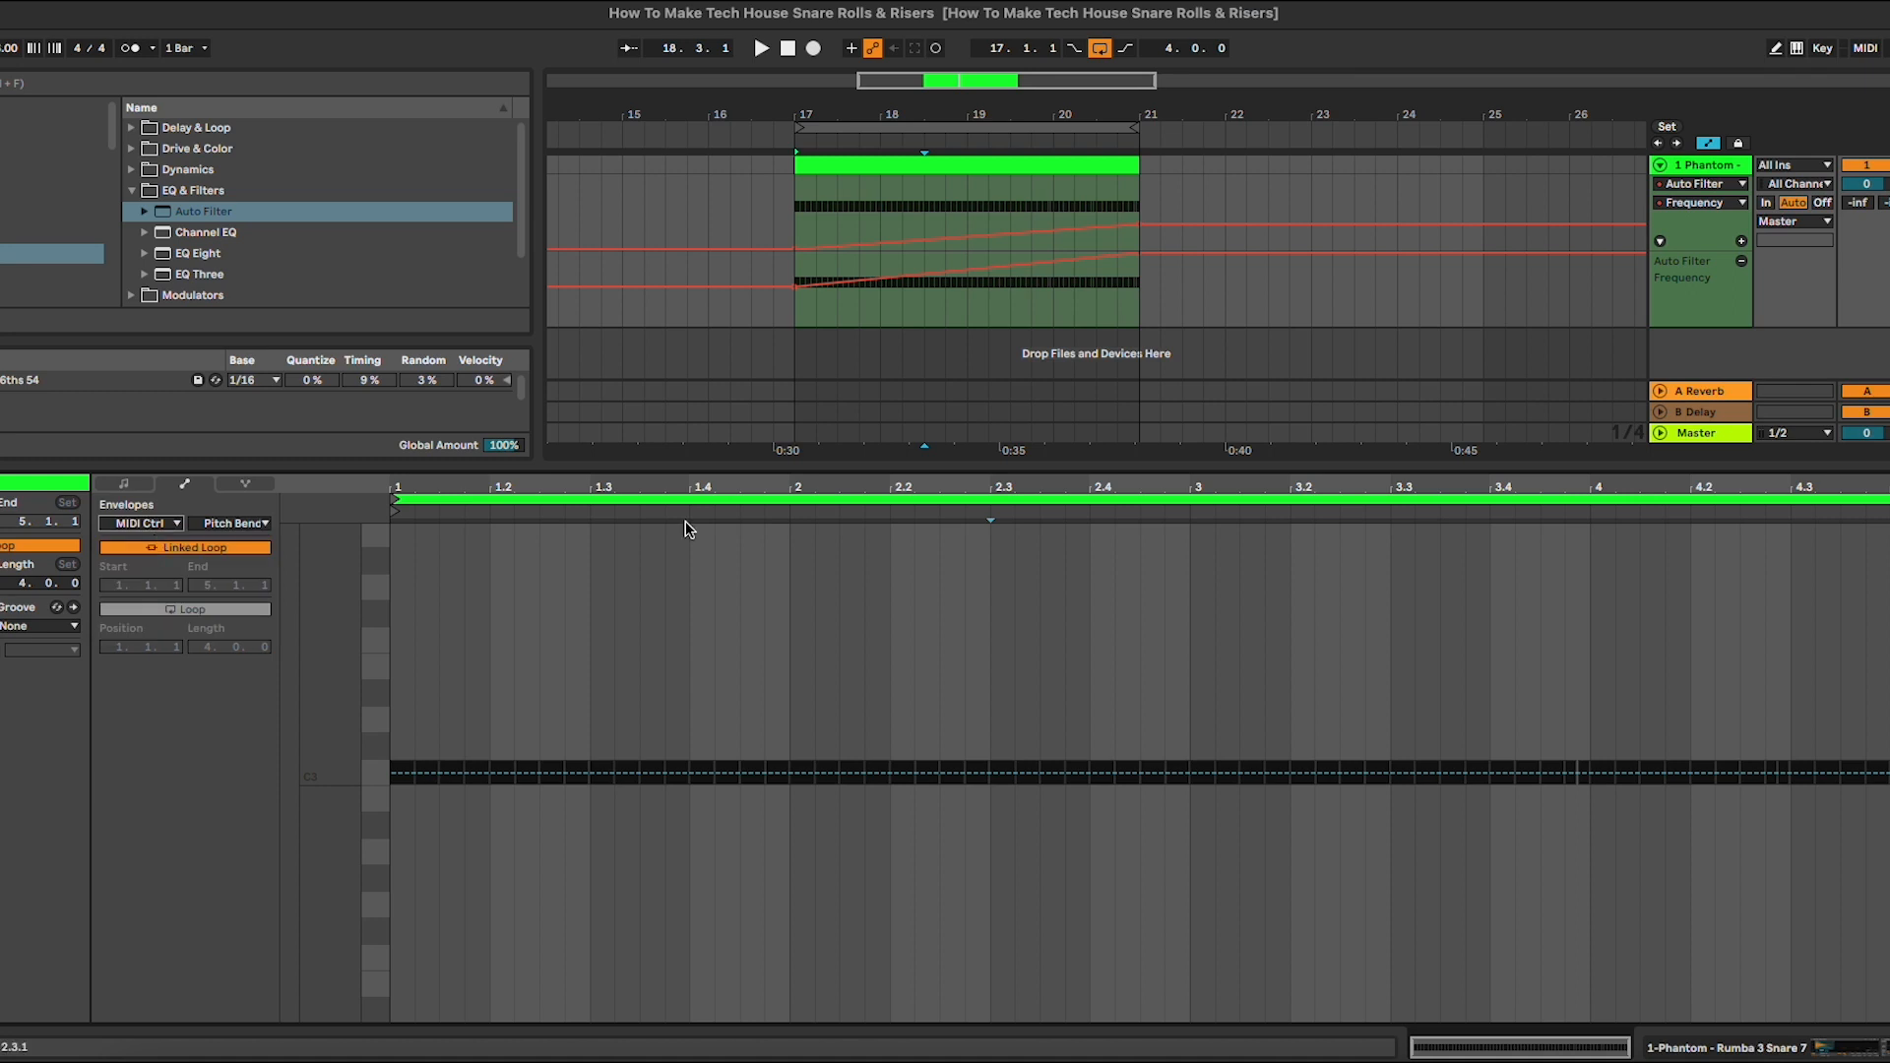
{"action": "left_click", "coordinate": [221, 525]}
{"action": "left_click", "coordinate": [255, 542]}
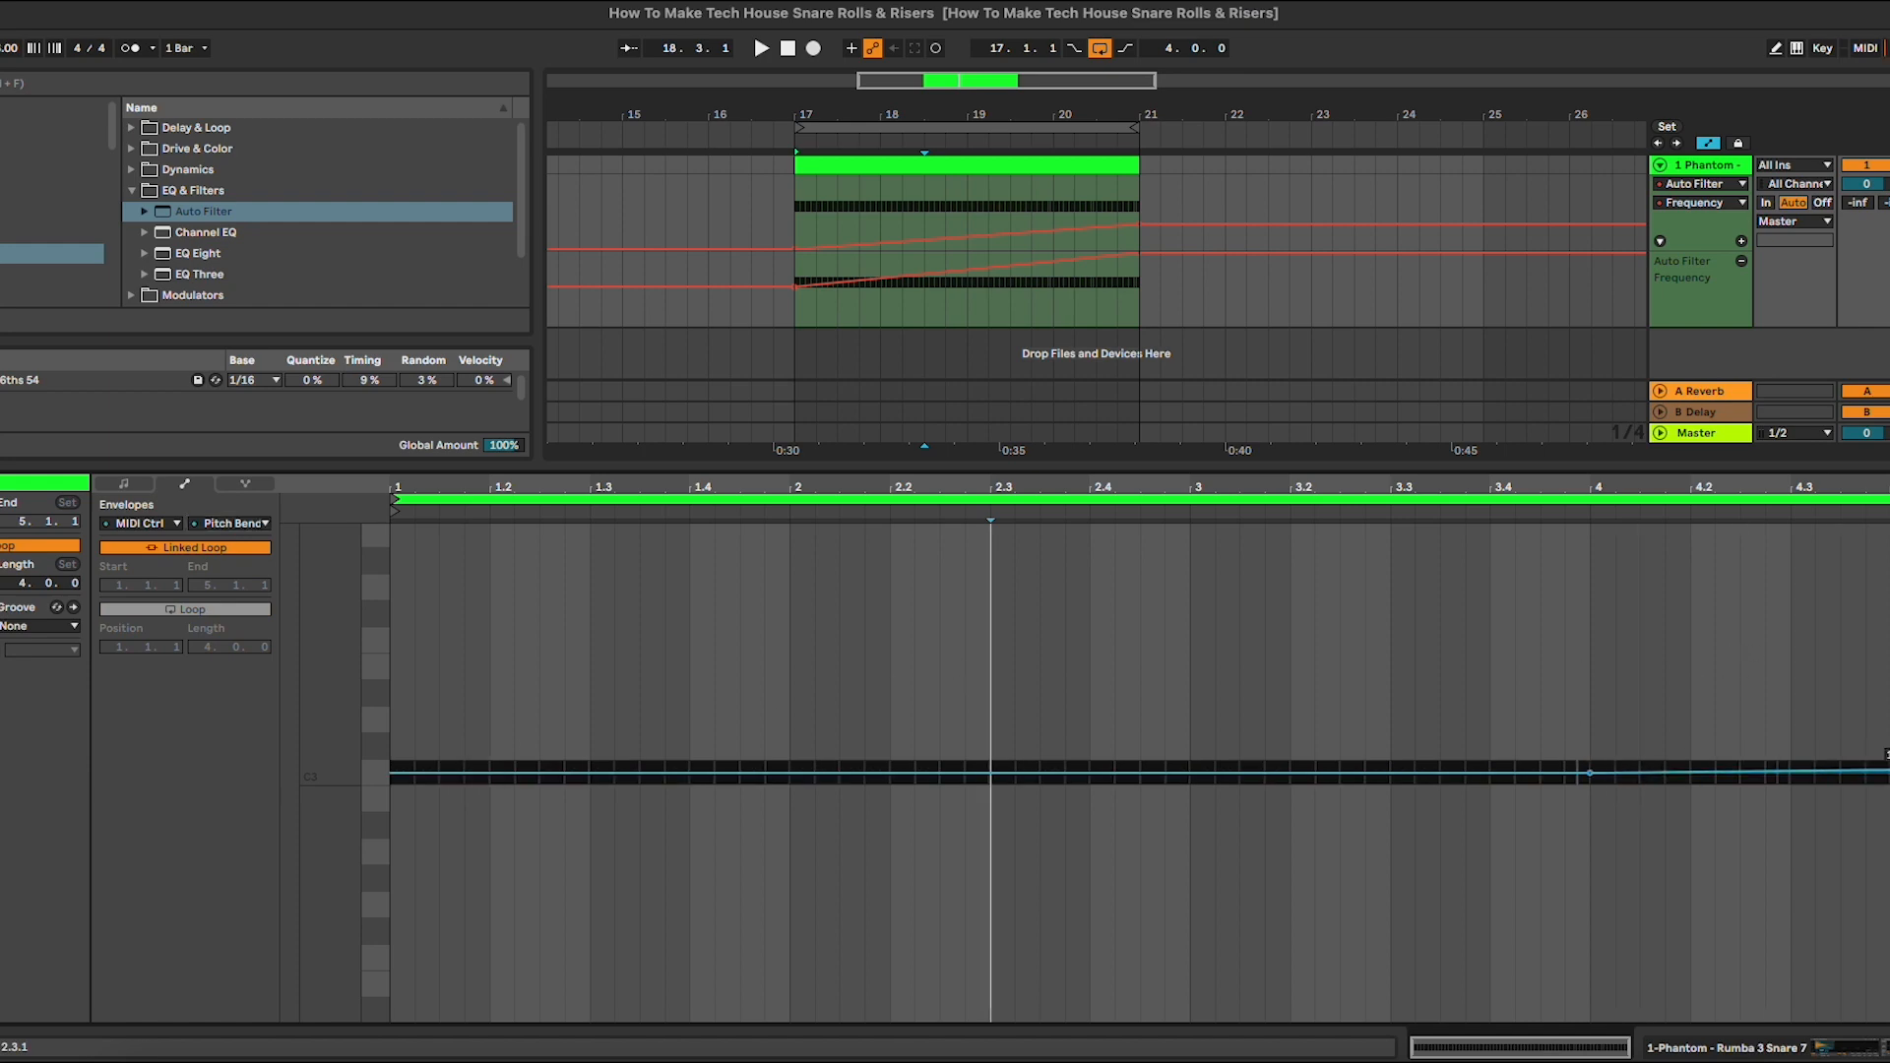
{"action": "left_click_drag", "start_coordinate": [1889, 757], "coordinate": [1889, 526]}
{"action": "left_click", "coordinate": [973, 191]}
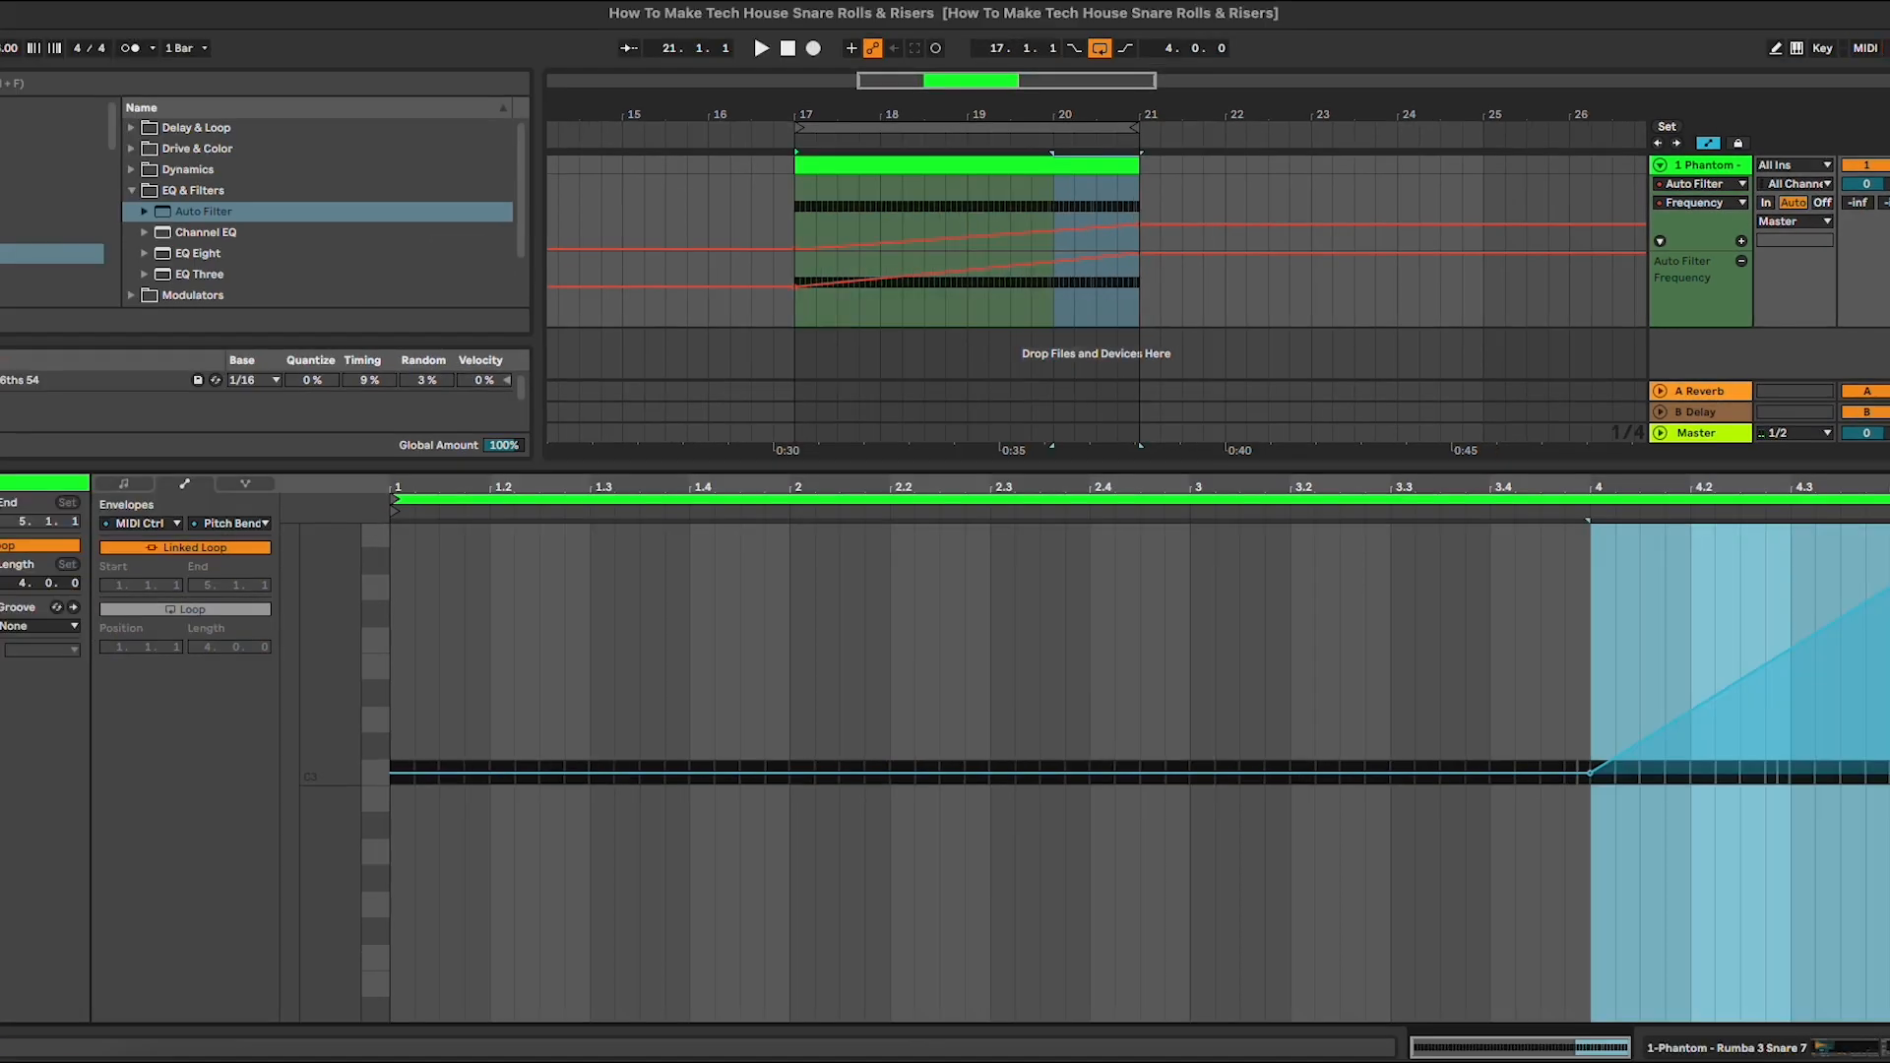
Delete the Pitch Bend ramp from the snare clip and return to the snare track's devices.
{"action": "key", "text": "Delete"}
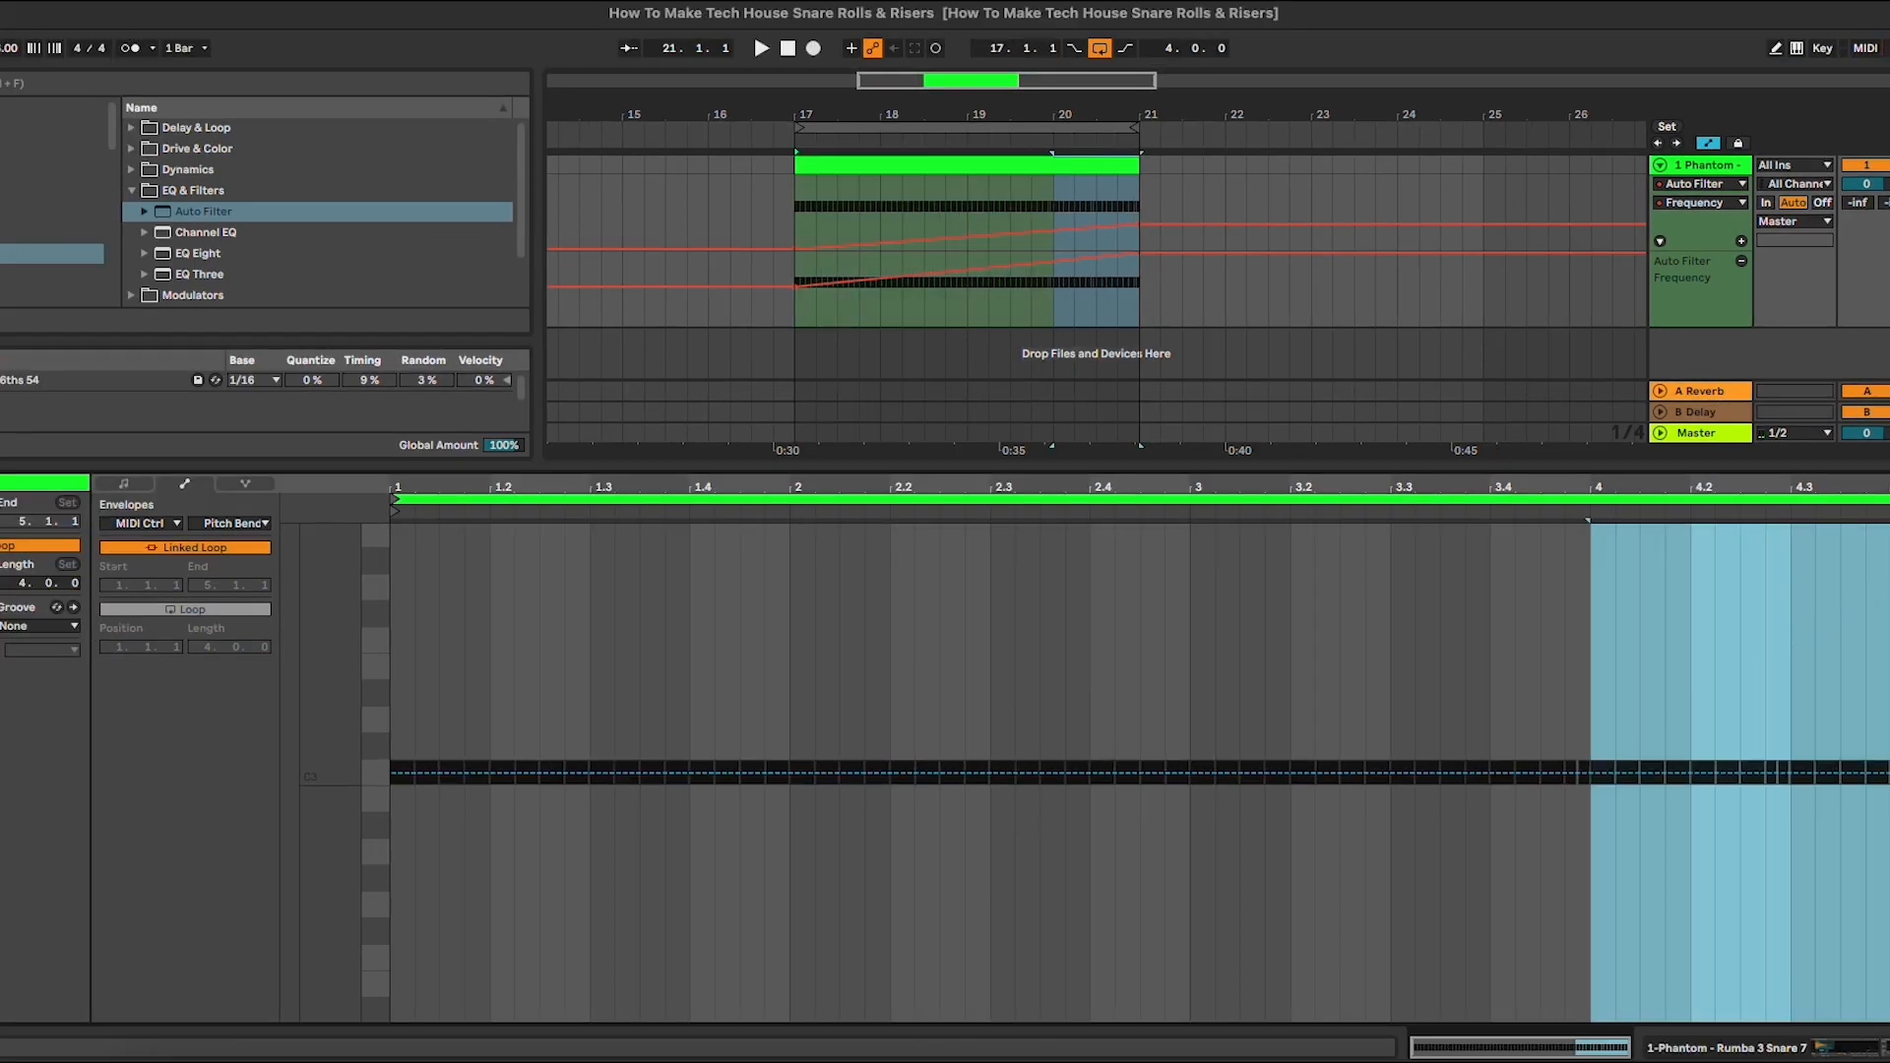
{"action": "left_click", "coordinate": [1815, 630]}
{"action": "double_click", "coordinate": [1697, 163]}
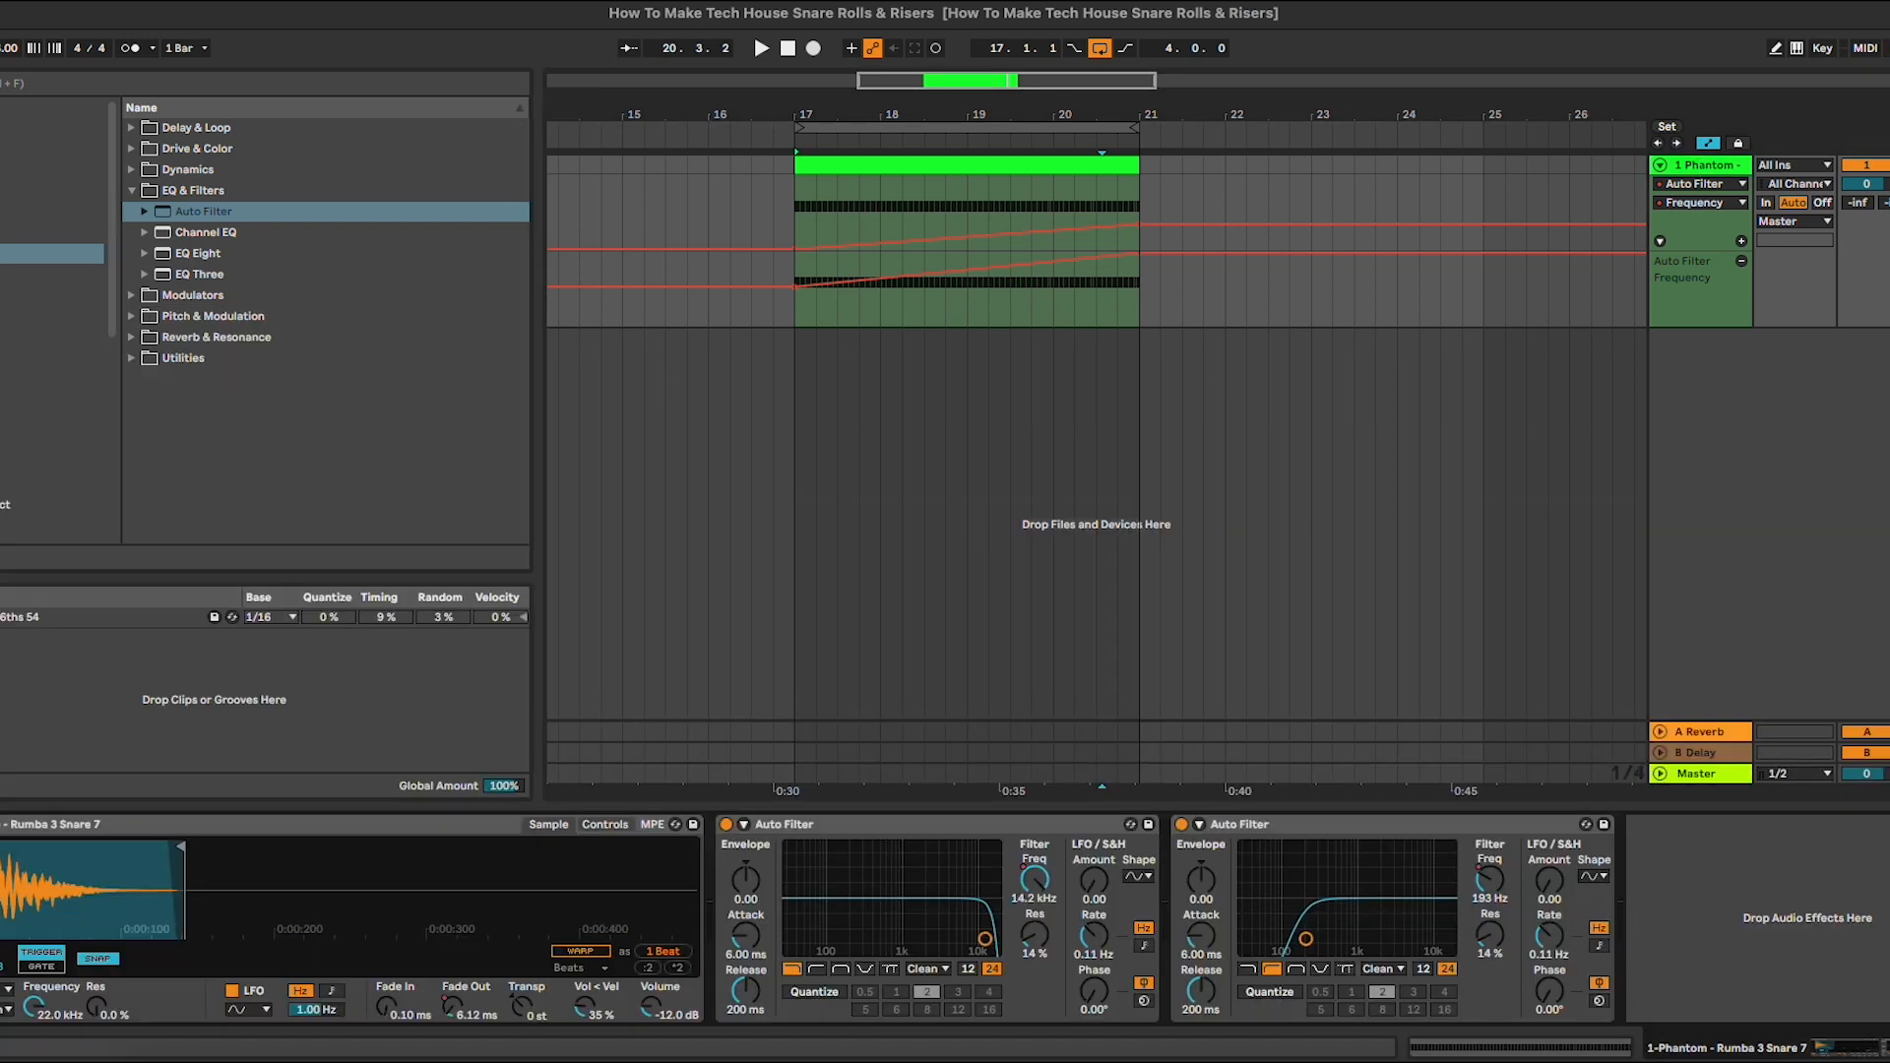
Load the Waves SoundShifter Pitch (s) Audio Unit after the filters on the snare track.
{"action": "left_click", "coordinate": [50, 316]}
{"action": "left_click", "coordinate": [126, 81]}
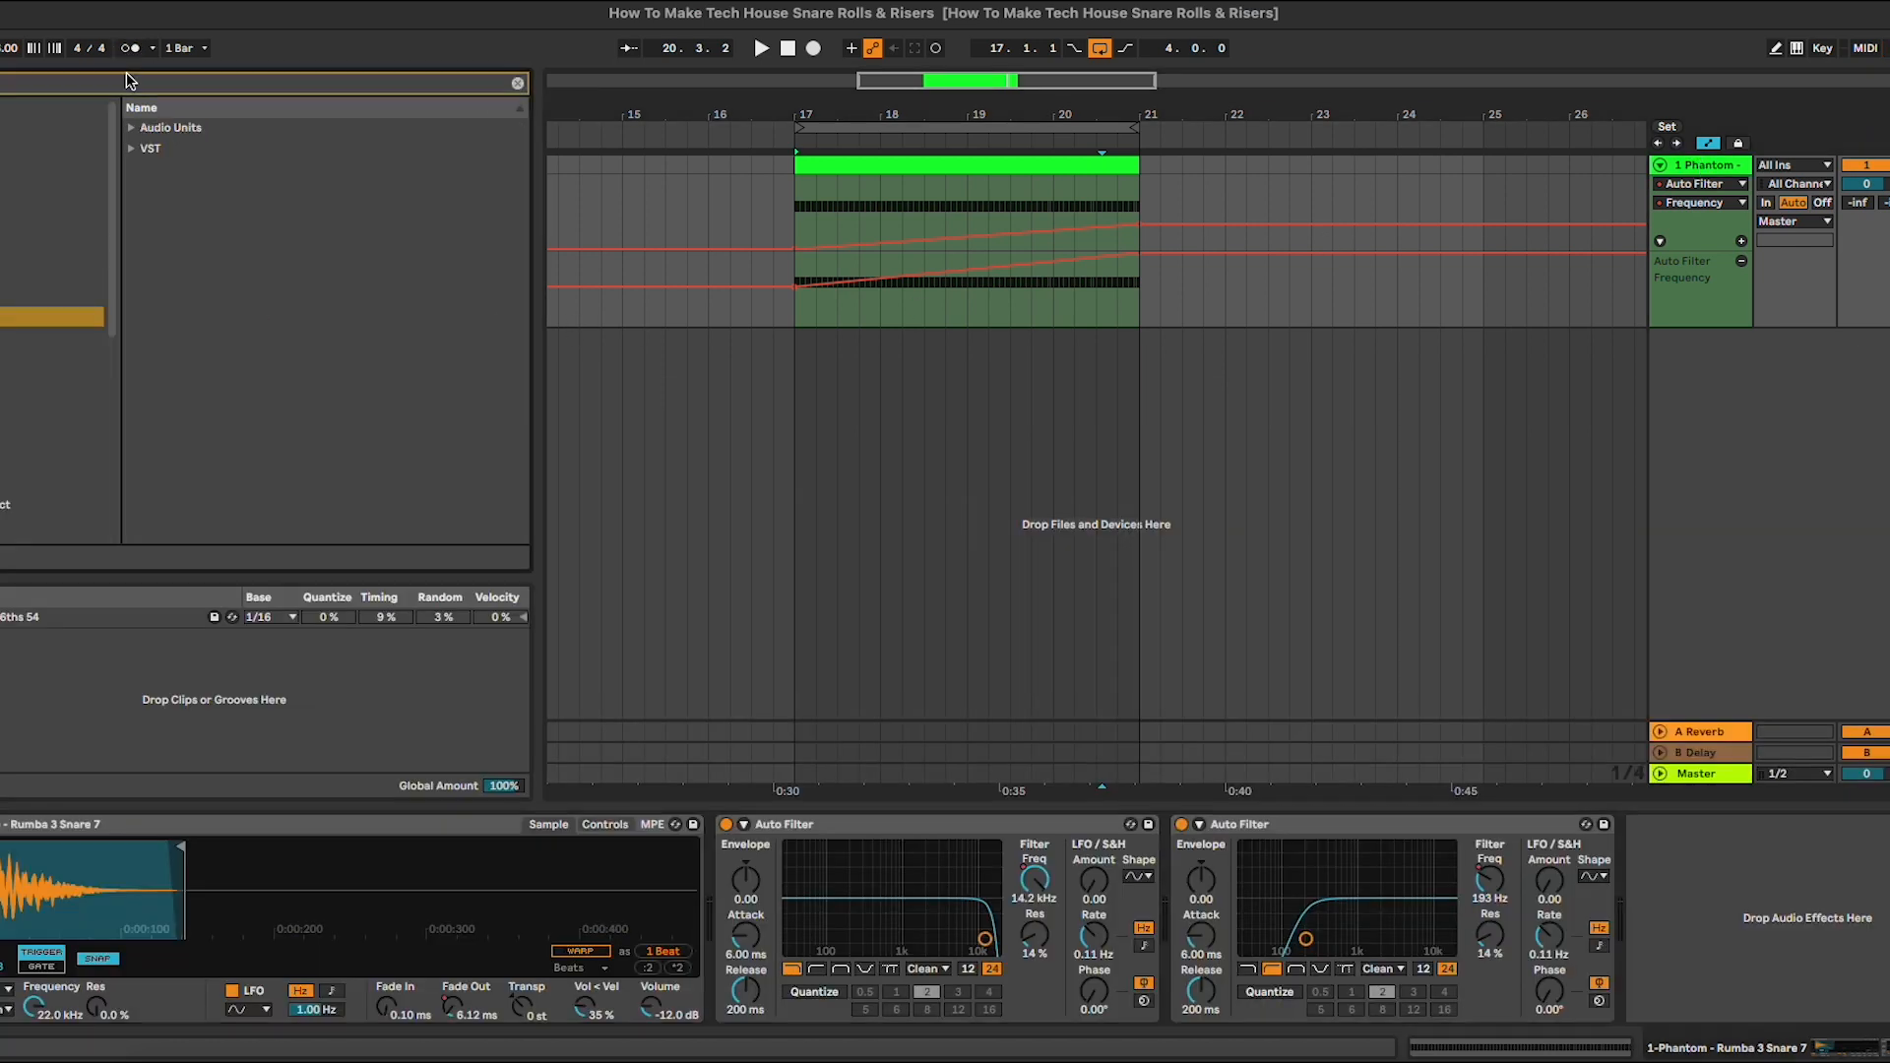
{"action": "left_click", "coordinate": [178, 129]}
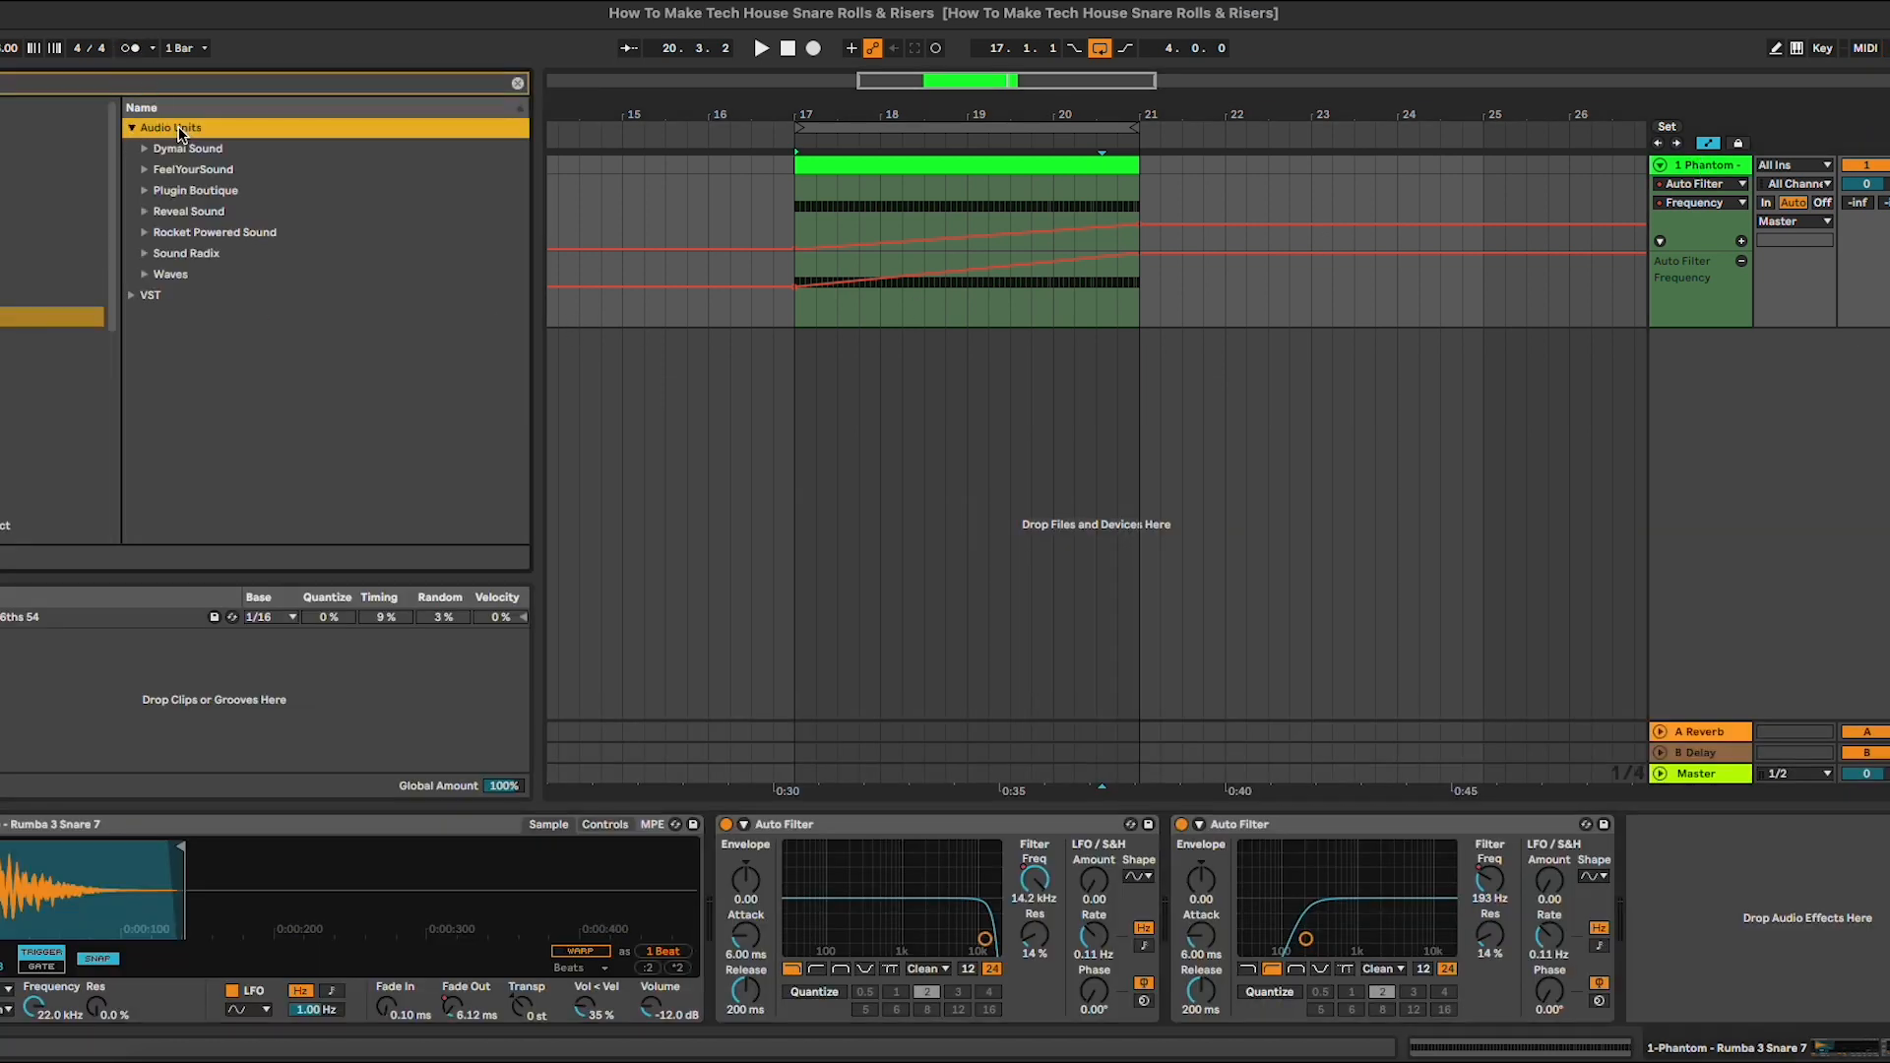
{"action": "left_click", "coordinate": [198, 275]}
{"action": "double_click", "coordinate": [248, 400]}
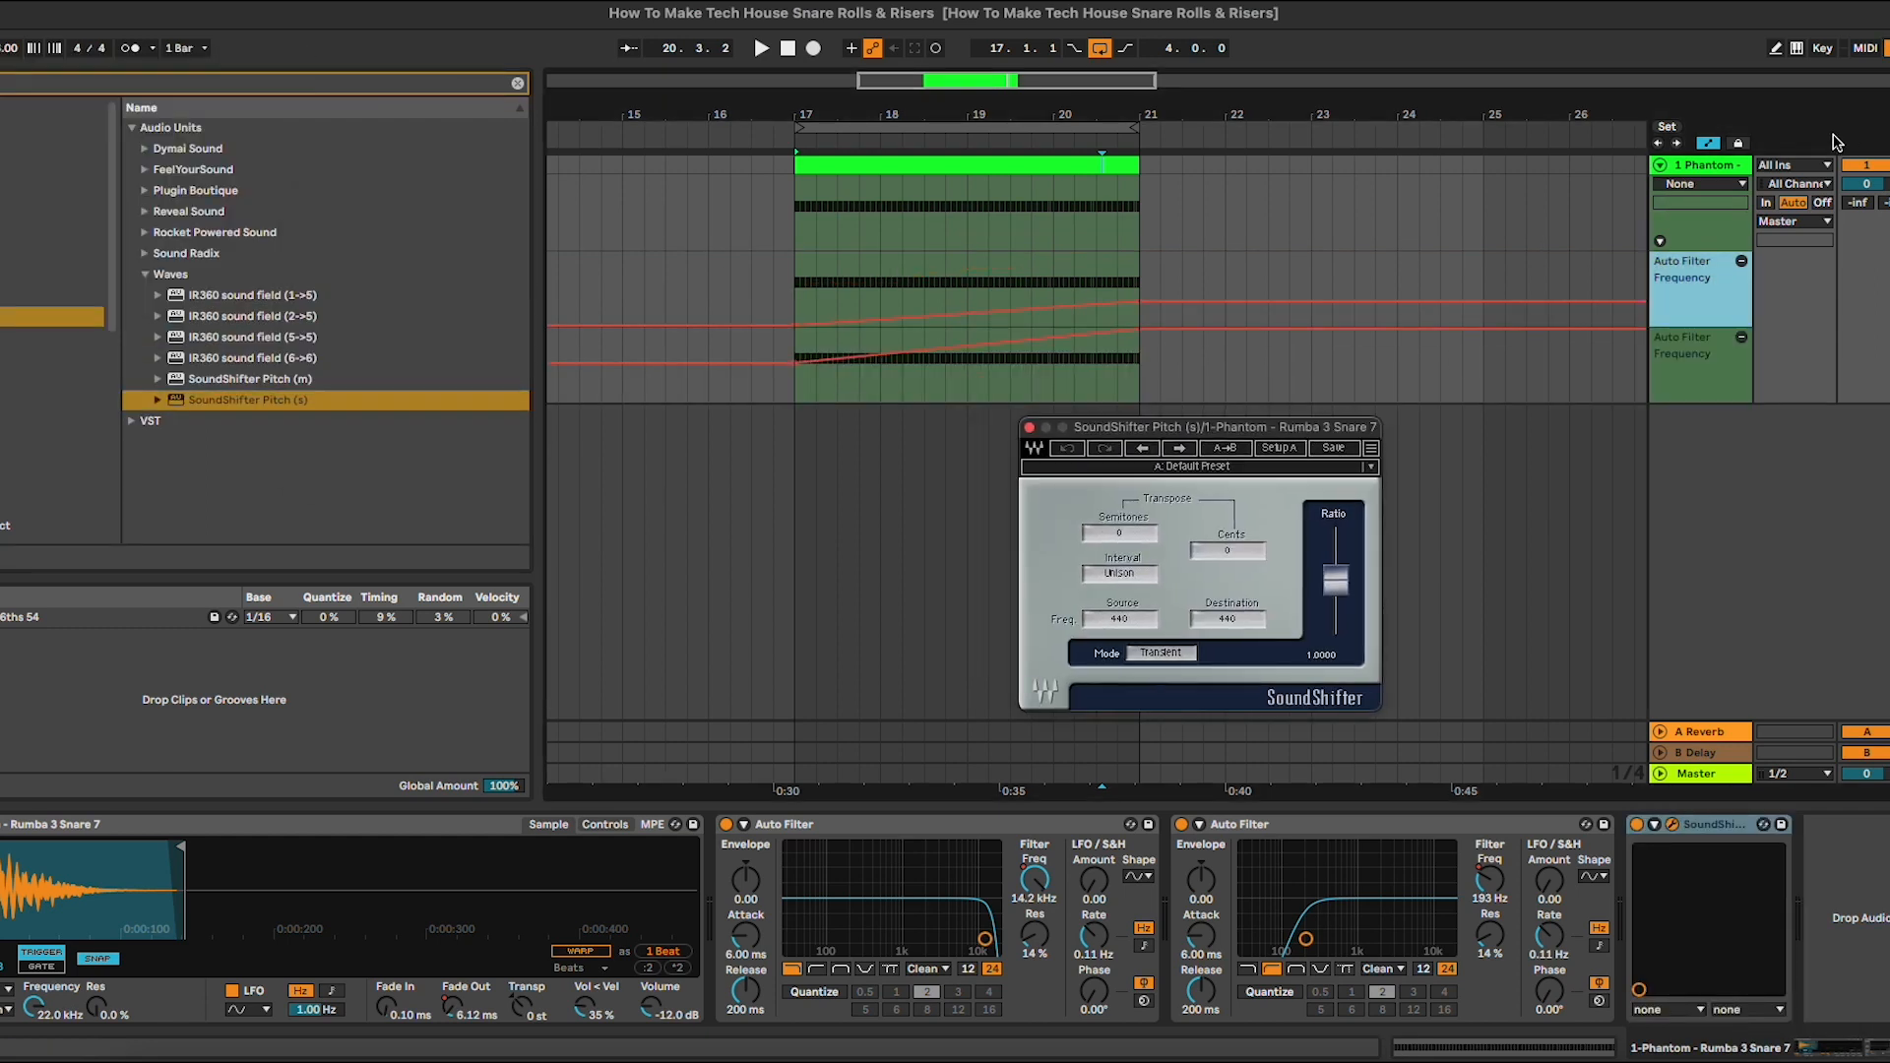
Automate SoundShifter's Pitch to rise from bar 20 to bar 21 and play the roll.
{"action": "left_click", "coordinate": [1703, 184]}
{"action": "left_click", "coordinate": [1705, 266]}
{"action": "left_click", "coordinate": [1704, 203]}
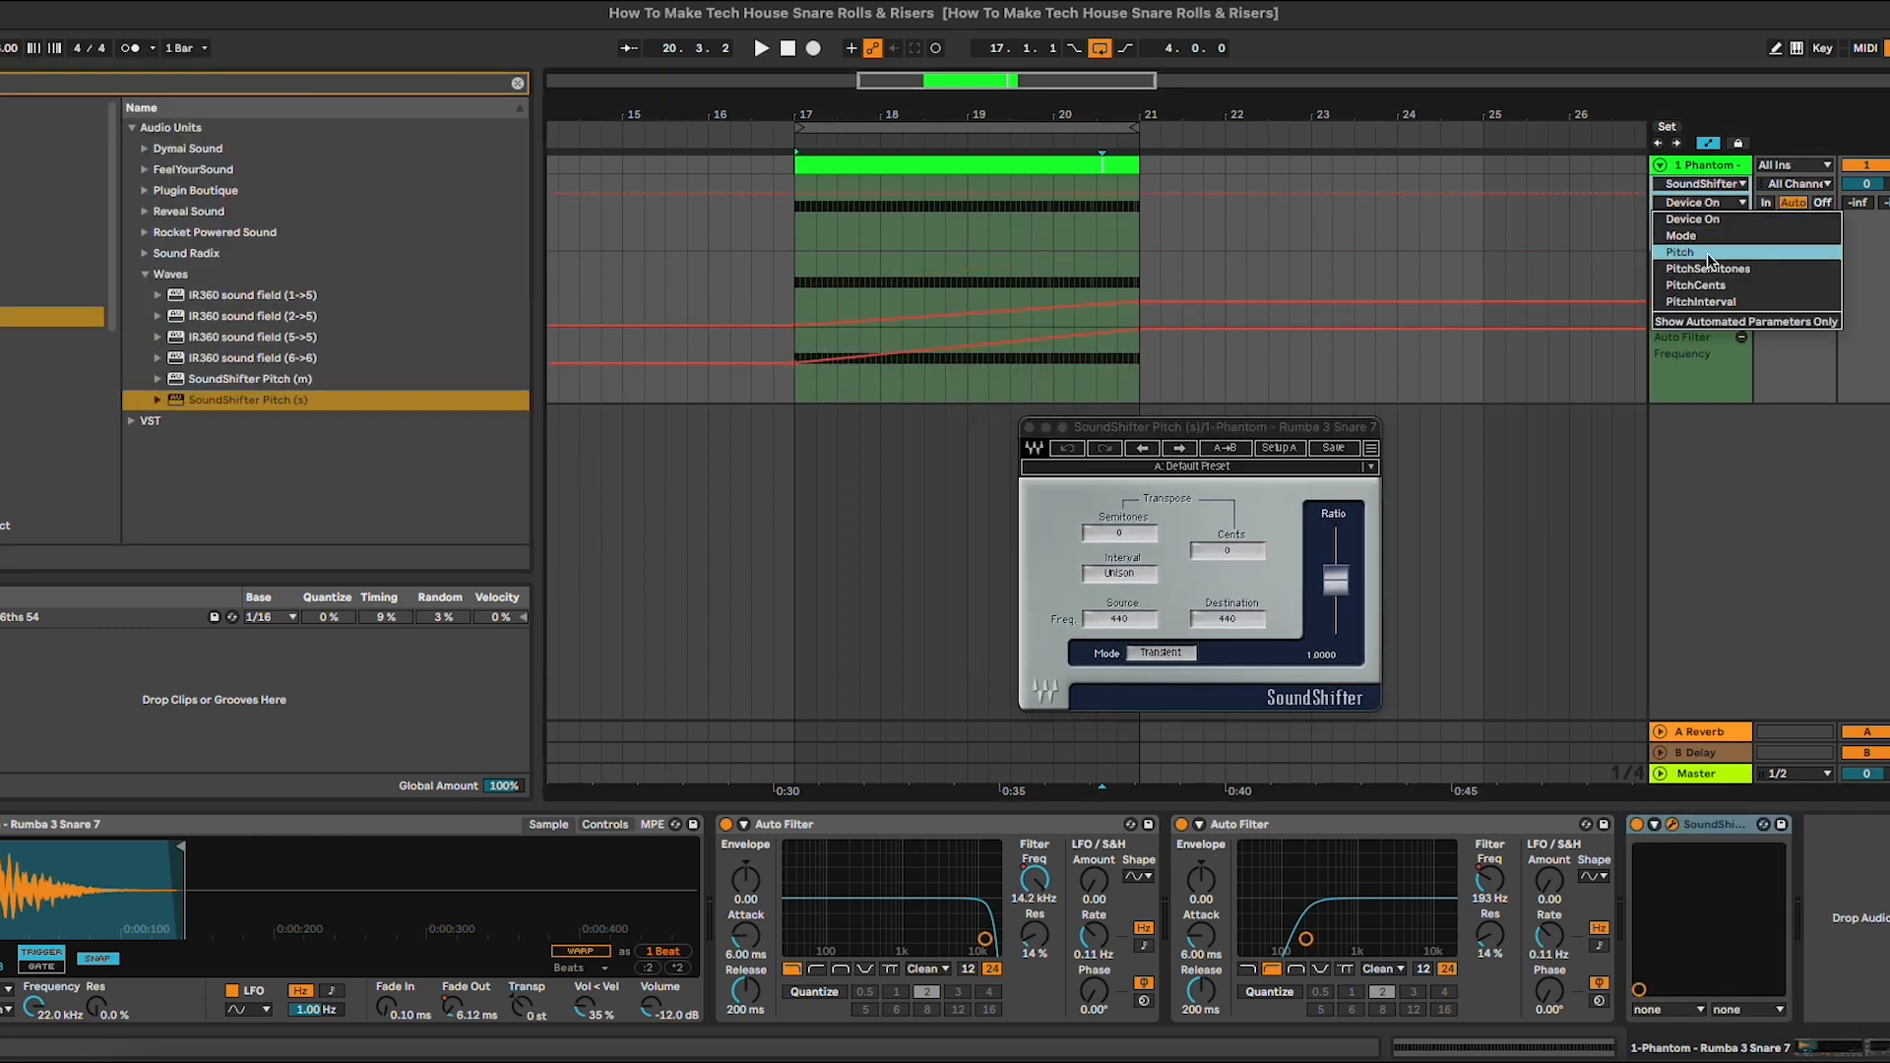
{"action": "left_click", "coordinate": [1707, 252]}
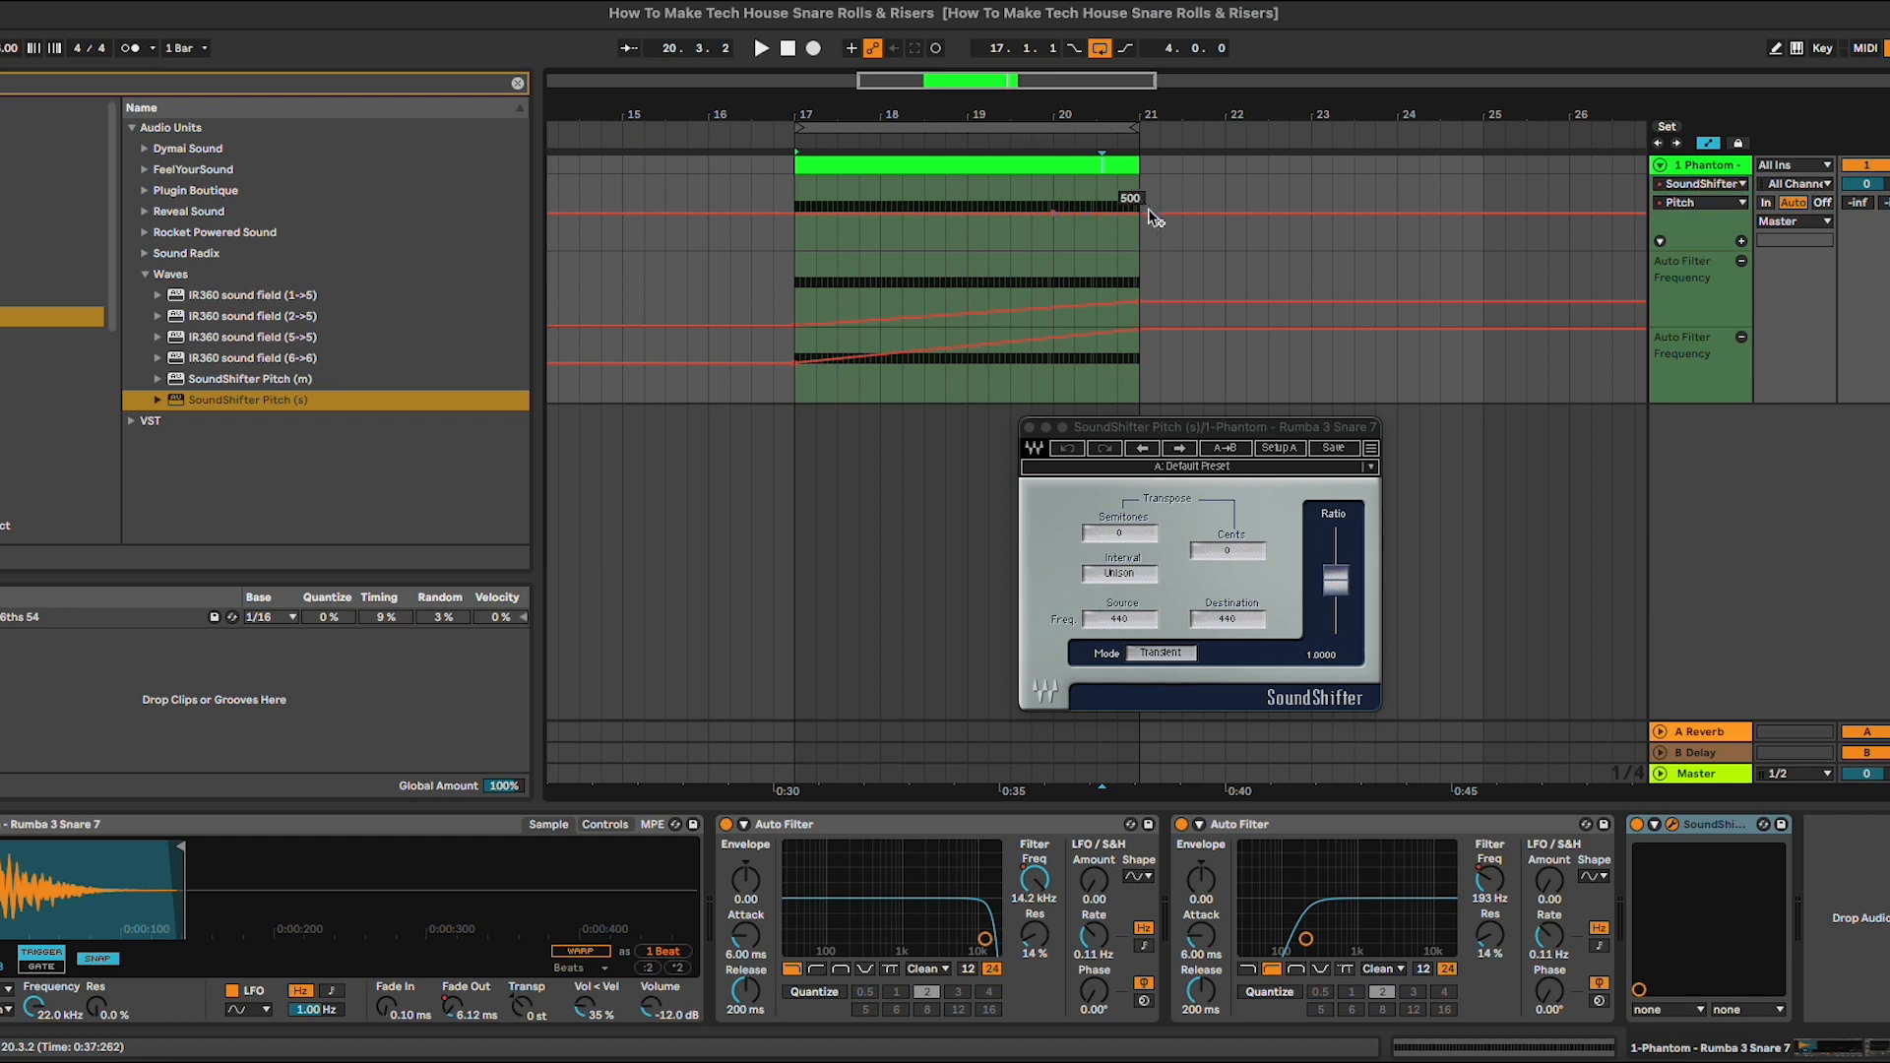
{"action": "left_click", "coordinate": [1014, 185]}
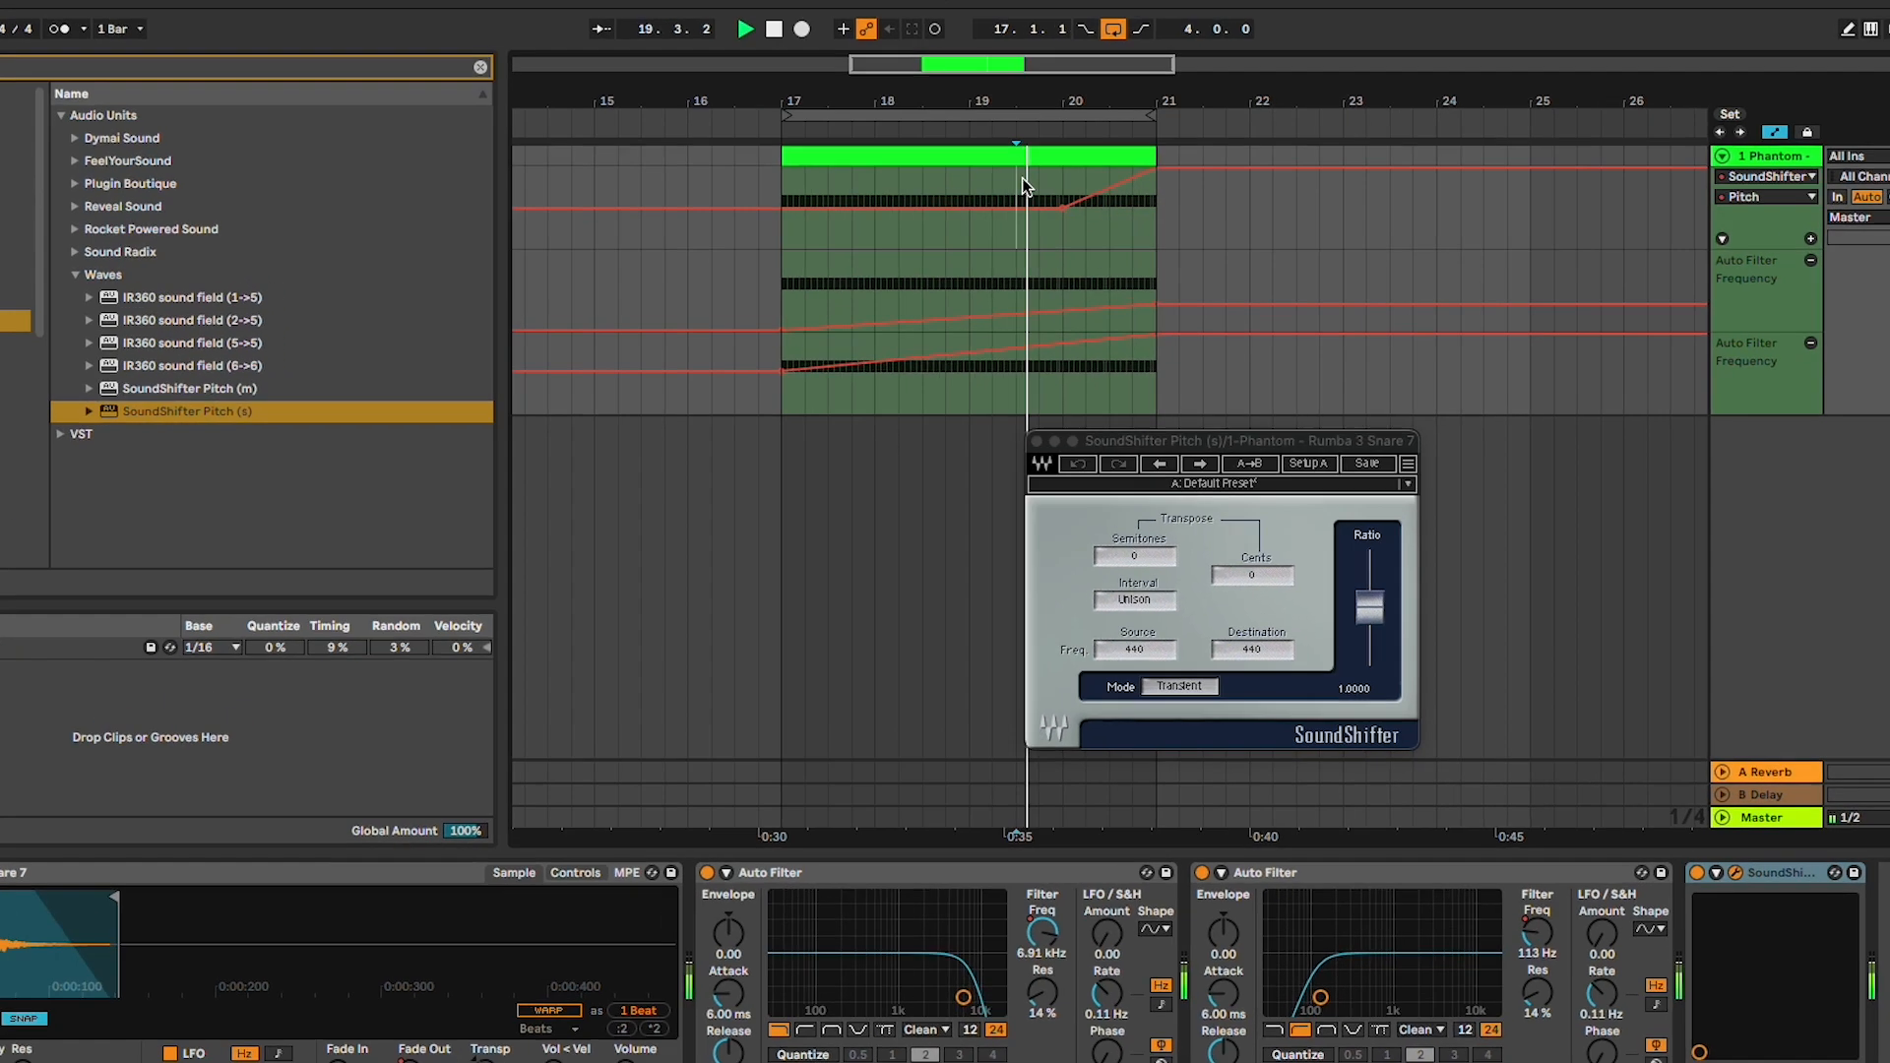
{"action": "key", "text": "space"}
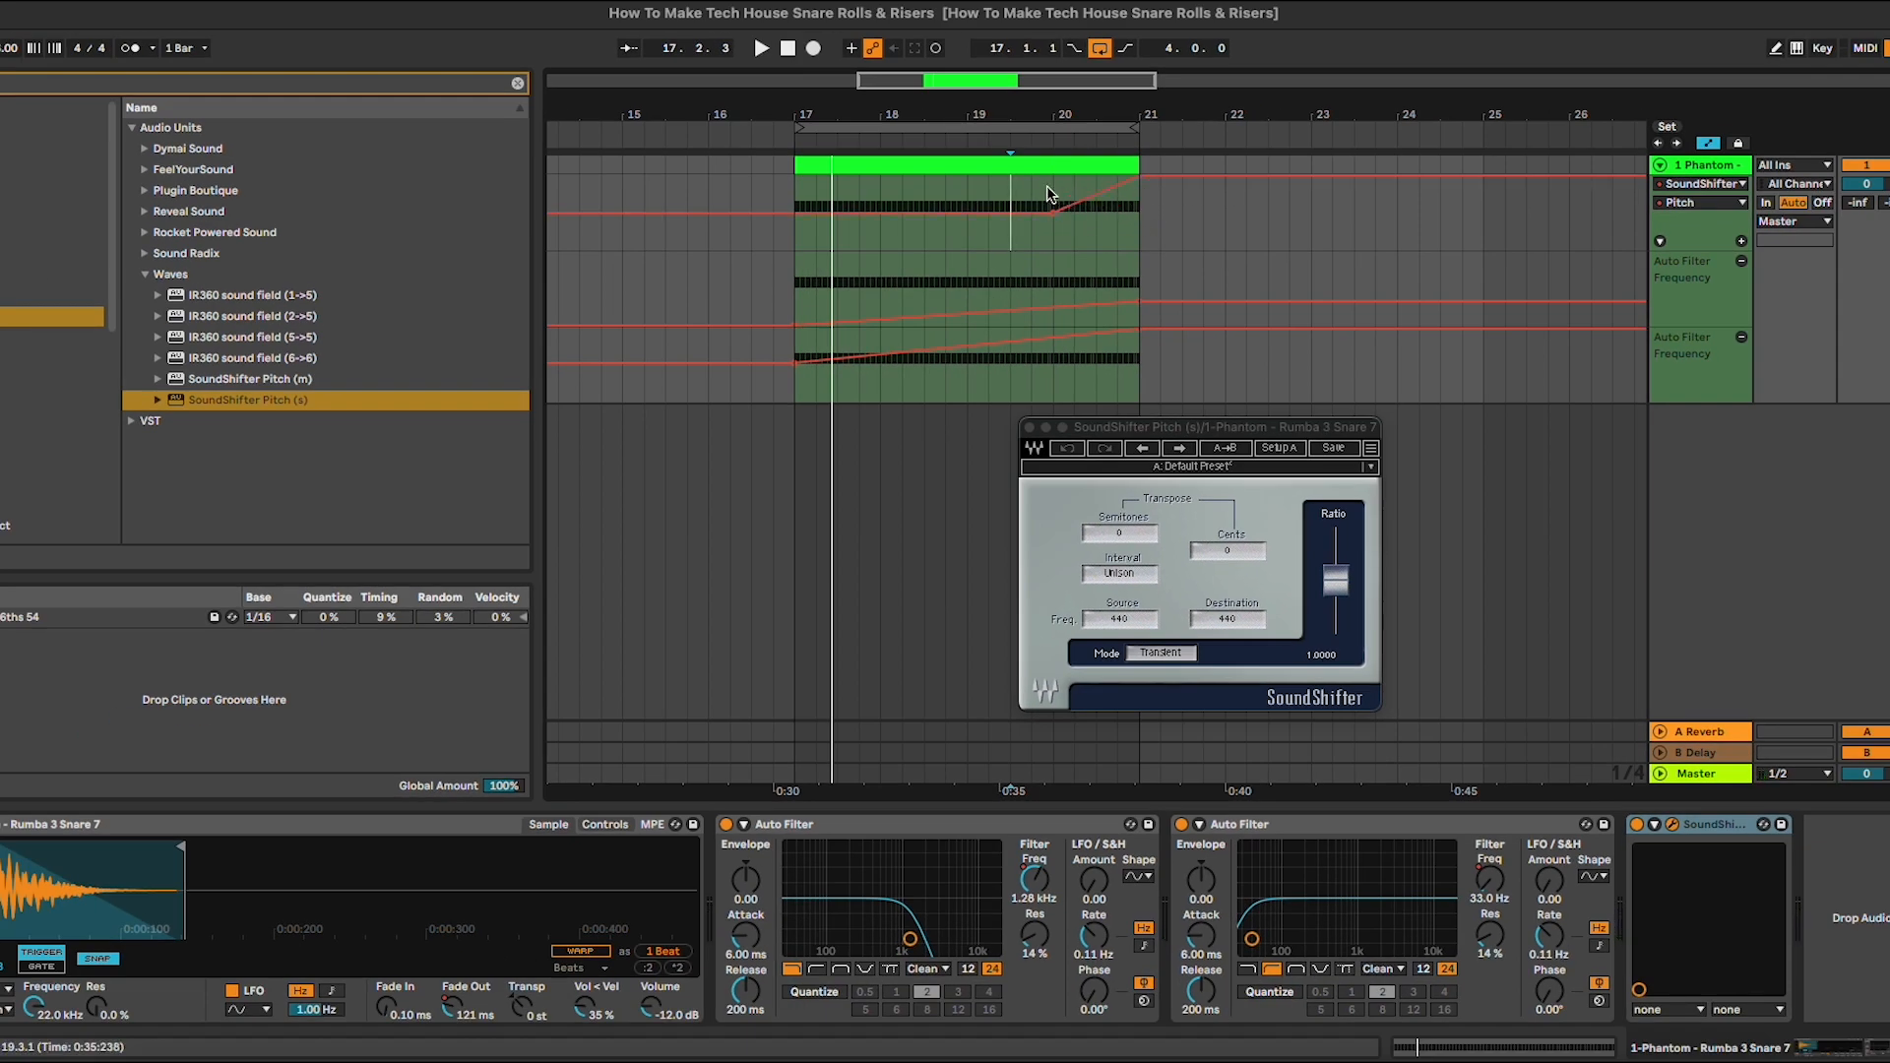
Remove SoundShifter from the snare track and add a Reverb after the two Auto Filters.
{"action": "key", "text": "Delete"}
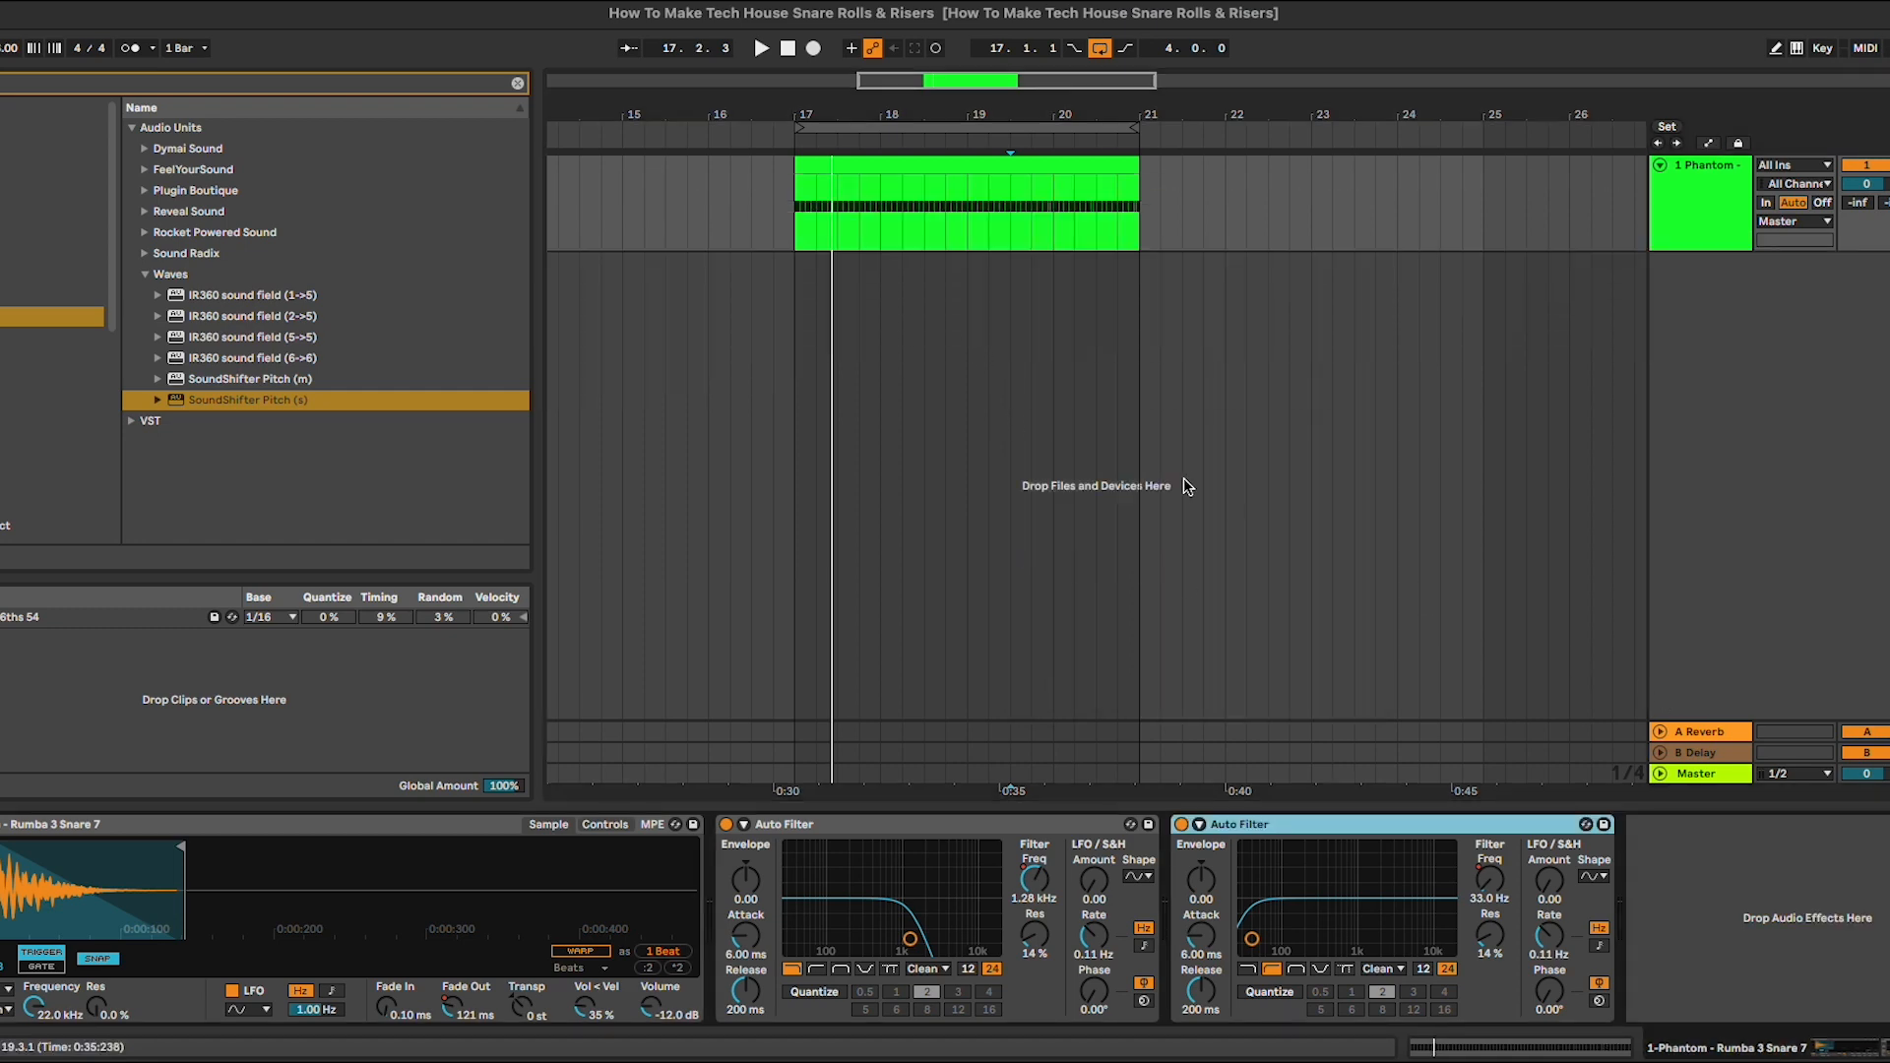
{"action": "left_click", "coordinate": [28, 257]}
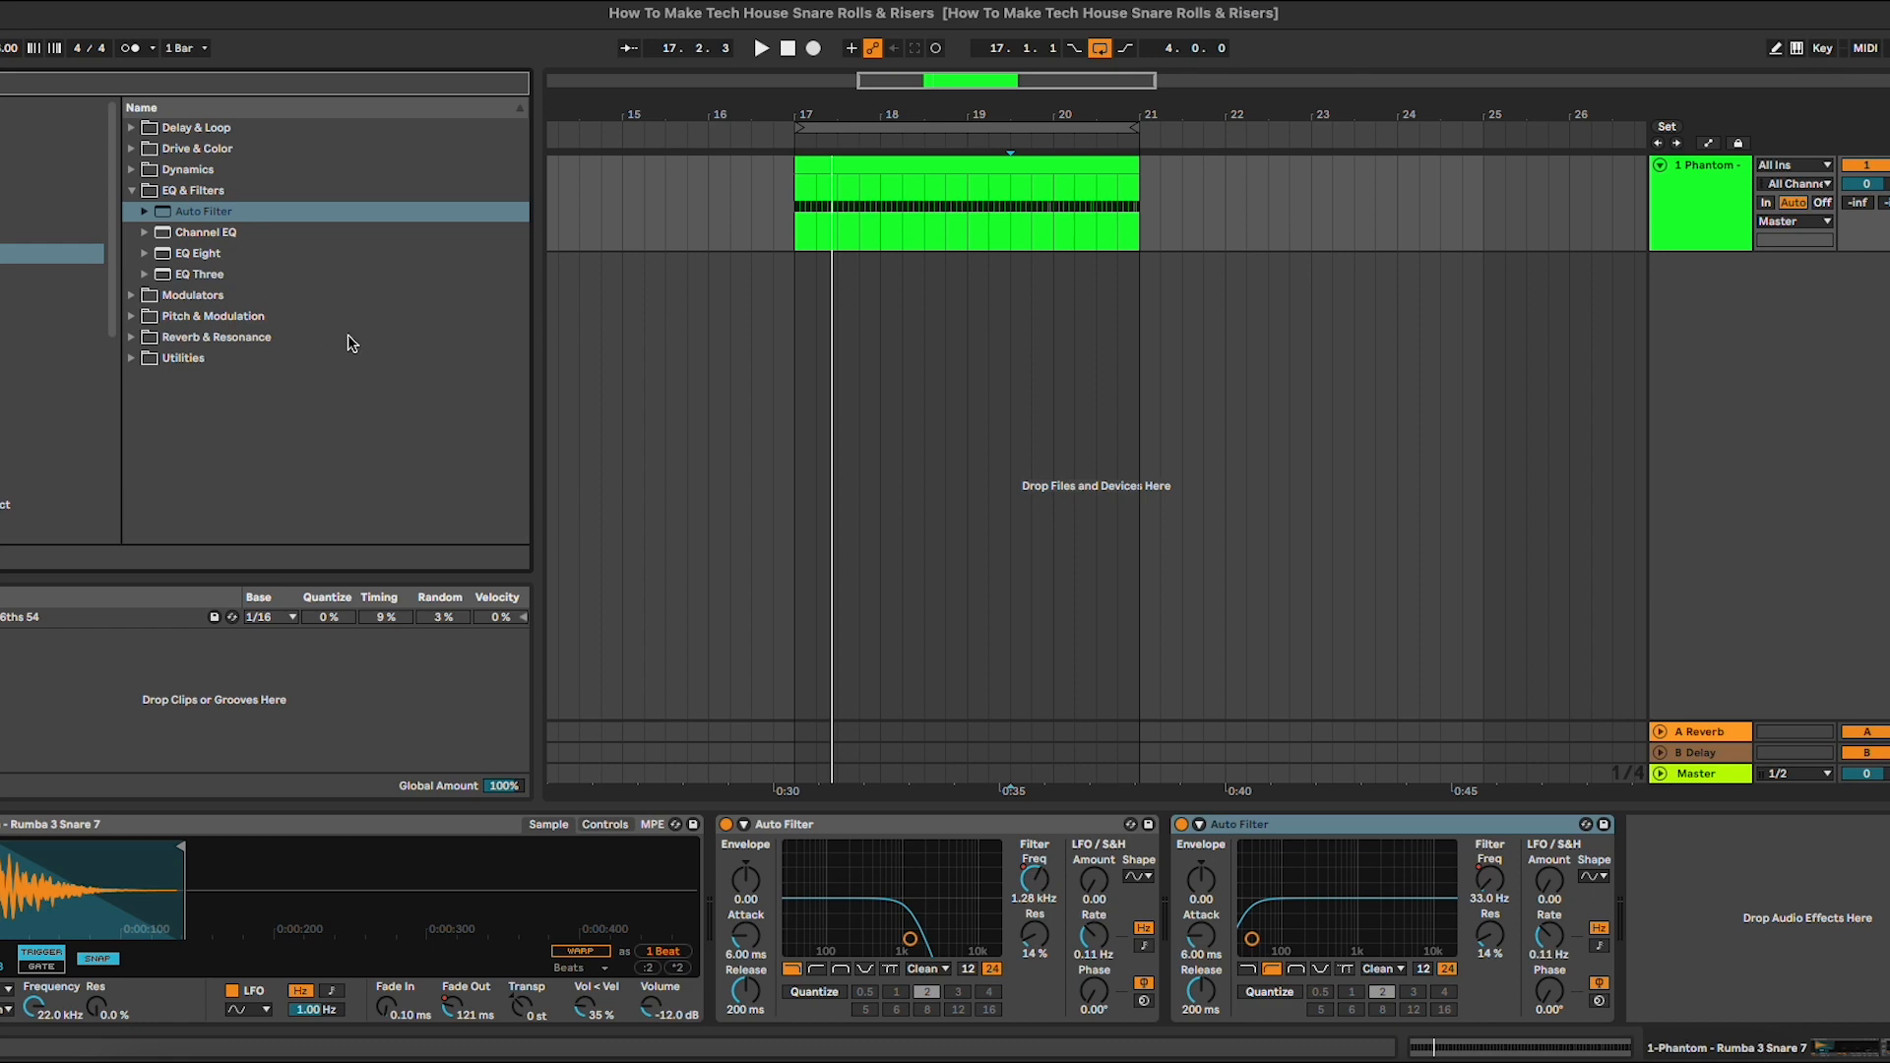
{"action": "left_click", "coordinate": [260, 339]}
{"action": "double_click", "coordinate": [262, 340]}
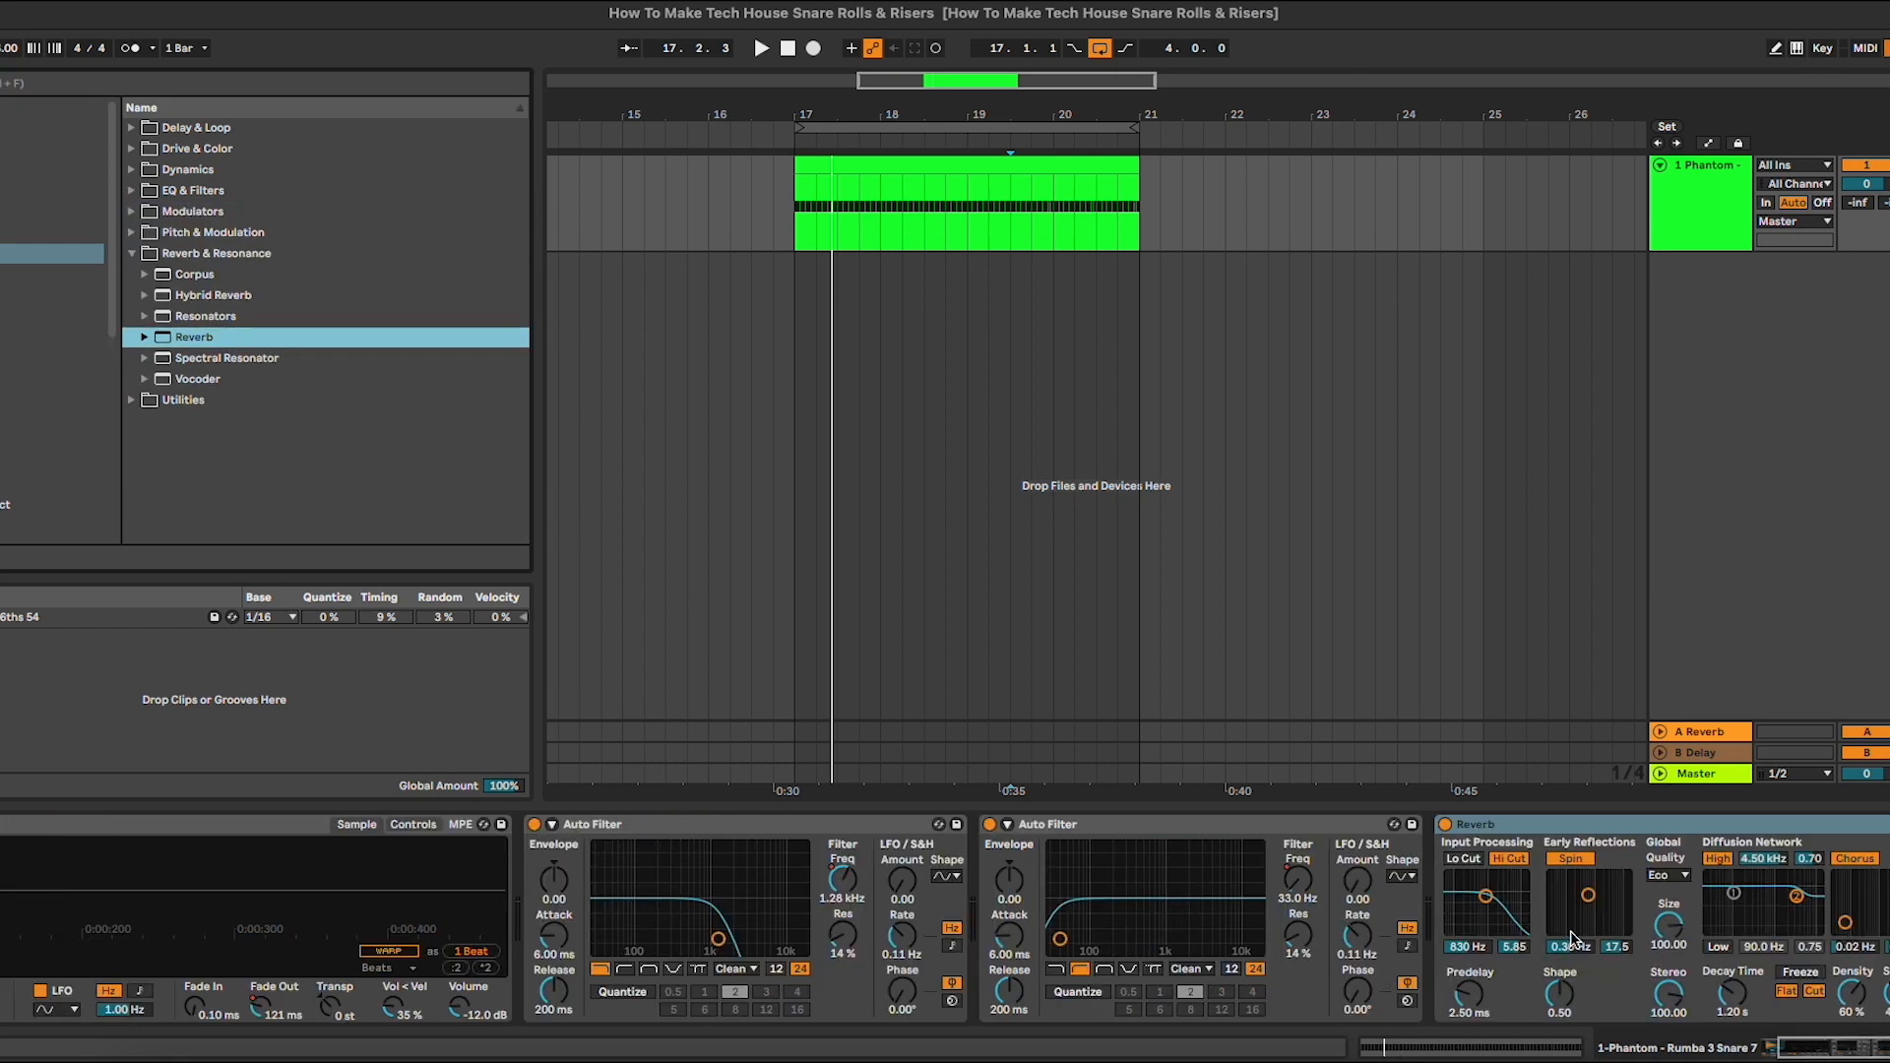
Turn off the Reverb's Hi Cut and set its input frequency to 1.36 kHz, Predelay 1.55 ms, Decay Time 1.17 s and Dry/Wet 18%.
{"action": "key", "text": "space"}
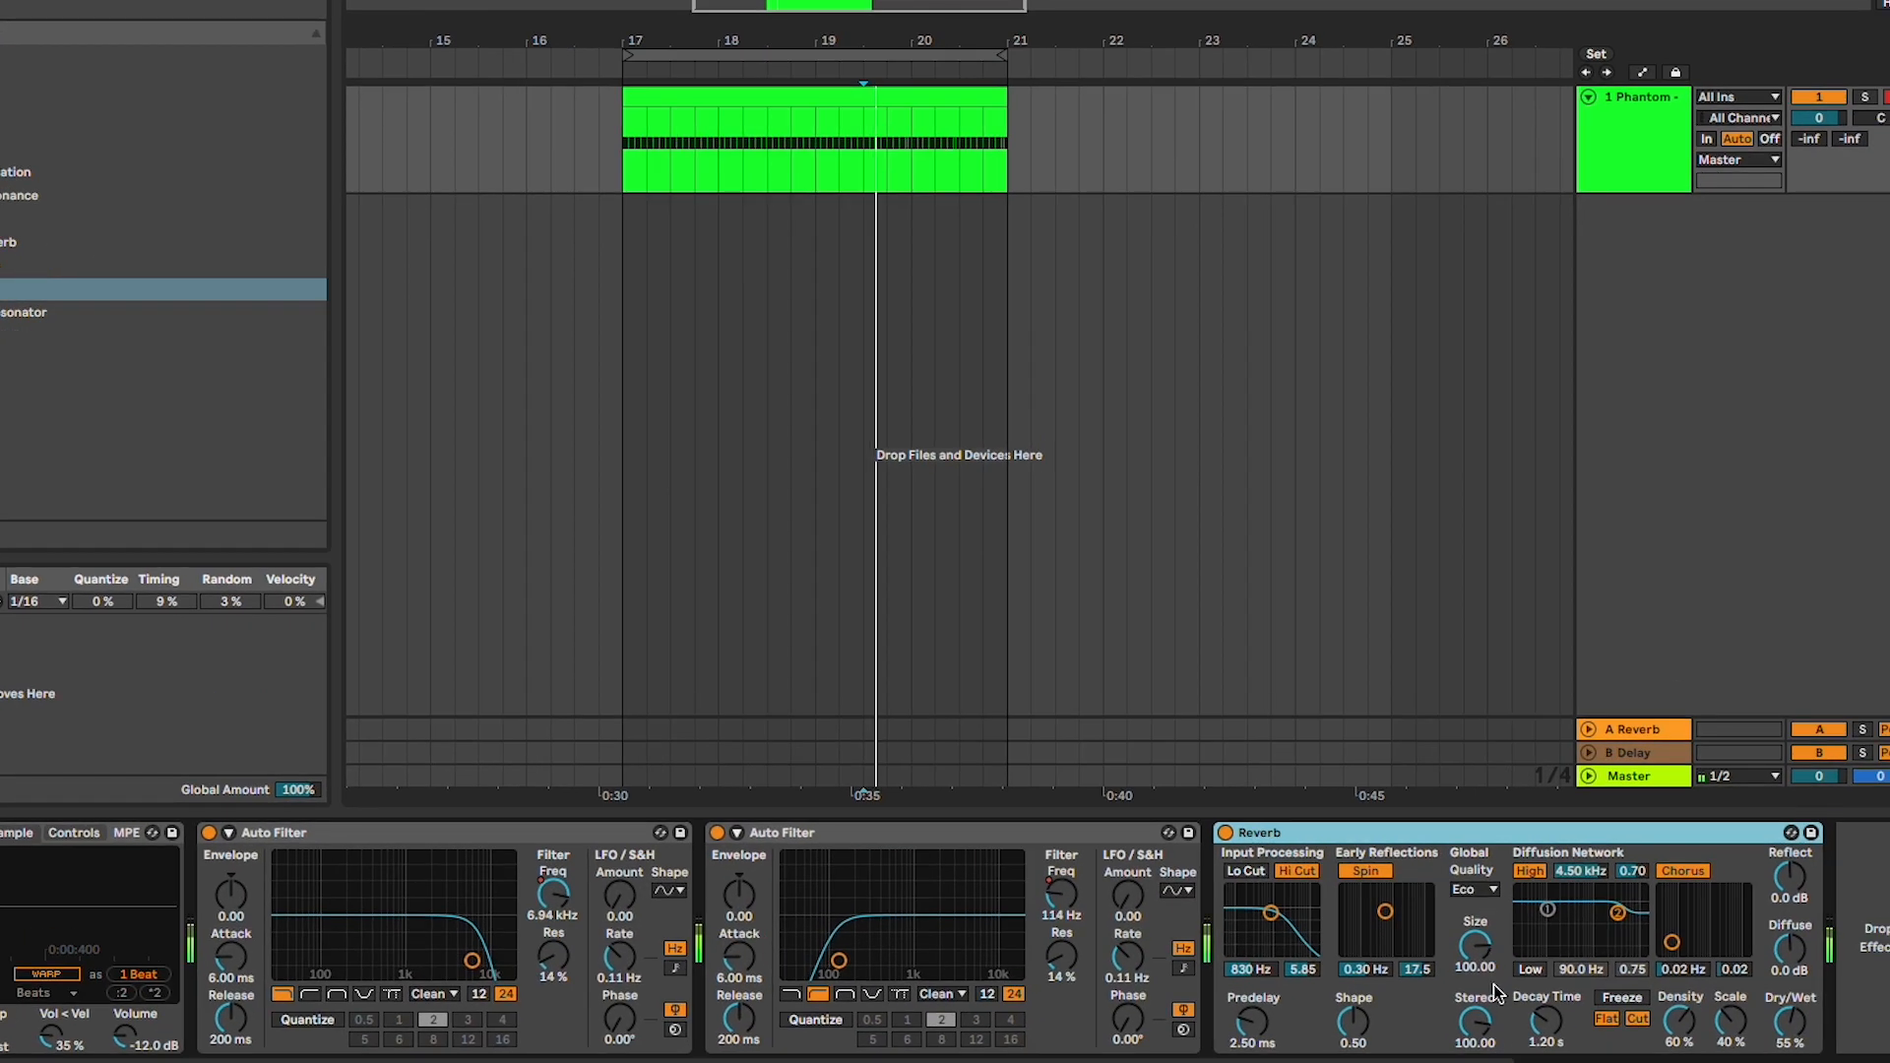
{"action": "left_click", "coordinate": [1306, 874]}
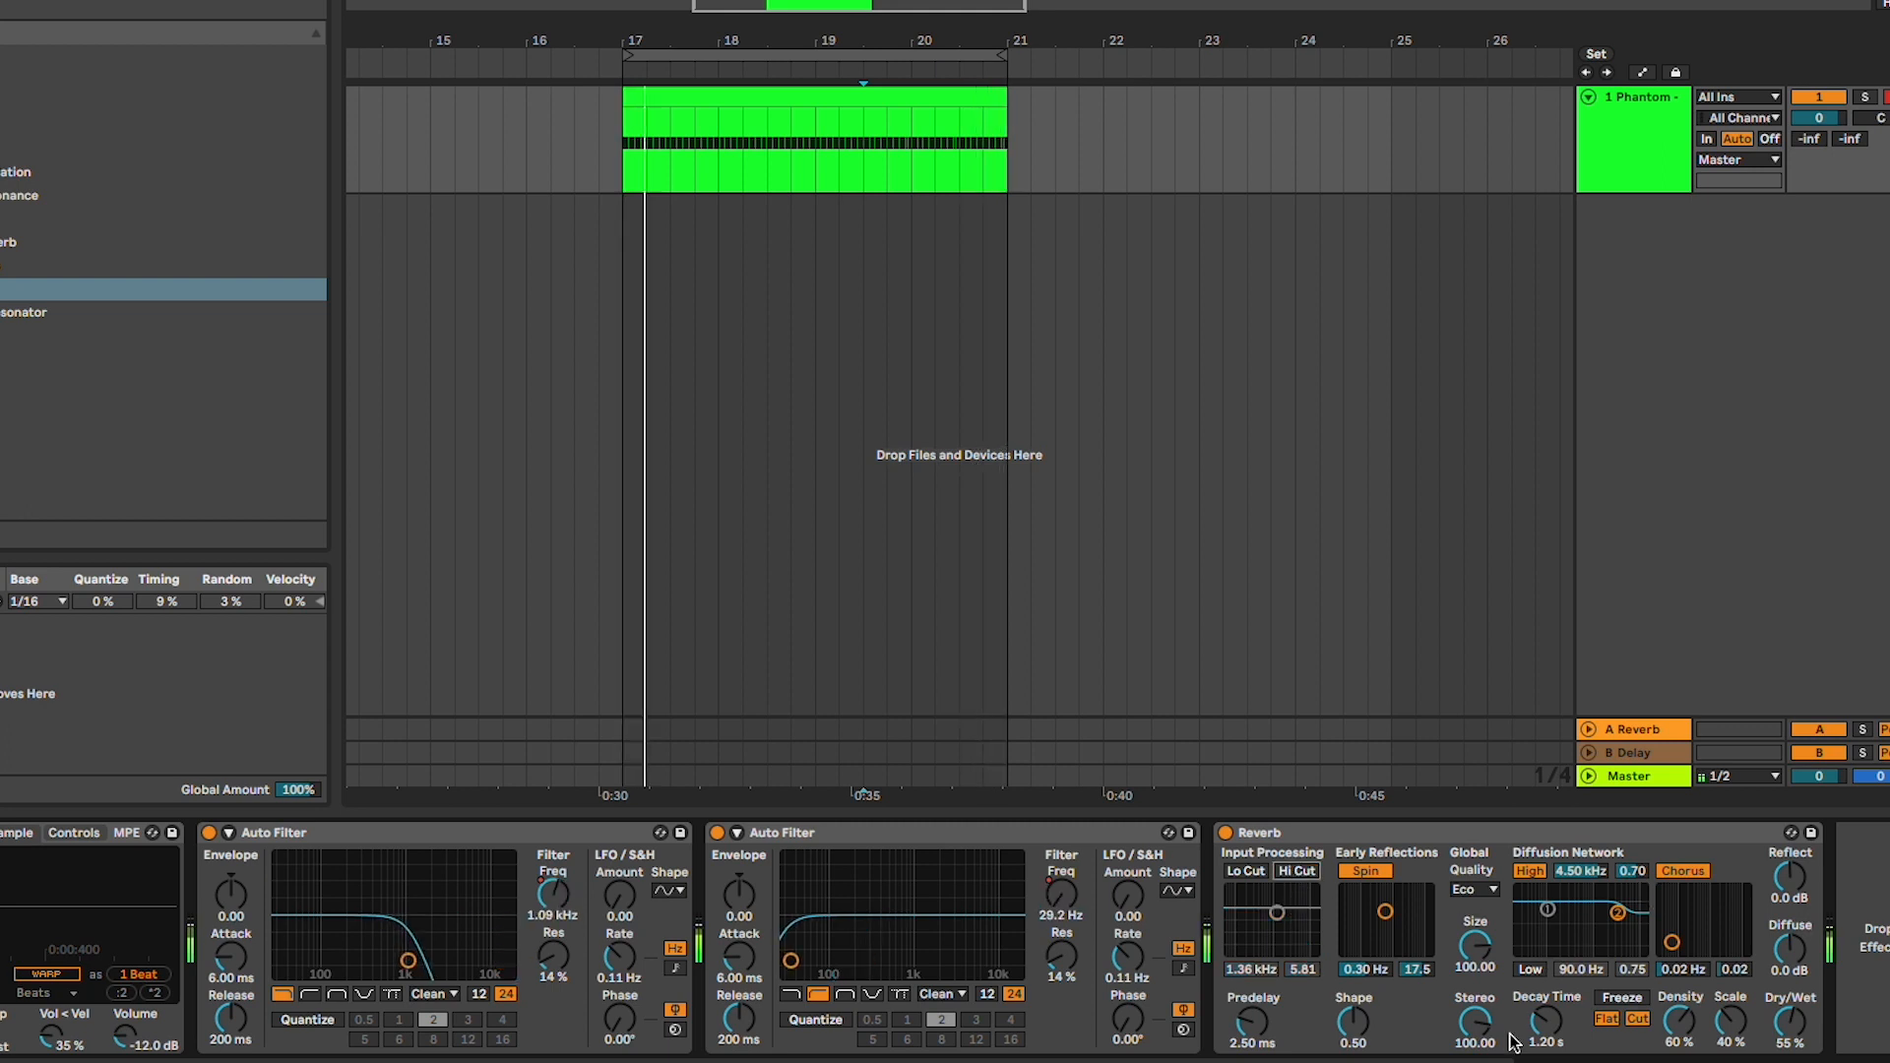
{"action": "left_click_drag", "start_coordinate": [1546, 1022], "coordinate": [1546, 1034]}
{"action": "left_click_drag", "start_coordinate": [1790, 1022], "coordinate": [1790, 1059]}
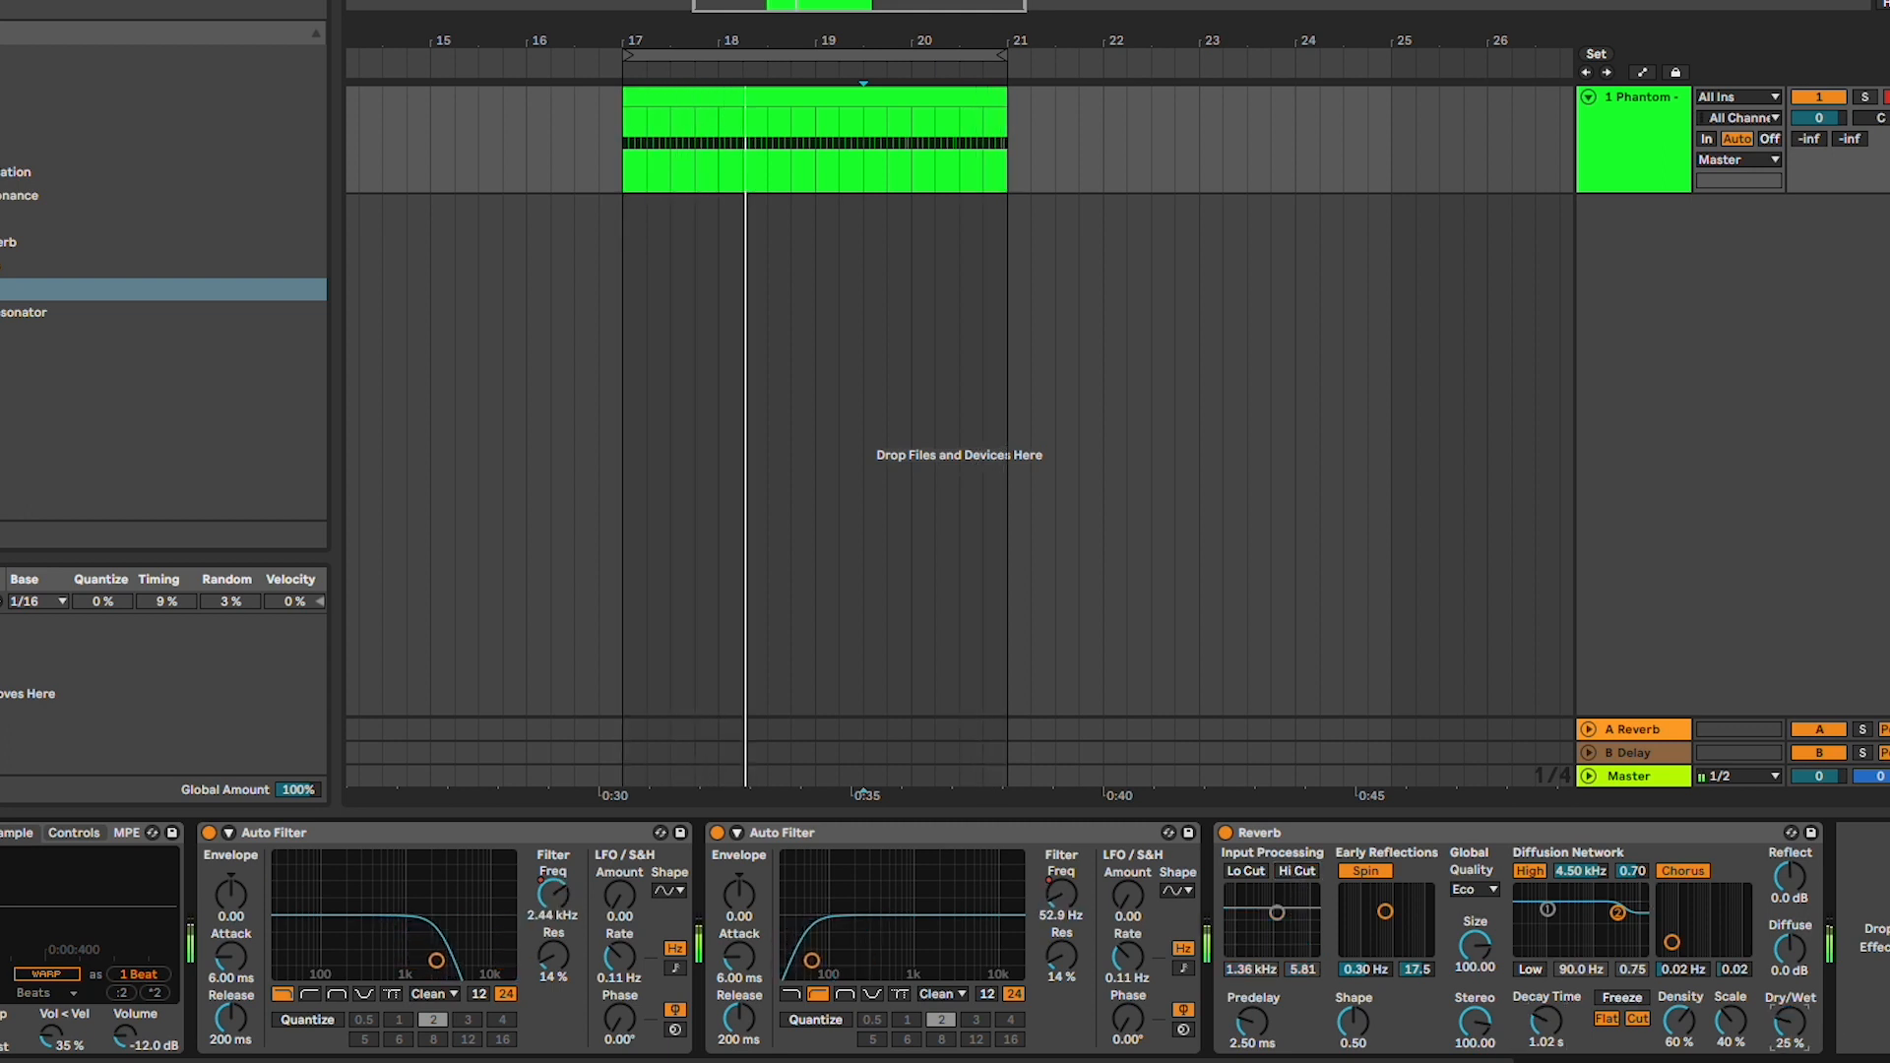
{"action": "left_click_drag", "start_coordinate": [1546, 1022], "coordinate": [1545, 1012]}
{"action": "left_click_drag", "start_coordinate": [1790, 1022], "coordinate": [1790, 1026]}
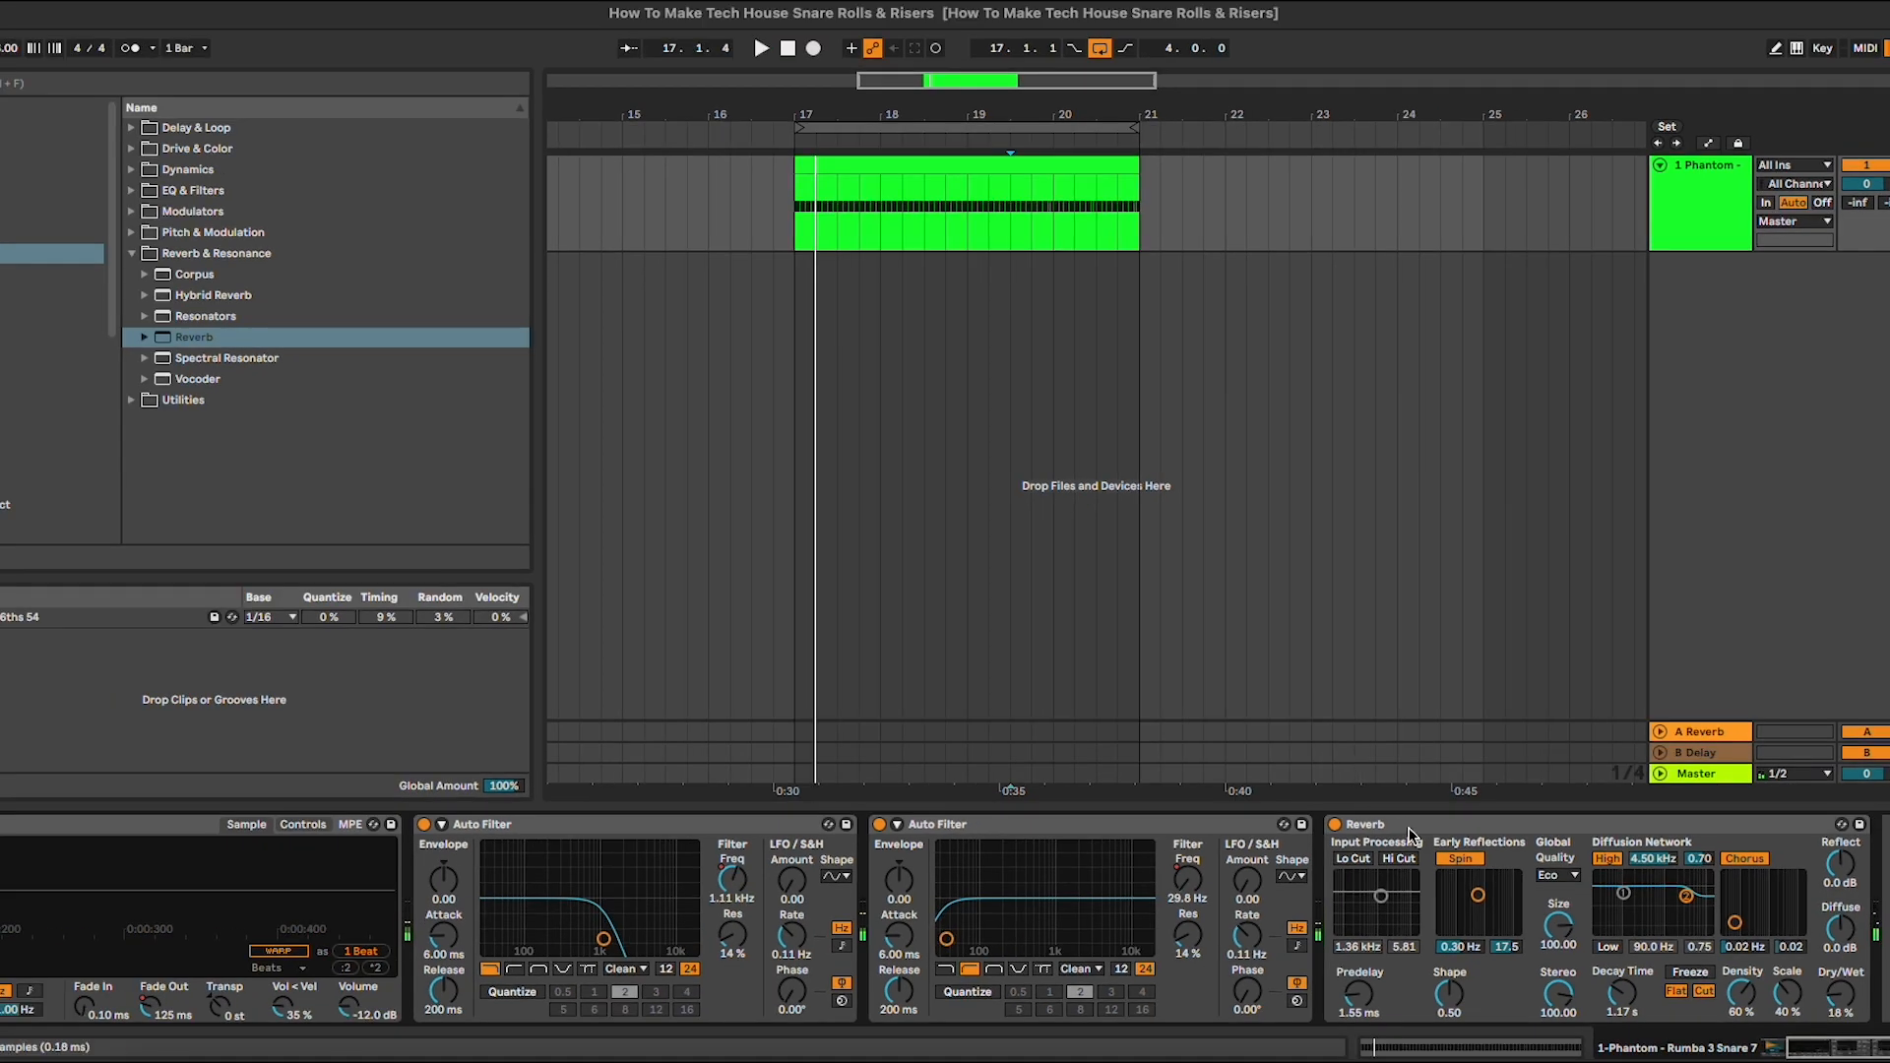
{"action": "left_click", "coordinate": [1298, 835]}
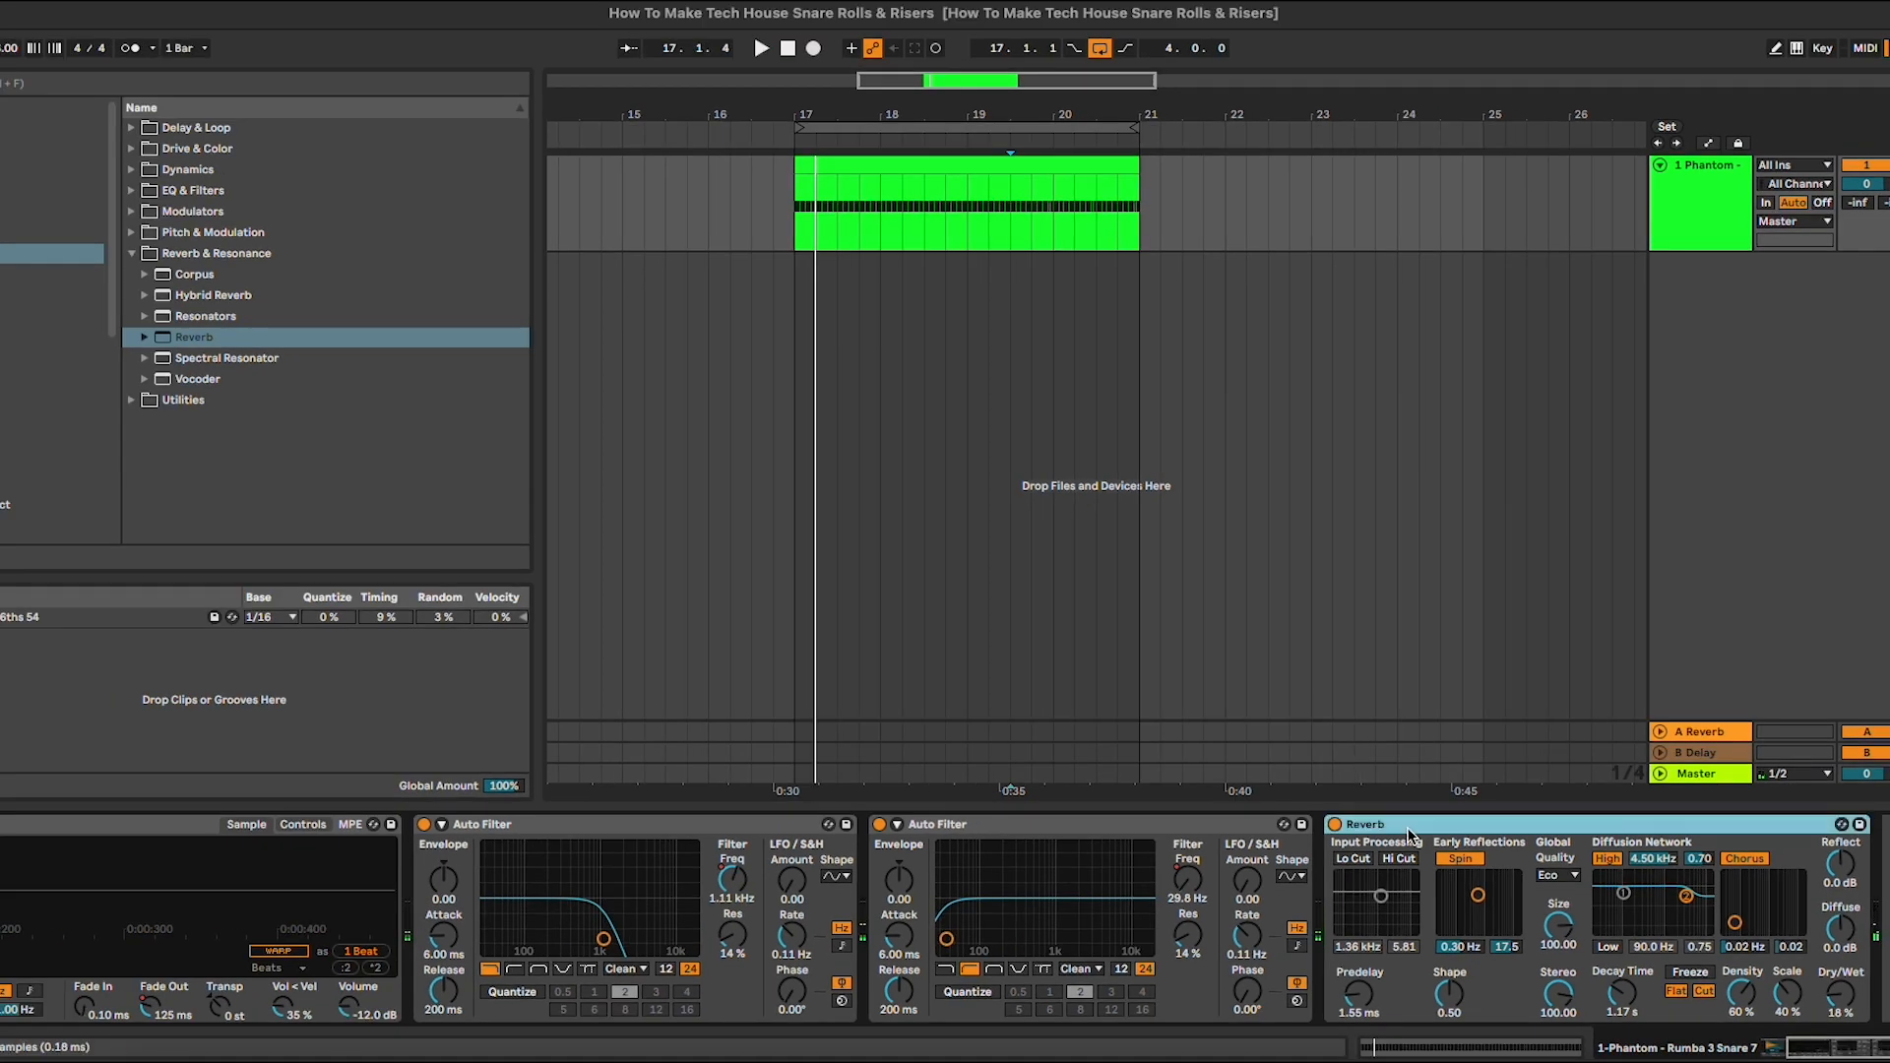
Add a new MIDI track beneath the snare track and select its range from bar 17 to bar 21.
{"action": "scroll", "coordinate": [1410, 835], "scroll_direction": "left", "scroll_amount": 3}
{"action": "left_click", "coordinate": [1406, 827]}
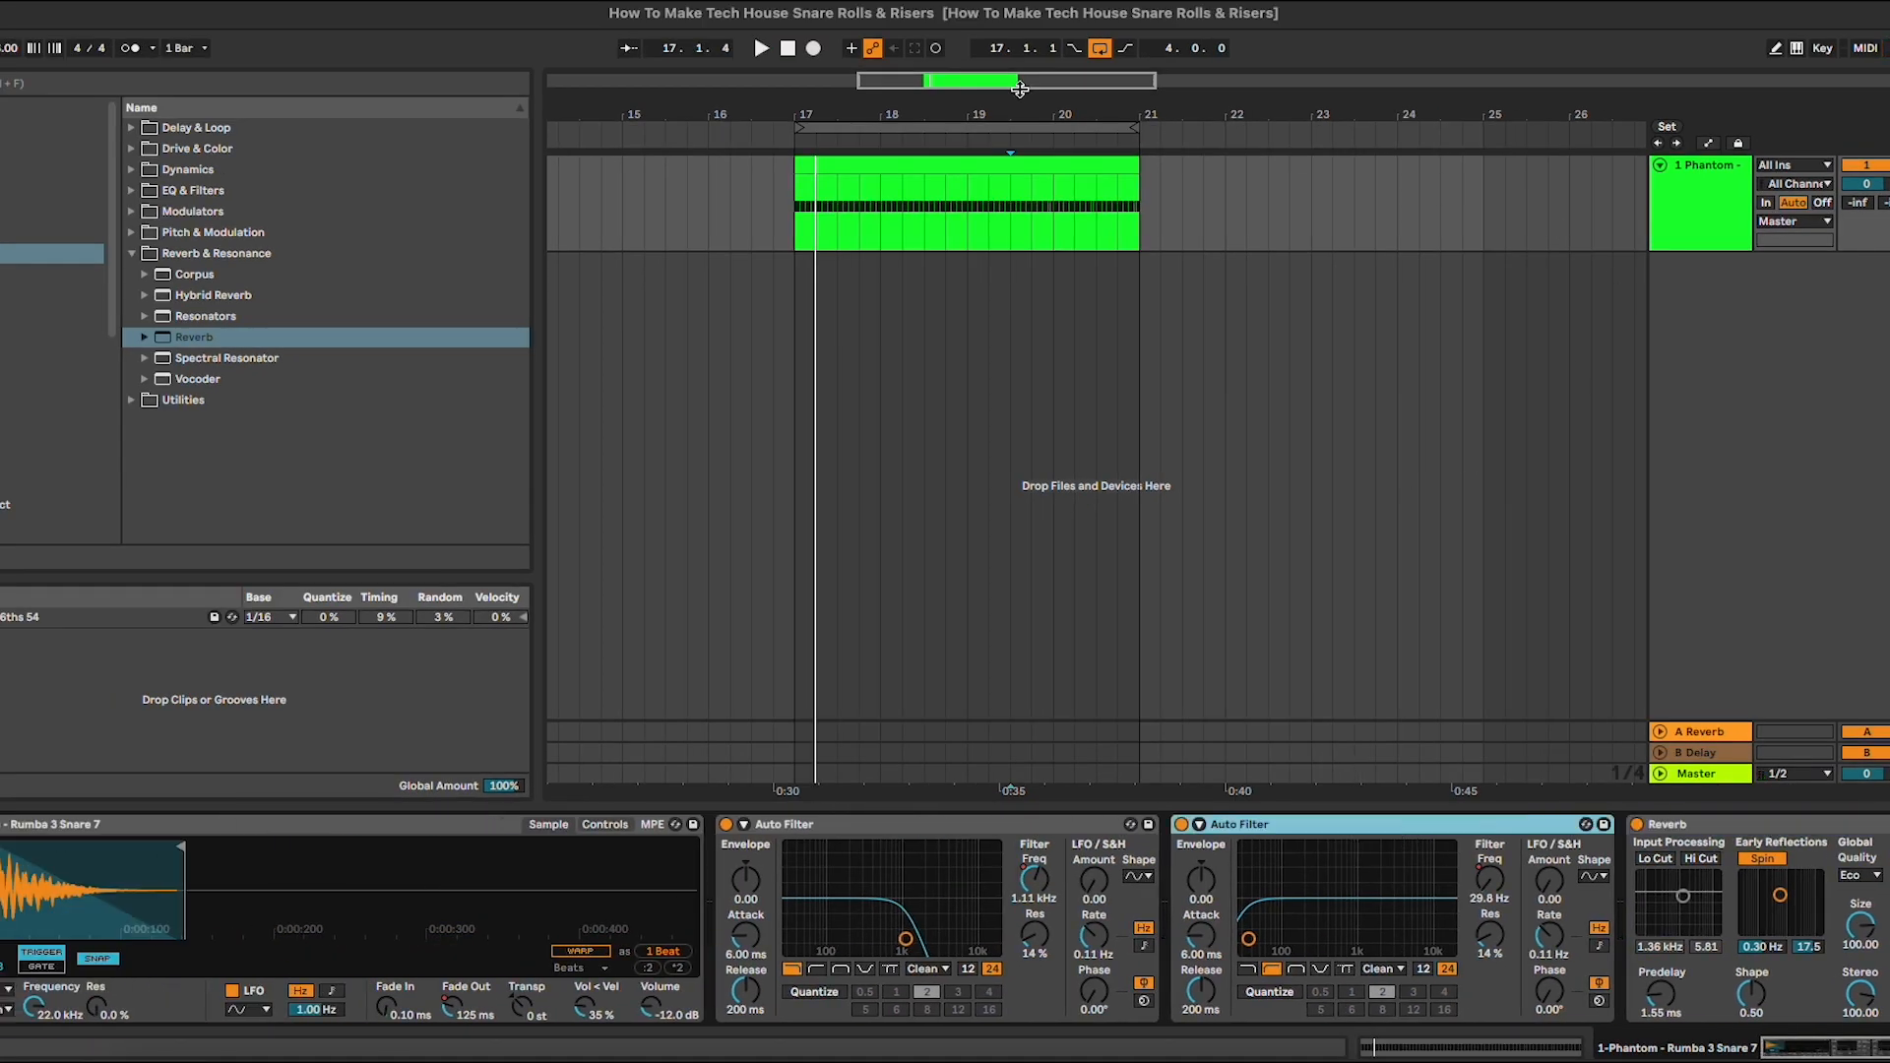
{"action": "left_click_drag", "start_coordinate": [1020, 89], "coordinate": [1020, 101]}
{"action": "left_click", "coordinate": [1111, 161]}
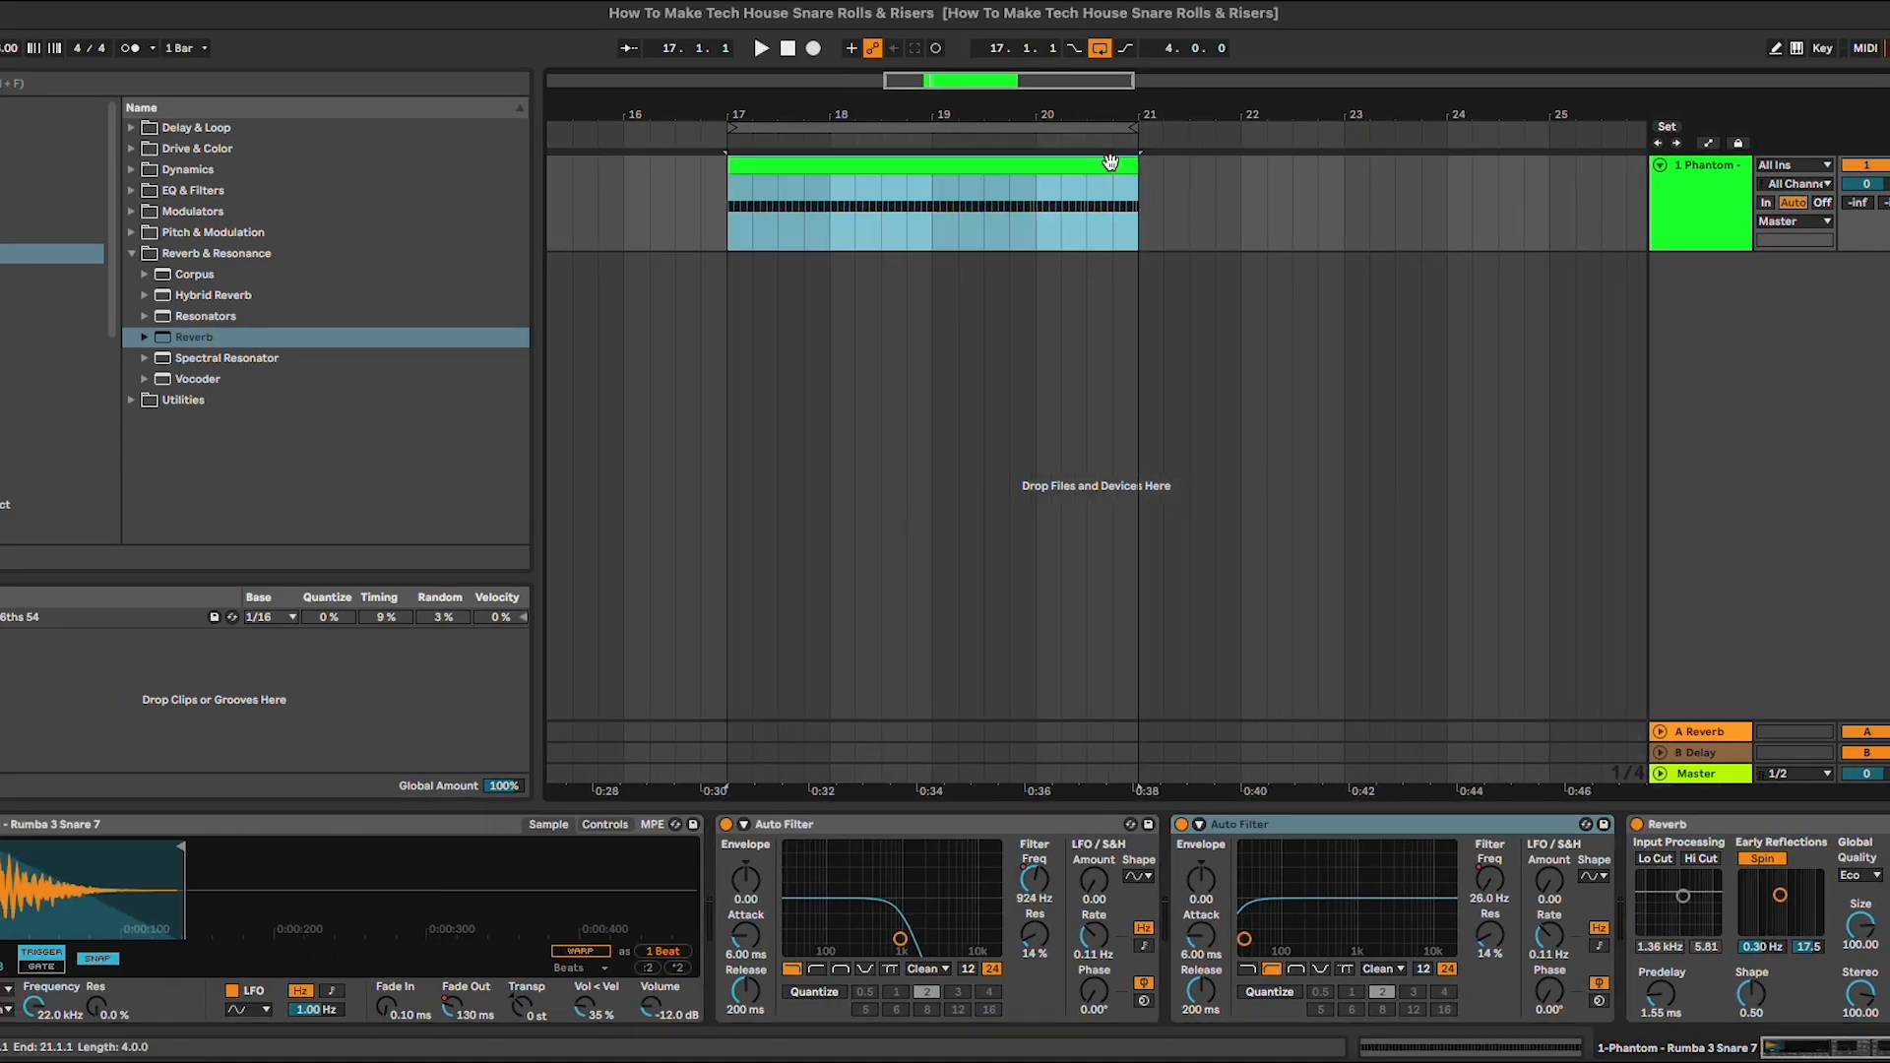
{"action": "left_click", "coordinate": [1730, 216]}
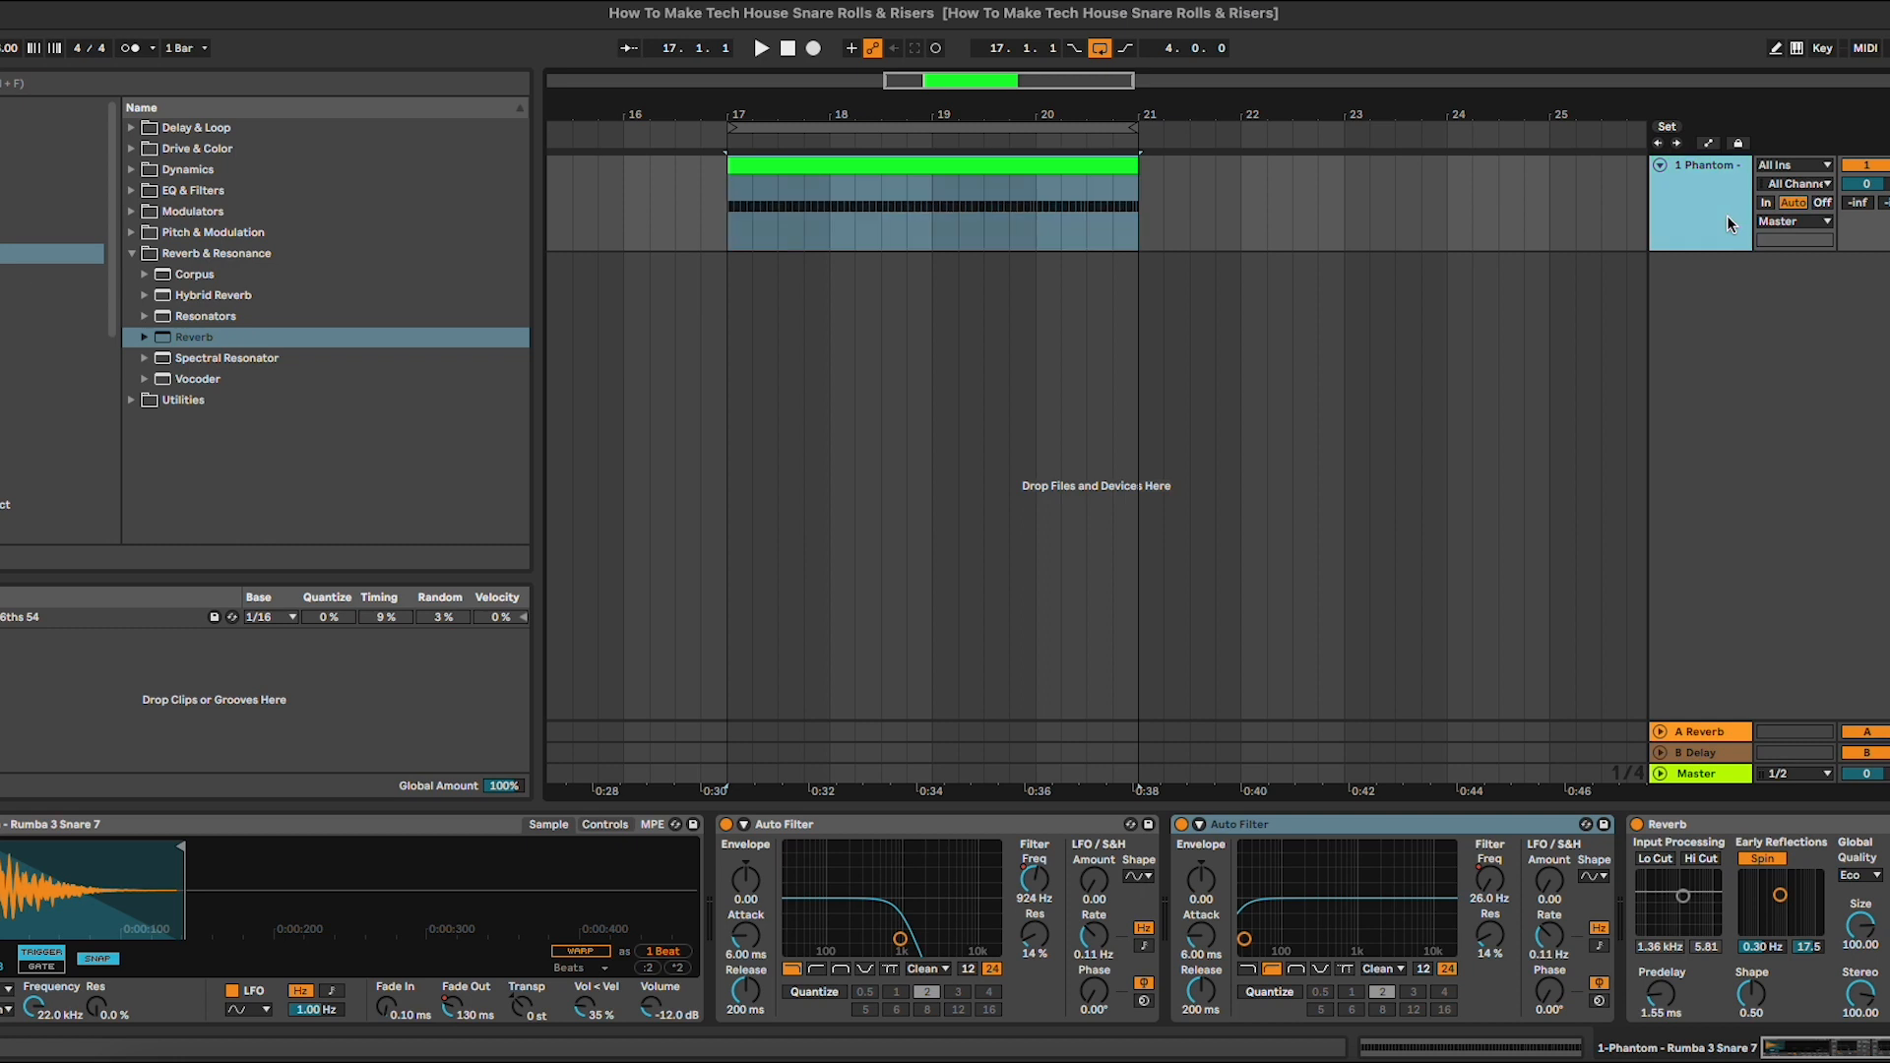
{"action": "key", "text": "ctrl+shift+t"}
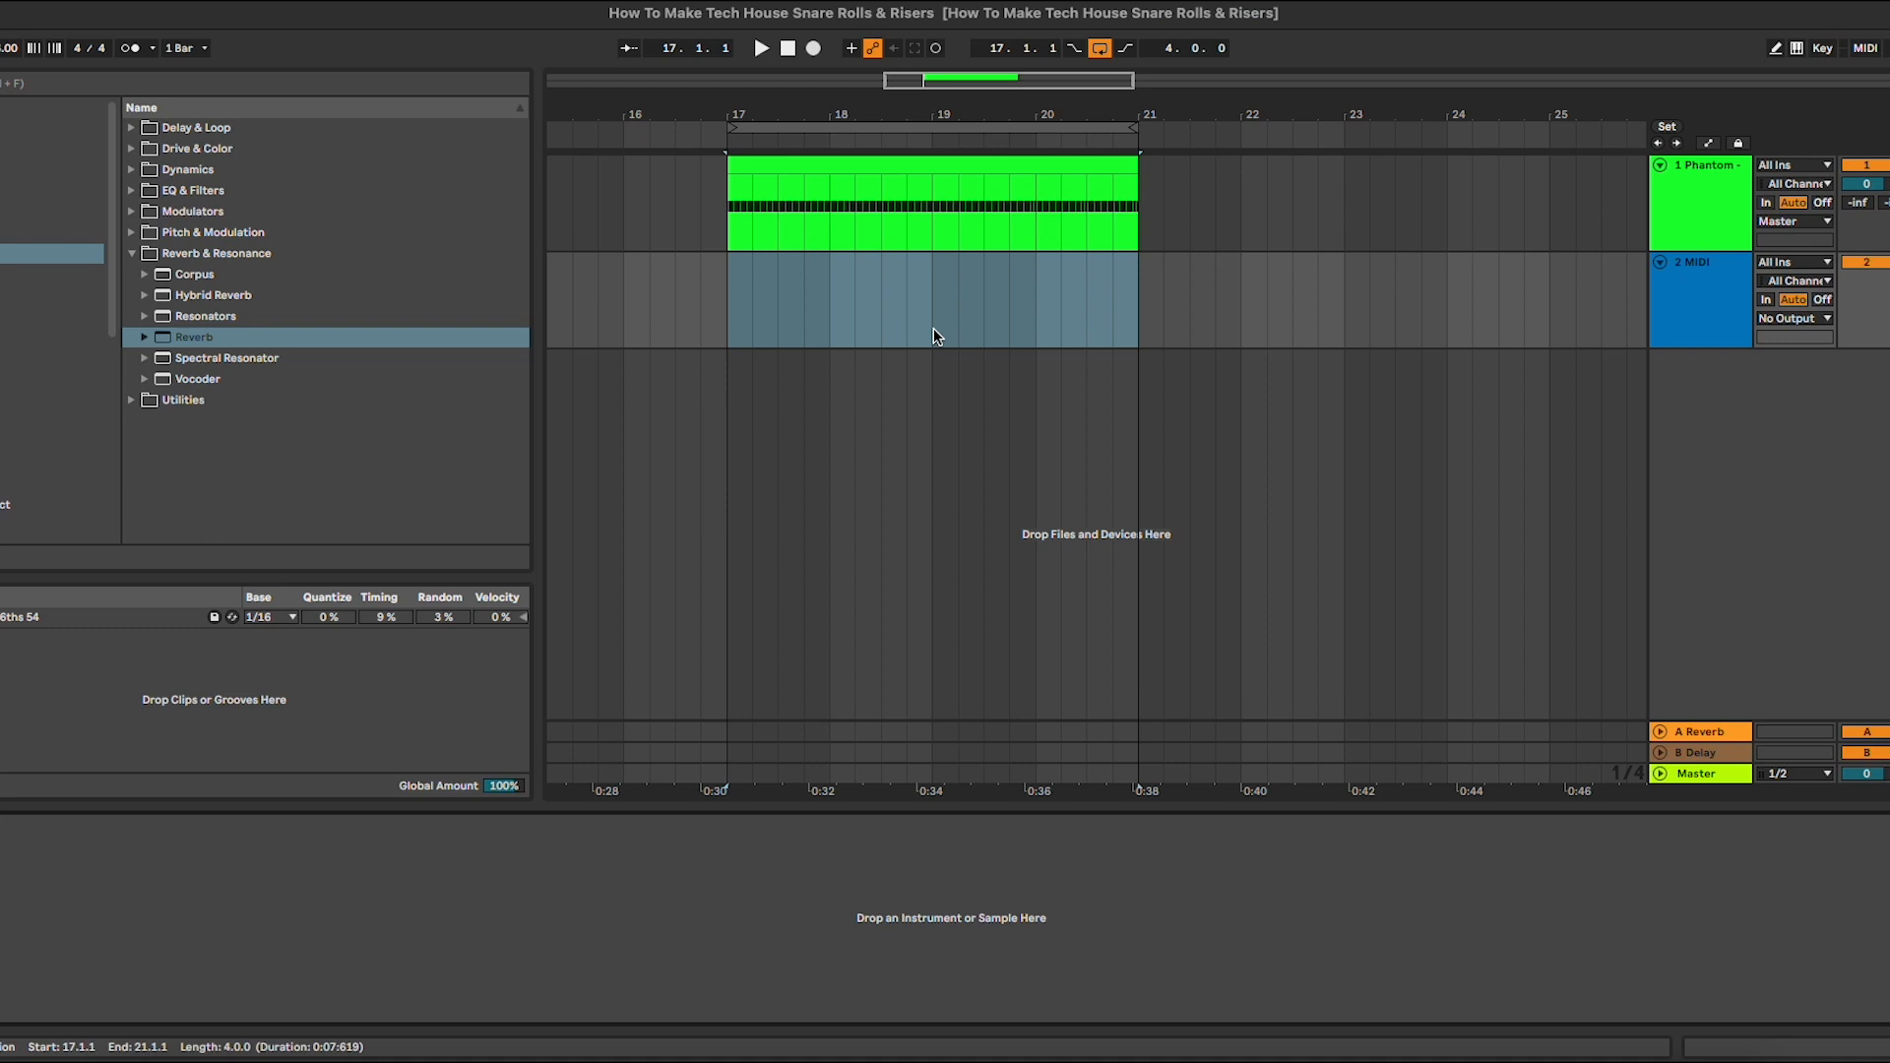
{"action": "left_click", "coordinate": [825, 287]}
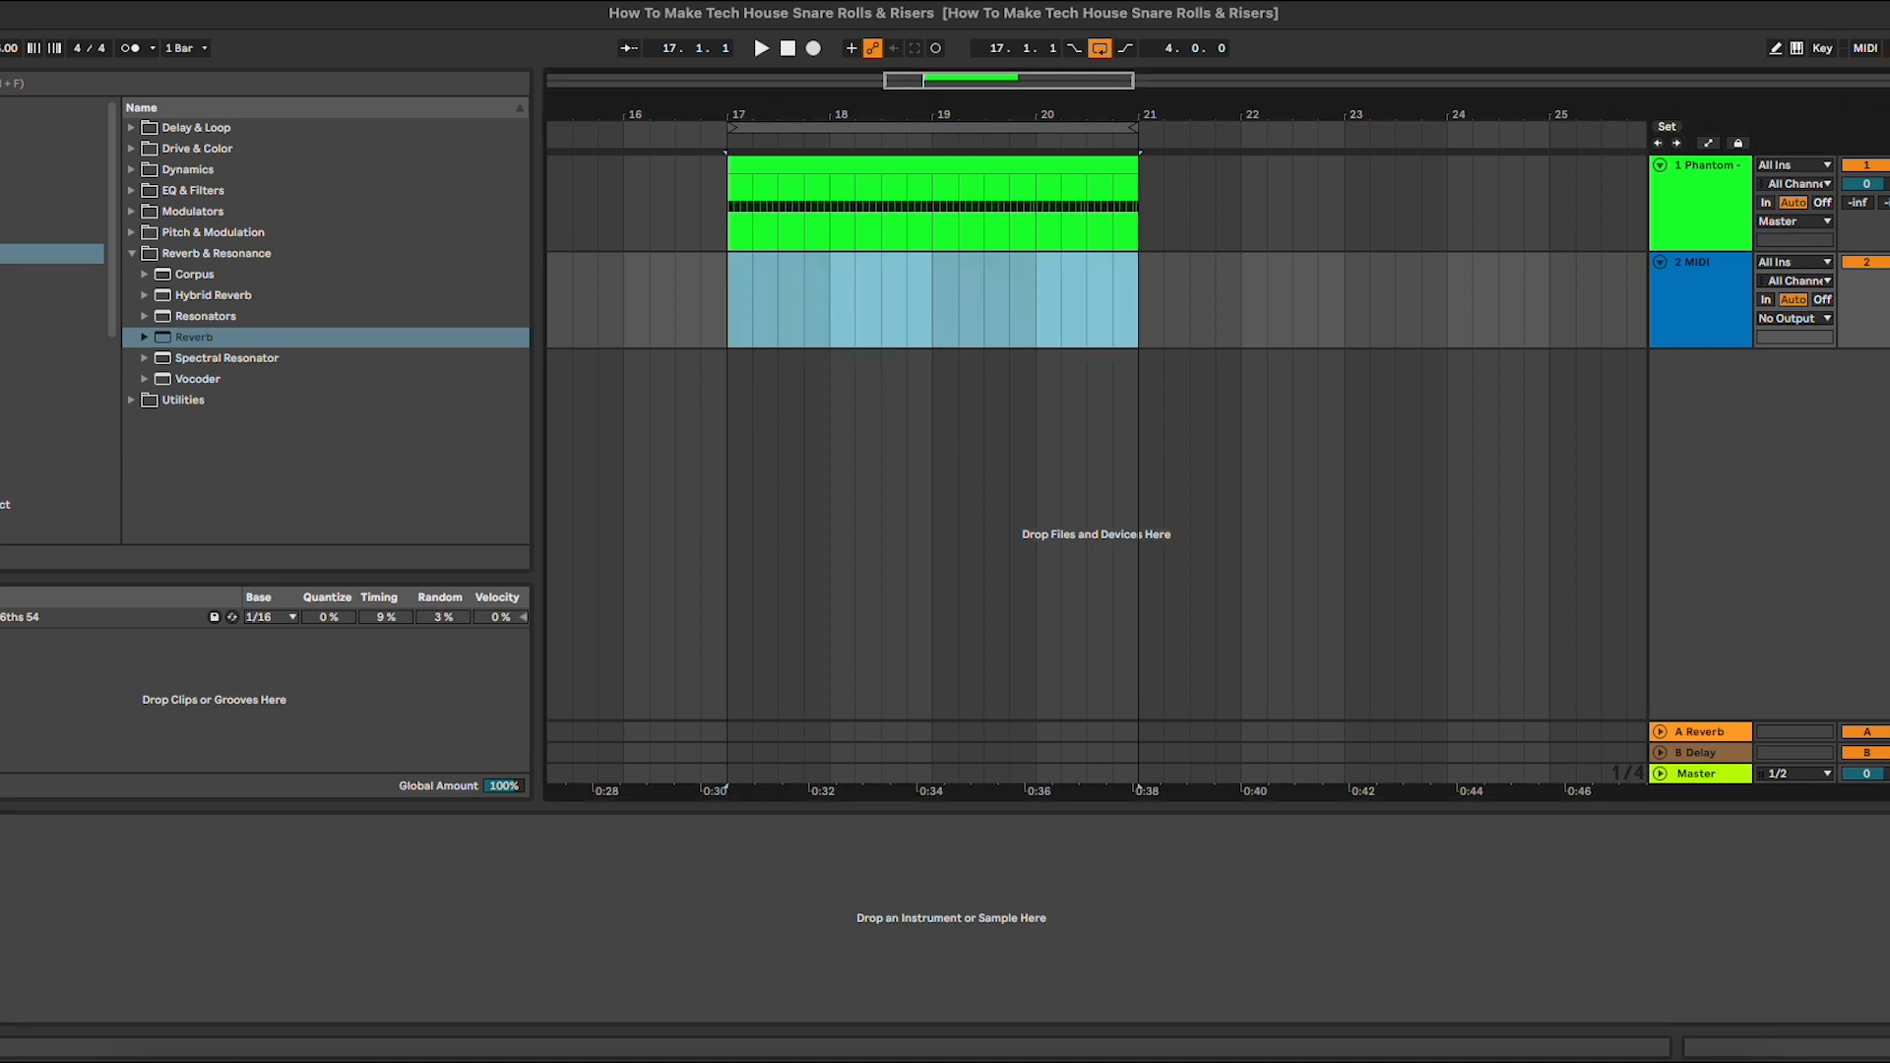
Audition the Phantom - Rumba 3 Percussion one-shots and load Percussion 12 onto the new MIDI track.
{"action": "left_click", "coordinate": [49, 512]}
{"action": "left_click", "coordinate": [235, 307]}
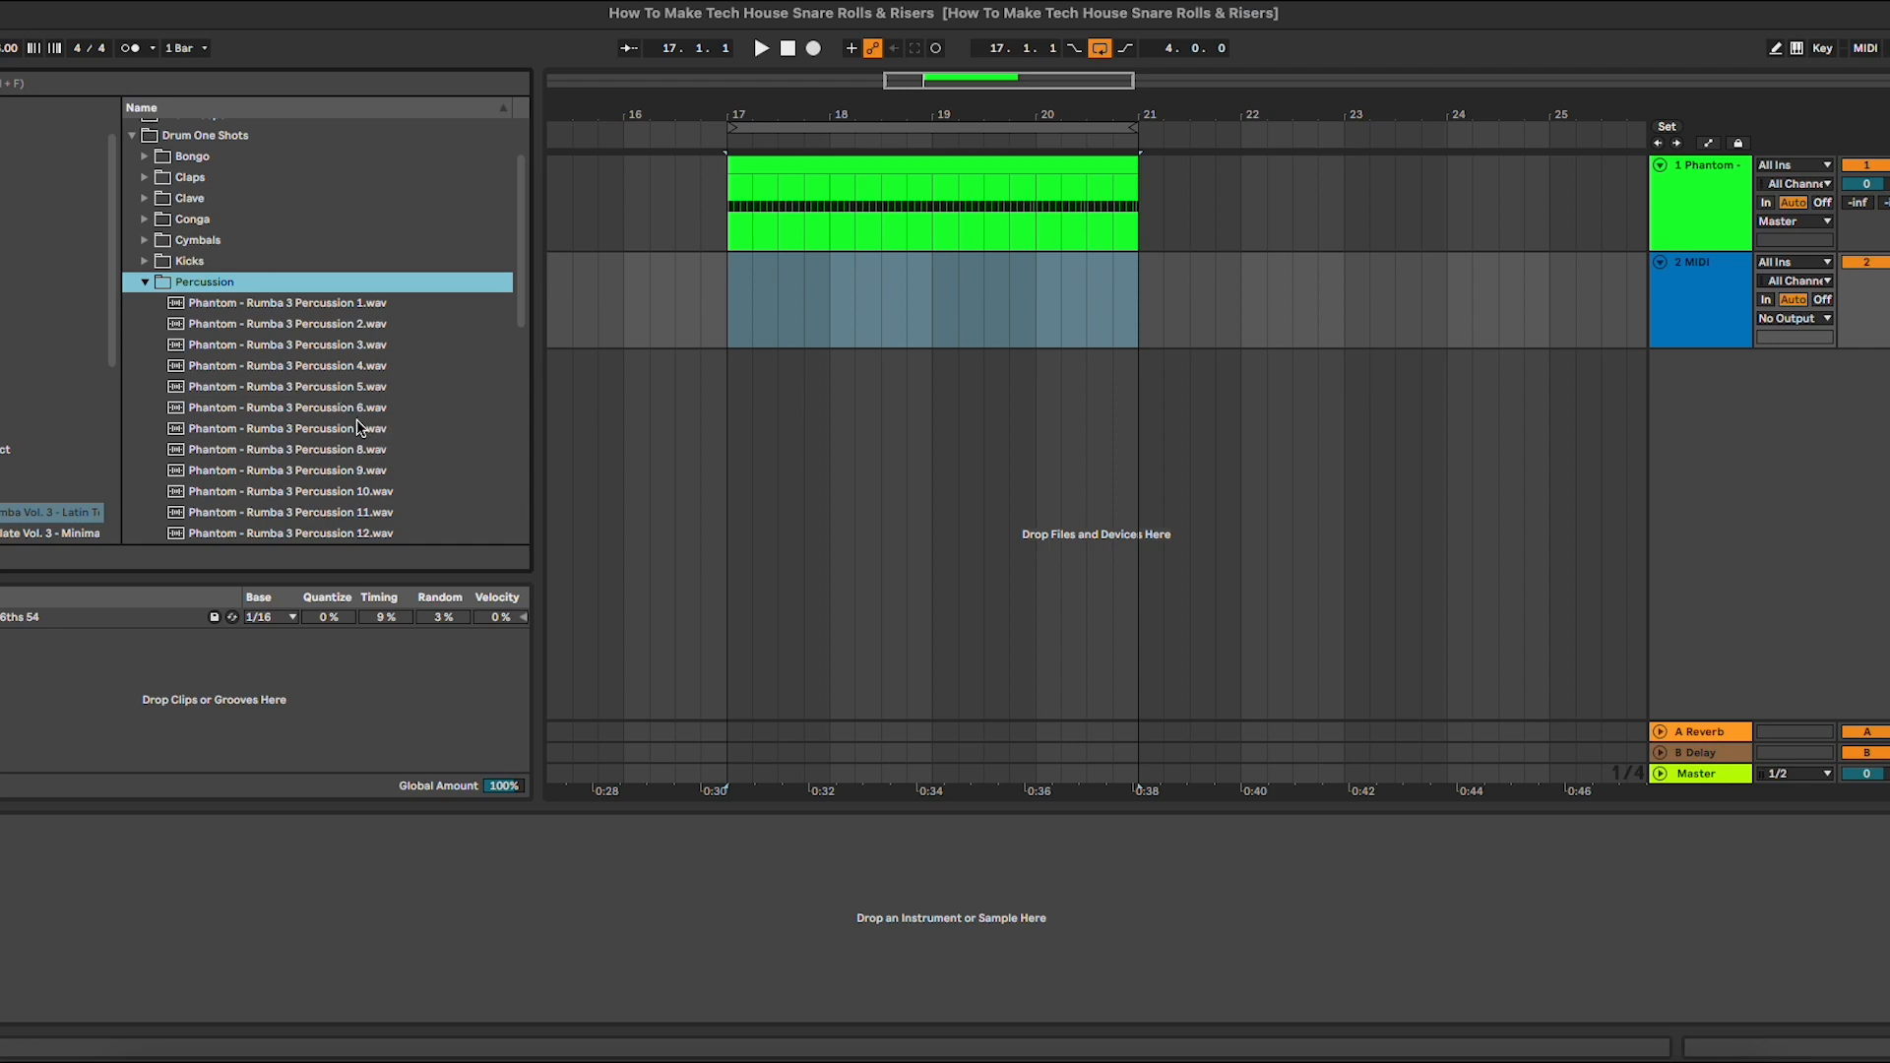
{"action": "left_click", "coordinate": [357, 431]}
{"action": "left_click", "coordinate": [357, 450]}
{"action": "left_click", "coordinate": [358, 471]}
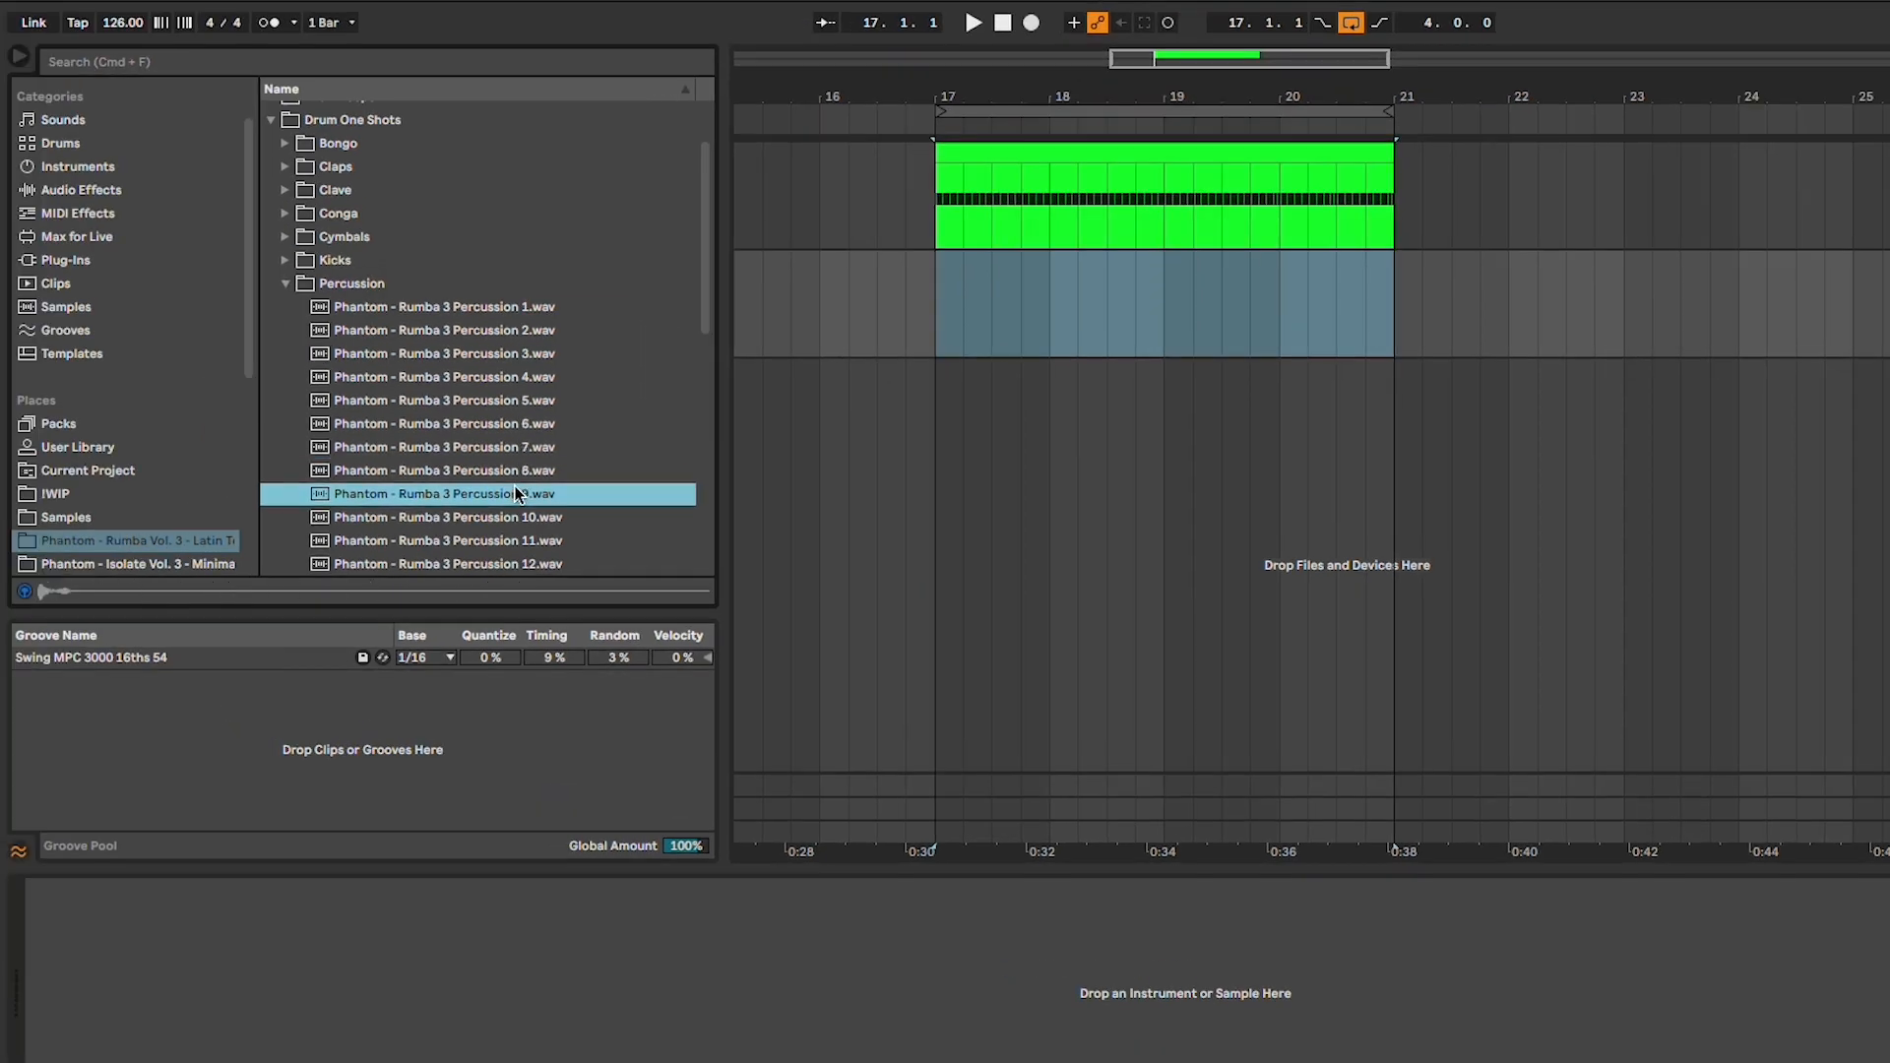
{"action": "left_click", "coordinate": [363, 492]}
{"action": "scroll", "coordinate": [528, 520], "scroll_direction": "down", "scroll_amount": 2}
{"action": "left_click", "coordinate": [525, 452]}
{"action": "left_click", "coordinate": [526, 476]}
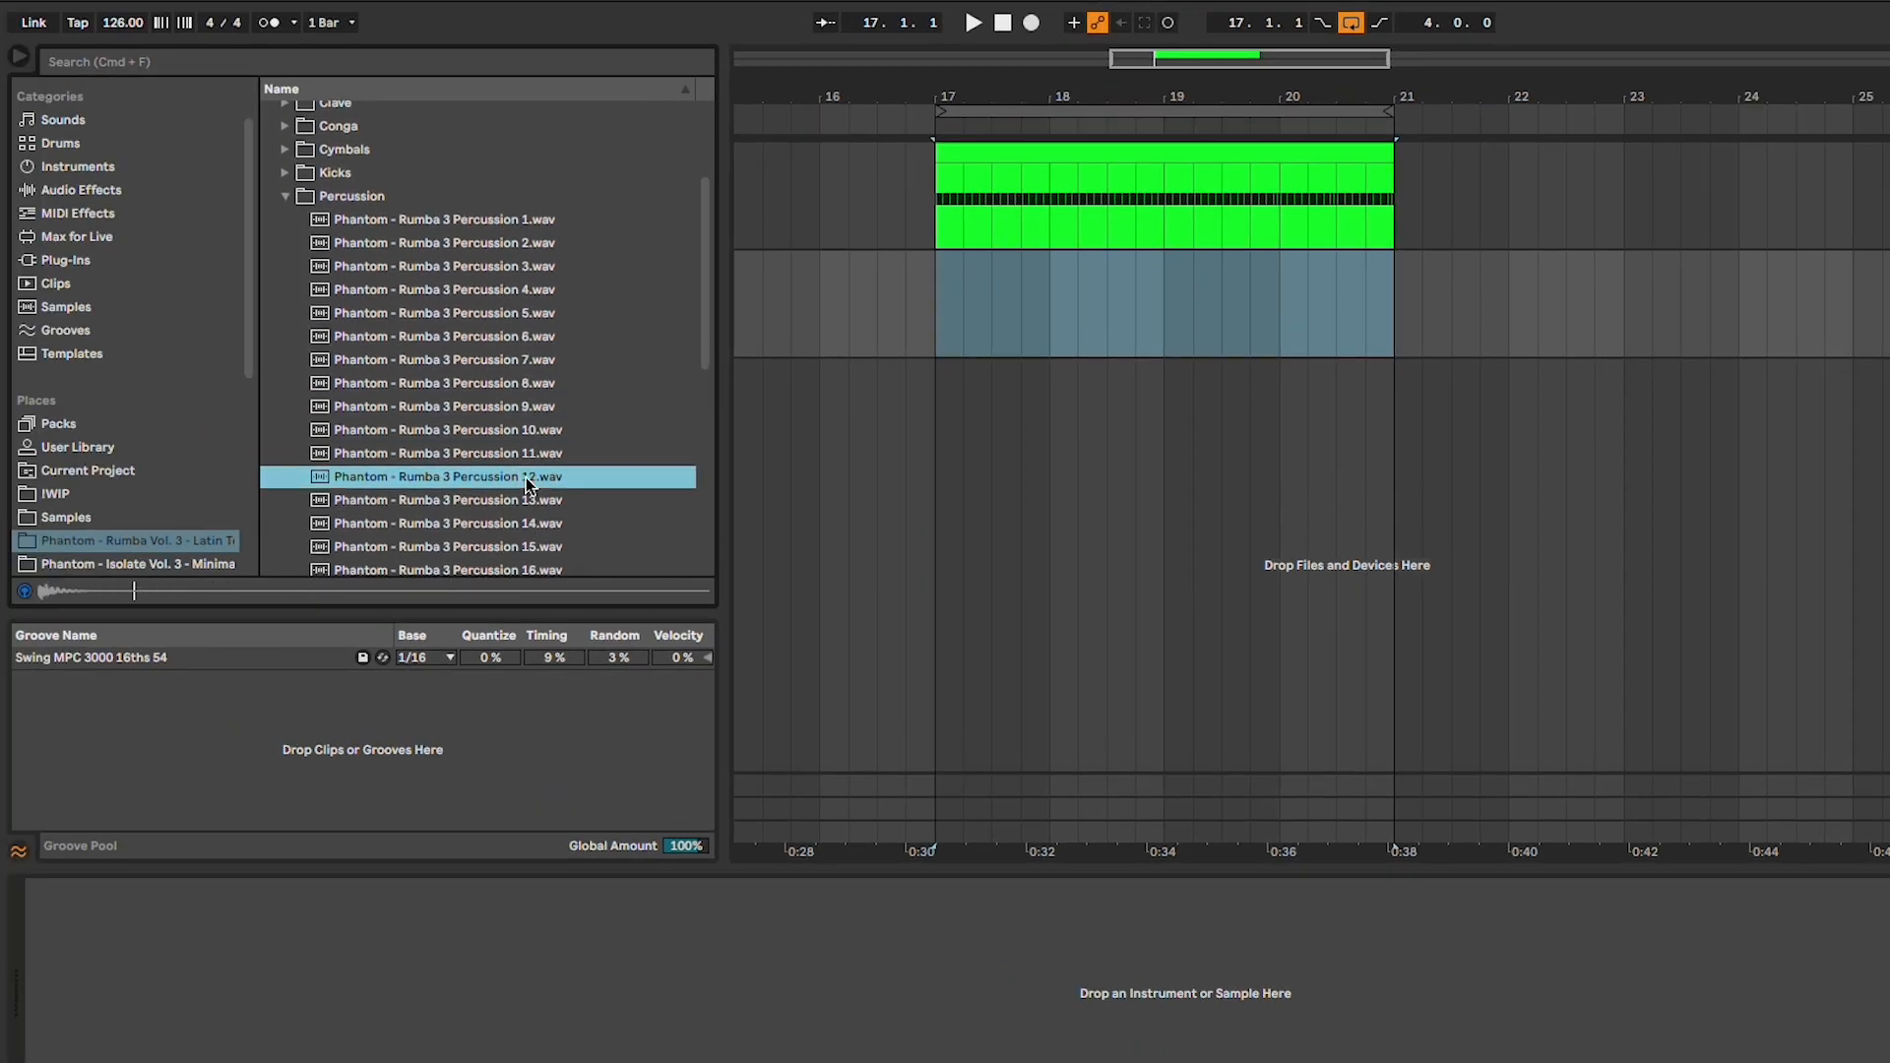
{"action": "left_click_drag", "start_coordinate": [525, 476], "coordinate": [1185, 315]}
Create a percussion MIDI clip from bar 19 to bar 21 with a C3 note at 1.1.4, and play it with the roll.
{"action": "double_click", "coordinate": [945, 300]}
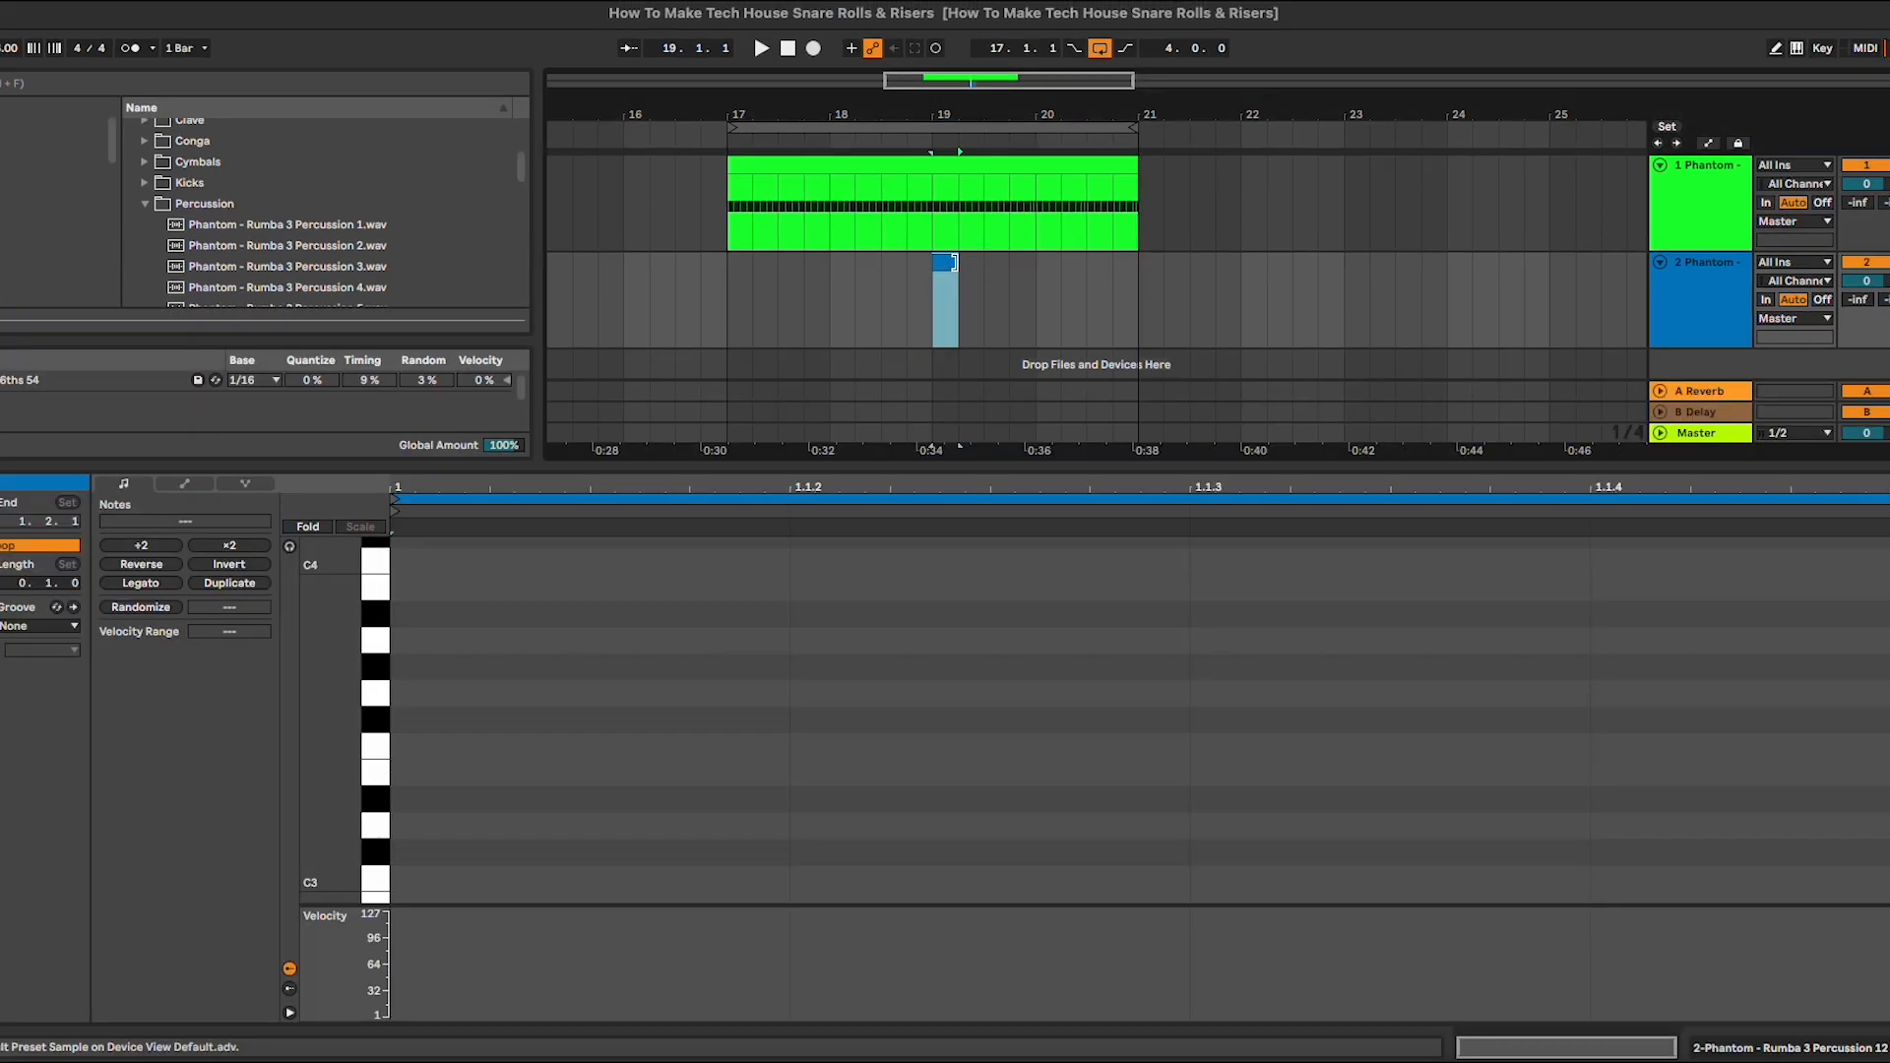
{"action": "left_click_drag", "start_coordinate": [954, 263], "coordinate": [1133, 271]}
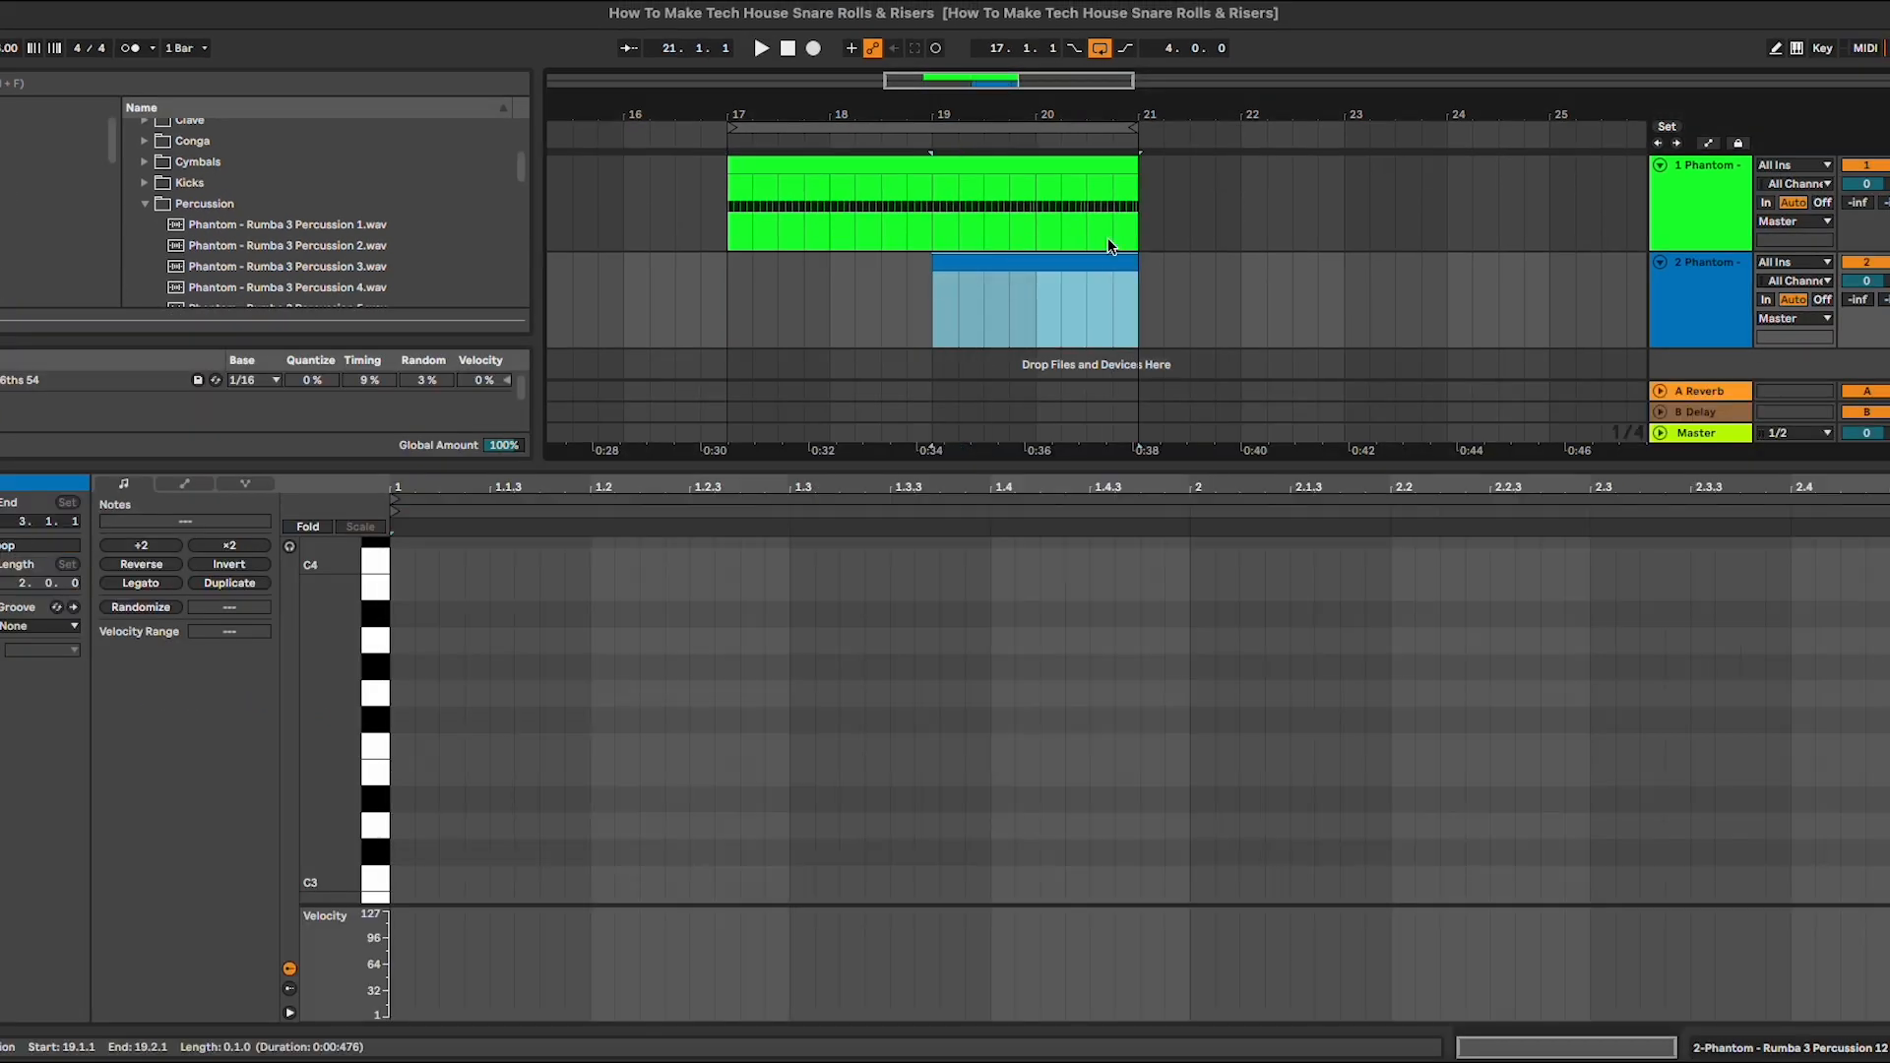
{"action": "double_click", "coordinate": [550, 876]}
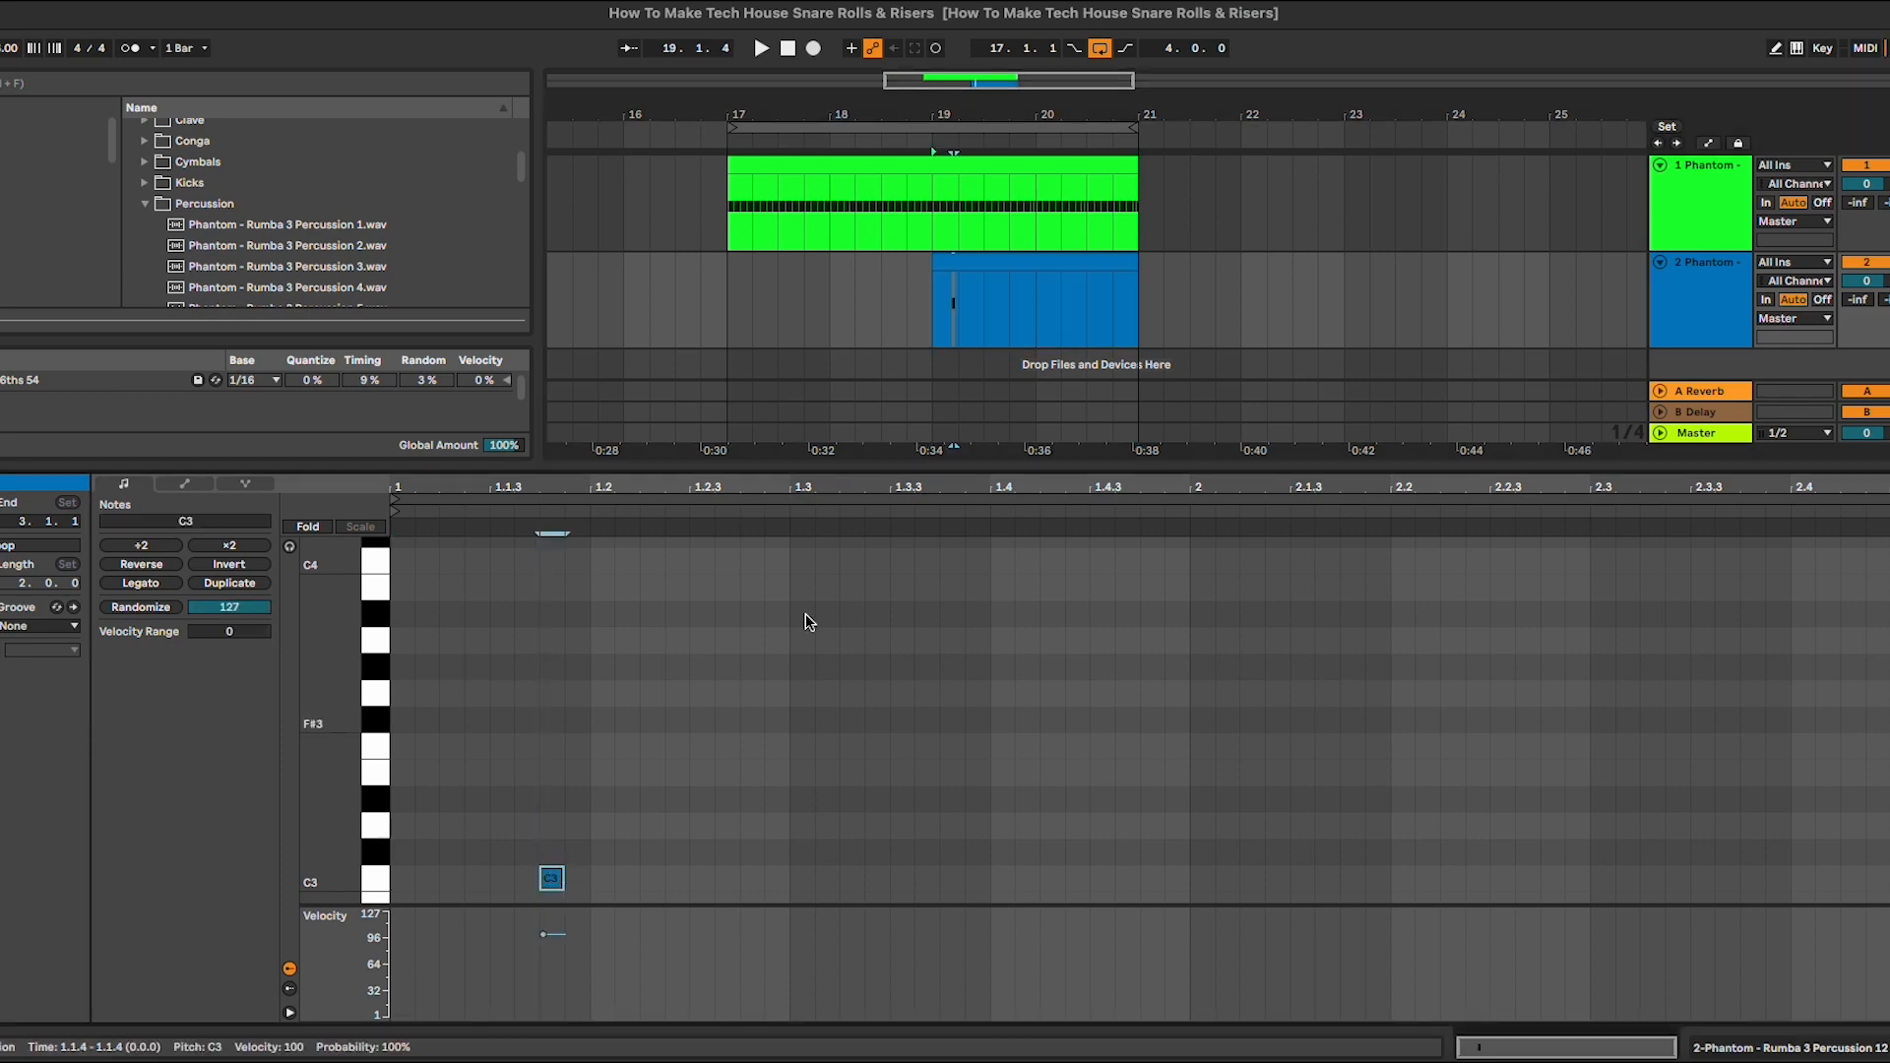
{"action": "left_click", "coordinate": [827, 325]}
{"action": "key", "text": "space"}
{"action": "left_click", "coordinate": [1075, 327]}
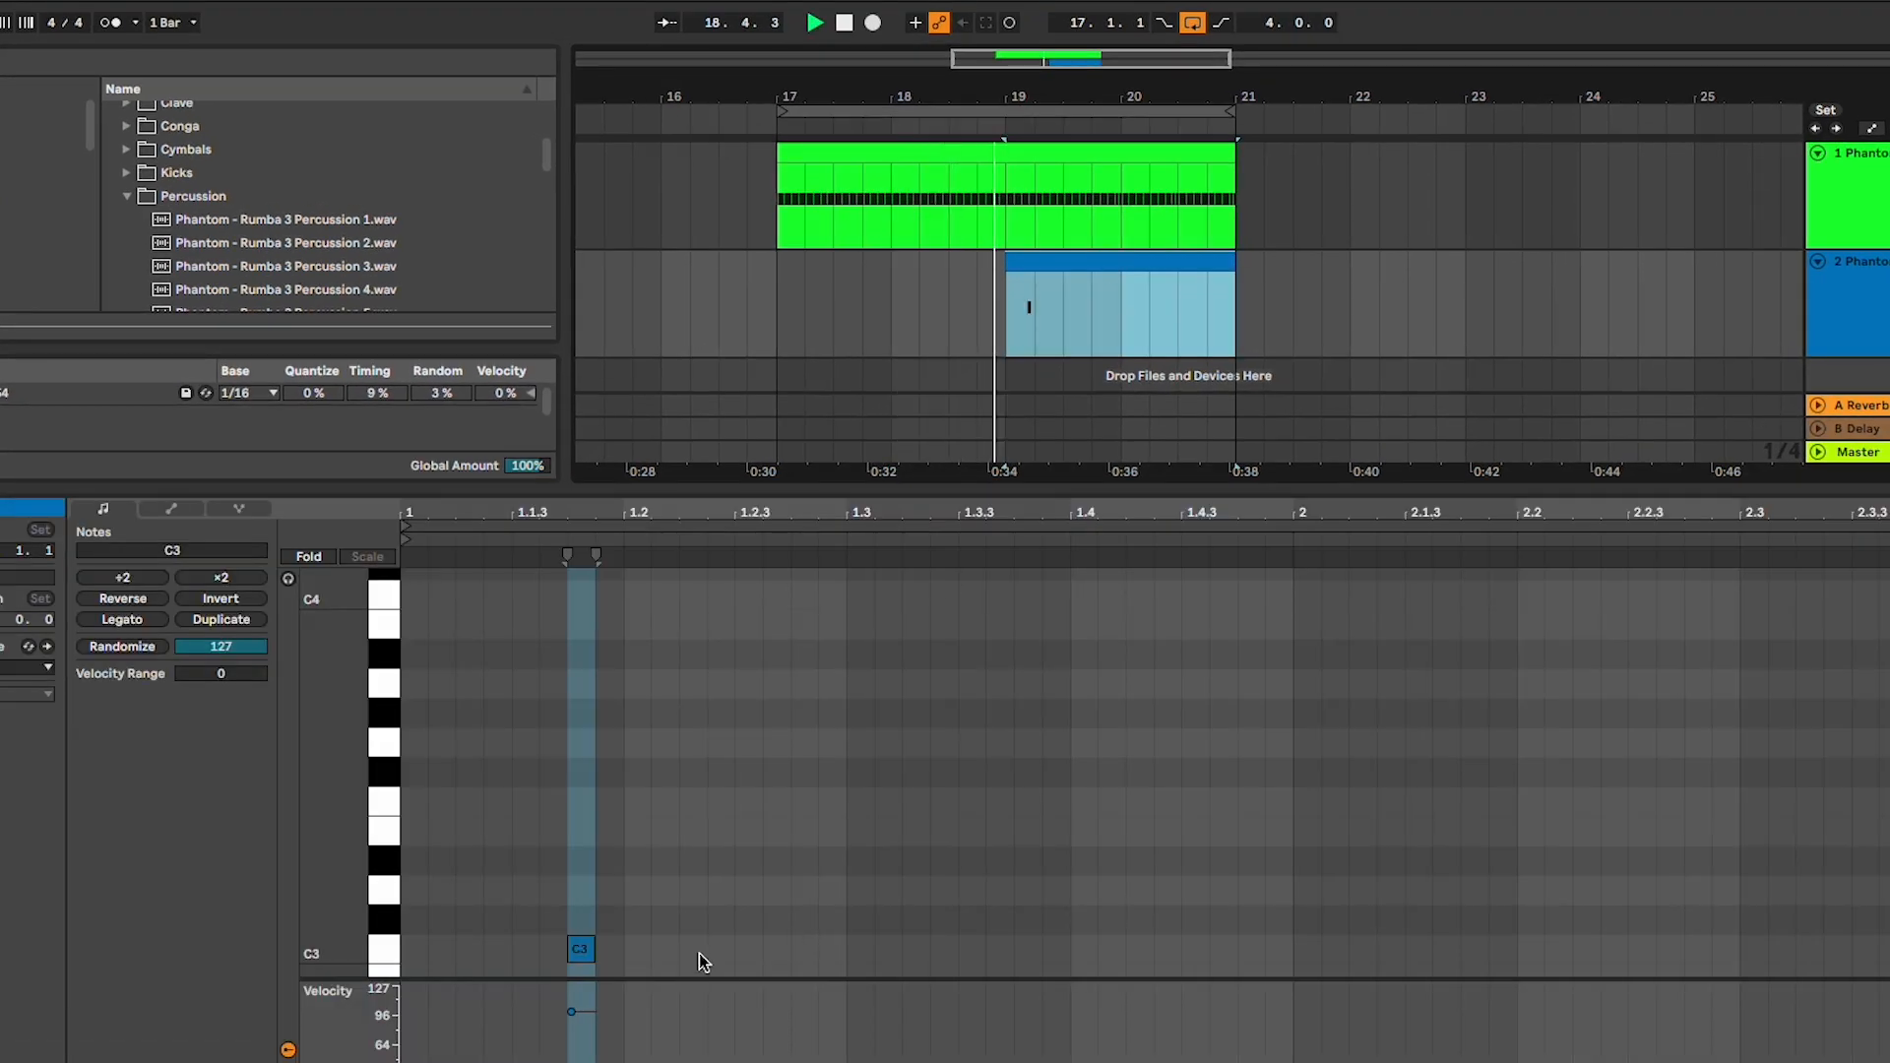
Add syncopated C3 percussion notes at 1.2.3, 1.3.2, 1.3.4 and 1.4.3, leaving the second bar's downbeat empty.
{"action": "double_click", "coordinate": [746, 949]}
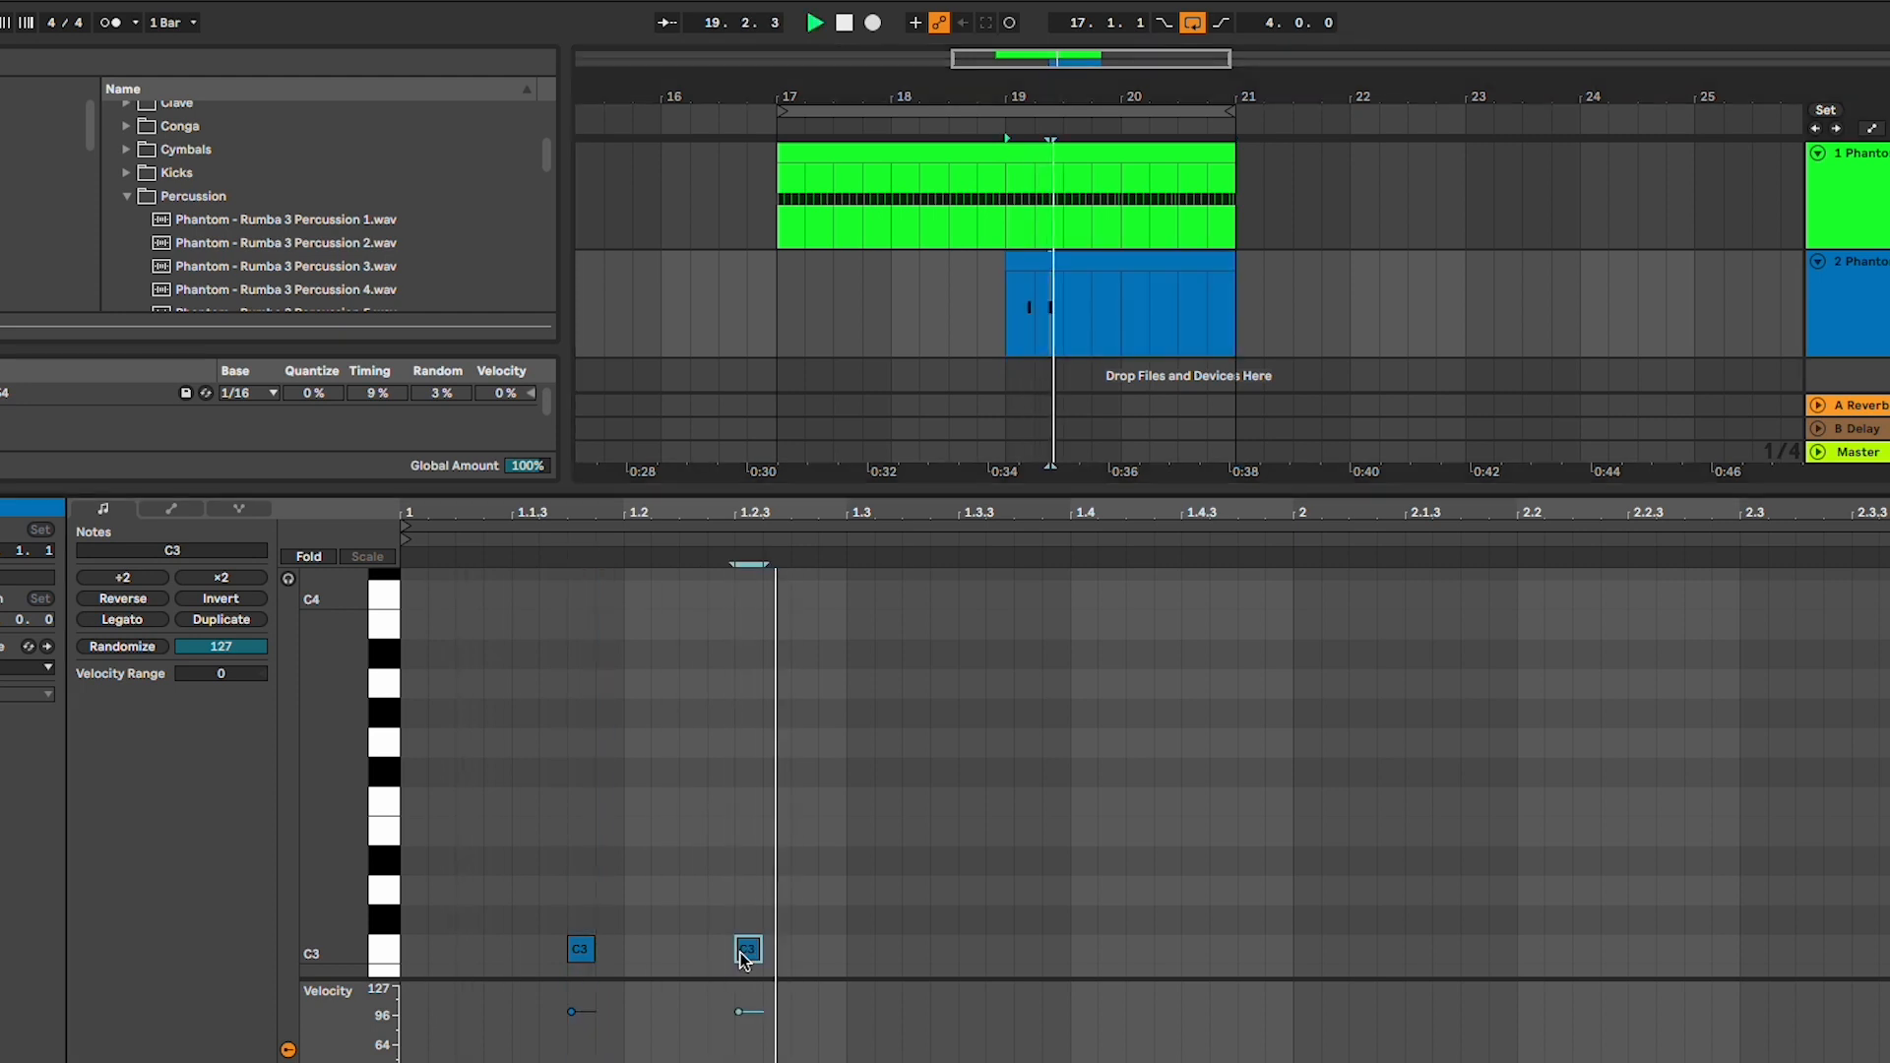
{"action": "double_click", "coordinate": [914, 947]}
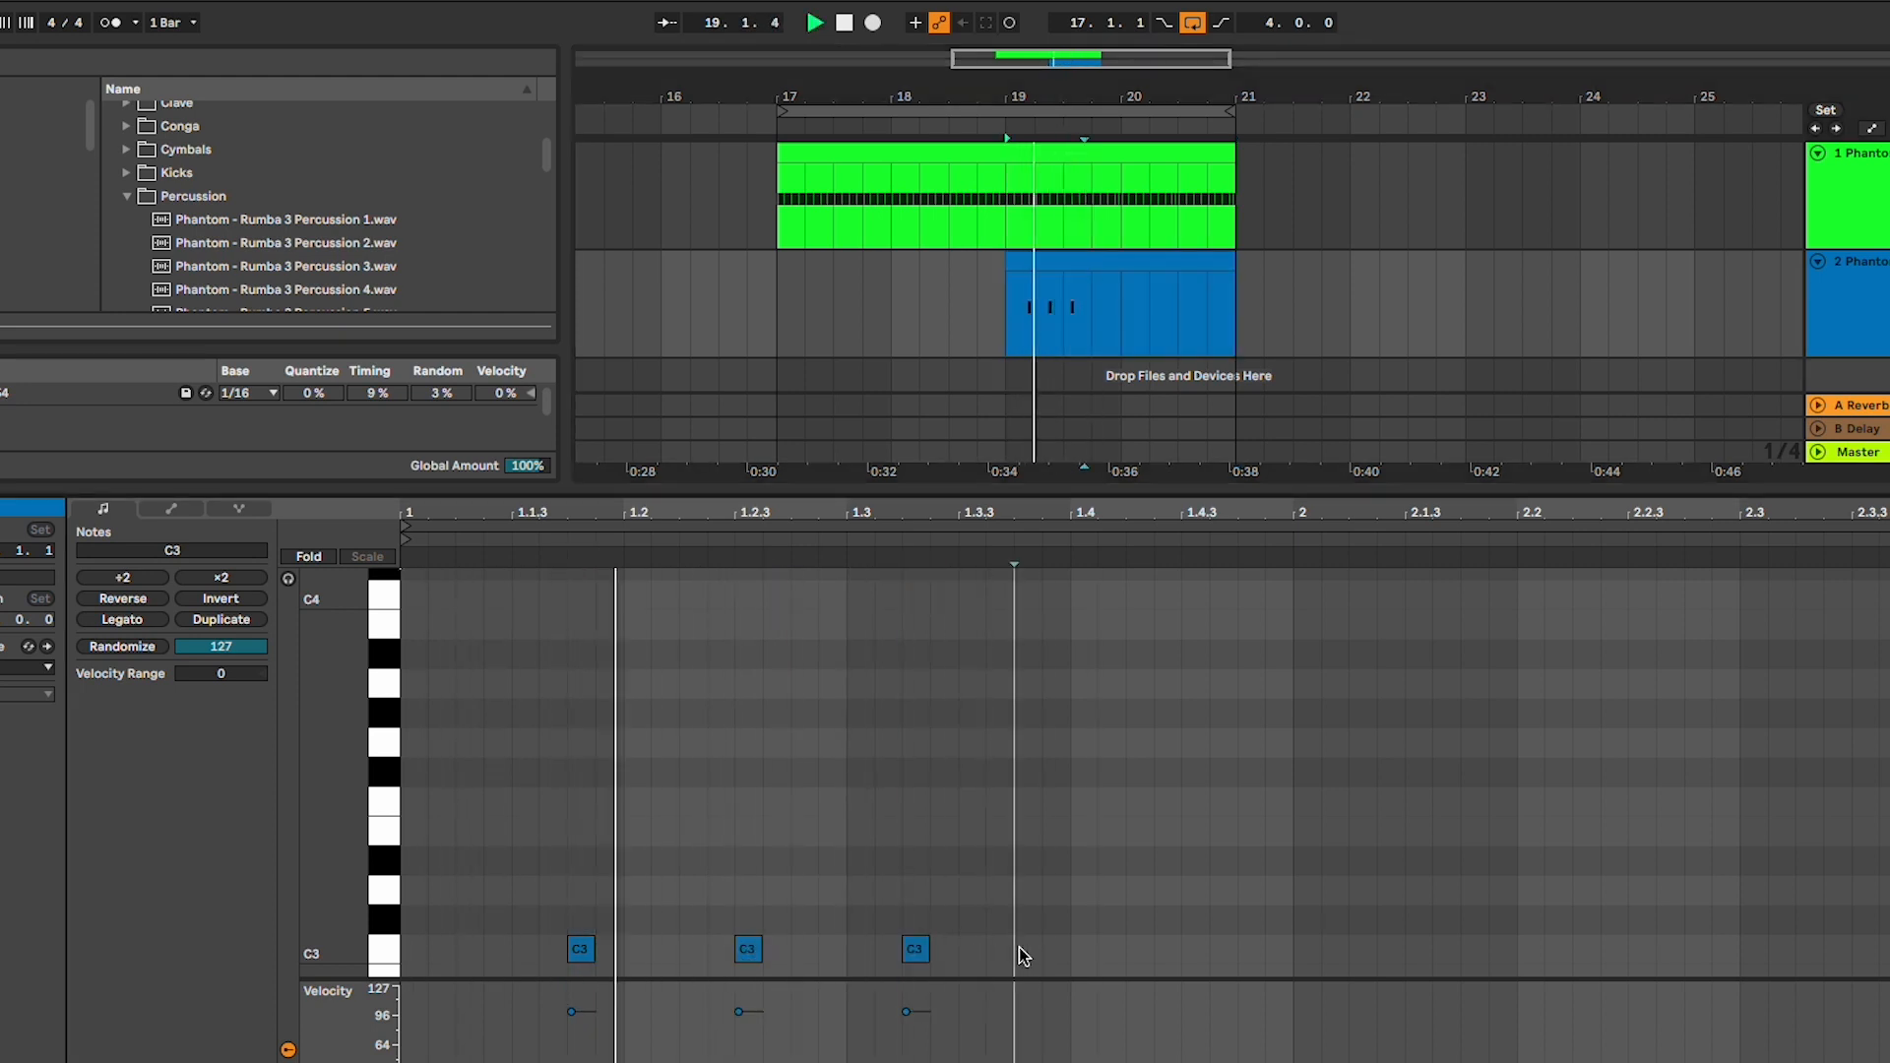
{"action": "double_click", "coordinate": [1022, 951]}
{"action": "double_click", "coordinate": [1199, 952]}
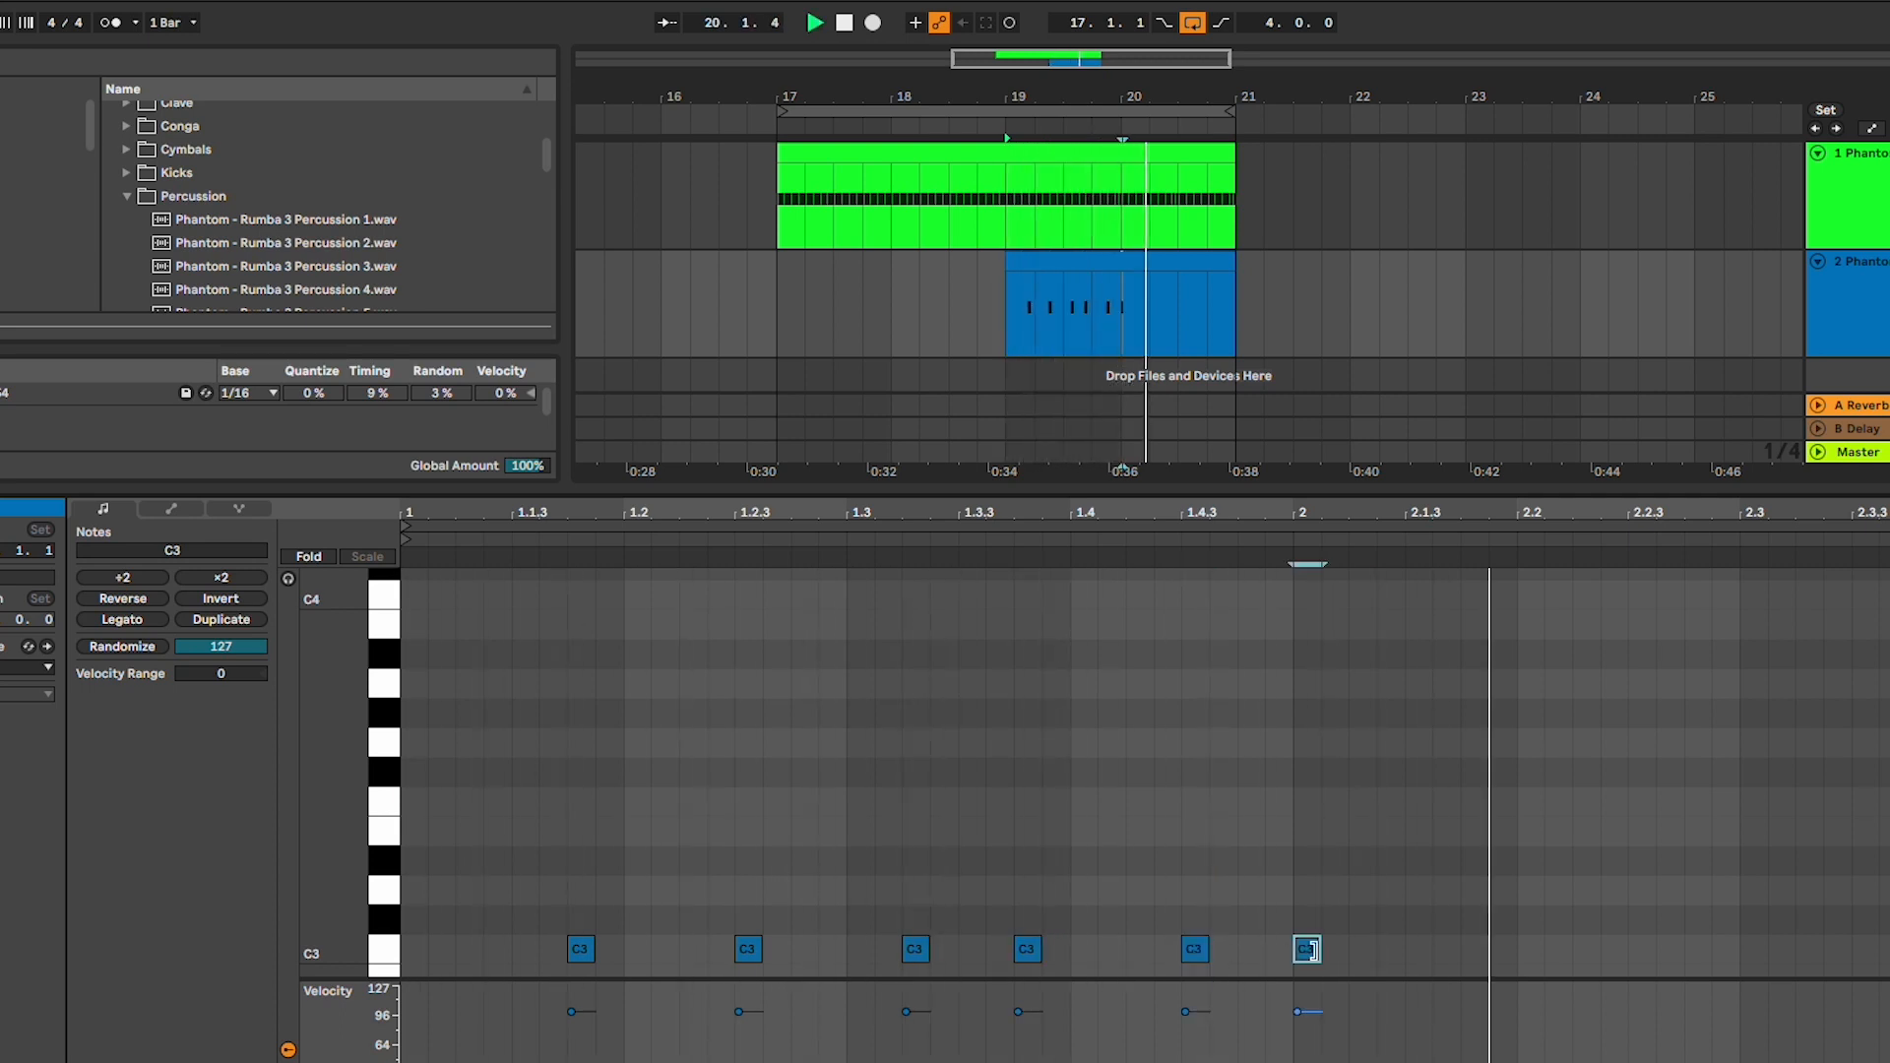
{"action": "left_click", "coordinate": [1309, 947]}
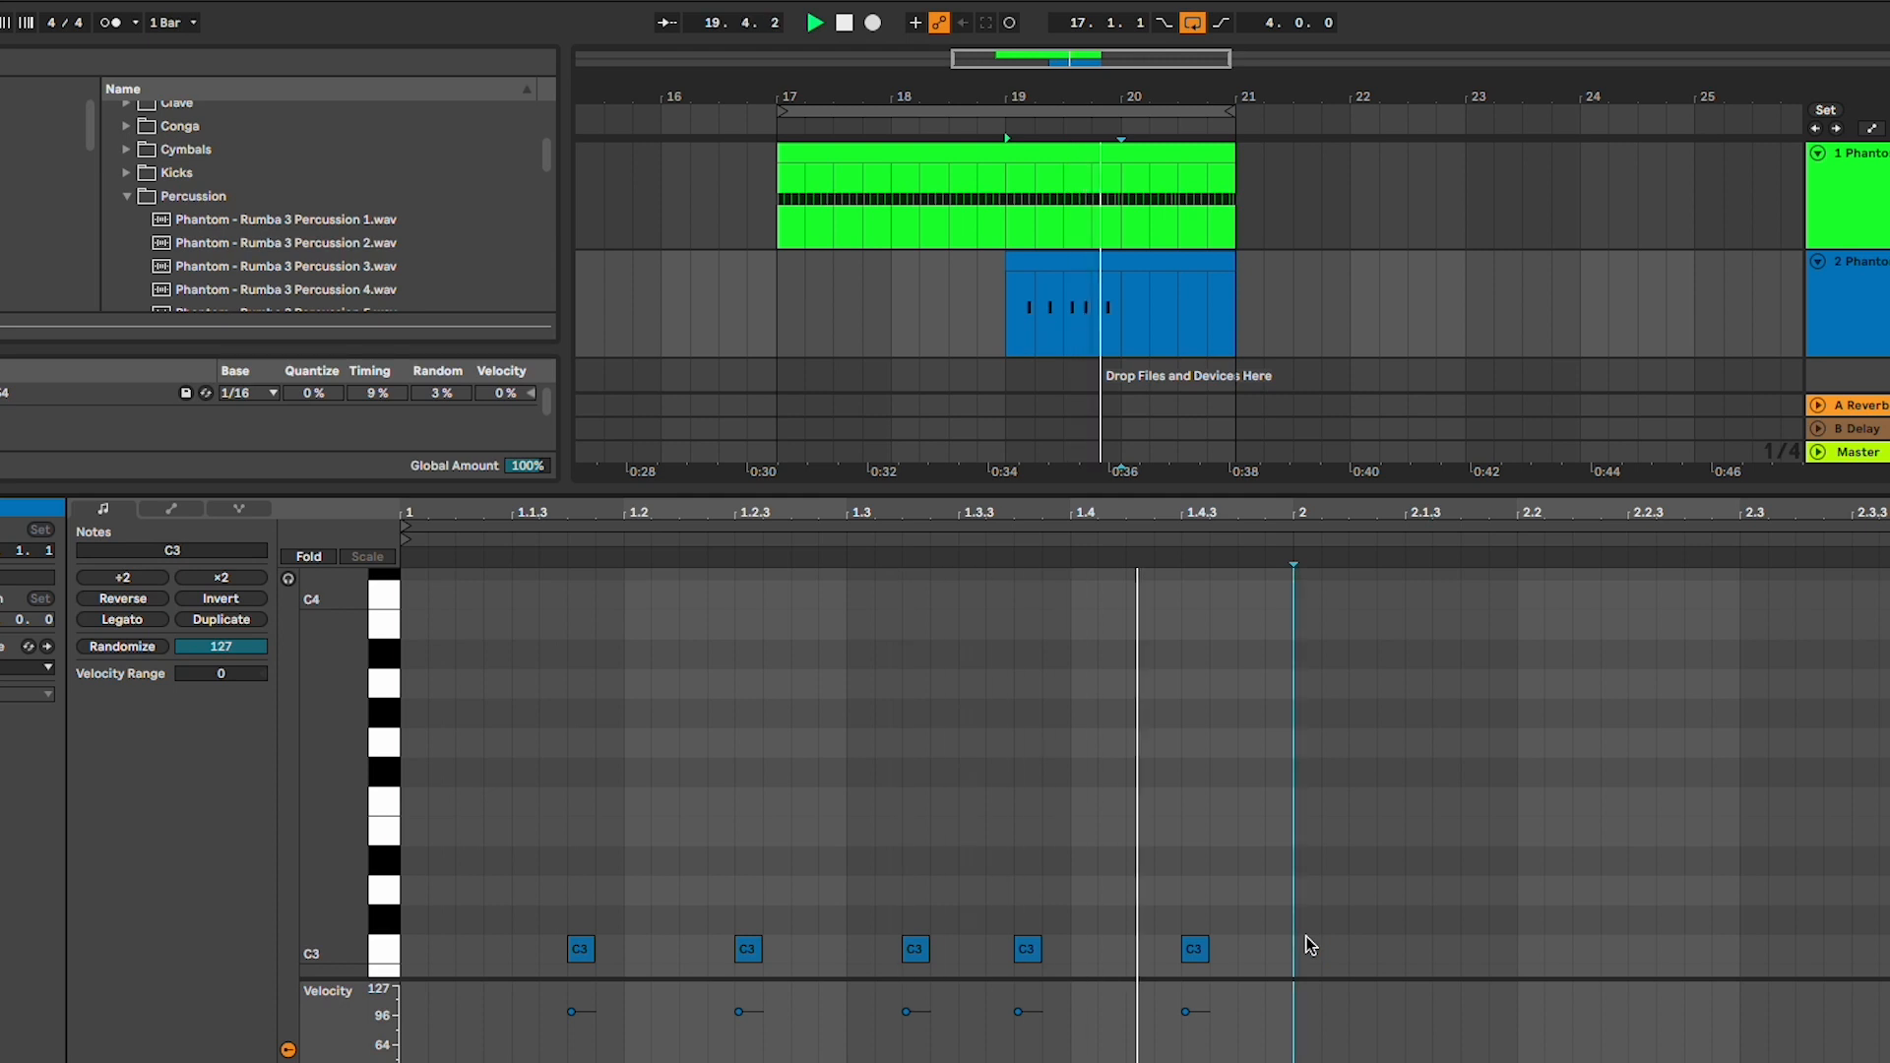
Duplicate the percussion pattern into the clip's second bar and add closely spaced C3 notes towards the end of the clip.
{"action": "key", "text": "ctrl+d"}
{"action": "double_click", "coordinate": [1886, 949]}
{"action": "left_click", "coordinate": [1888, 949]}
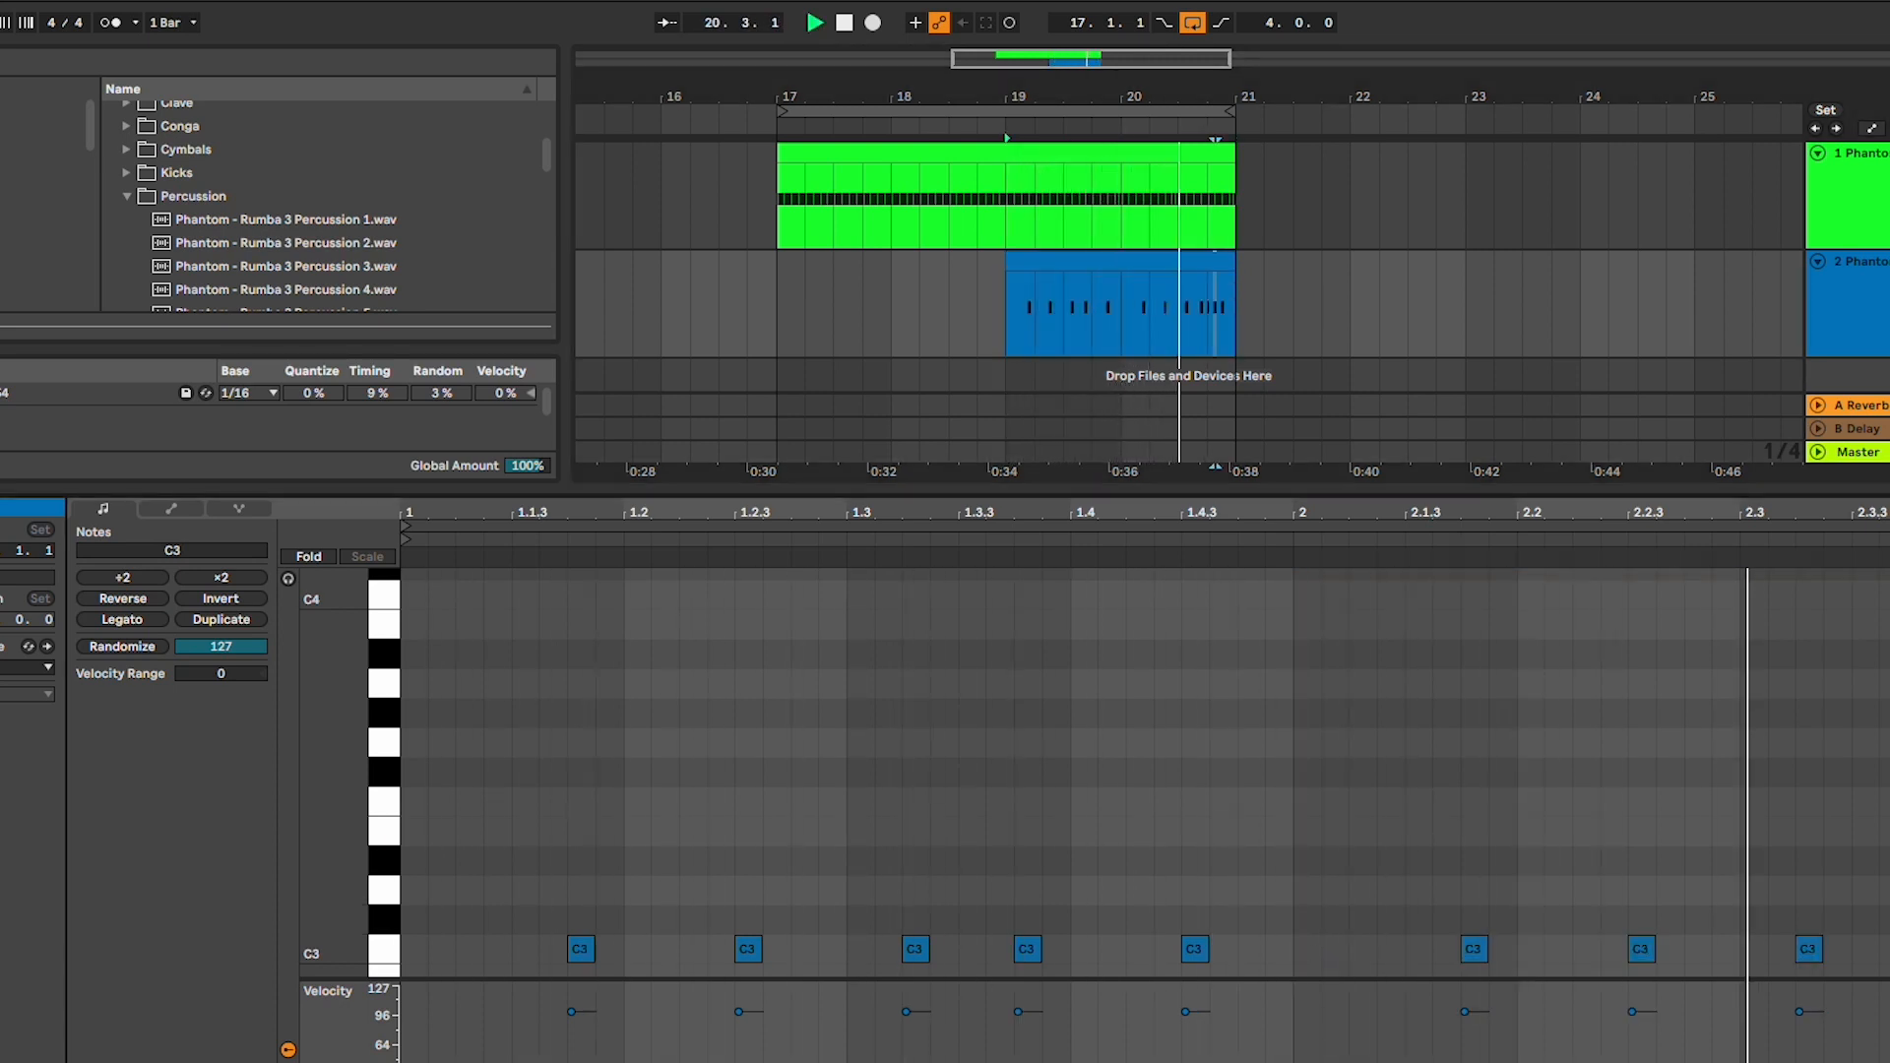
Play the percussion layer with the snare roll and set the percussion track's volume to -1.7 dB.
{"action": "left_click", "coordinate": [1205, 266]}
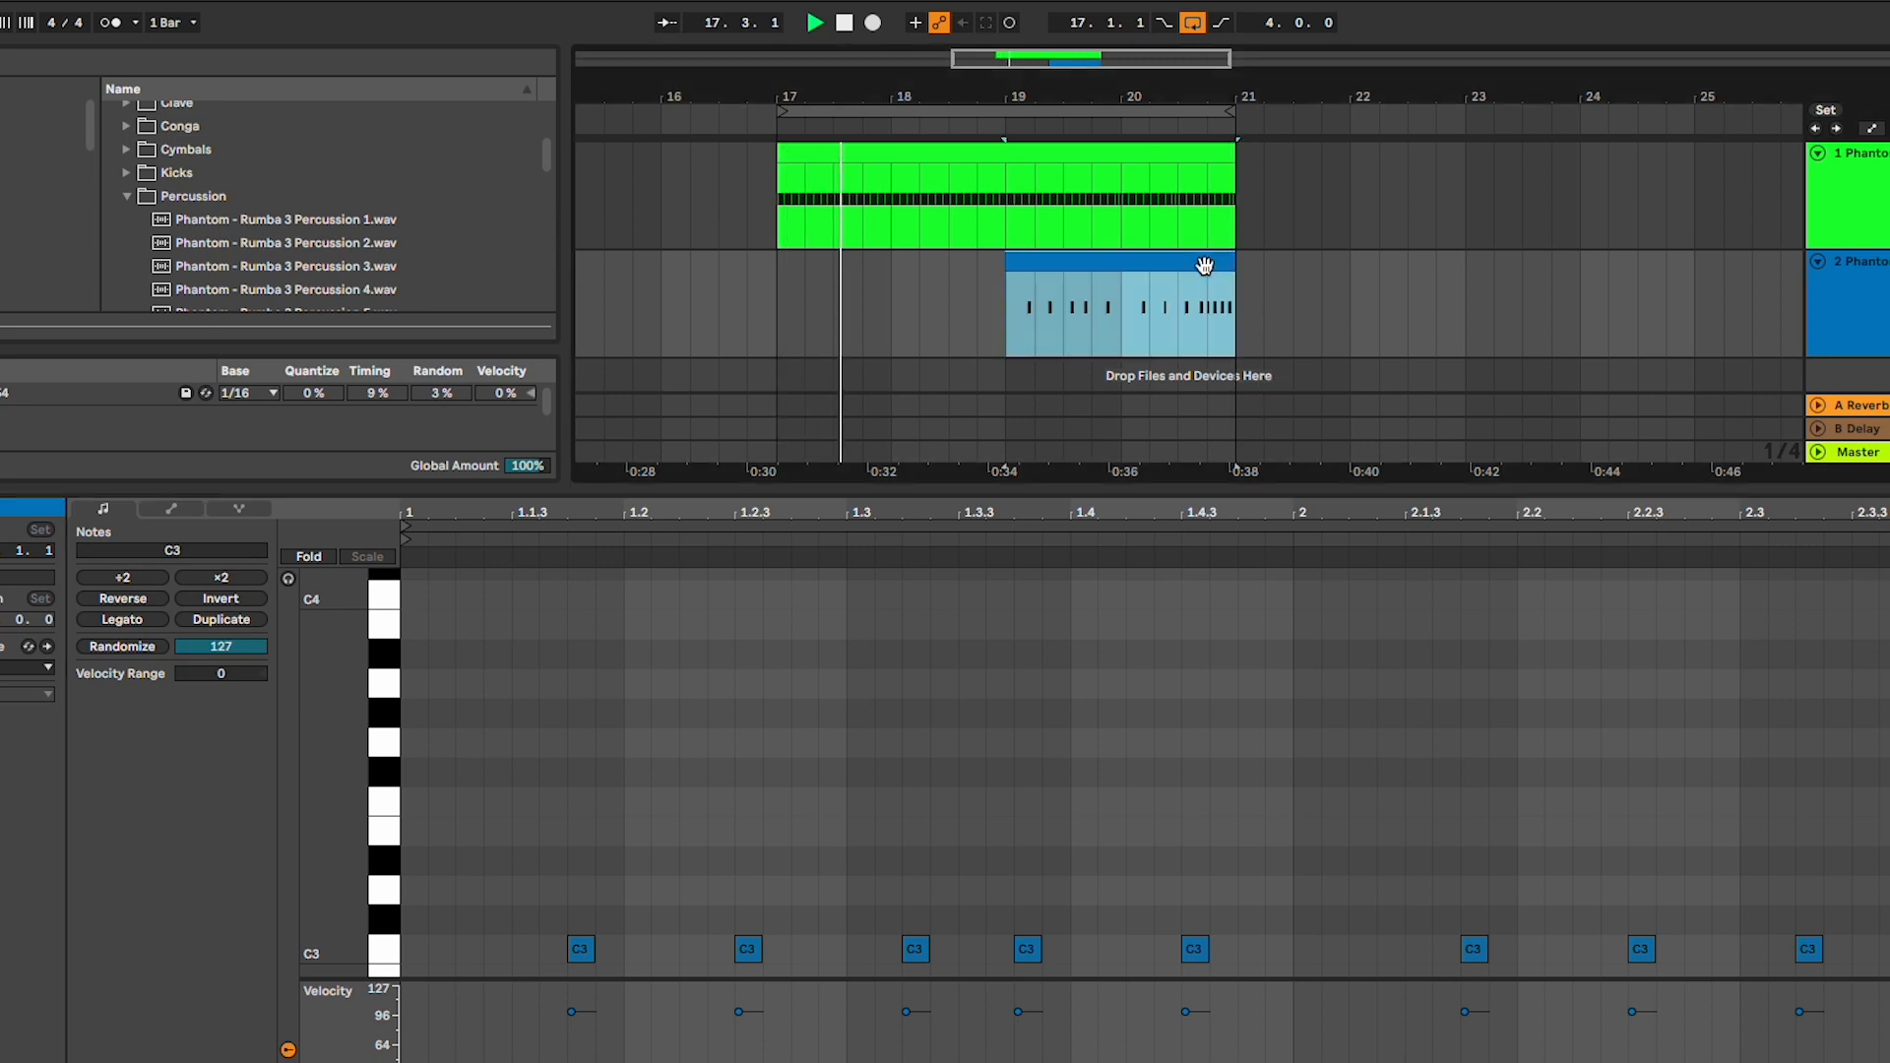
{"action": "left_click", "coordinate": [1856, 294]}
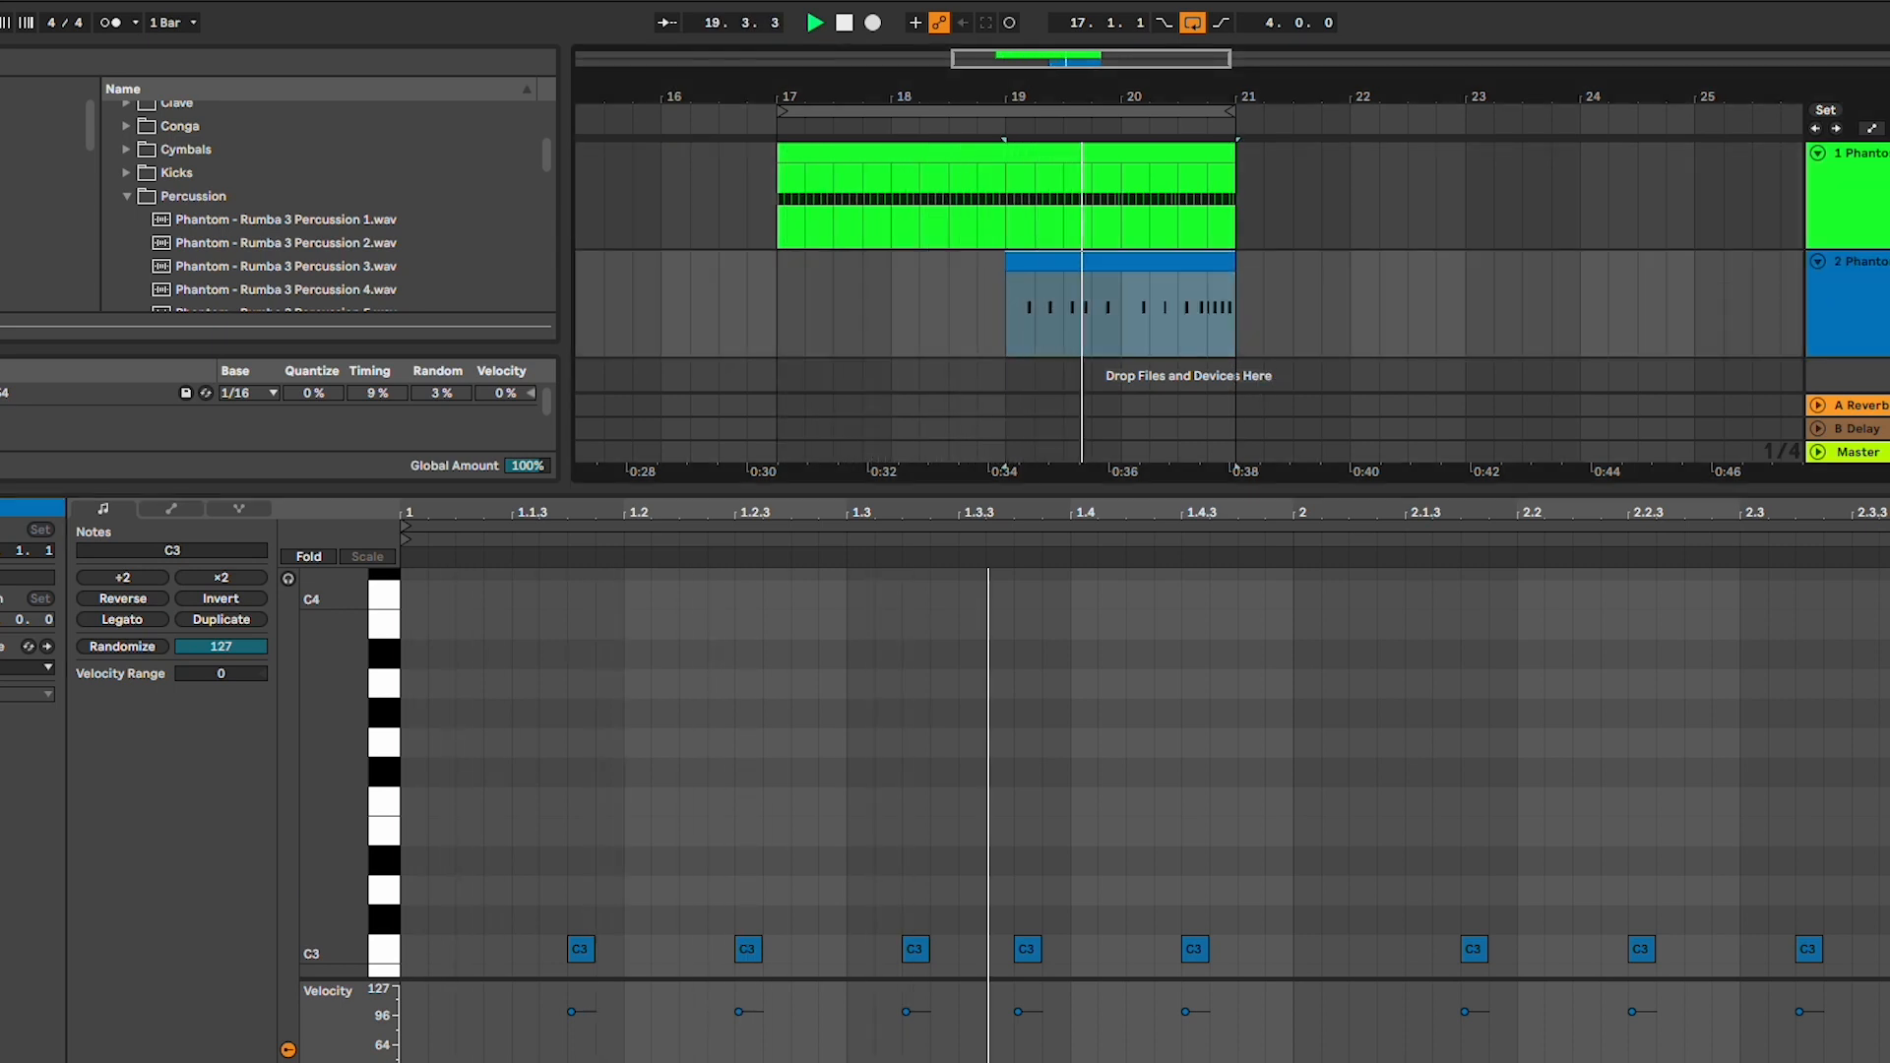
{"action": "left_click", "coordinate": [1885, 313]}
{"action": "left_click", "coordinate": [1189, 275]}
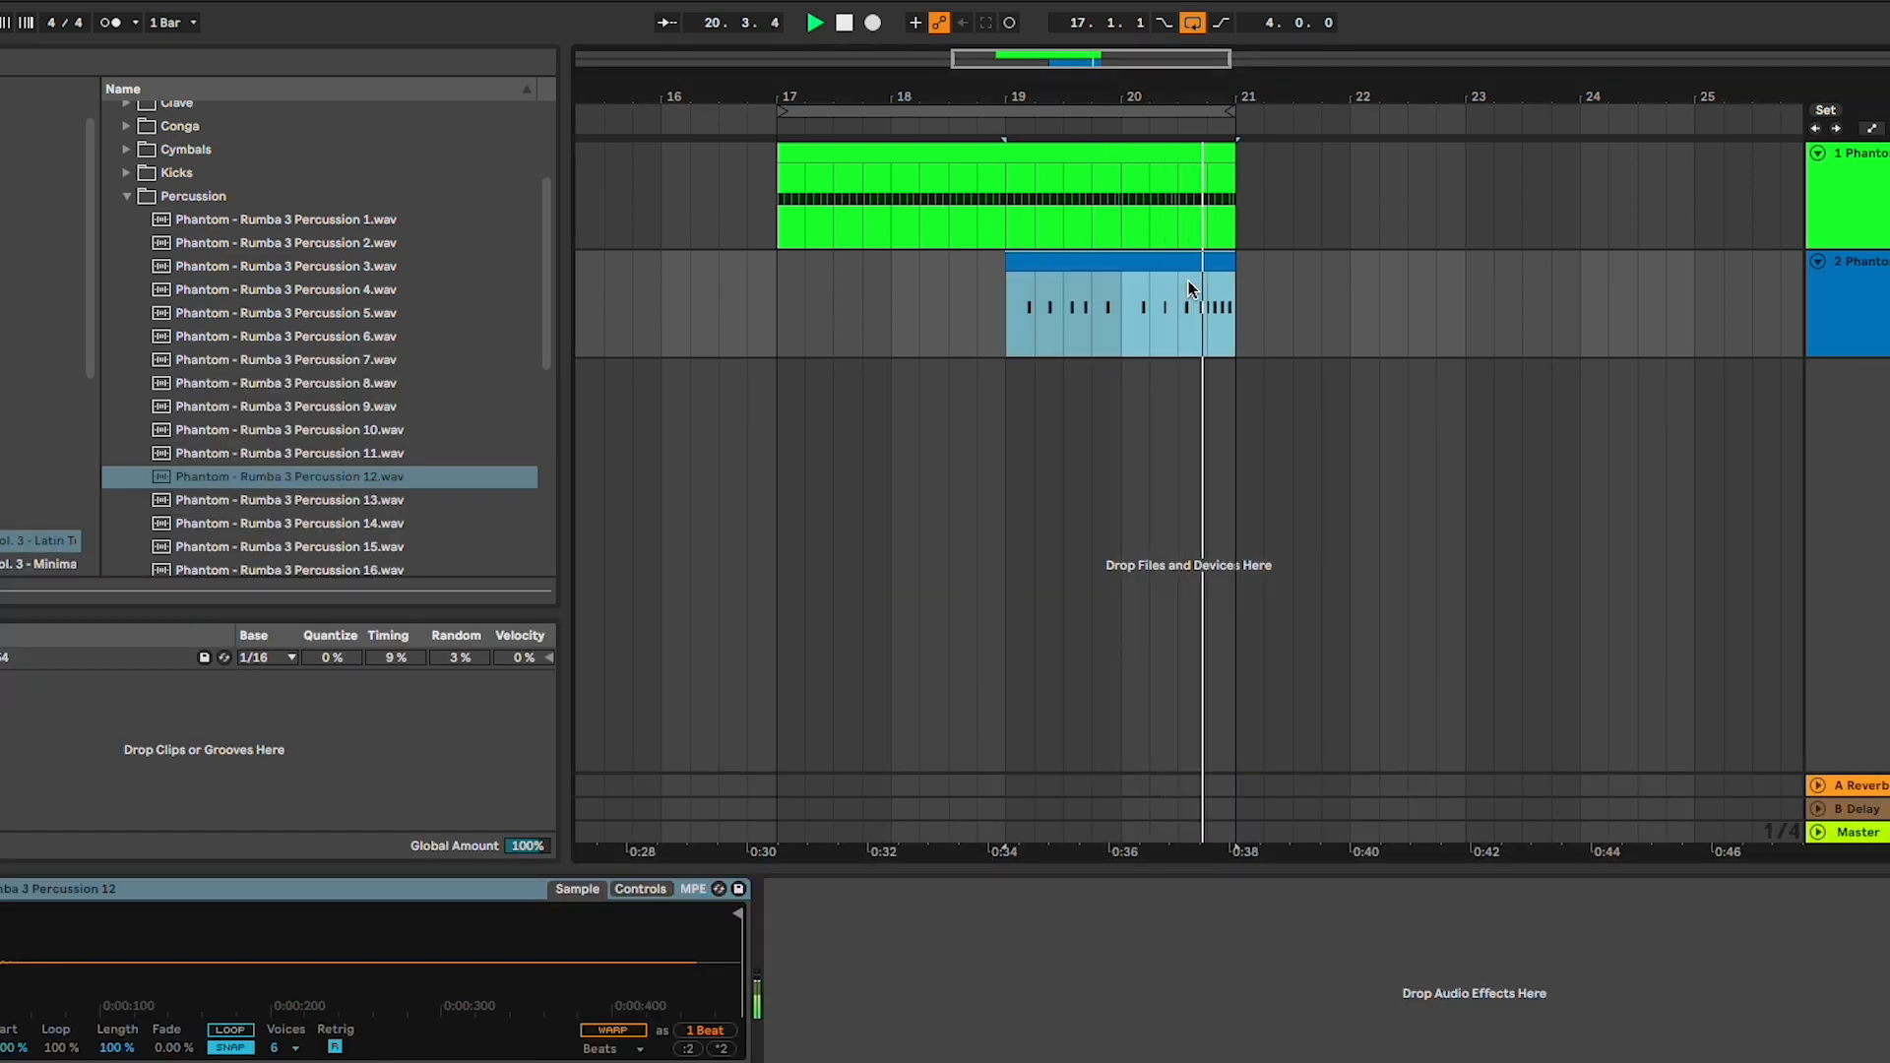
{"action": "key", "text": "space"}
Audition the cymbal crashes and place Phantom - Rumba 3 Crash 5 on a new audio track at bar 17.
{"action": "left_click", "coordinate": [159, 151]}
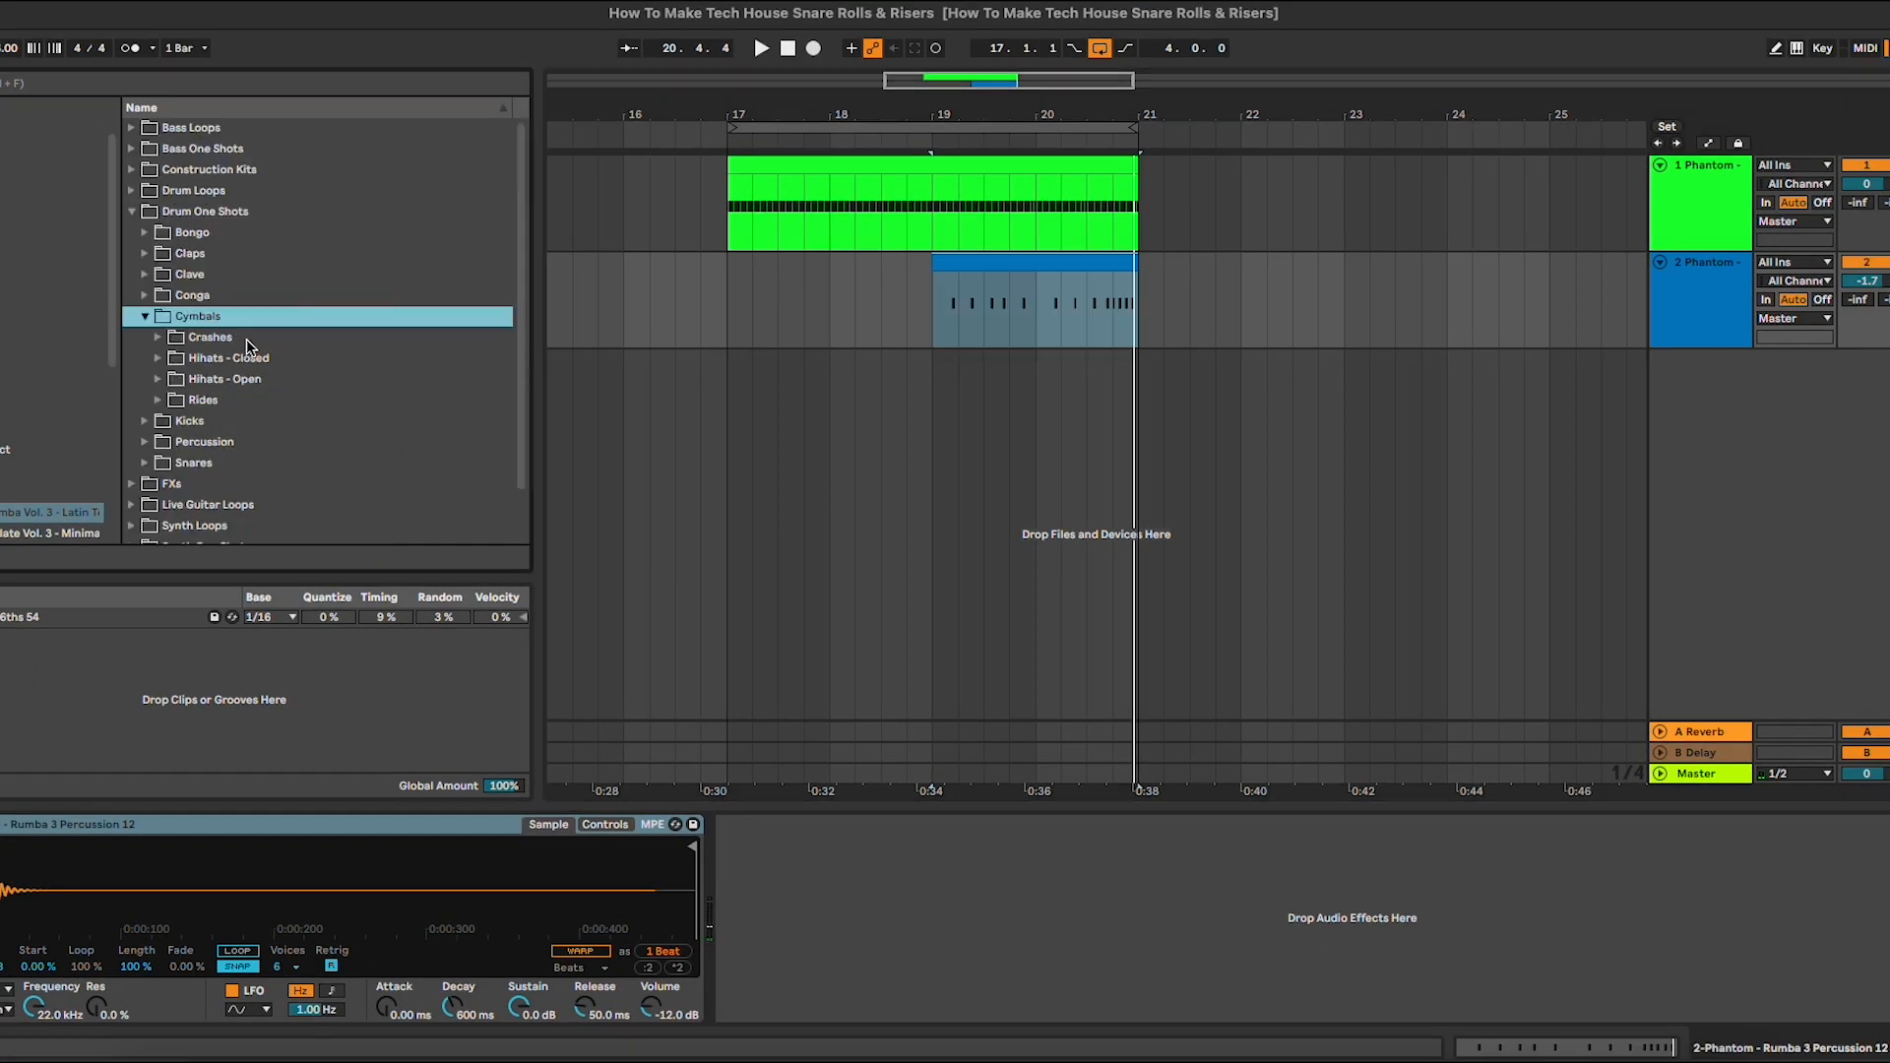
{"action": "double_click", "coordinate": [246, 339]}
{"action": "scroll", "coordinate": [295, 315], "scroll_direction": "down", "scroll_amount": 2}
{"action": "left_click", "coordinate": [328, 301]}
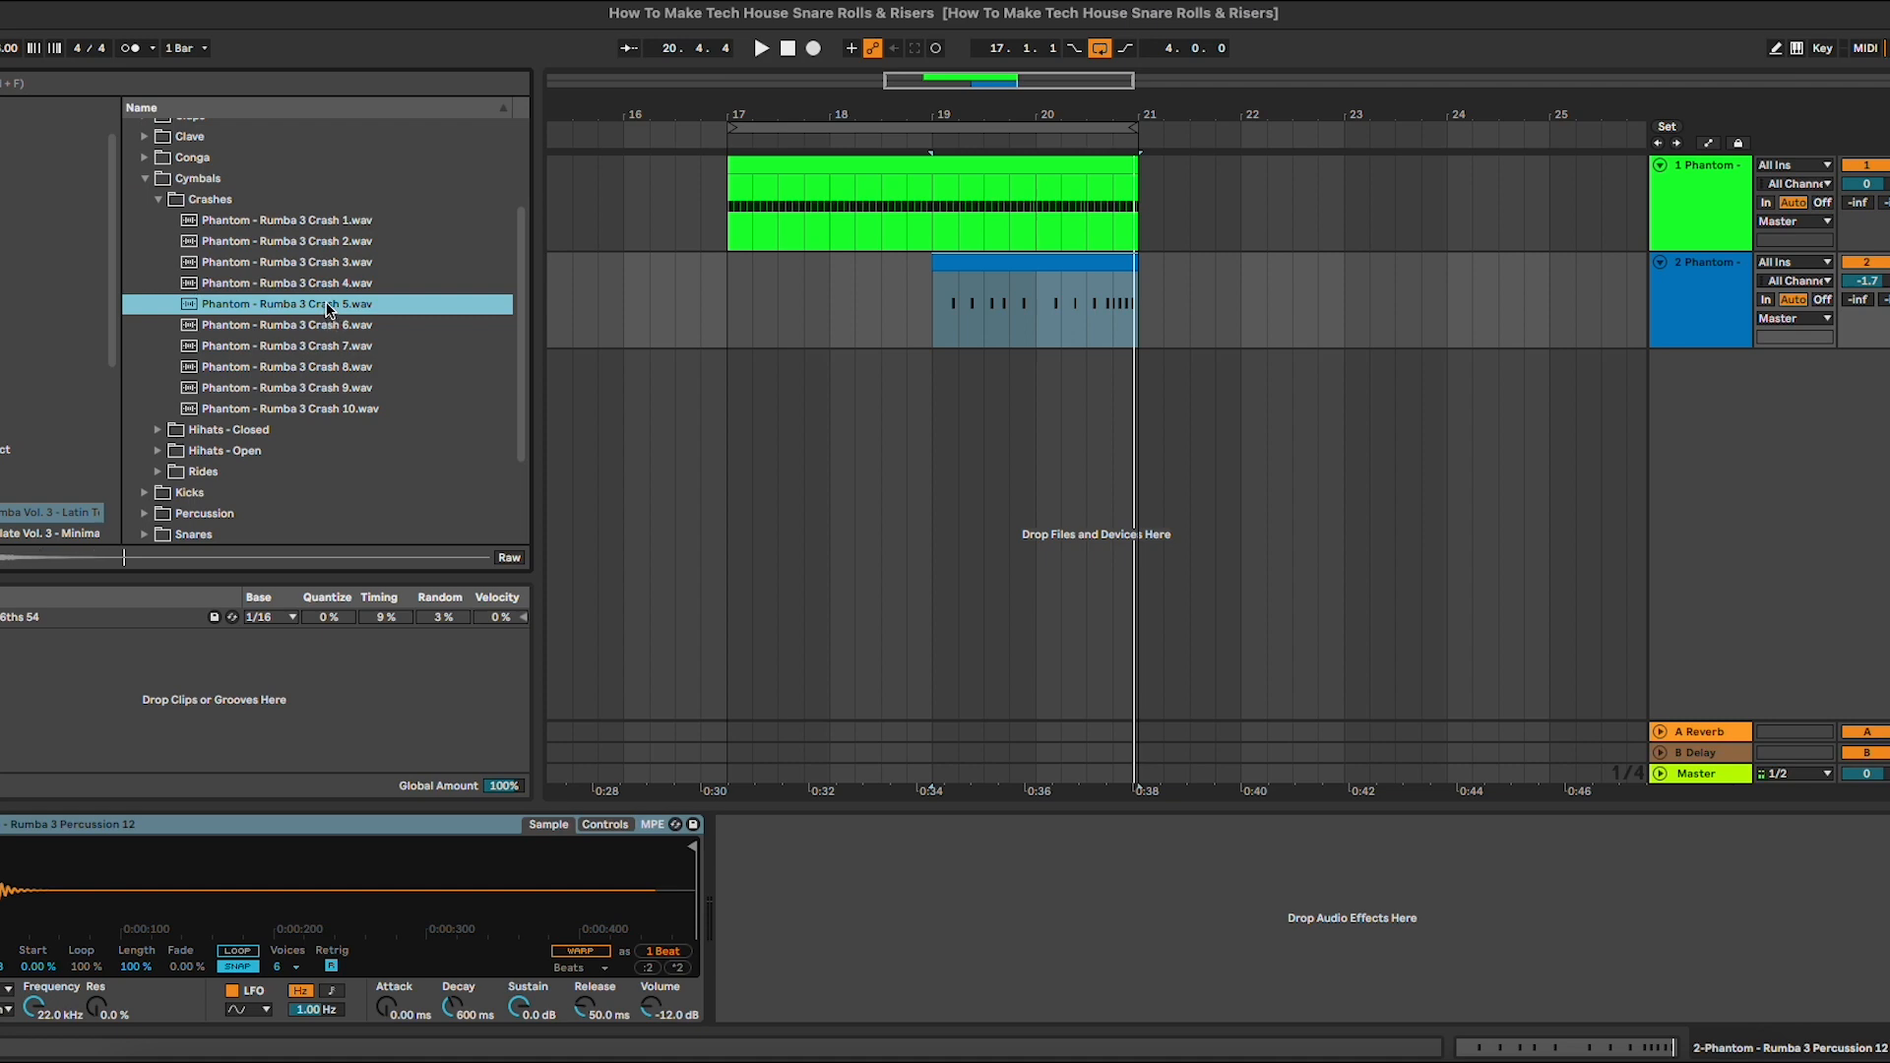
{"action": "left_click_drag", "start_coordinate": [328, 308], "coordinate": [754, 415]}
Repeat the crash every two beats through bars 17 and 18 and every beat through bar 19, and start playback.
{"action": "key", "text": "ctrl+d"}
{"action": "key", "text": "ctrl+d"}
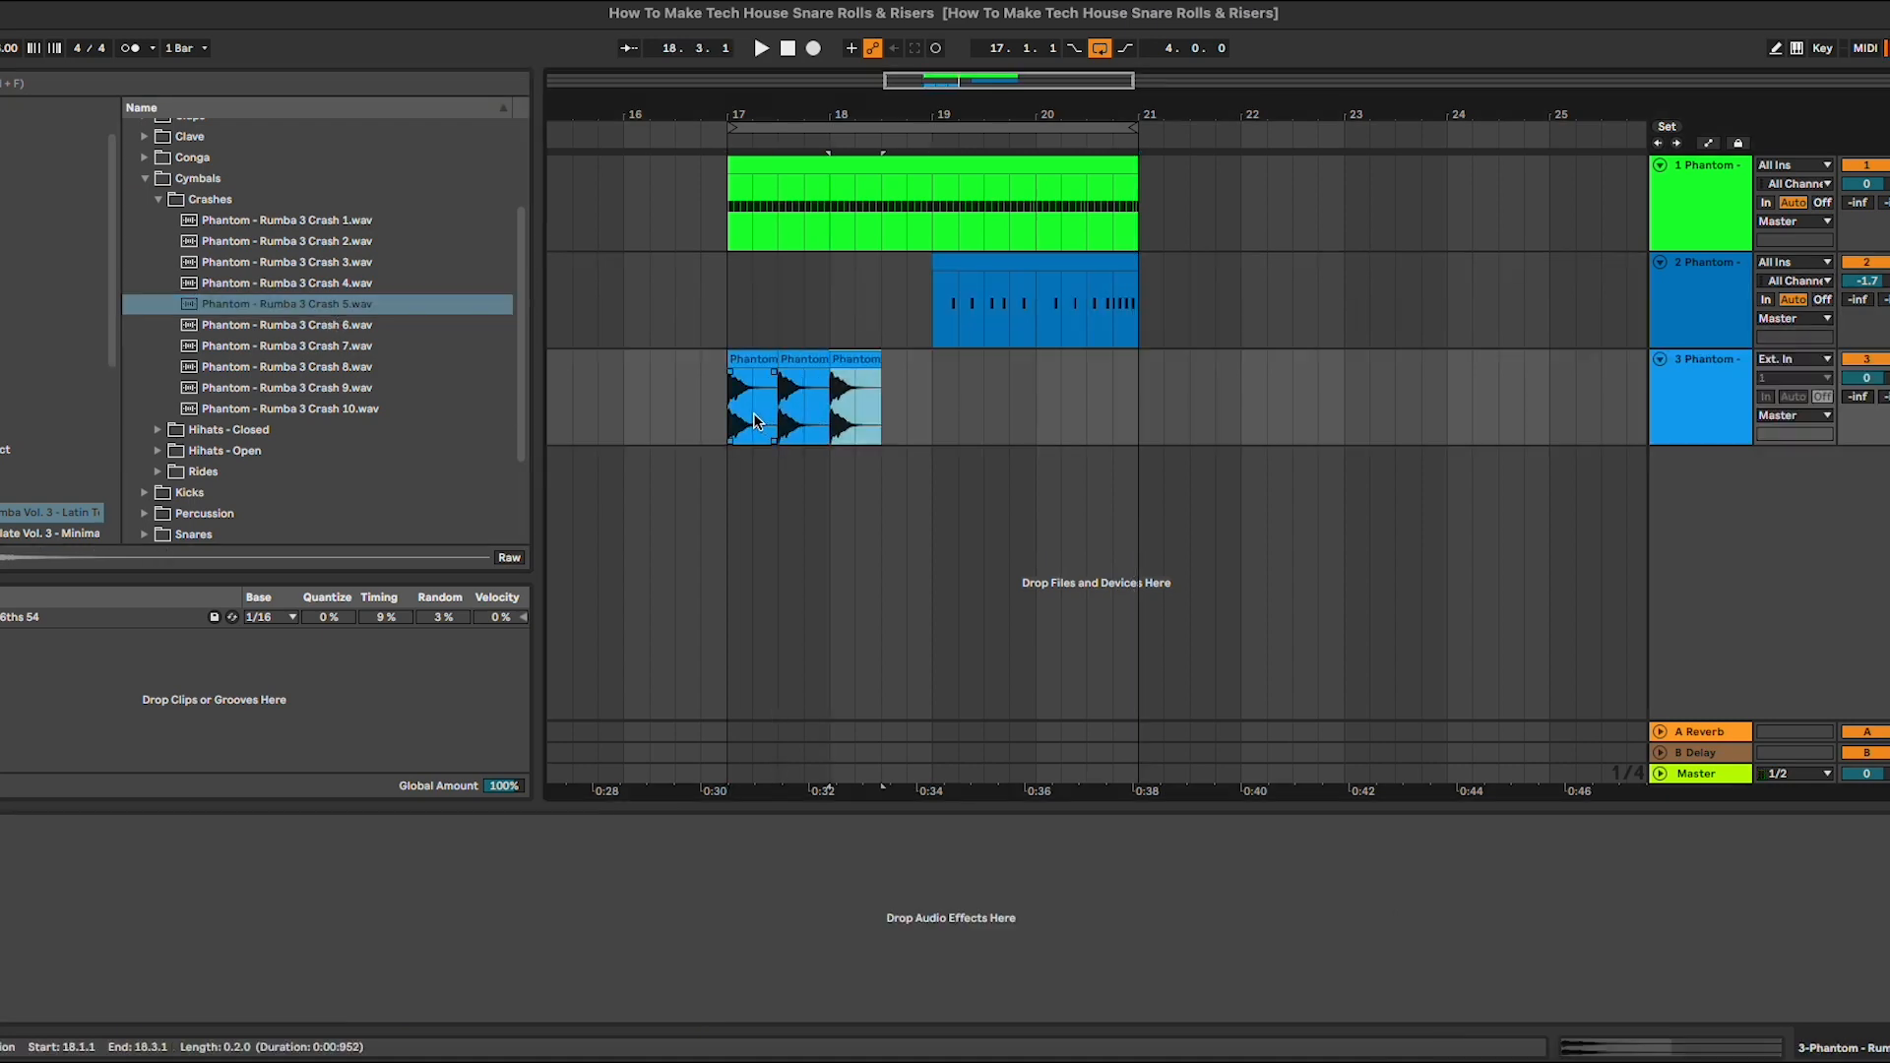
{"action": "key", "text": "ctrl+d"}
{"action": "key", "text": "space"}
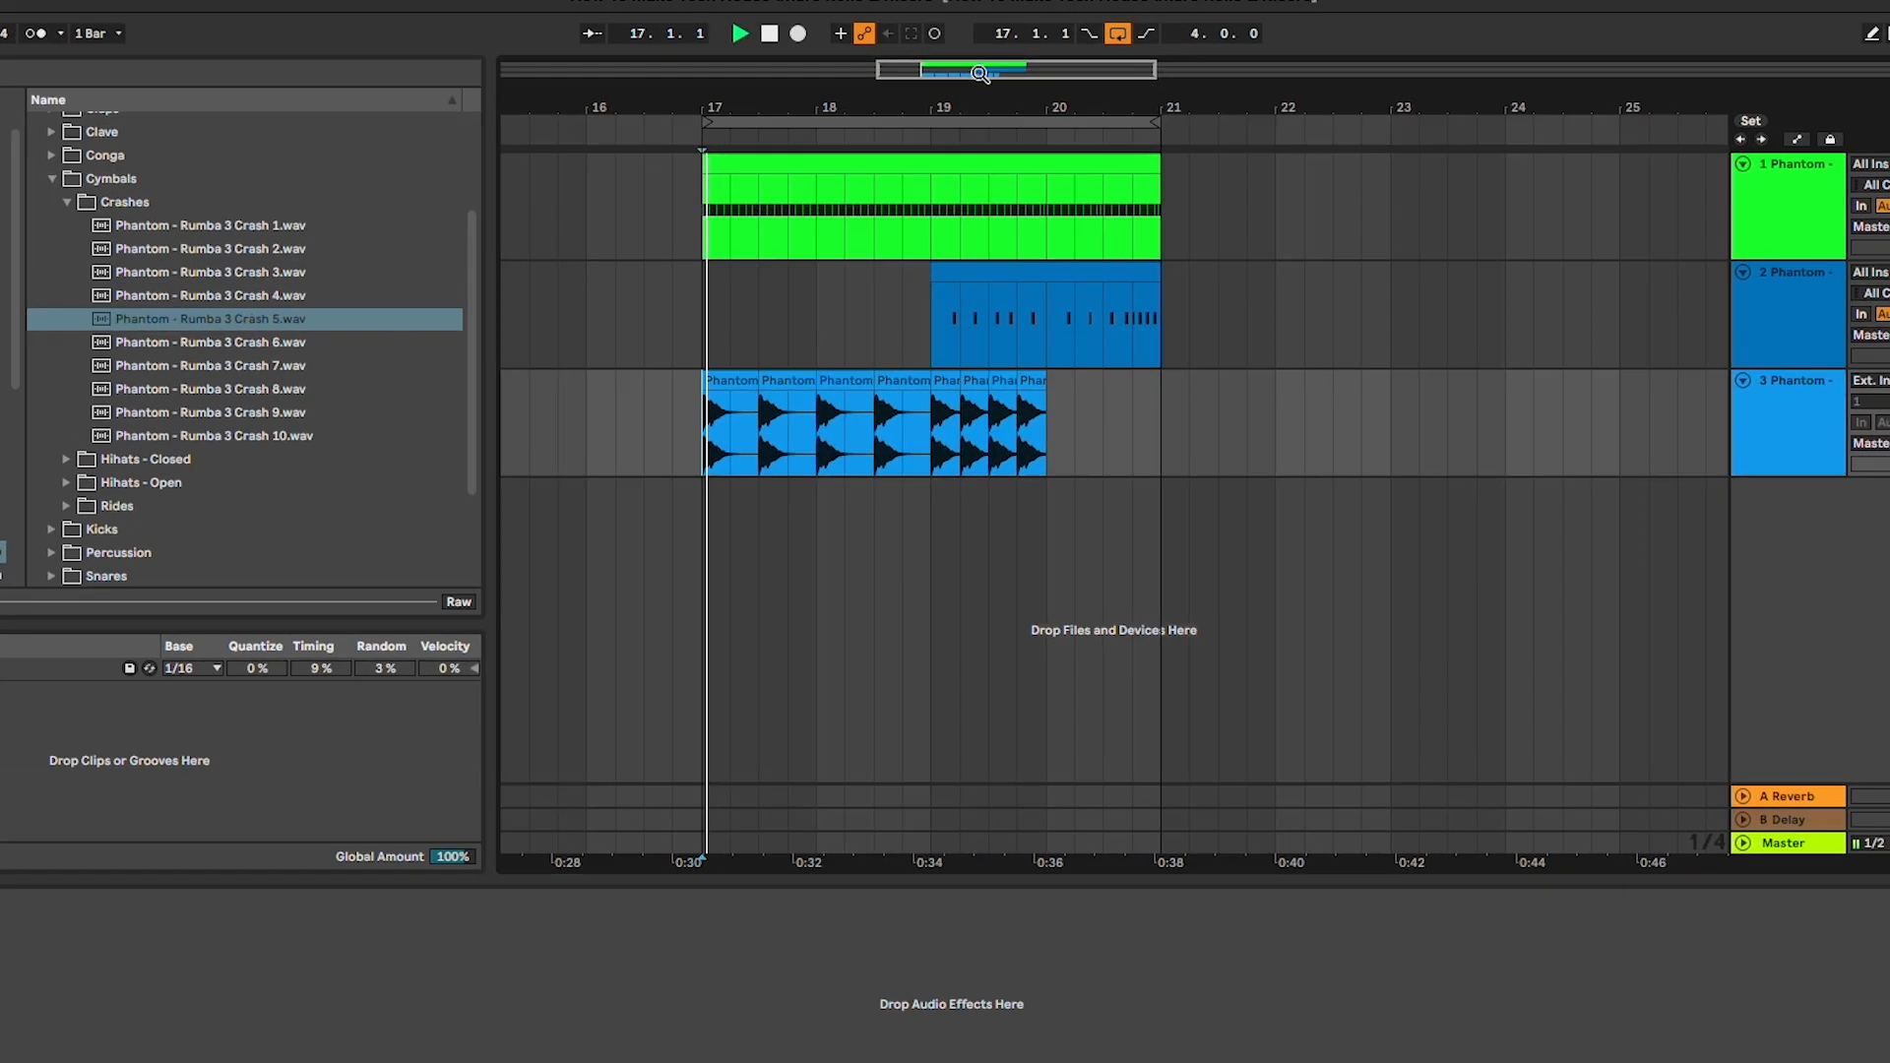
Fill bar 20 up to bar 21 with duplicated crash clips shortened to half a beat each.
{"action": "scroll", "coordinate": [1156, 392], "scroll_direction": "up", "scroll_amount": 3}
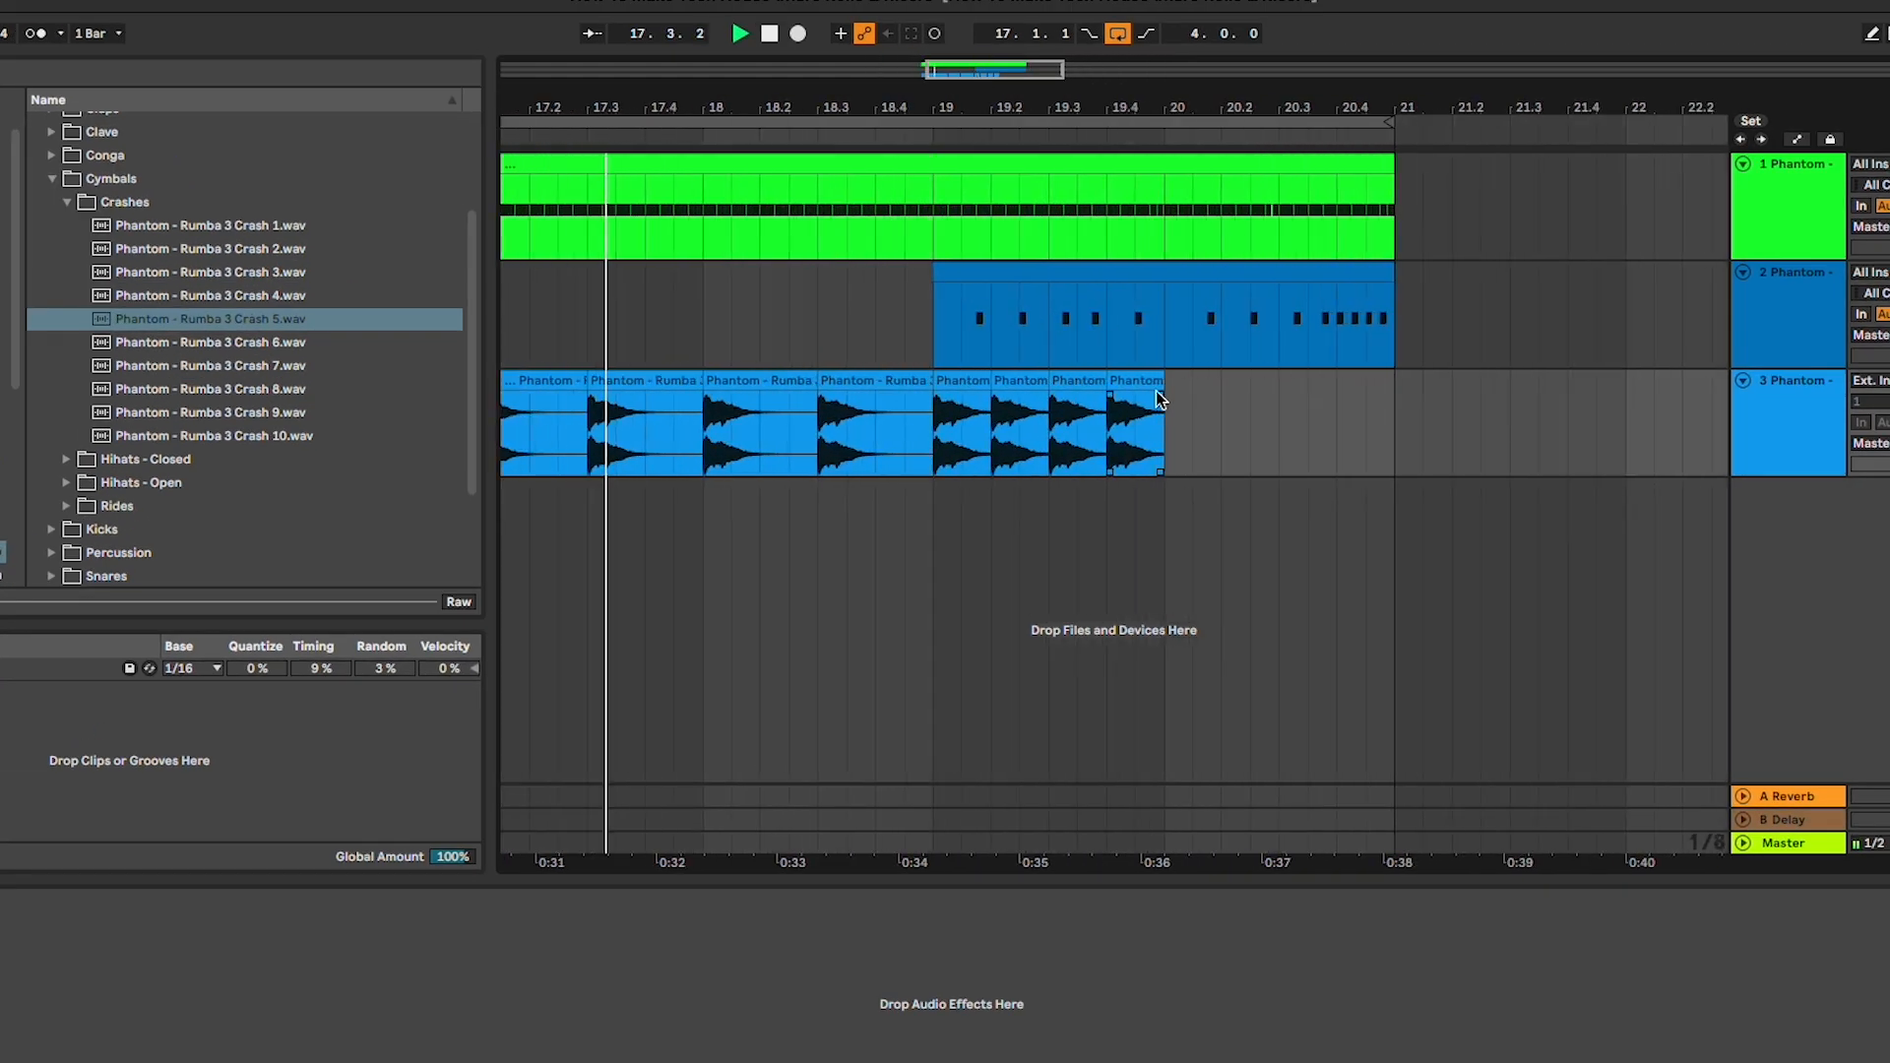
{"action": "key", "text": "ctrl+d"}
{"action": "left_click_drag", "start_coordinate": [1214, 382], "coordinate": [1201, 386]}
{"action": "key", "text": "ctrl+d"}
{"action": "key", "text": "ctrl+d"}
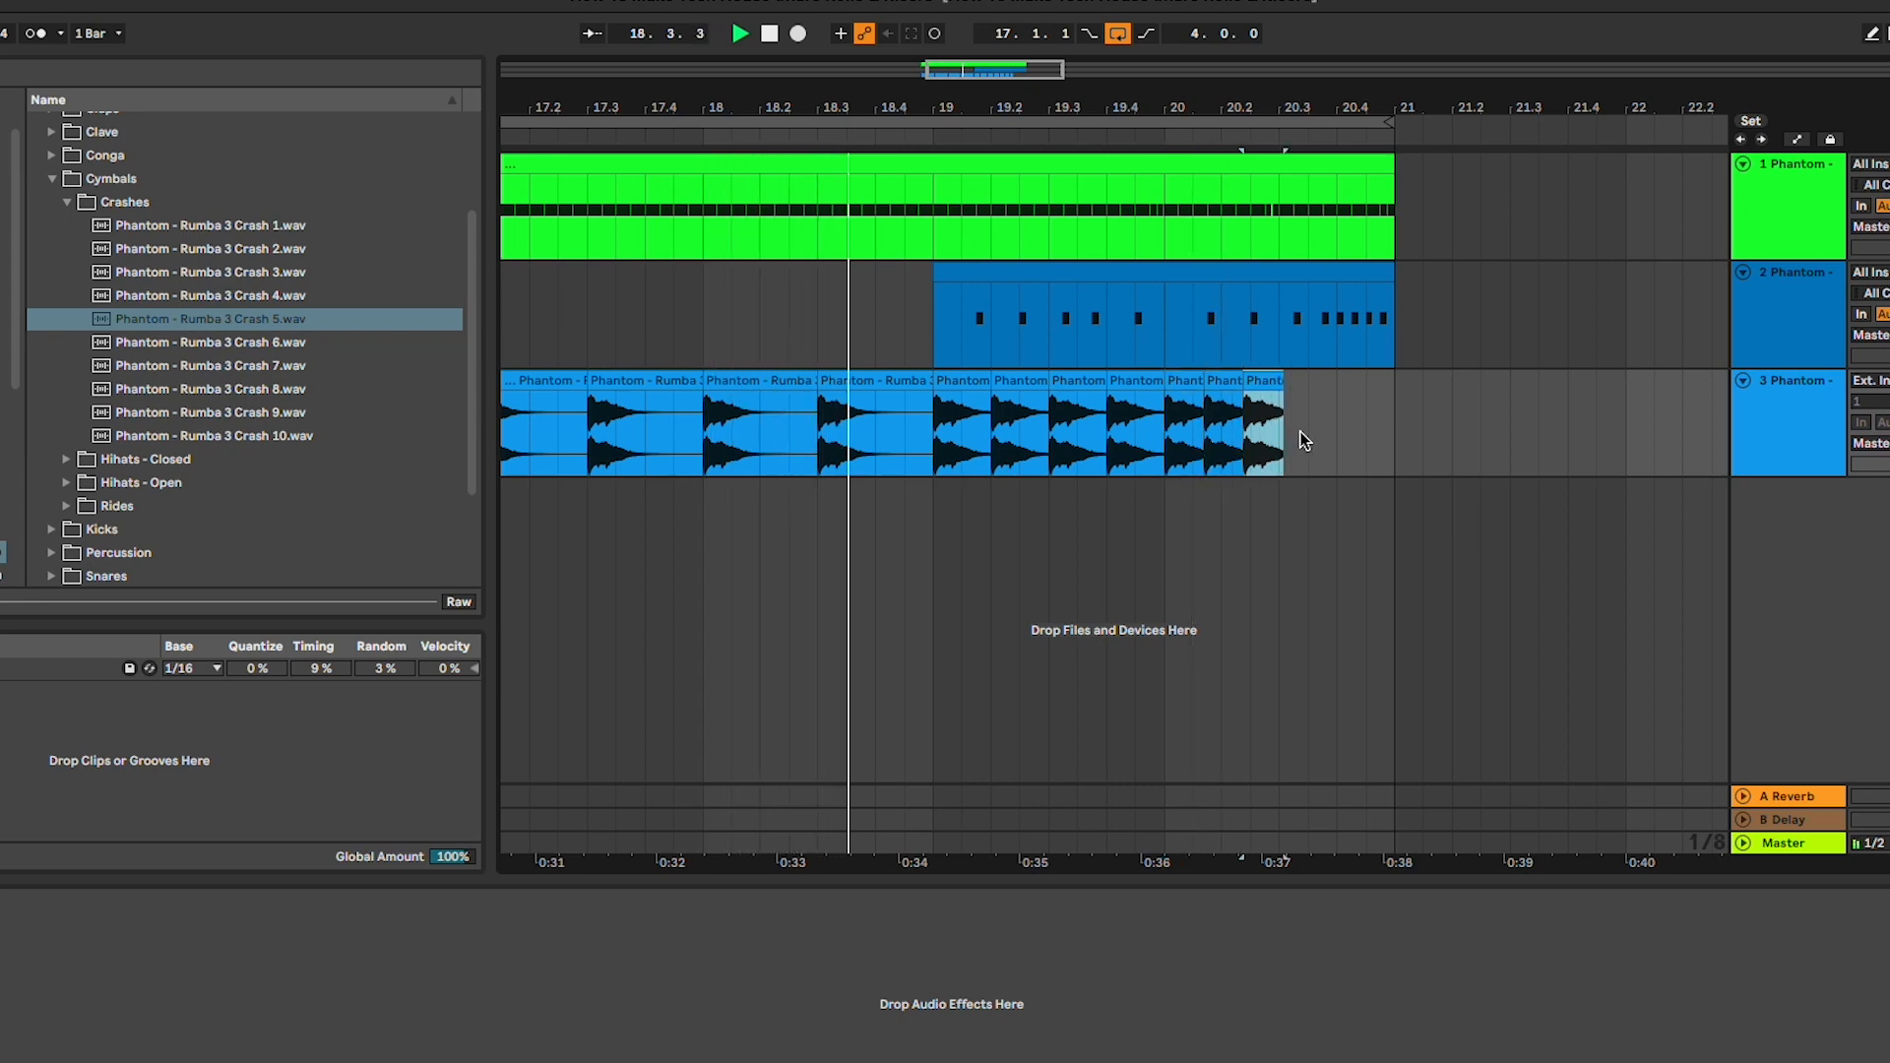
{"action": "double_click", "coordinate": [1191, 382]}
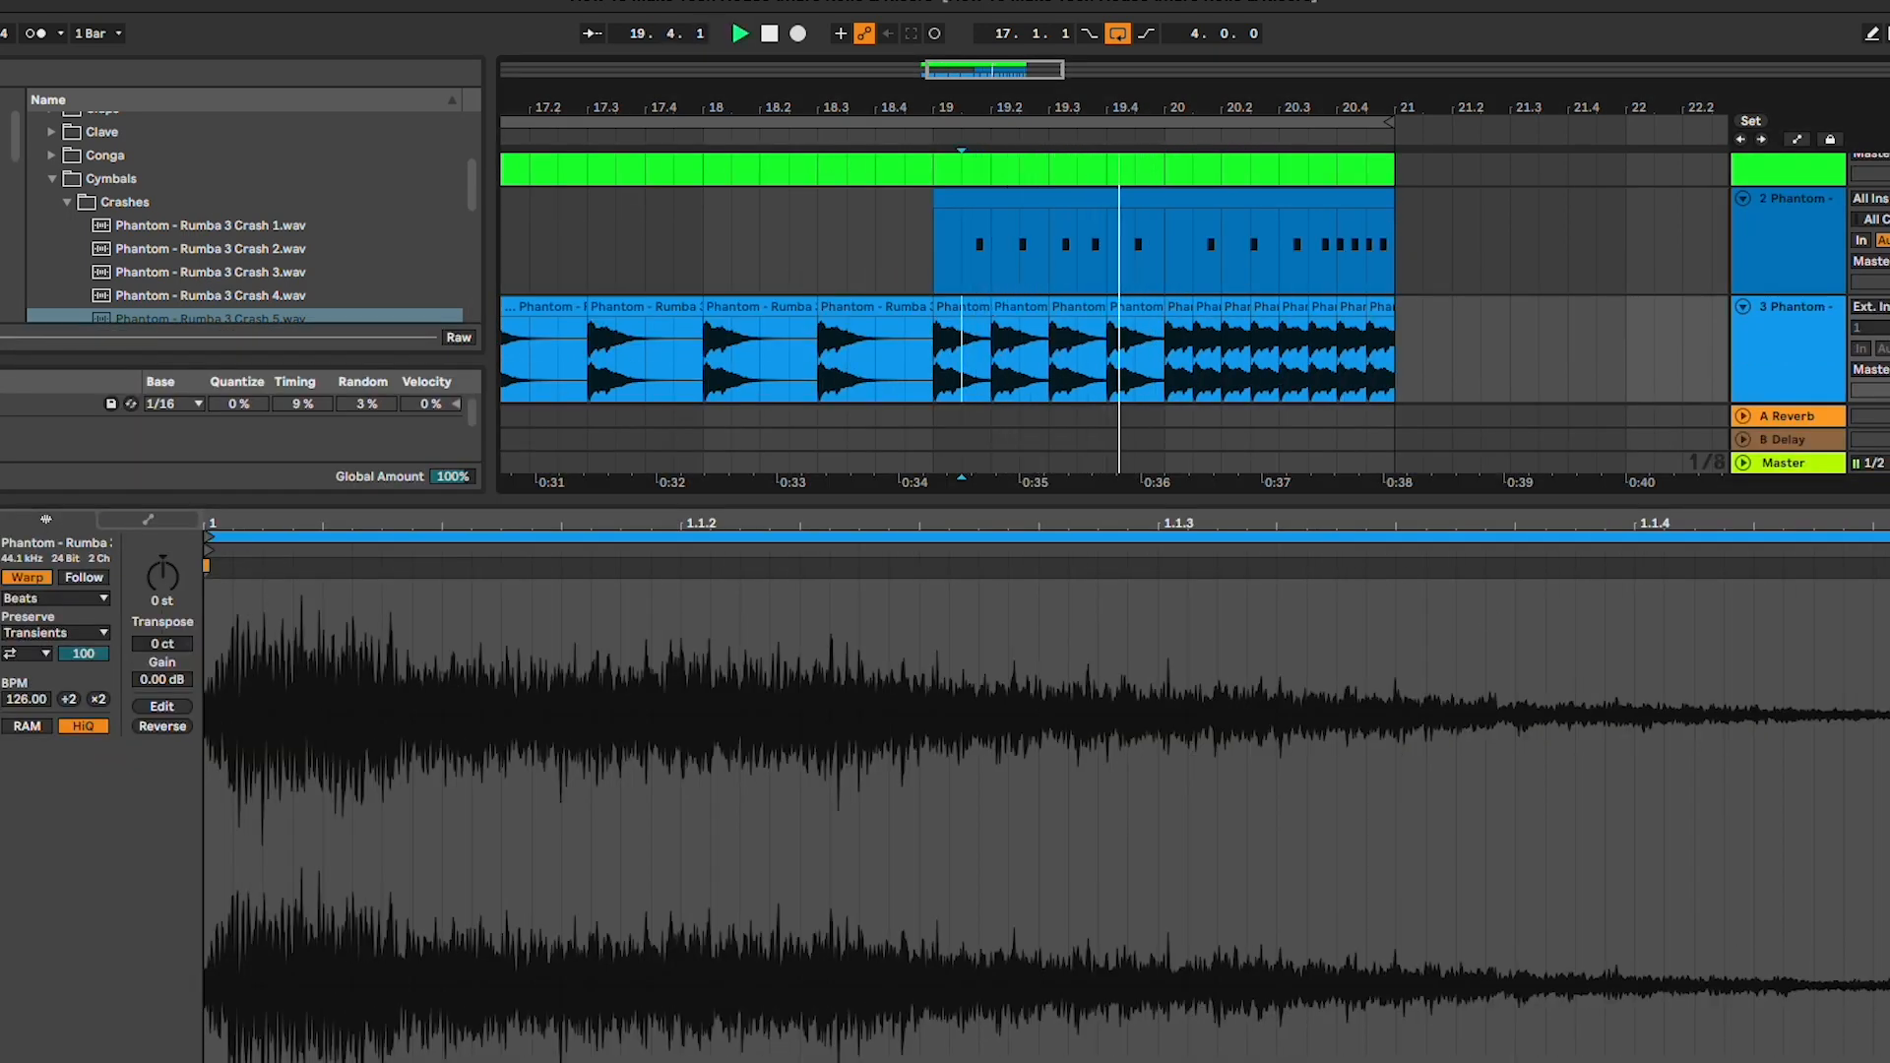
{"action": "key", "text": "super+alt+l"}
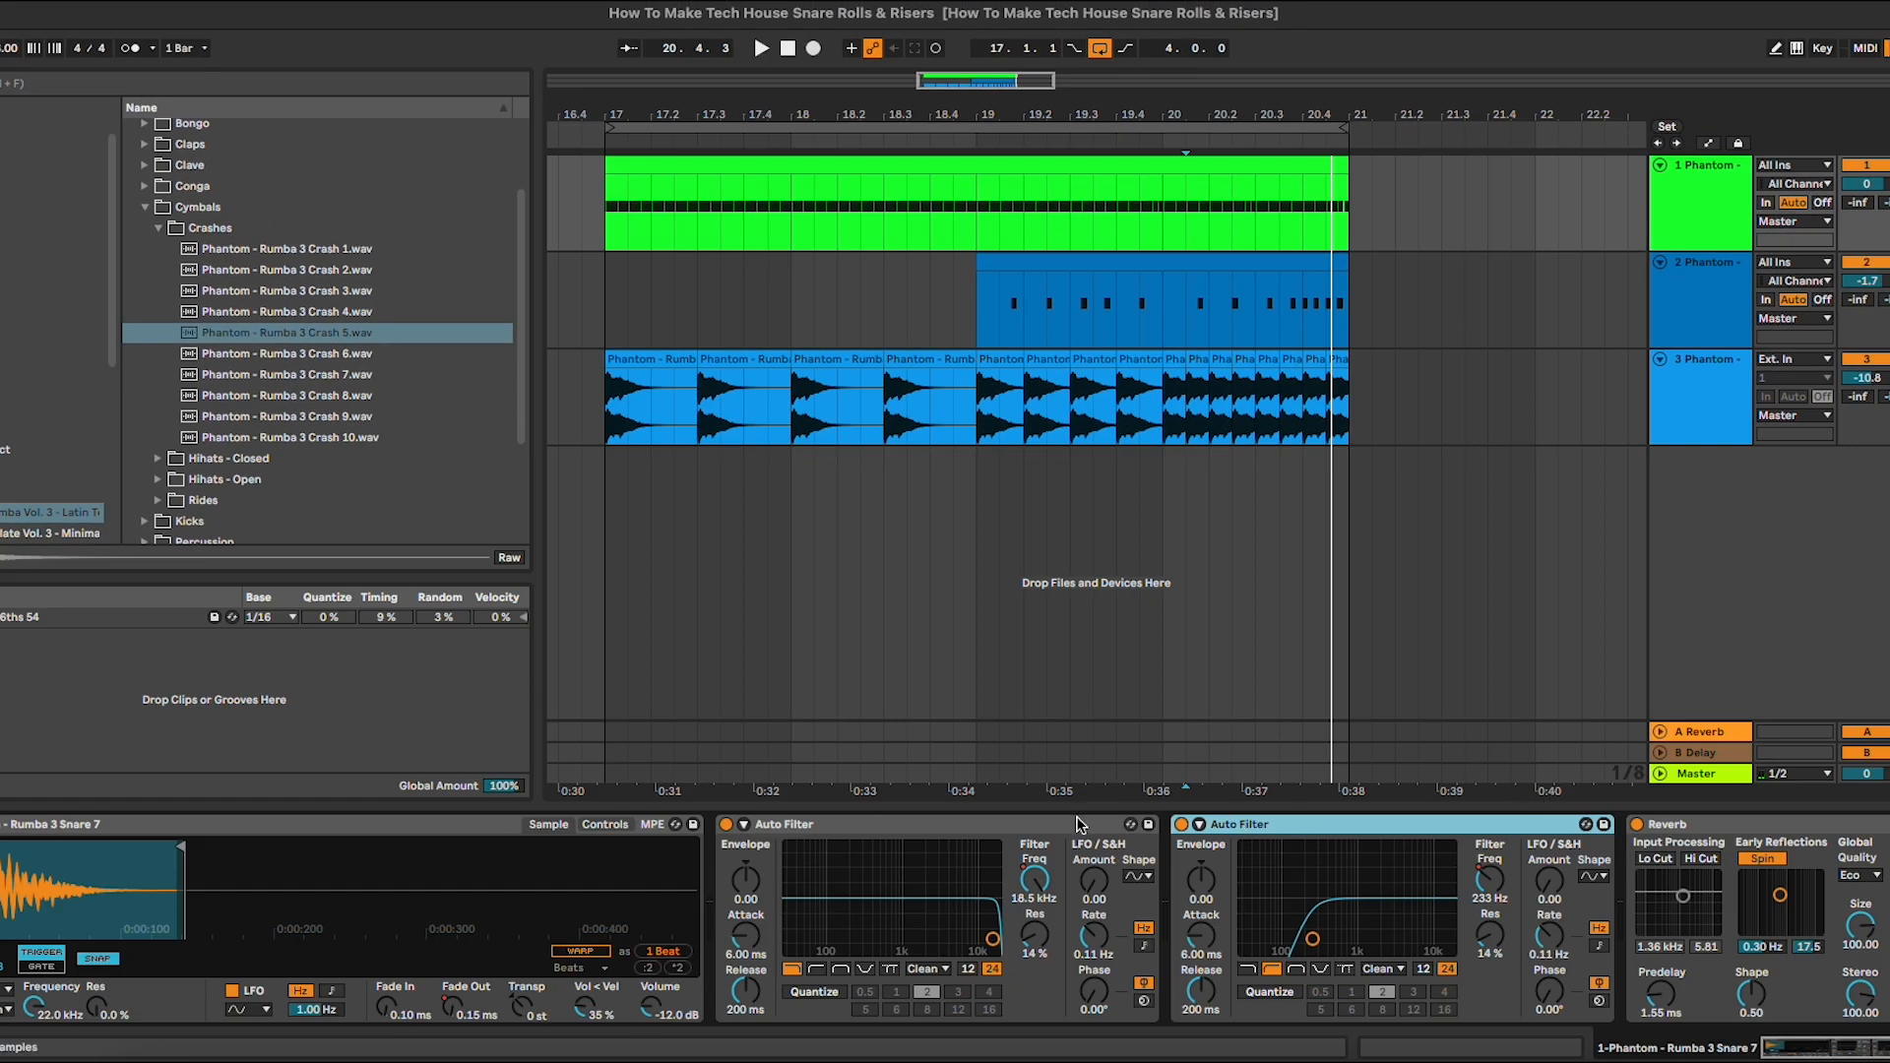
Copy both Auto Filters from the snare track to the crash track and play from bar 17.
{"action": "left_click", "coordinate": [1080, 825], "text": "shift"}
{"action": "key", "text": "super+c"}
{"action": "left_click", "coordinate": [1186, 423]}
{"action": "key", "text": "super+v"}
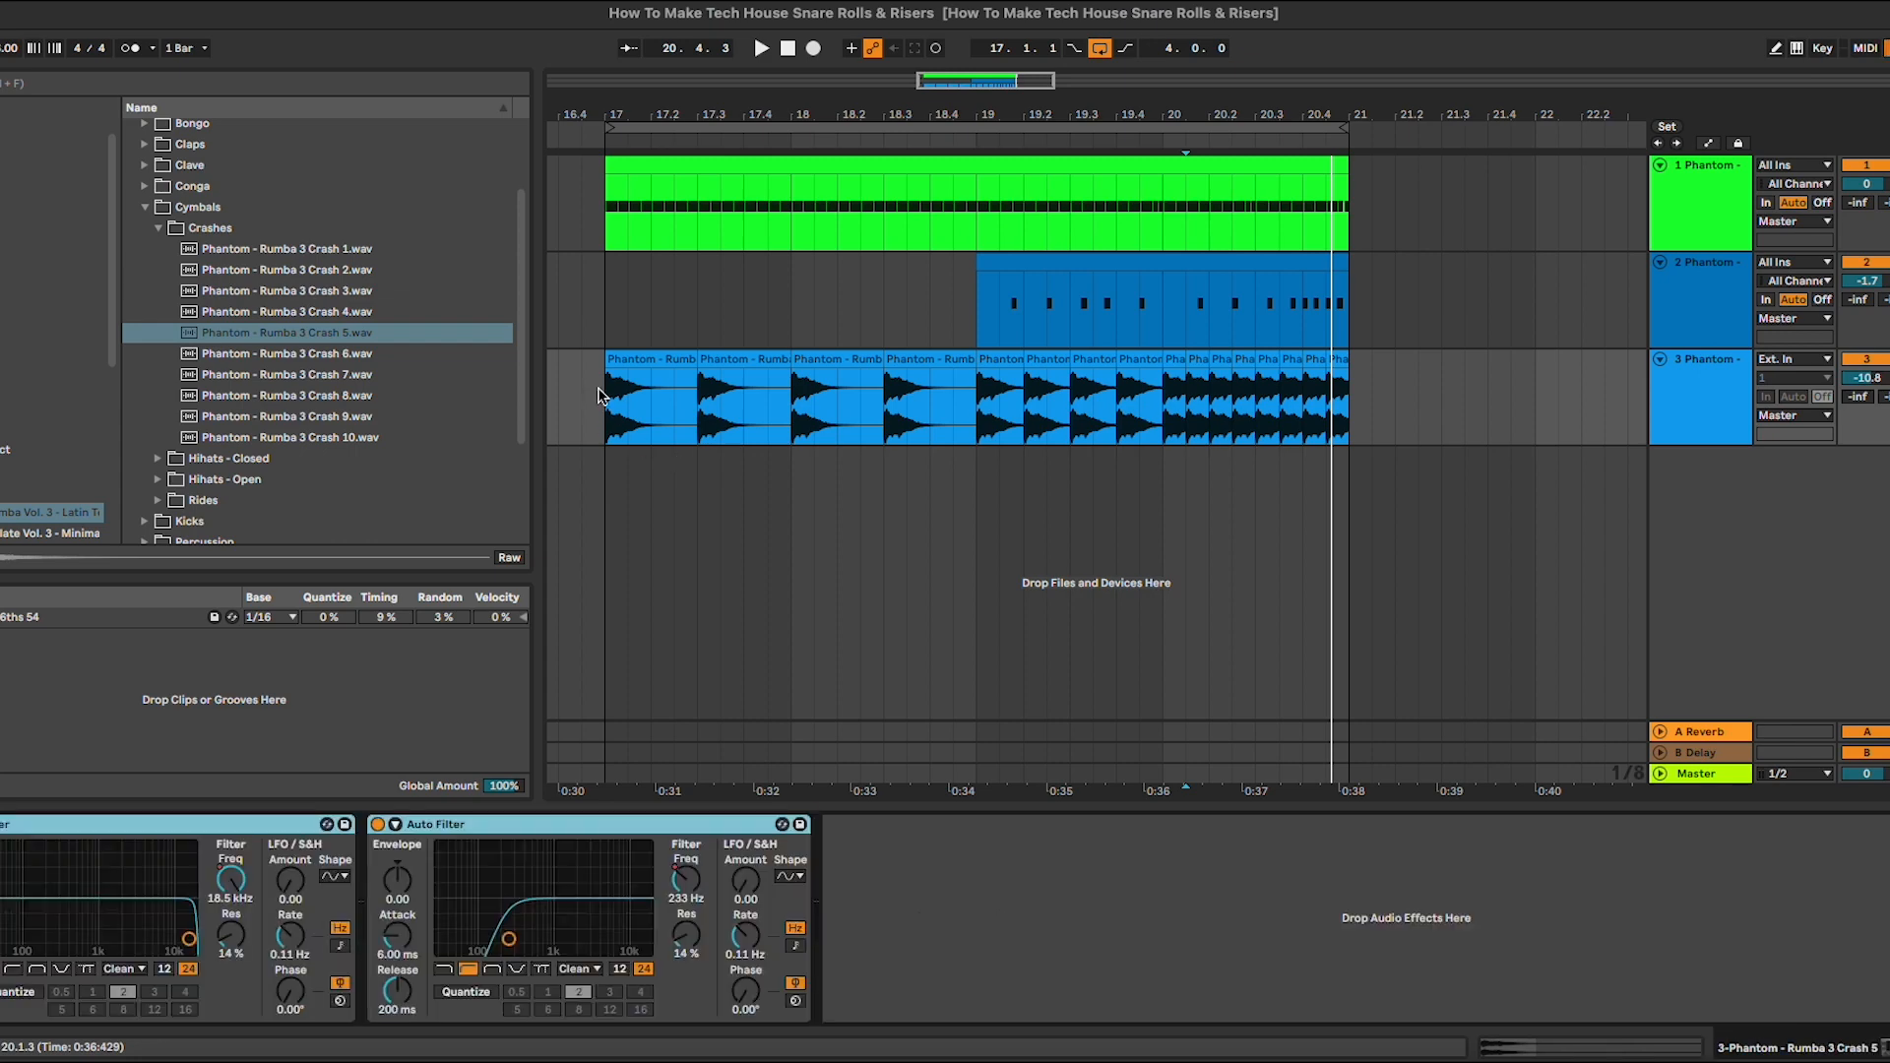
{"action": "left_click", "coordinate": [602, 397]}
{"action": "key", "text": "space"}
Set the bar 17 breakpoint of the crash track's Auto Filter Frequency automation to 1500 Hz.
{"action": "left_click", "coordinate": [1723, 390]}
{"action": "key", "text": "a"}
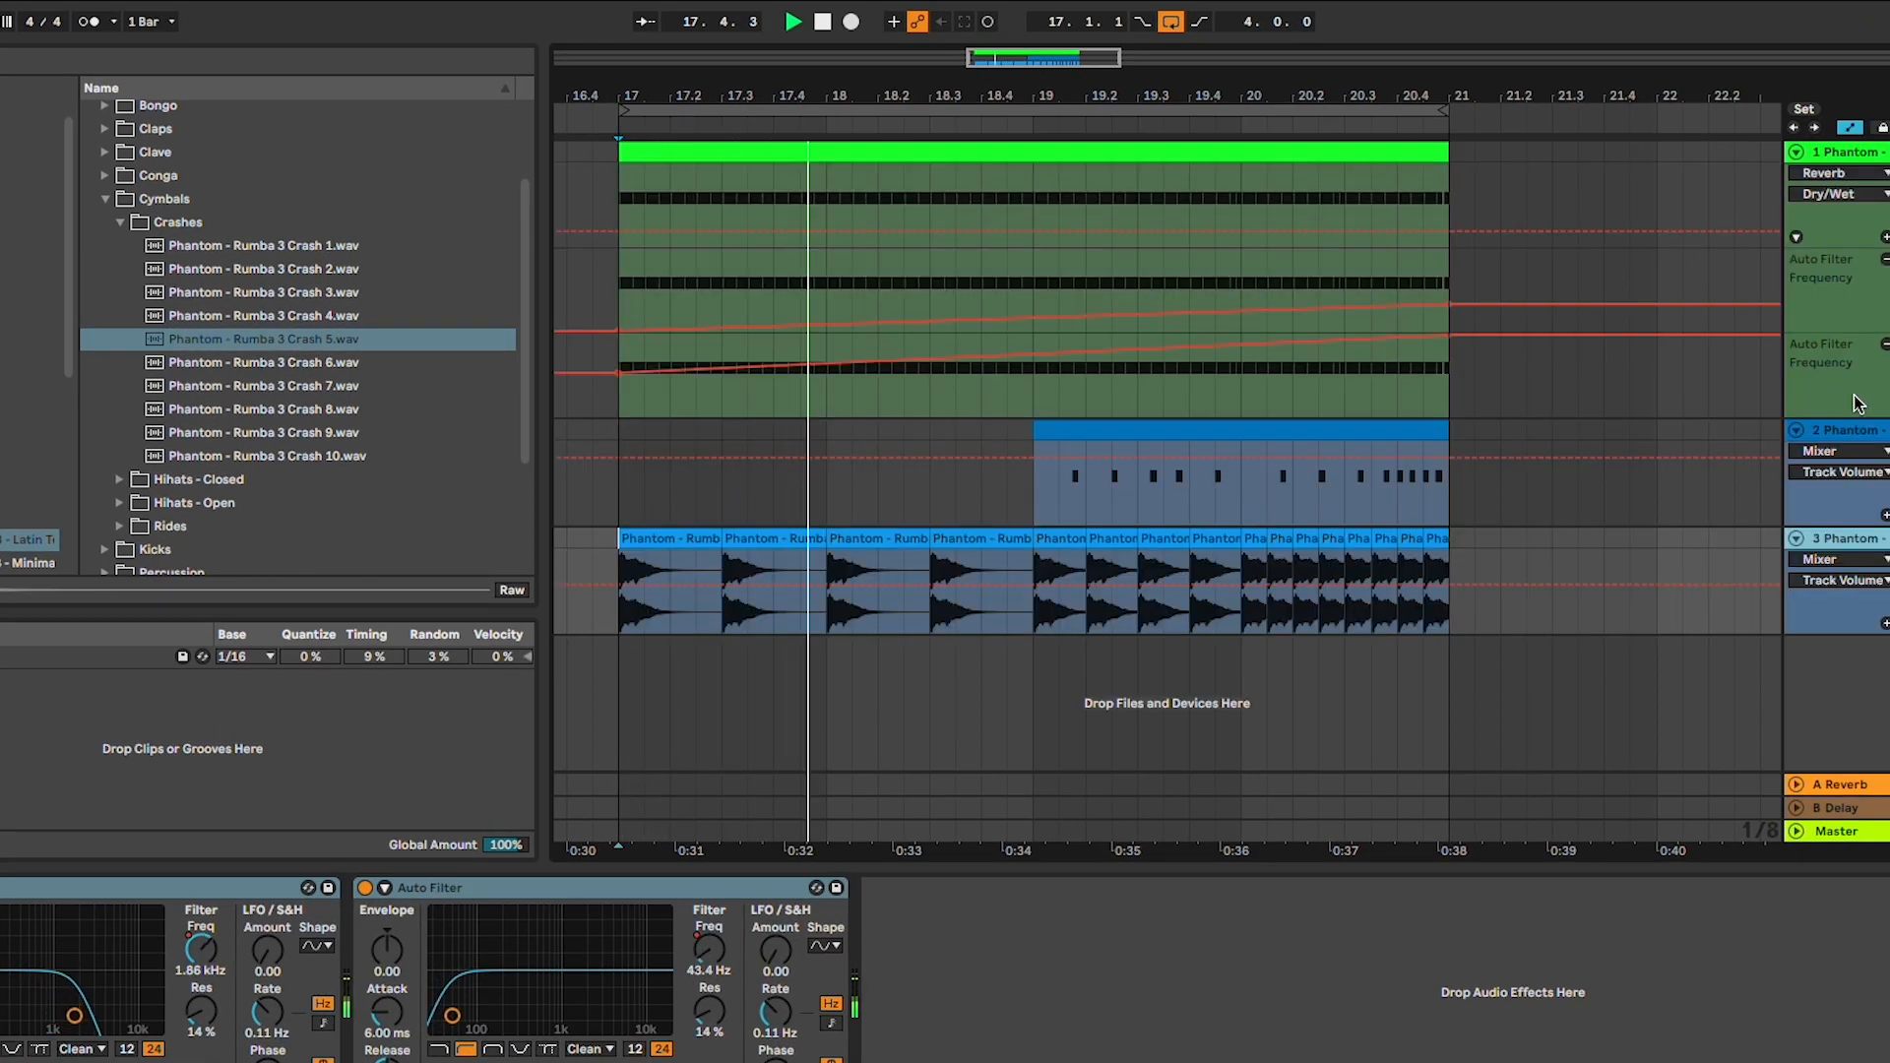
{"action": "left_click", "coordinate": [1838, 559]}
{"action": "left_click", "coordinate": [1833, 583]}
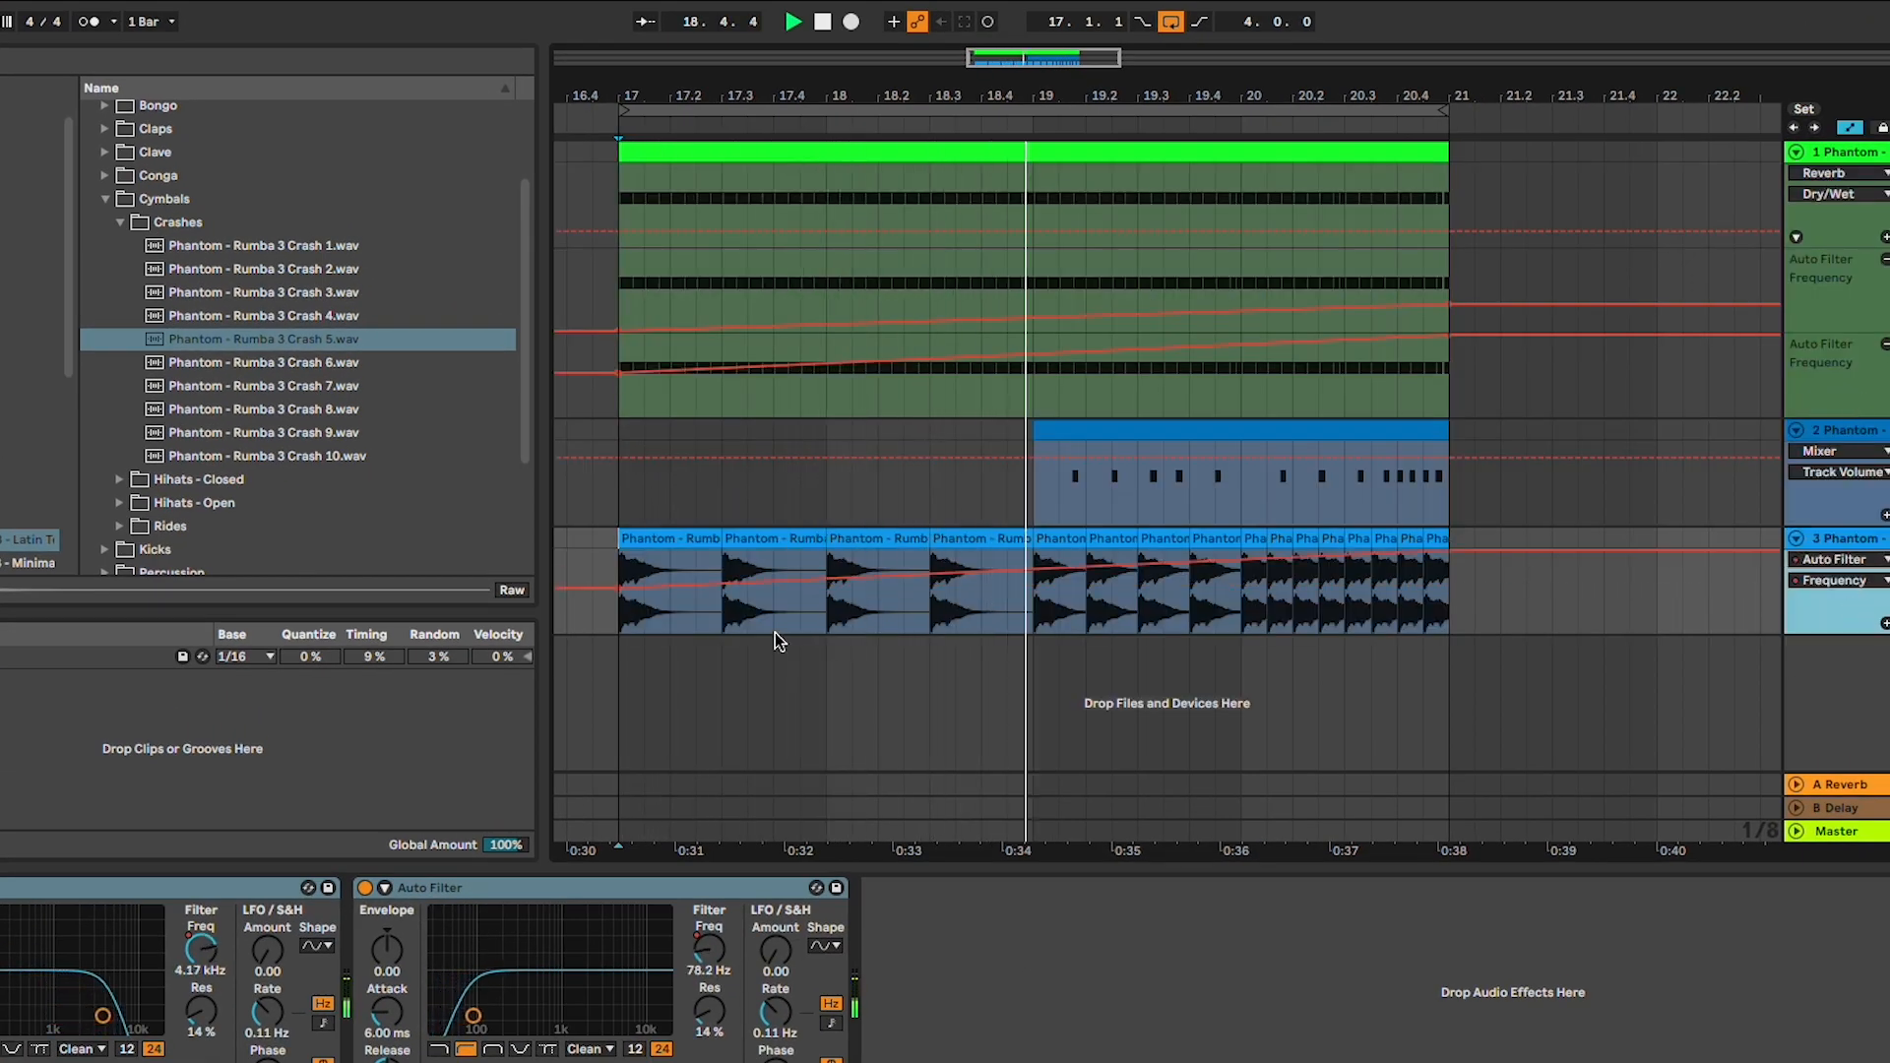
{"action": "right_click", "coordinate": [619, 589]}
{"action": "left_click", "coordinate": [662, 596]}
{"action": "type", "text": "1500"}
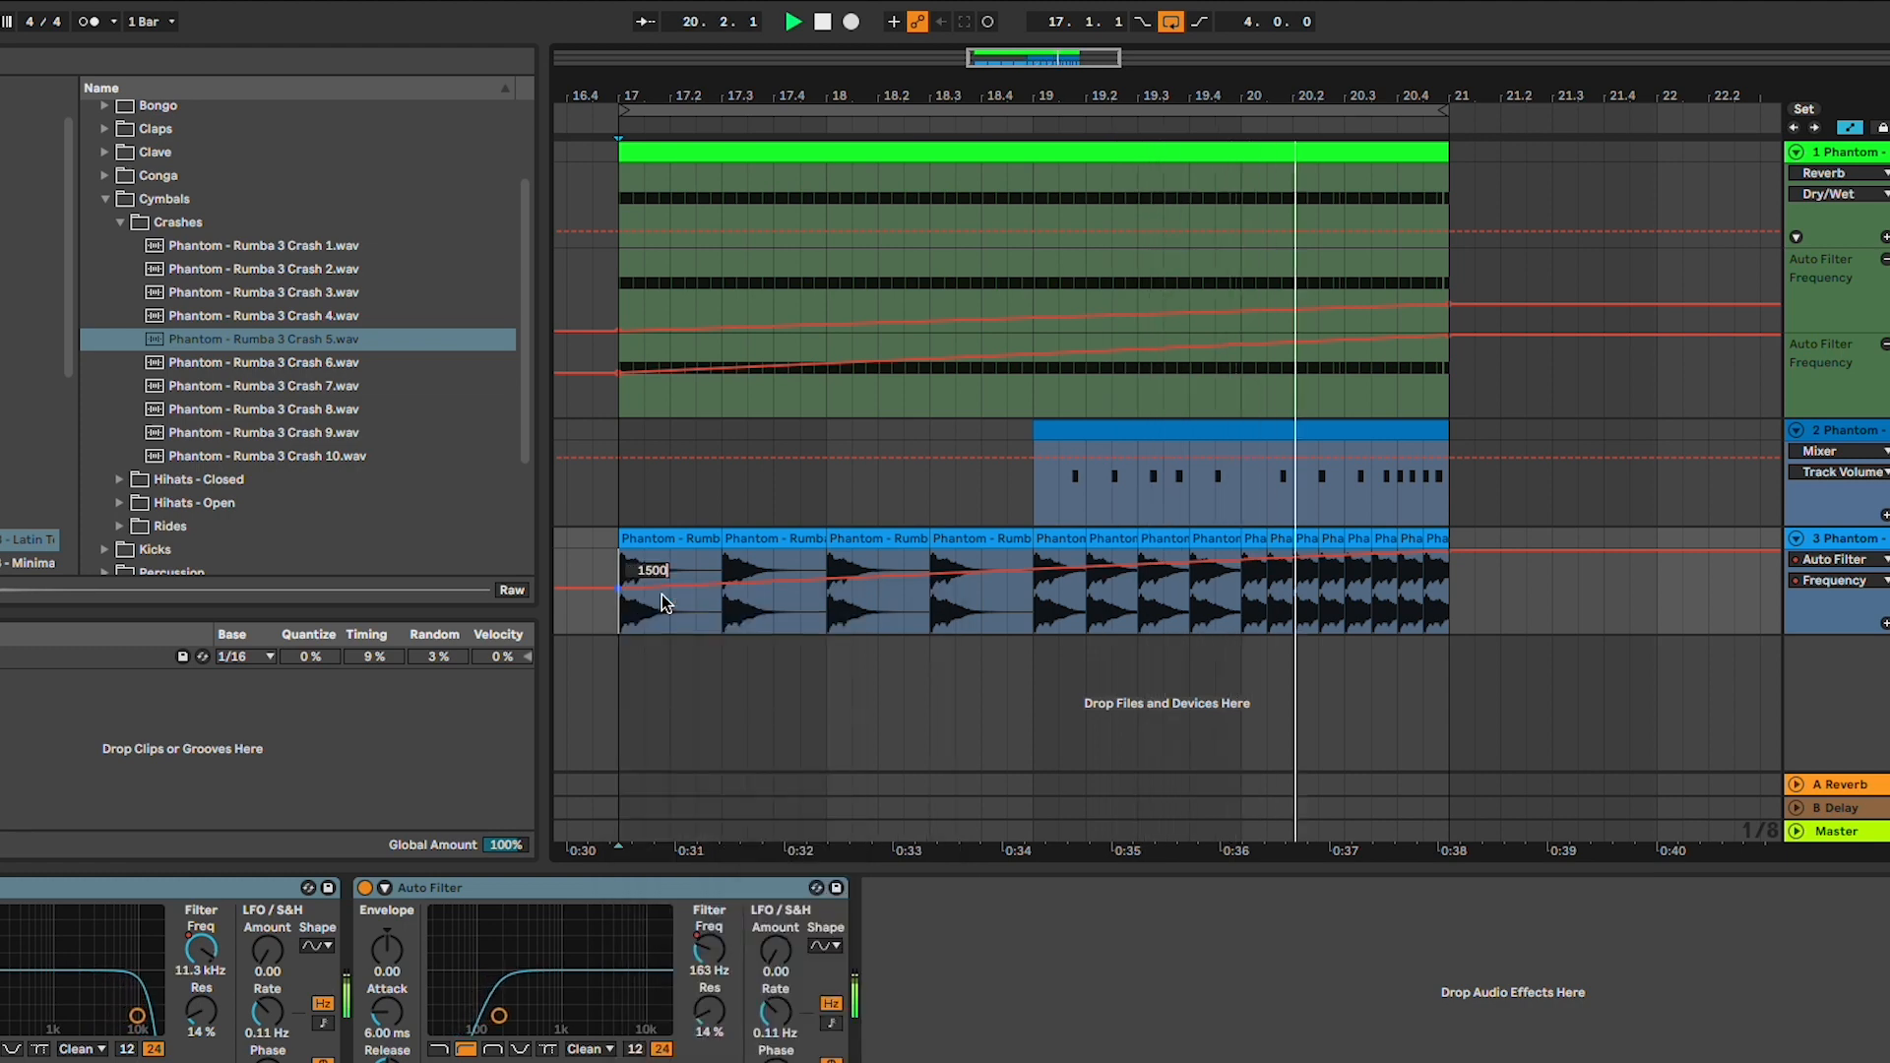
{"action": "key", "text": "Return"}
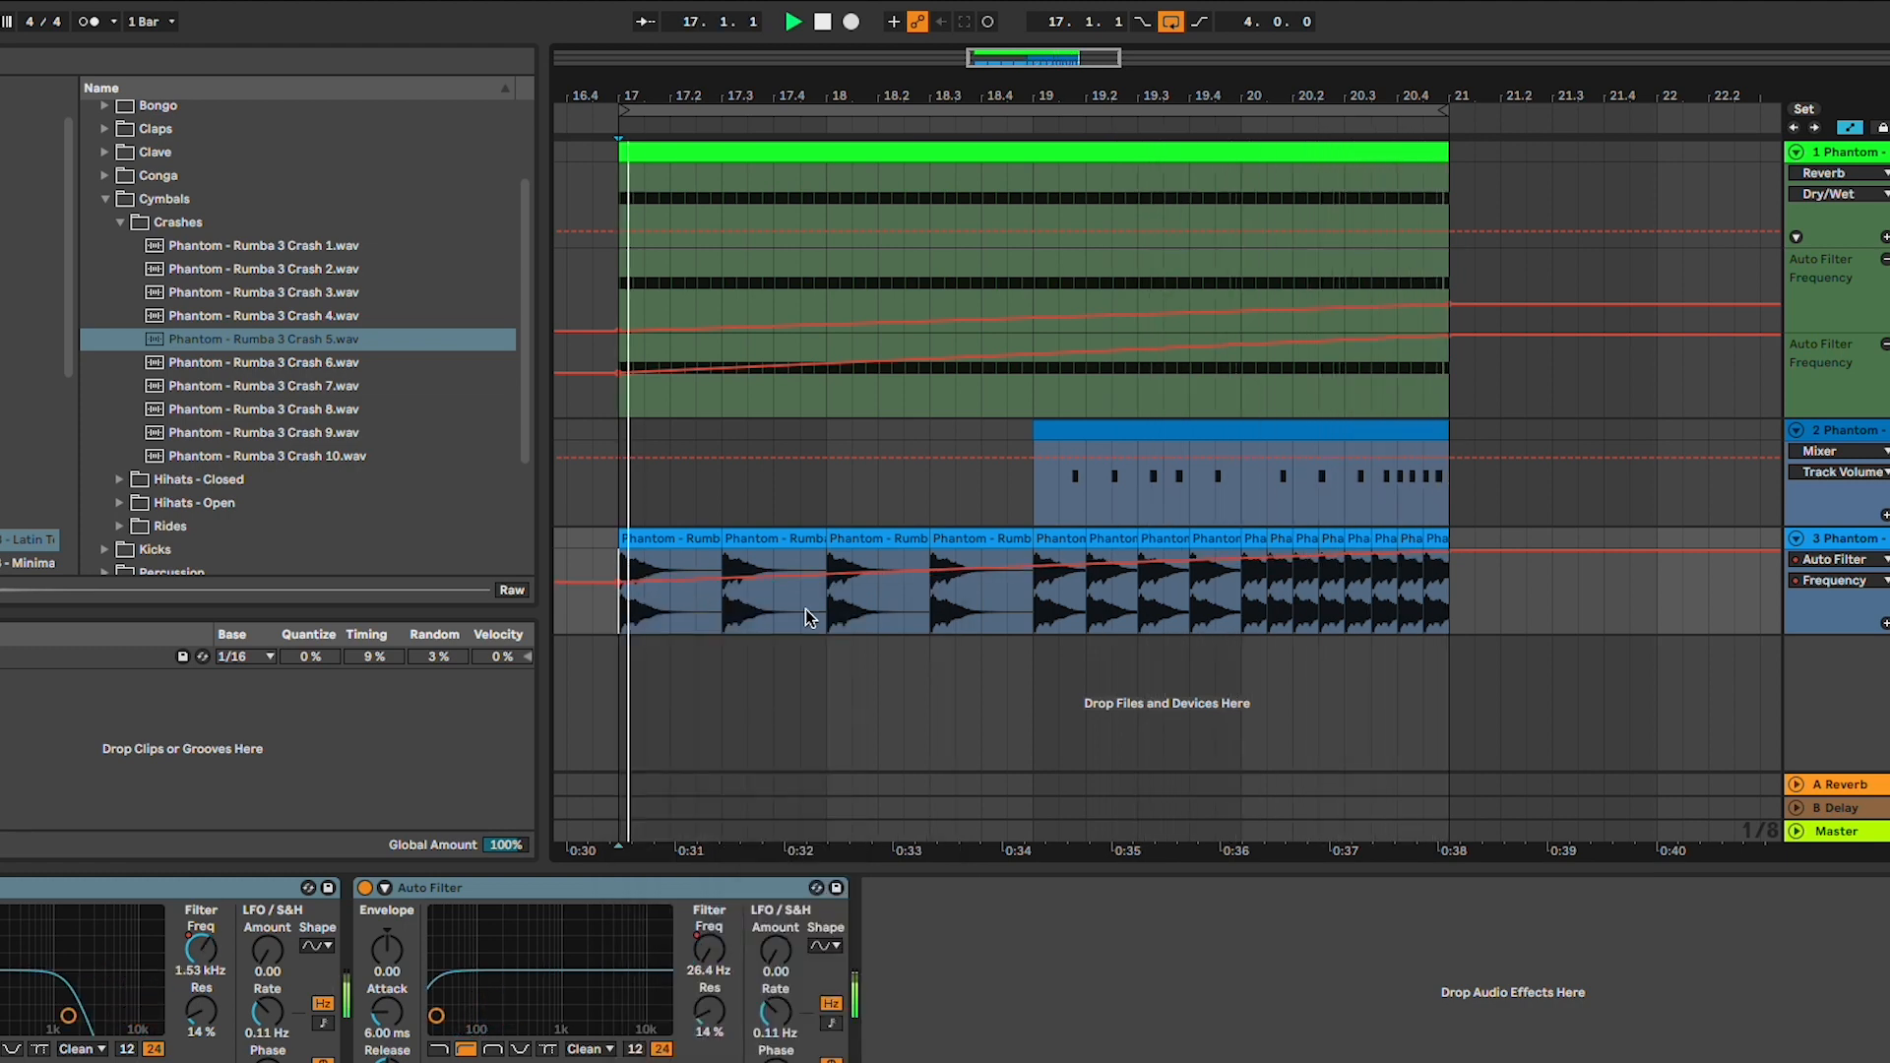
Hide the automation lanes, stop playback and select the percussion clip spanning bars 19 to 21.
{"action": "key", "text": "a"}
{"action": "key", "text": "ctrl+alt+l"}
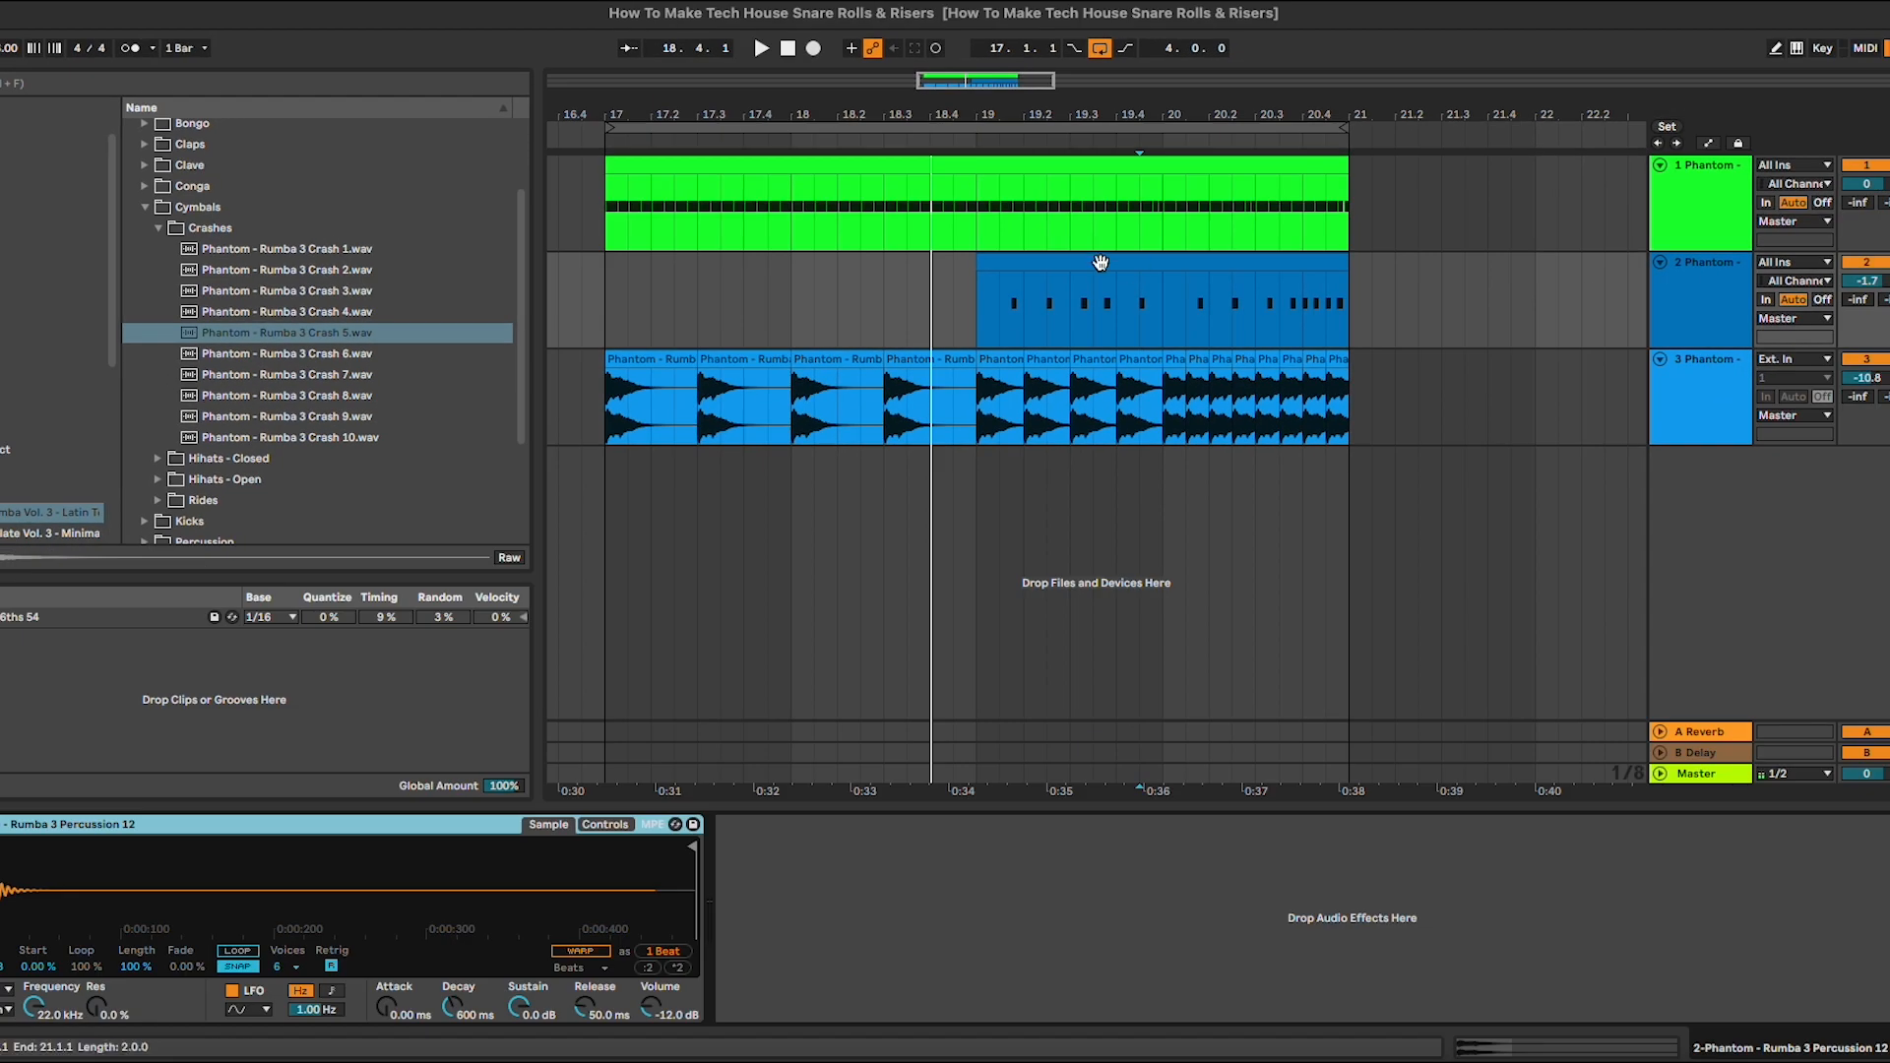
{"action": "left_click", "coordinate": [1171, 263]}
{"action": "key", "text": "space"}
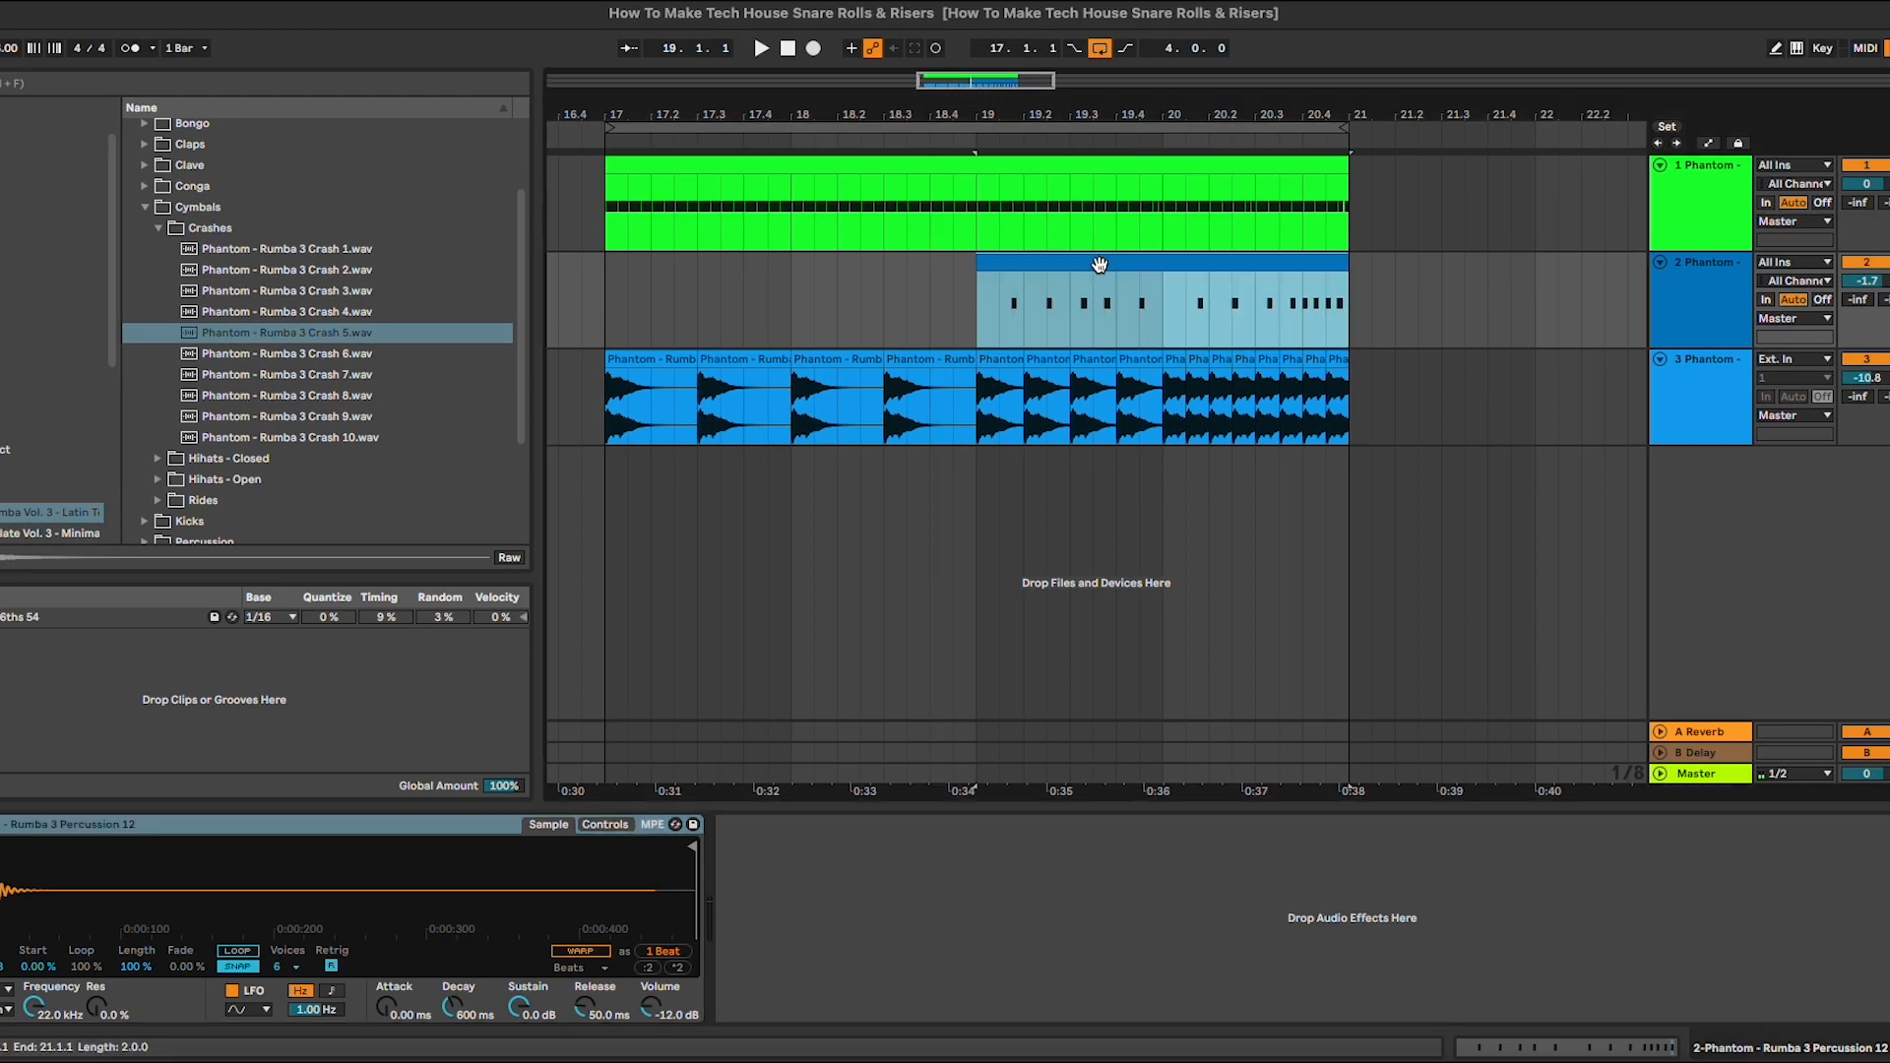
Add the Echo audio effect from Delay & Loop to the percussion track and play the arrangement.
{"action": "left_click", "coordinate": [51, 199]}
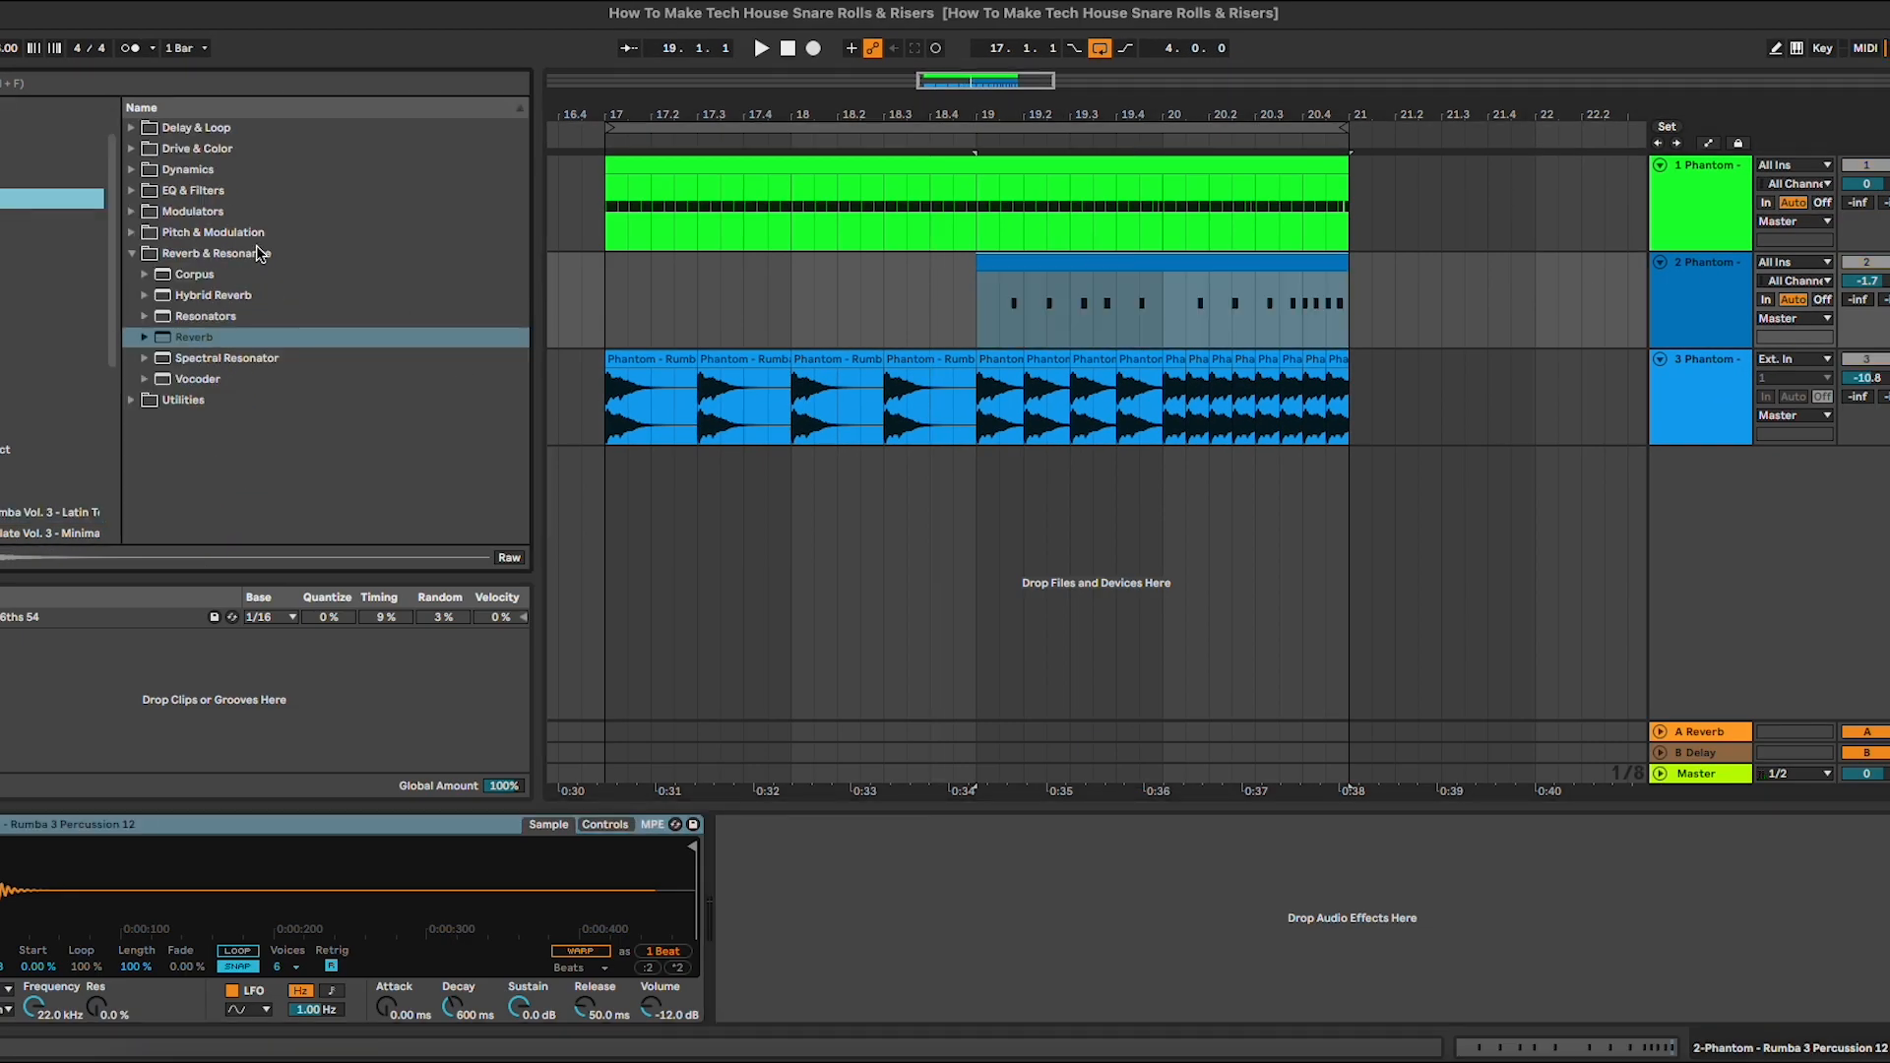
{"action": "left_click", "coordinate": [181, 131]}
{"action": "left_click", "coordinate": [226, 194]}
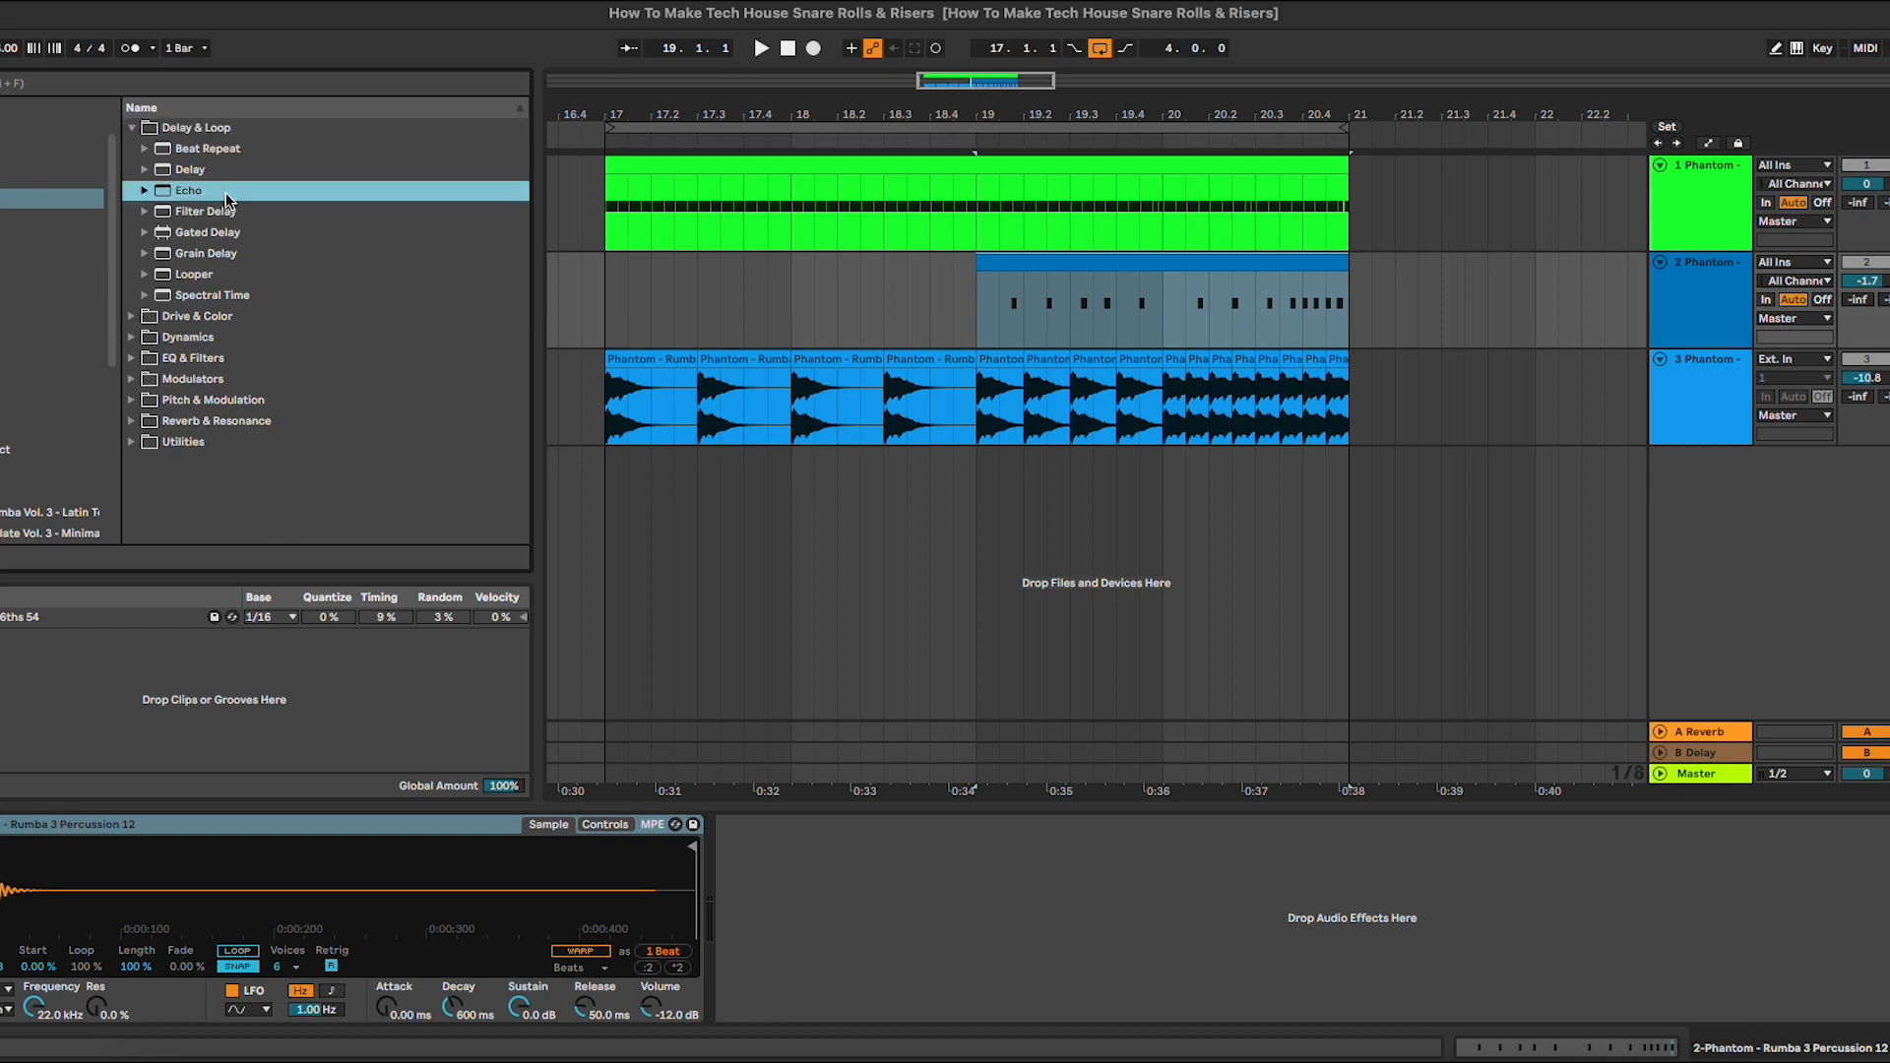
{"action": "left_click_drag", "start_coordinate": [1246, 350], "coordinate": [972, 286]}
{"action": "key", "text": "space"}
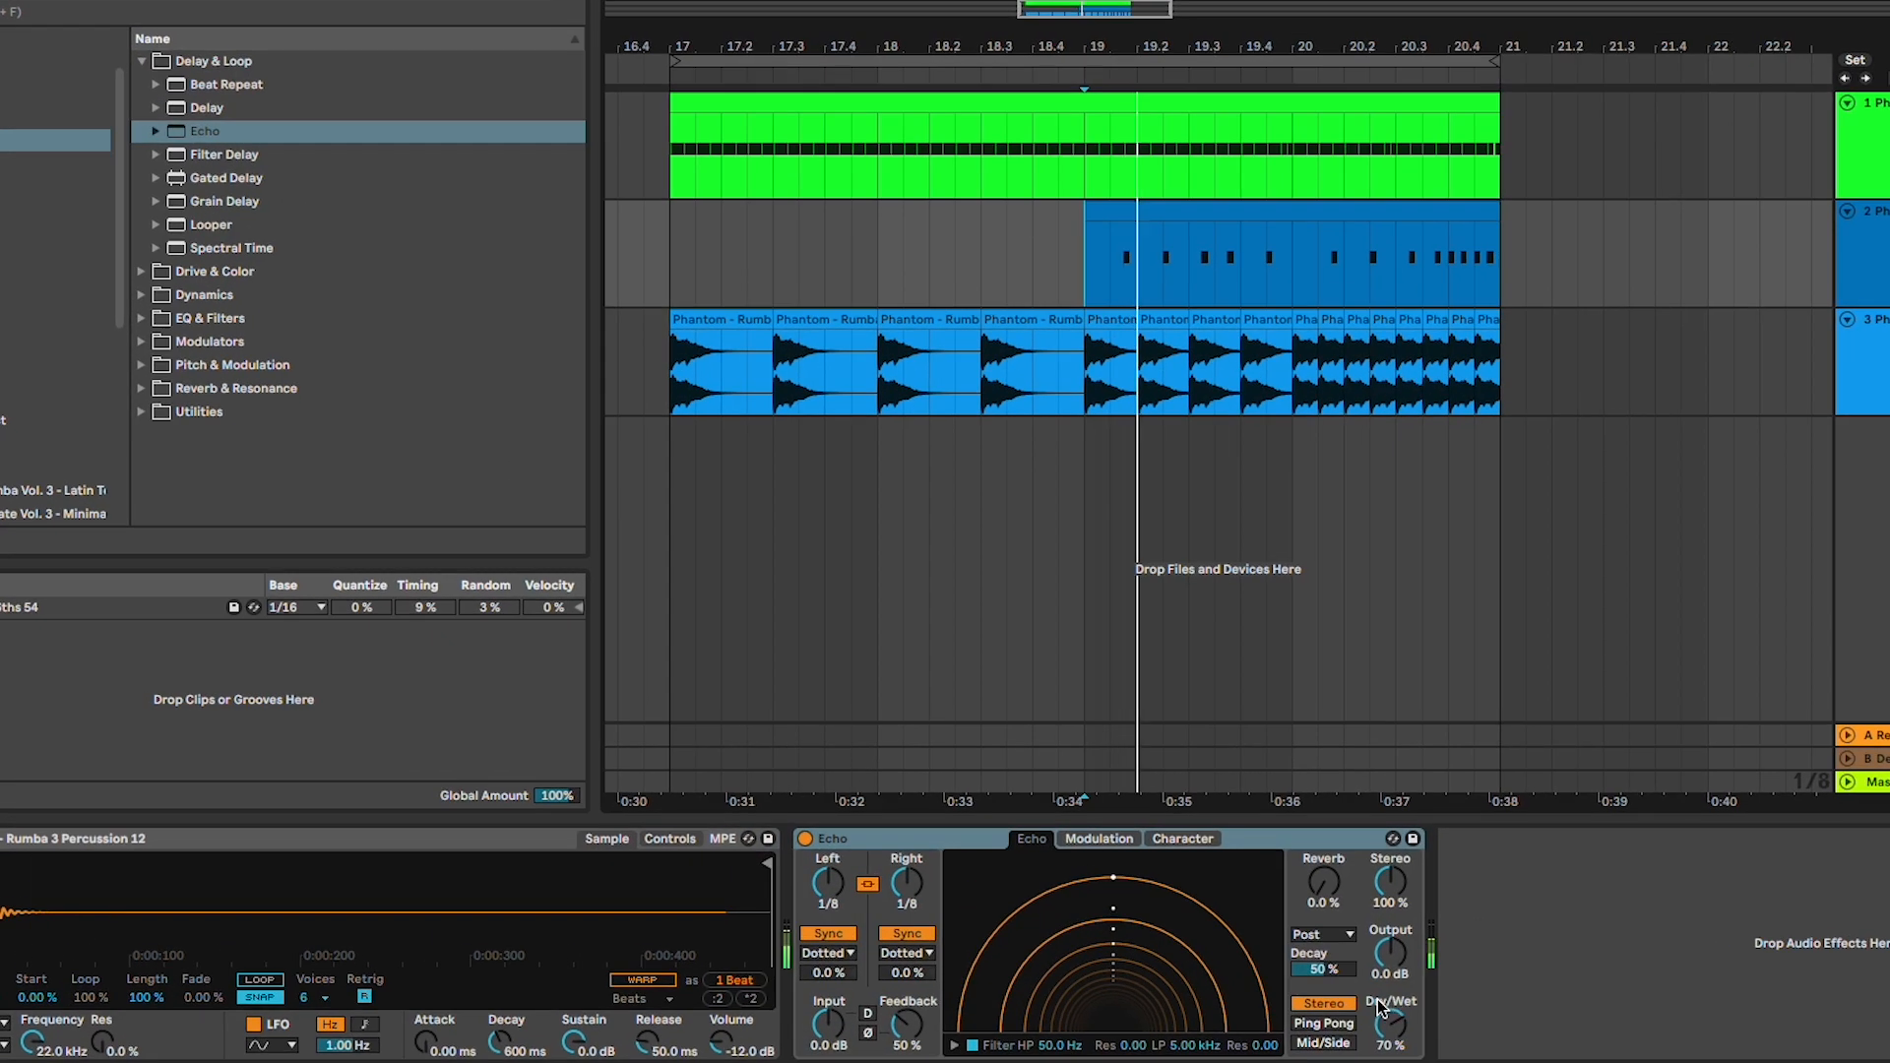
Set the percussion Echo's Dry/Wet to 42% and switch its right delay's sync mode from Dotted to Notes.
{"action": "left_click_drag", "start_coordinate": [1396, 1027], "coordinate": [1396, 1053]}
{"action": "left_click", "coordinate": [907, 953]}
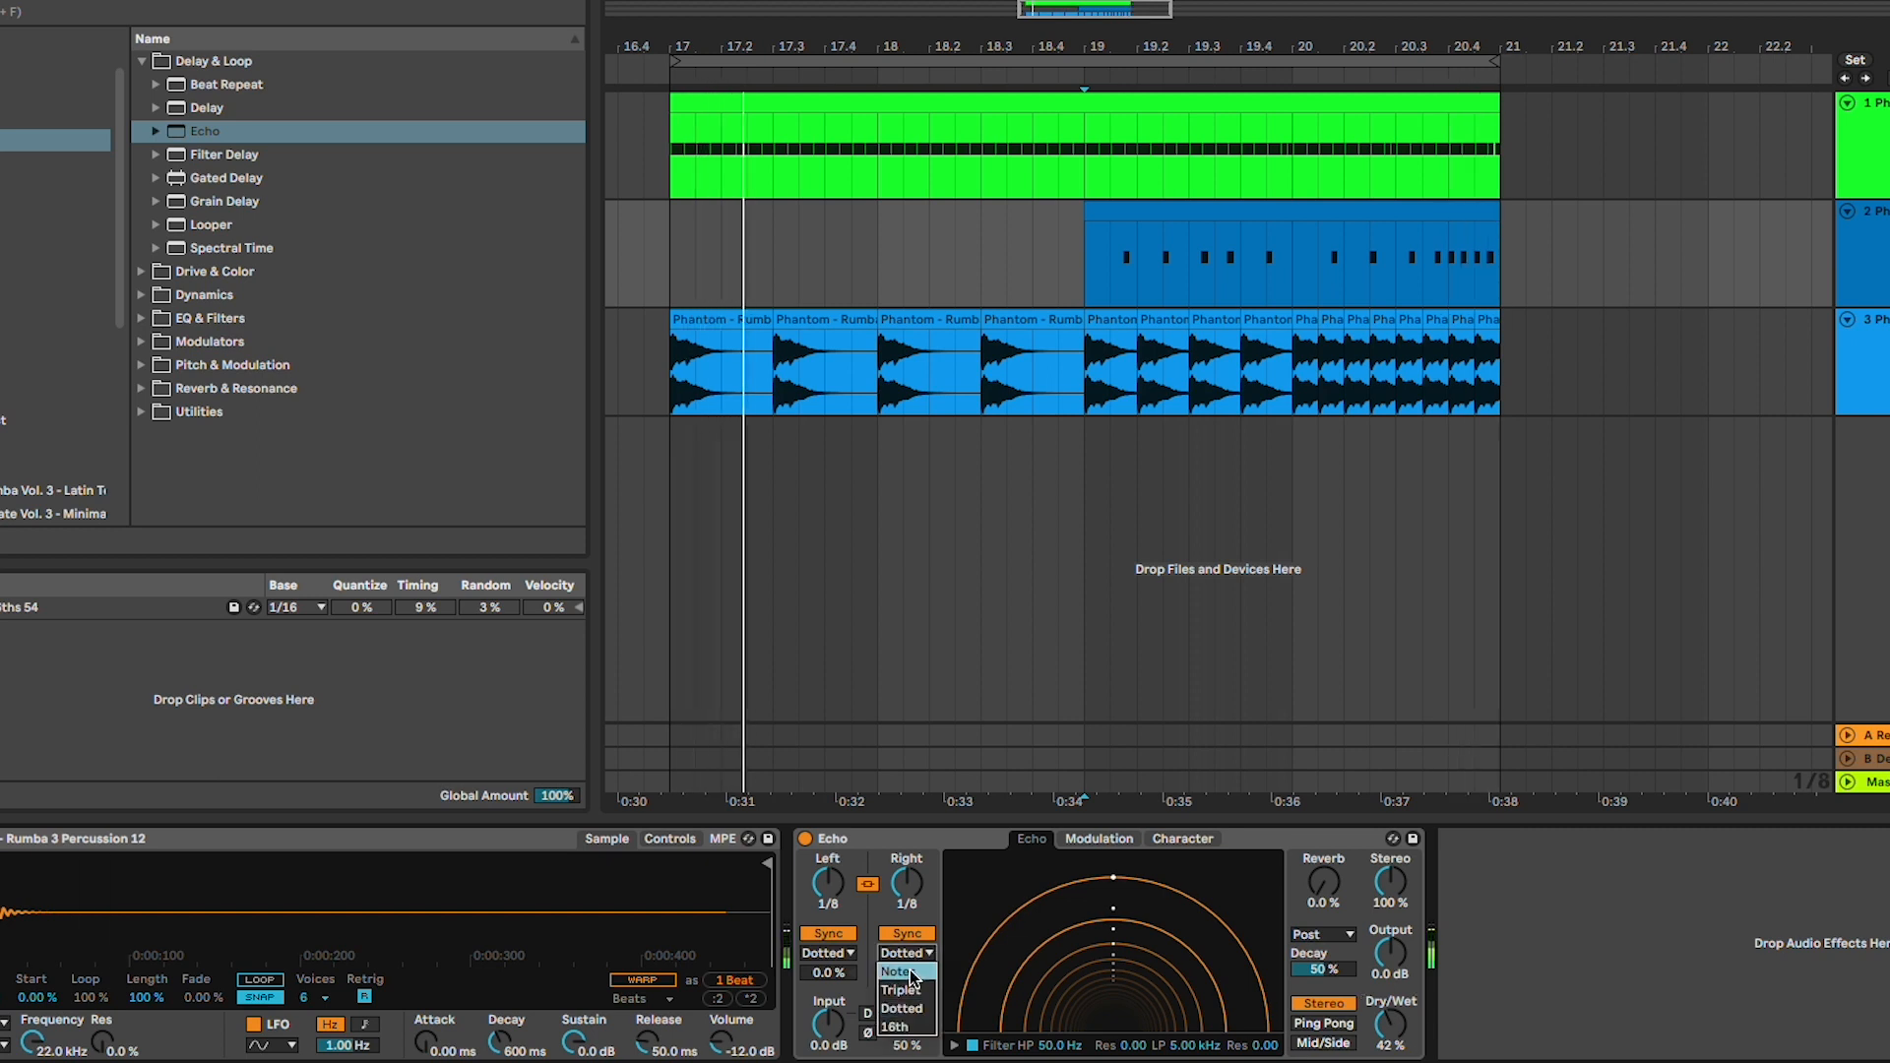
{"action": "left_click", "coordinate": [916, 972]}
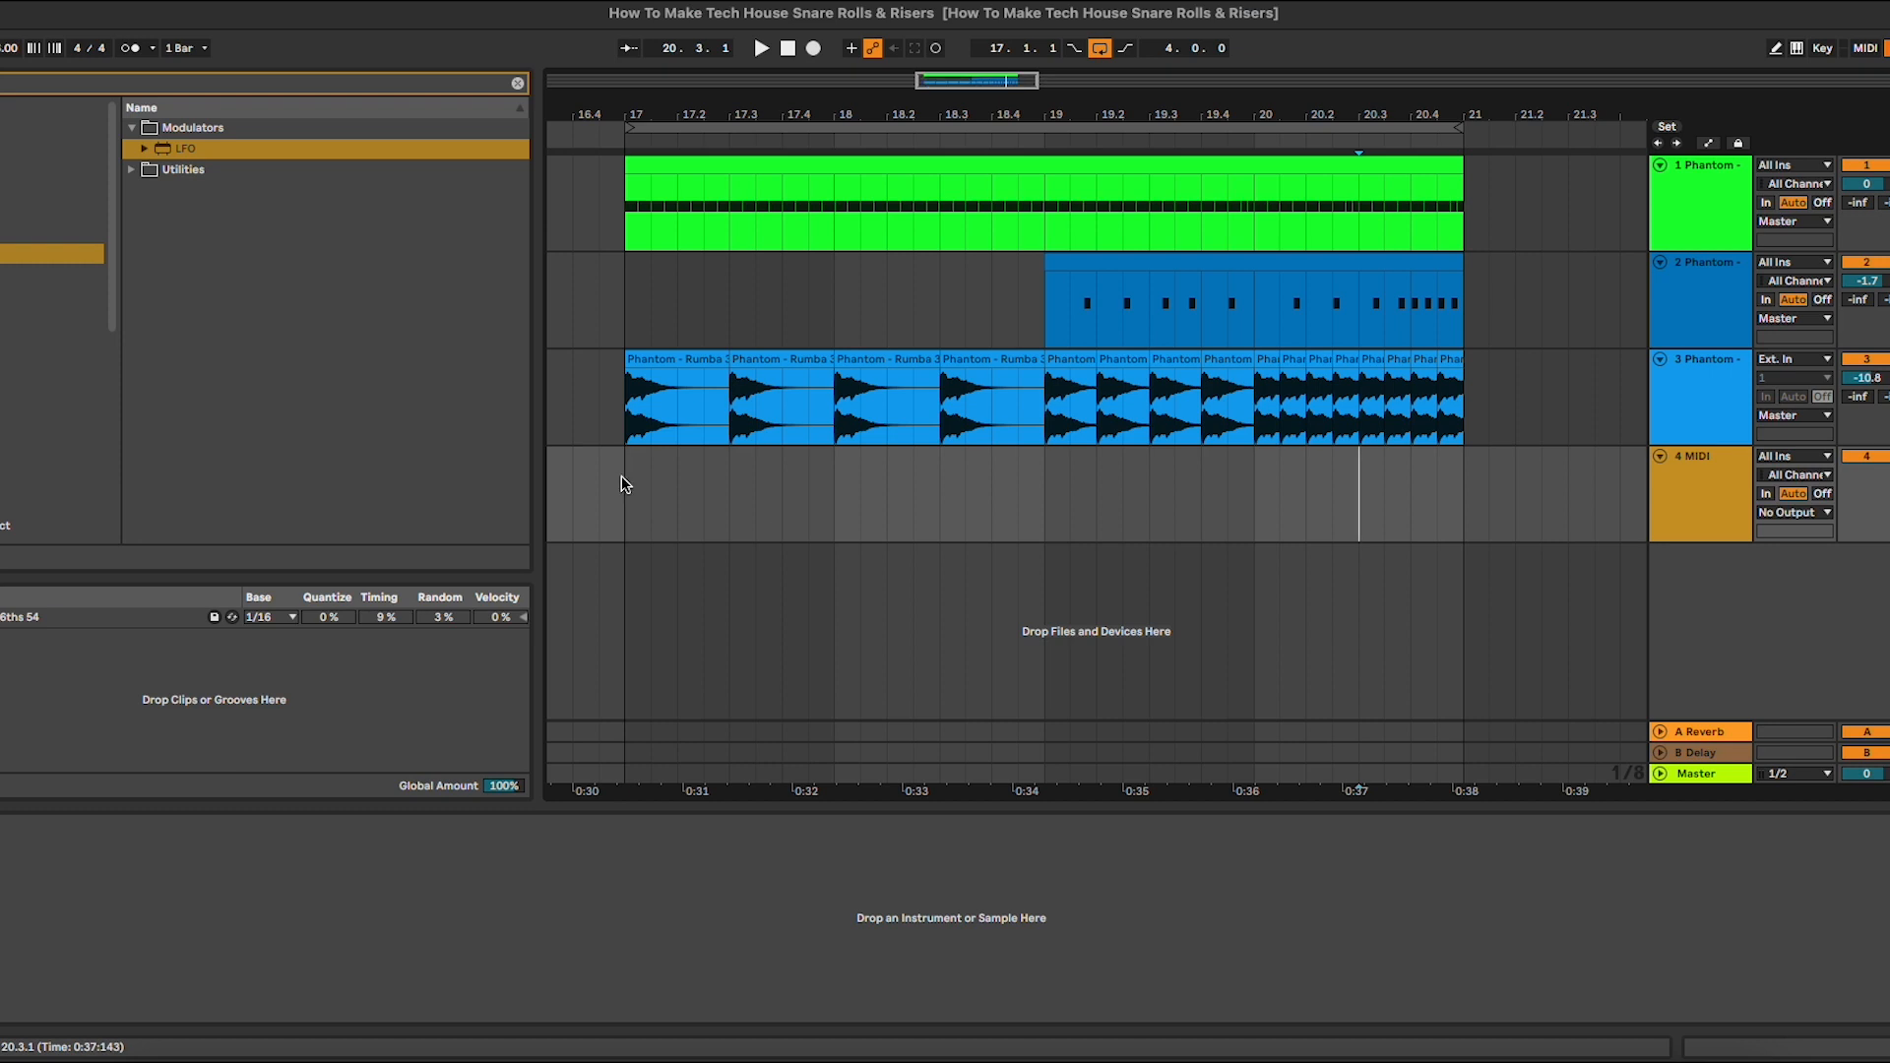
Create a MIDI clip on track 4 from bar 17 to bar 21 with one sustained C3 note across its four bars.
{"action": "left_click_drag", "start_coordinate": [624, 477], "coordinate": [1405, 498]}
{"action": "key", "text": "ctrl+shift+m"}
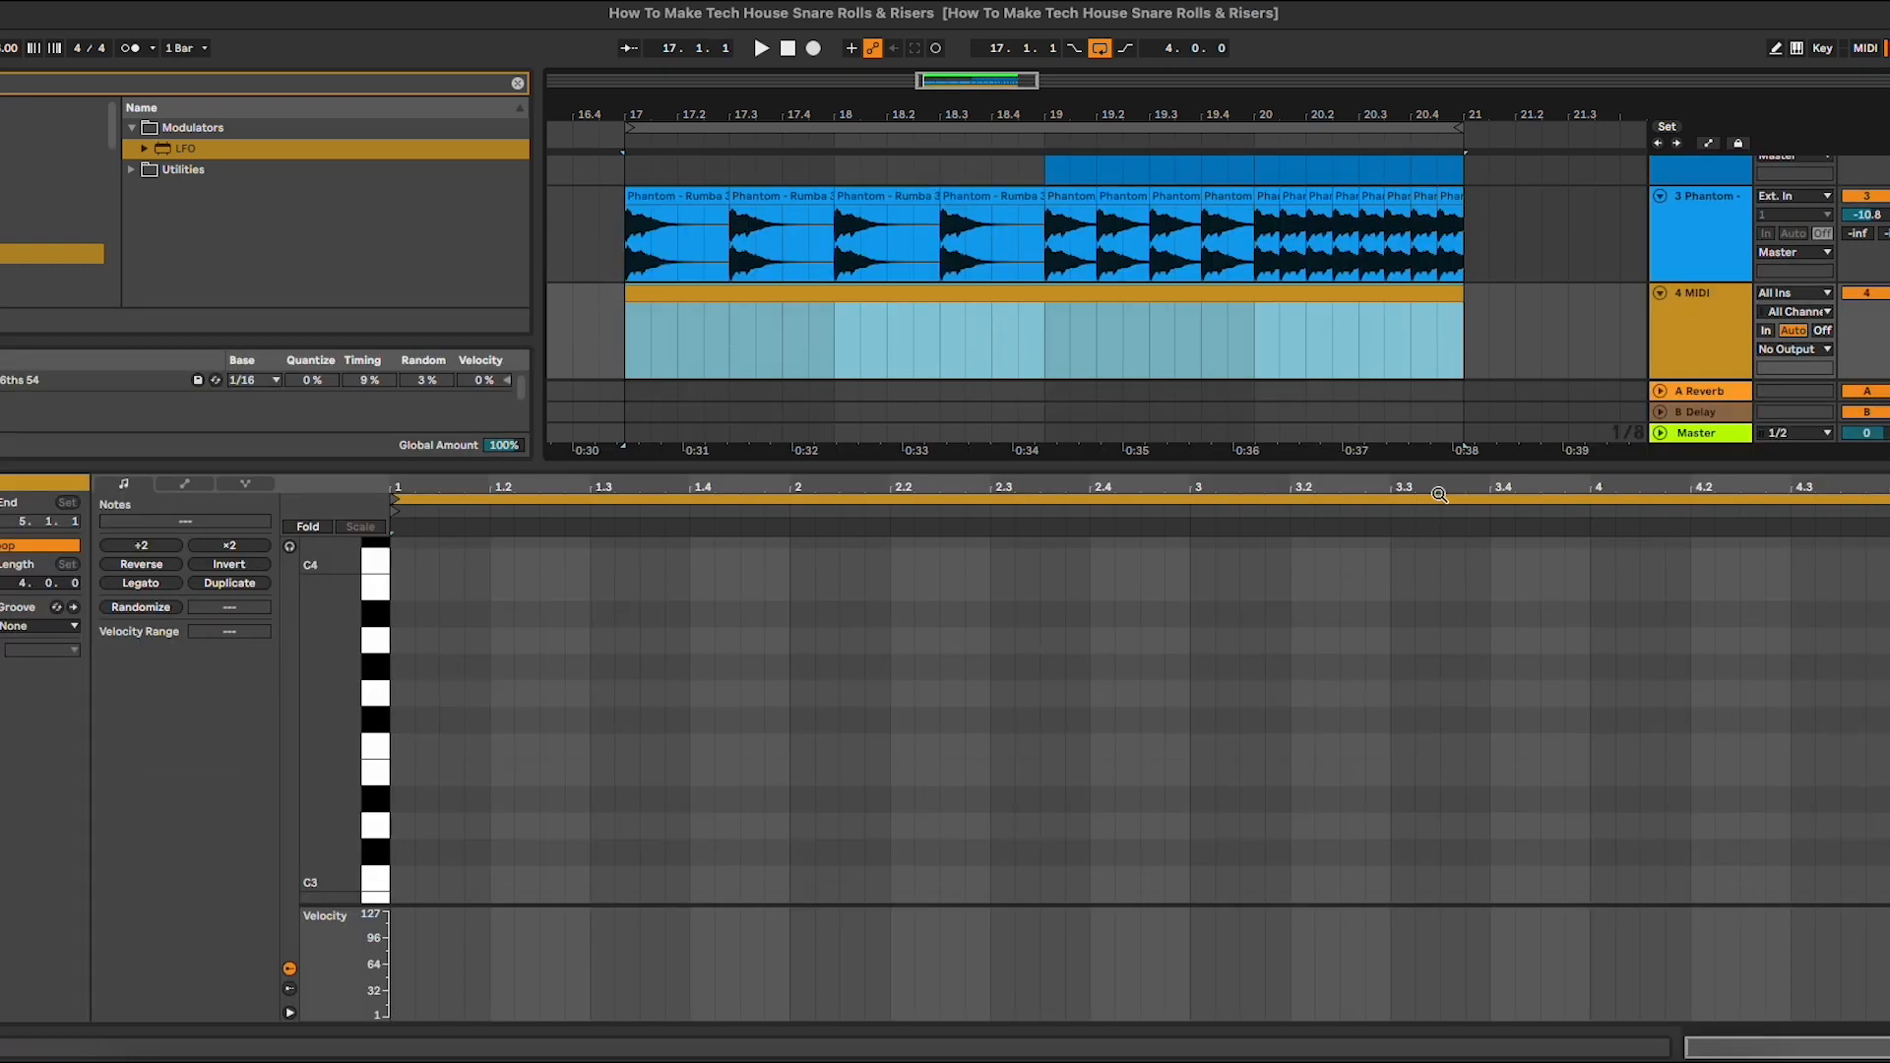
{"action": "double_click", "coordinate": [412, 873]}
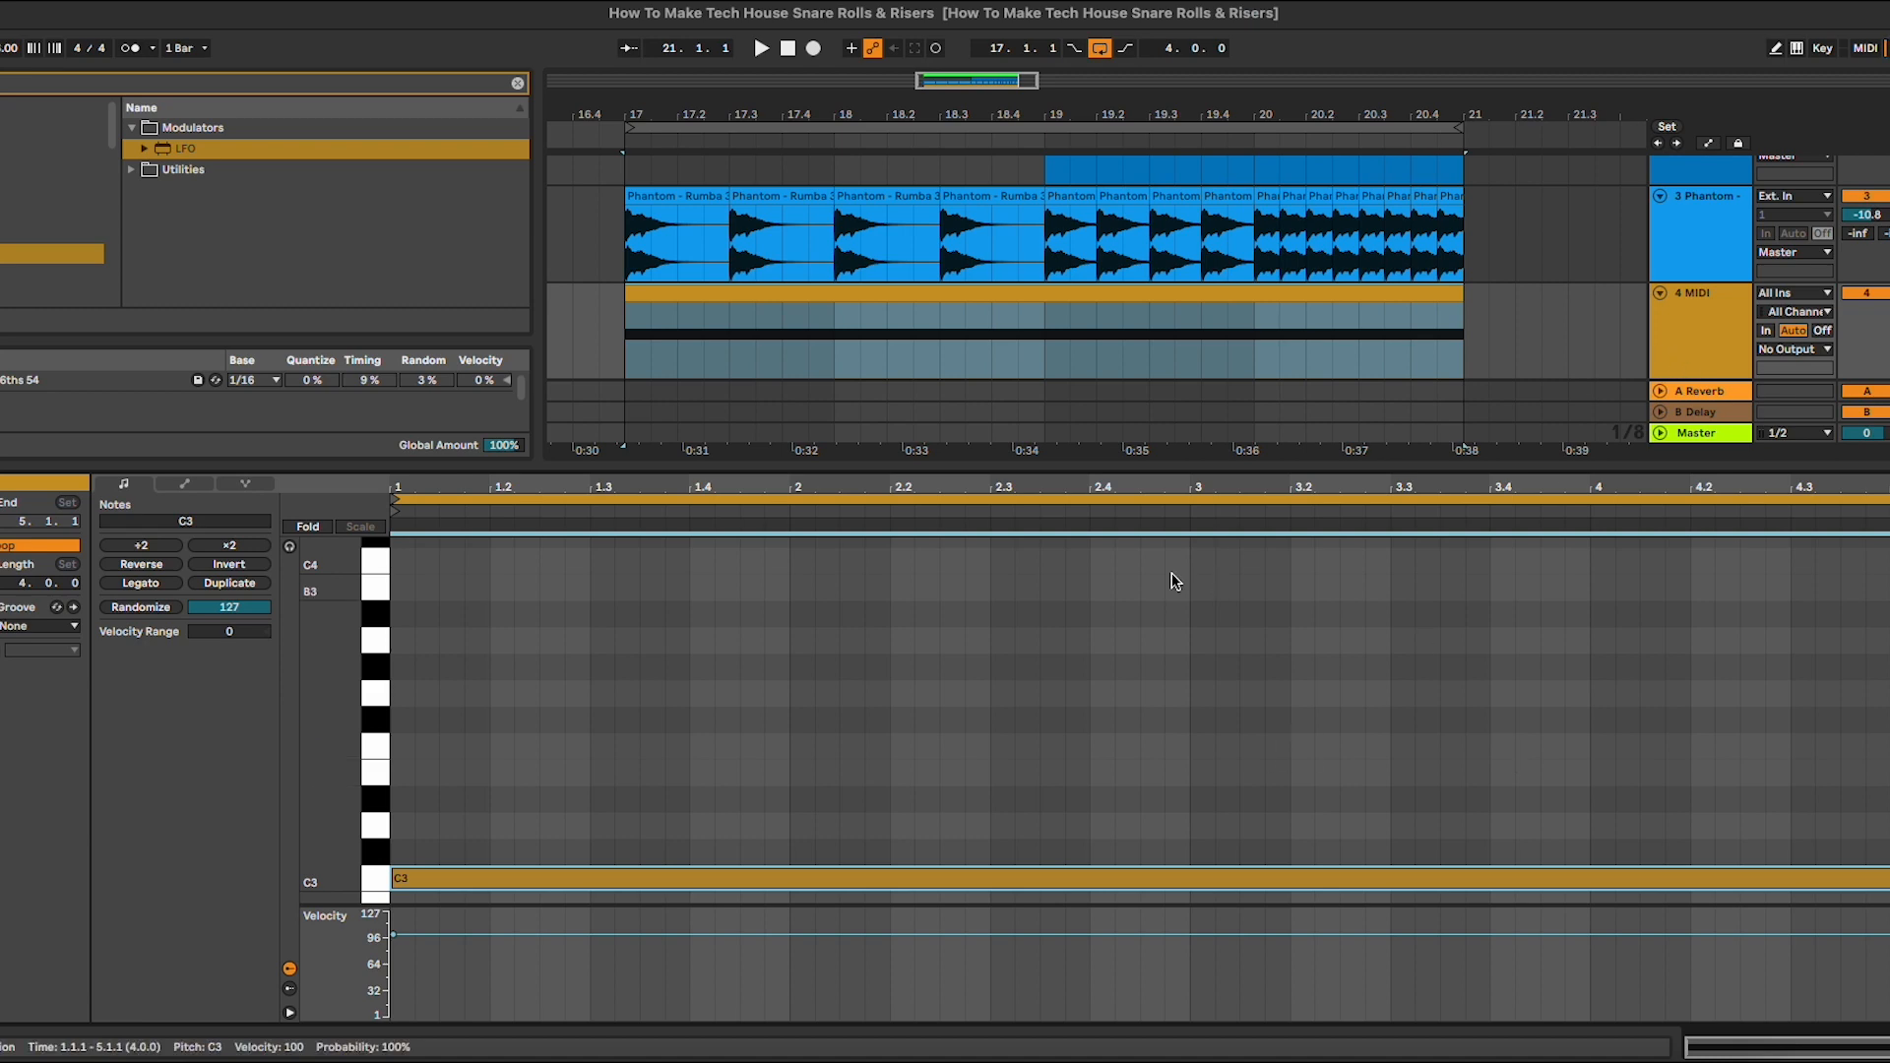
{"action": "double_click", "coordinate": [1711, 328]}
Load Xfer Records Serum onto the new MIDI track and audition the clip with the LEAD - Fade preset.
{"action": "left_click", "coordinate": [518, 84]}
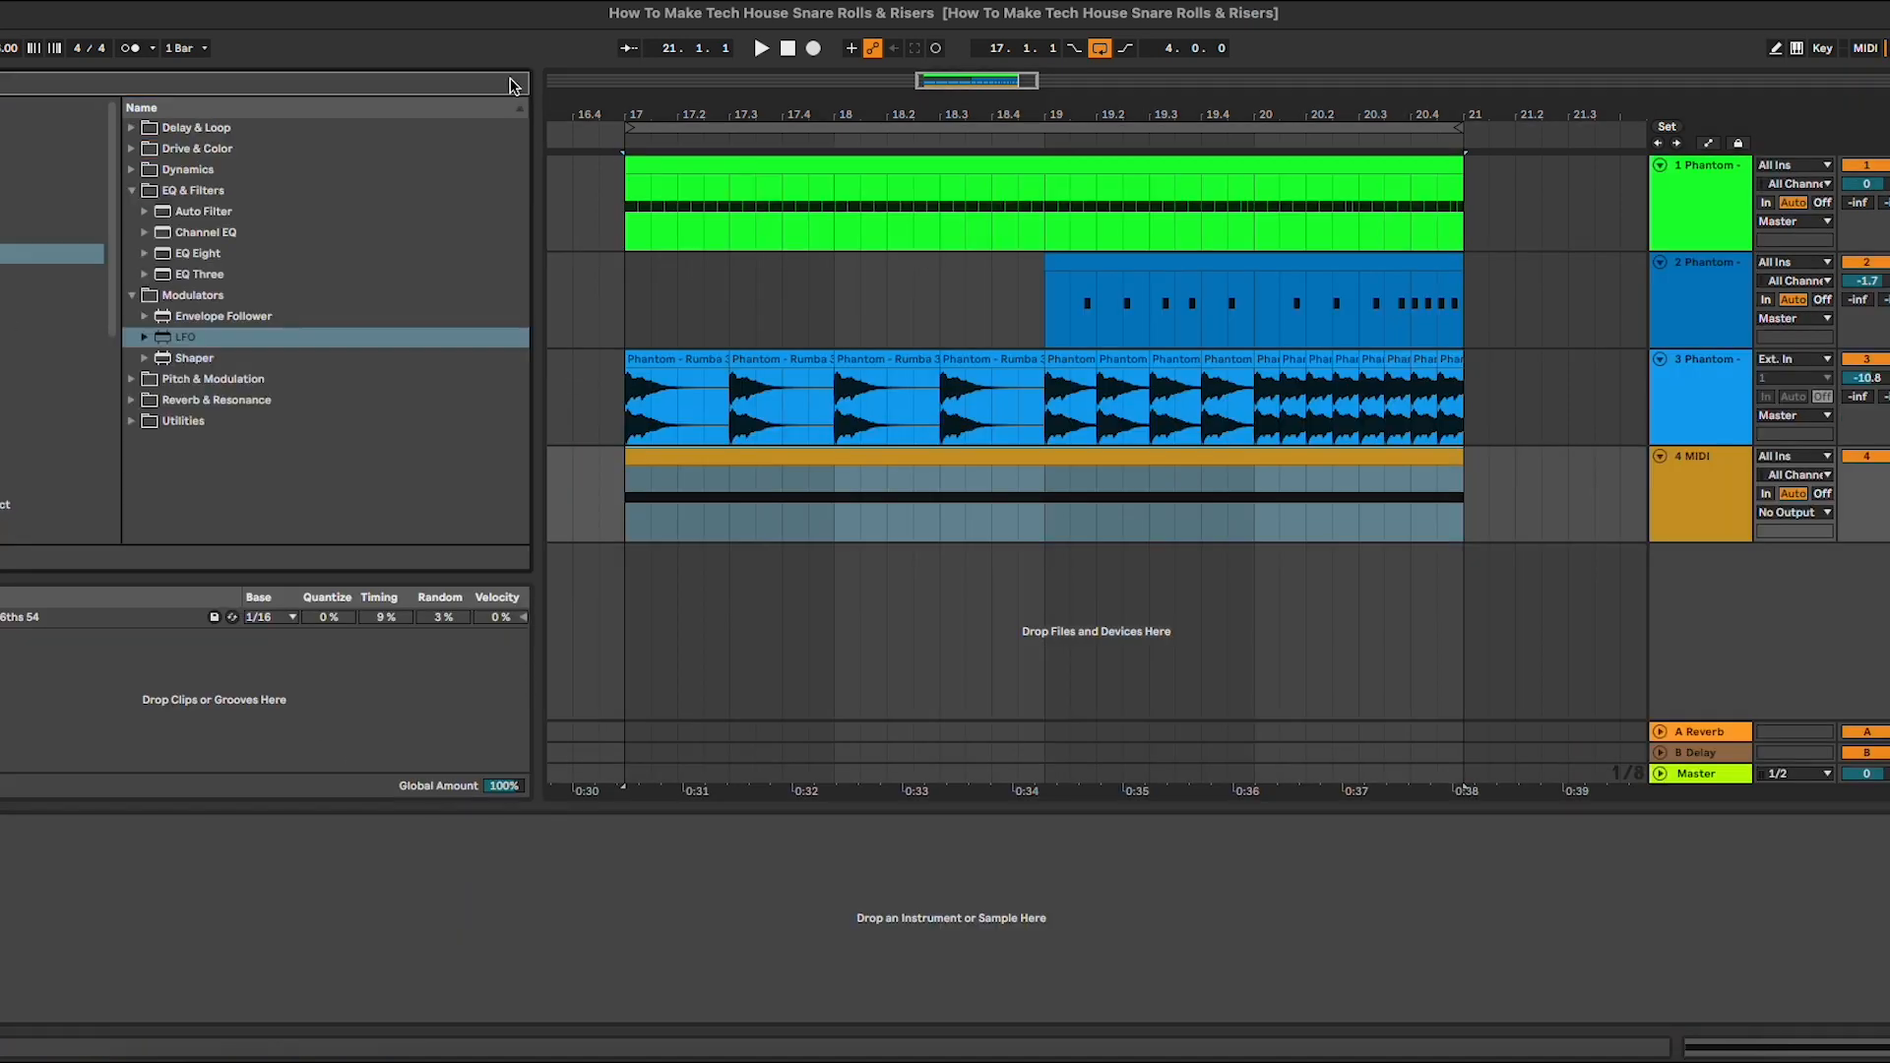
{"action": "left_click", "coordinate": [3, 321]}
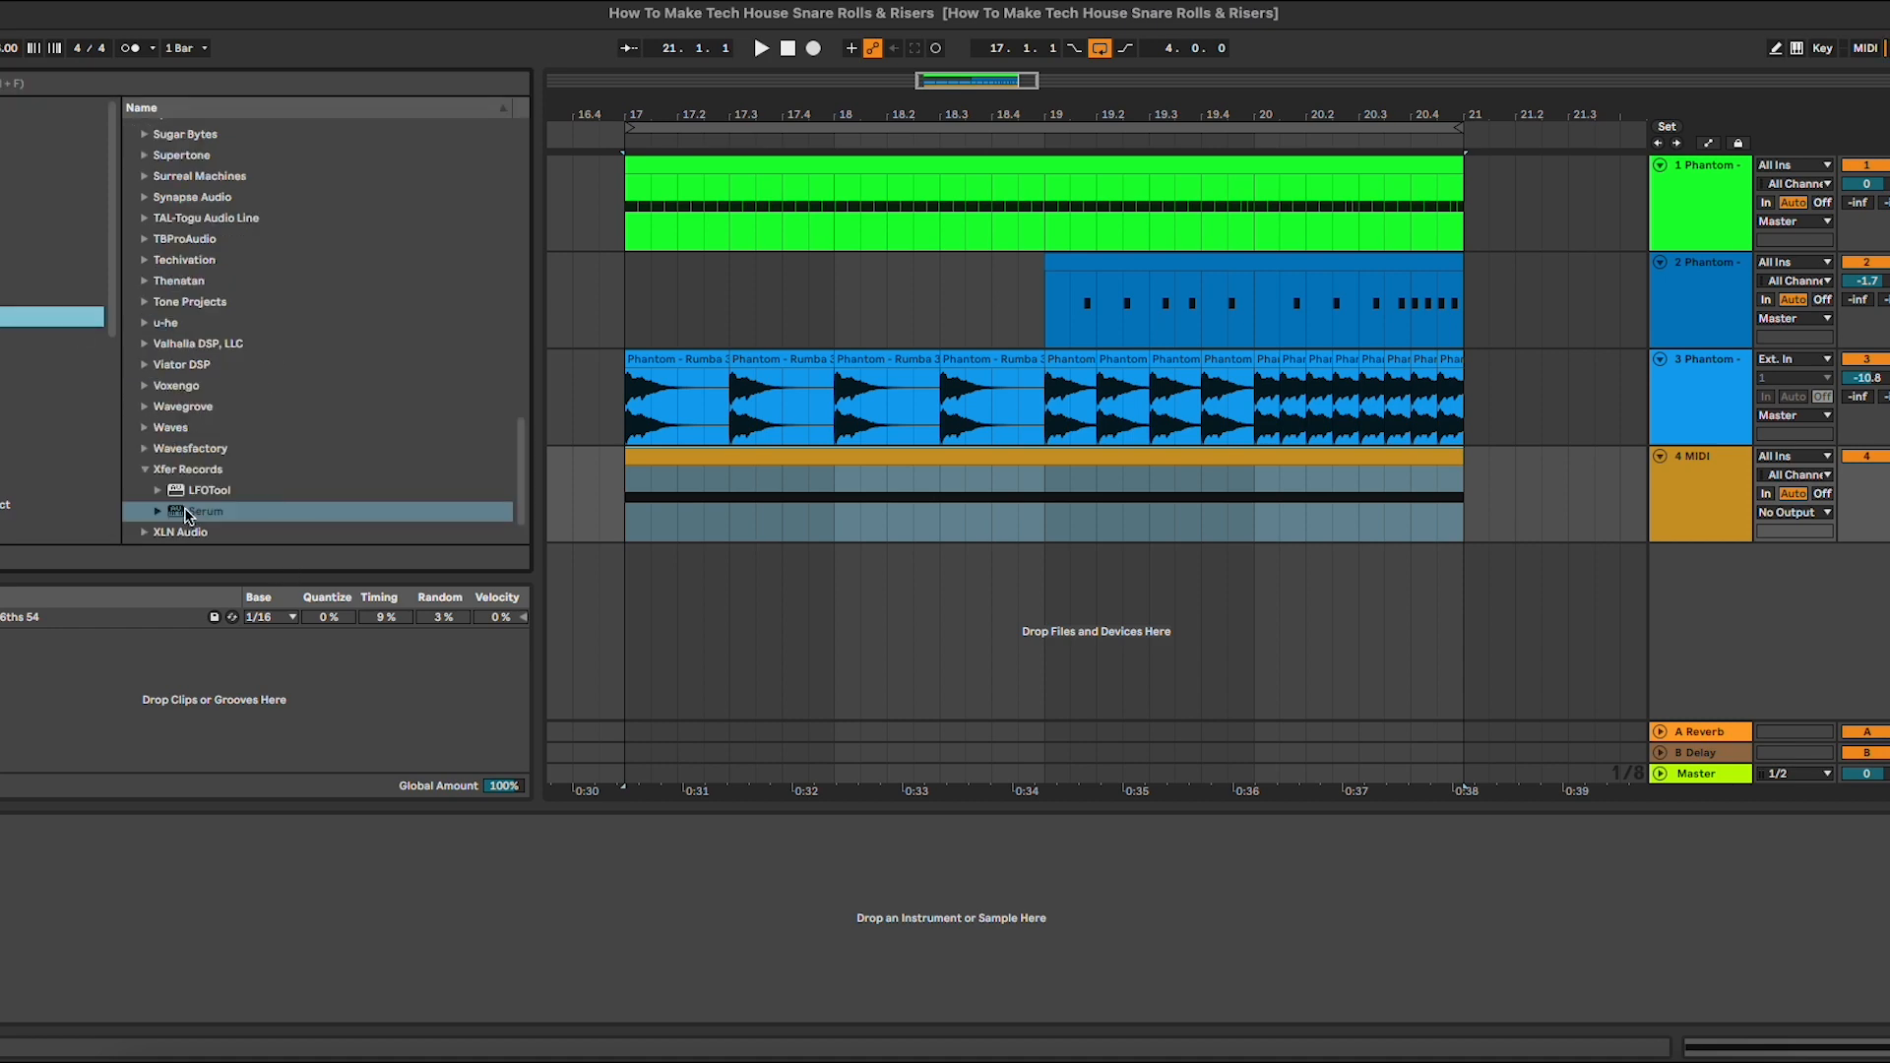
{"action": "left_click_drag", "start_coordinate": [187, 514], "coordinate": [760, 507]}
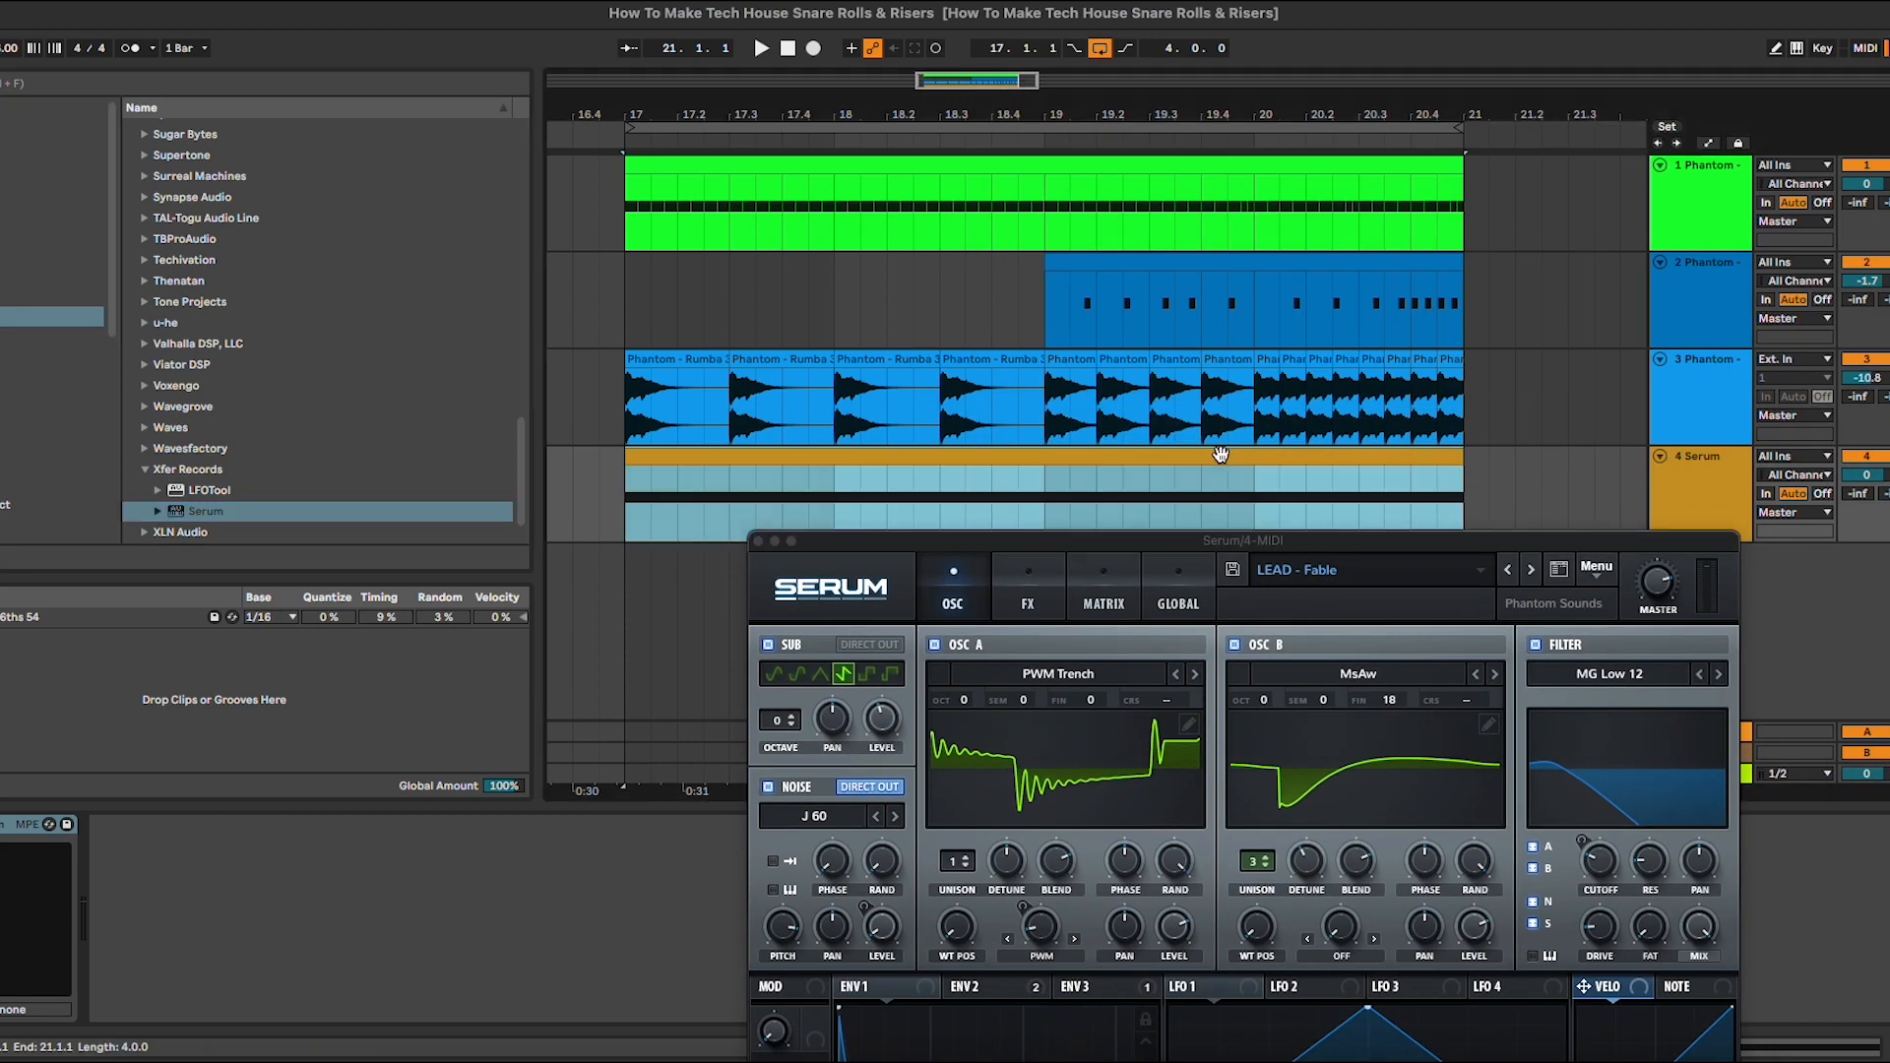
{"action": "left_click", "coordinate": [1531, 570]}
{"action": "key", "text": "space"}
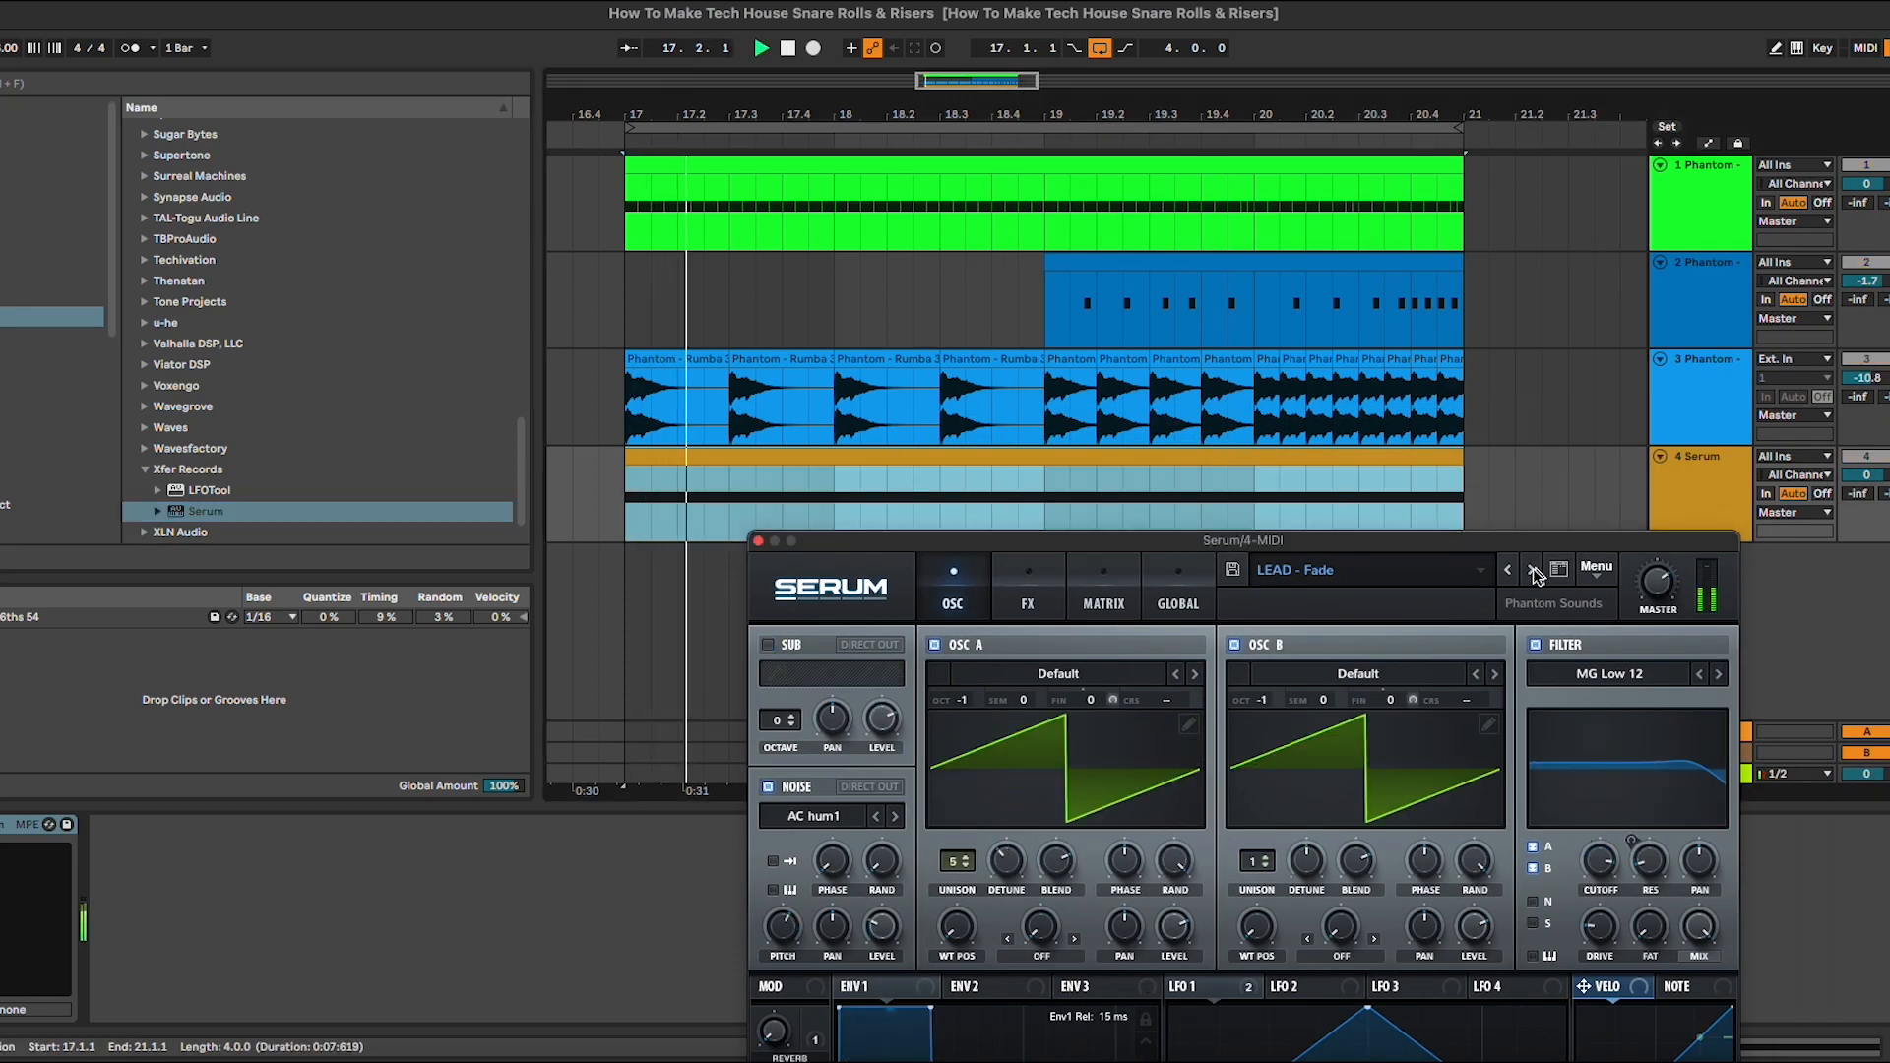
{"action": "left_click_drag", "start_coordinate": [1000, 533], "coordinate": [858, 59]}
{"action": "left_click", "coordinate": [1725, 494]}
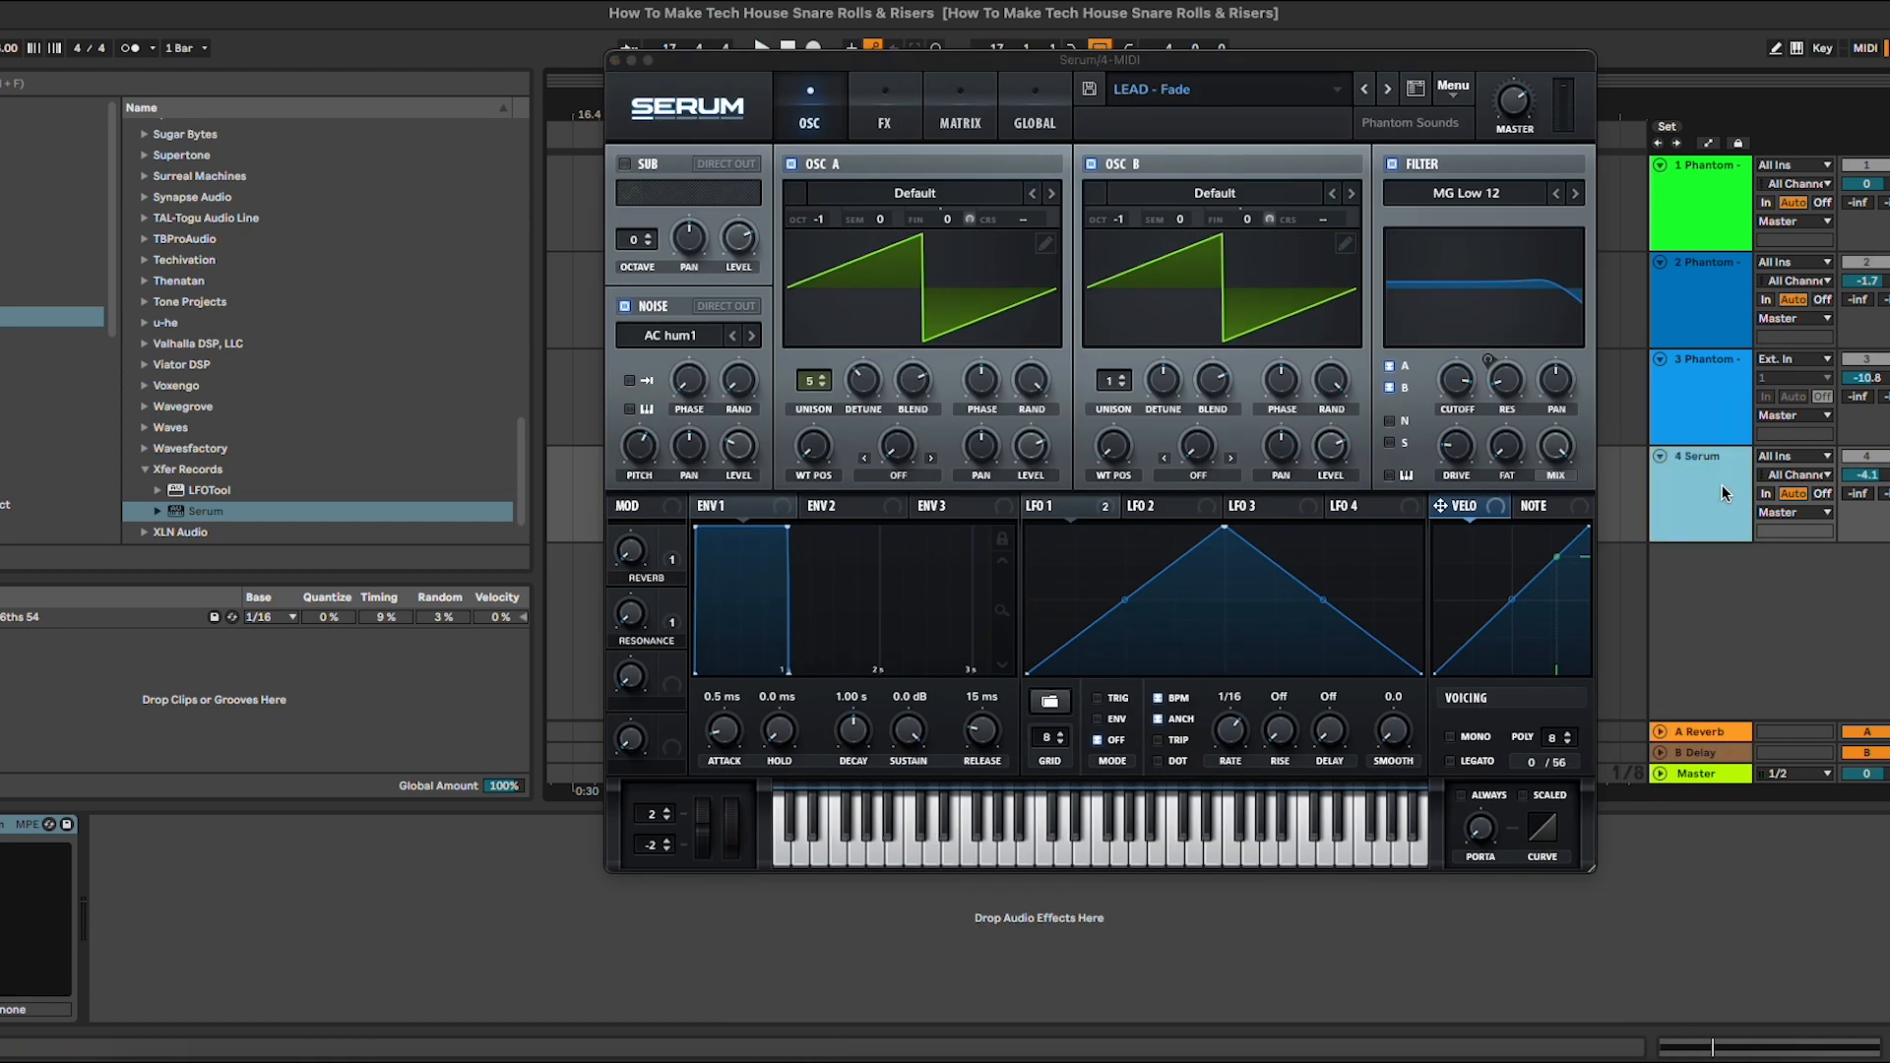
Set Serum's upward pitch bend range to 12 and automate its Pitch Bend rising steadily from bar 17 to bar 21.
{"action": "left_click_drag", "start_coordinate": [653, 822], "coordinate": [657, 811]}
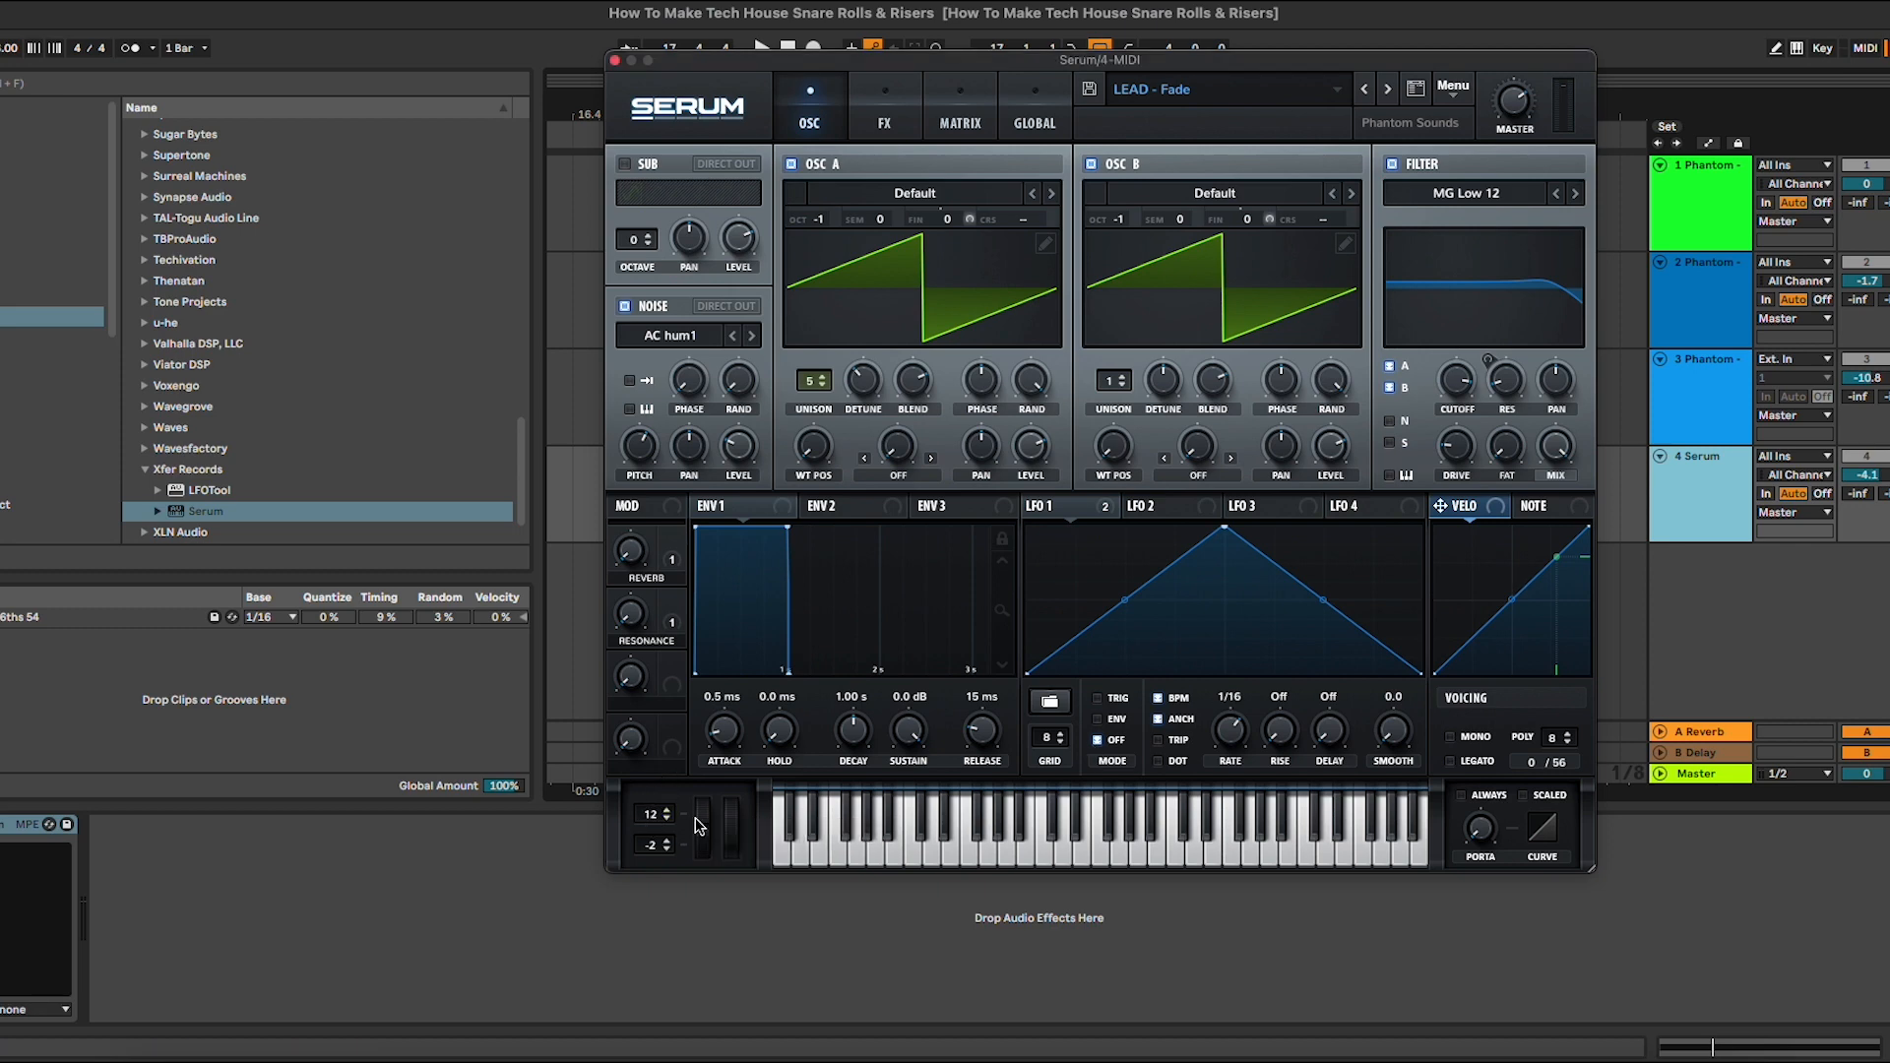
{"action": "left_click", "coordinate": [616, 60]}
{"action": "key", "text": "a"}
{"action": "left_click", "coordinate": [630, 531]}
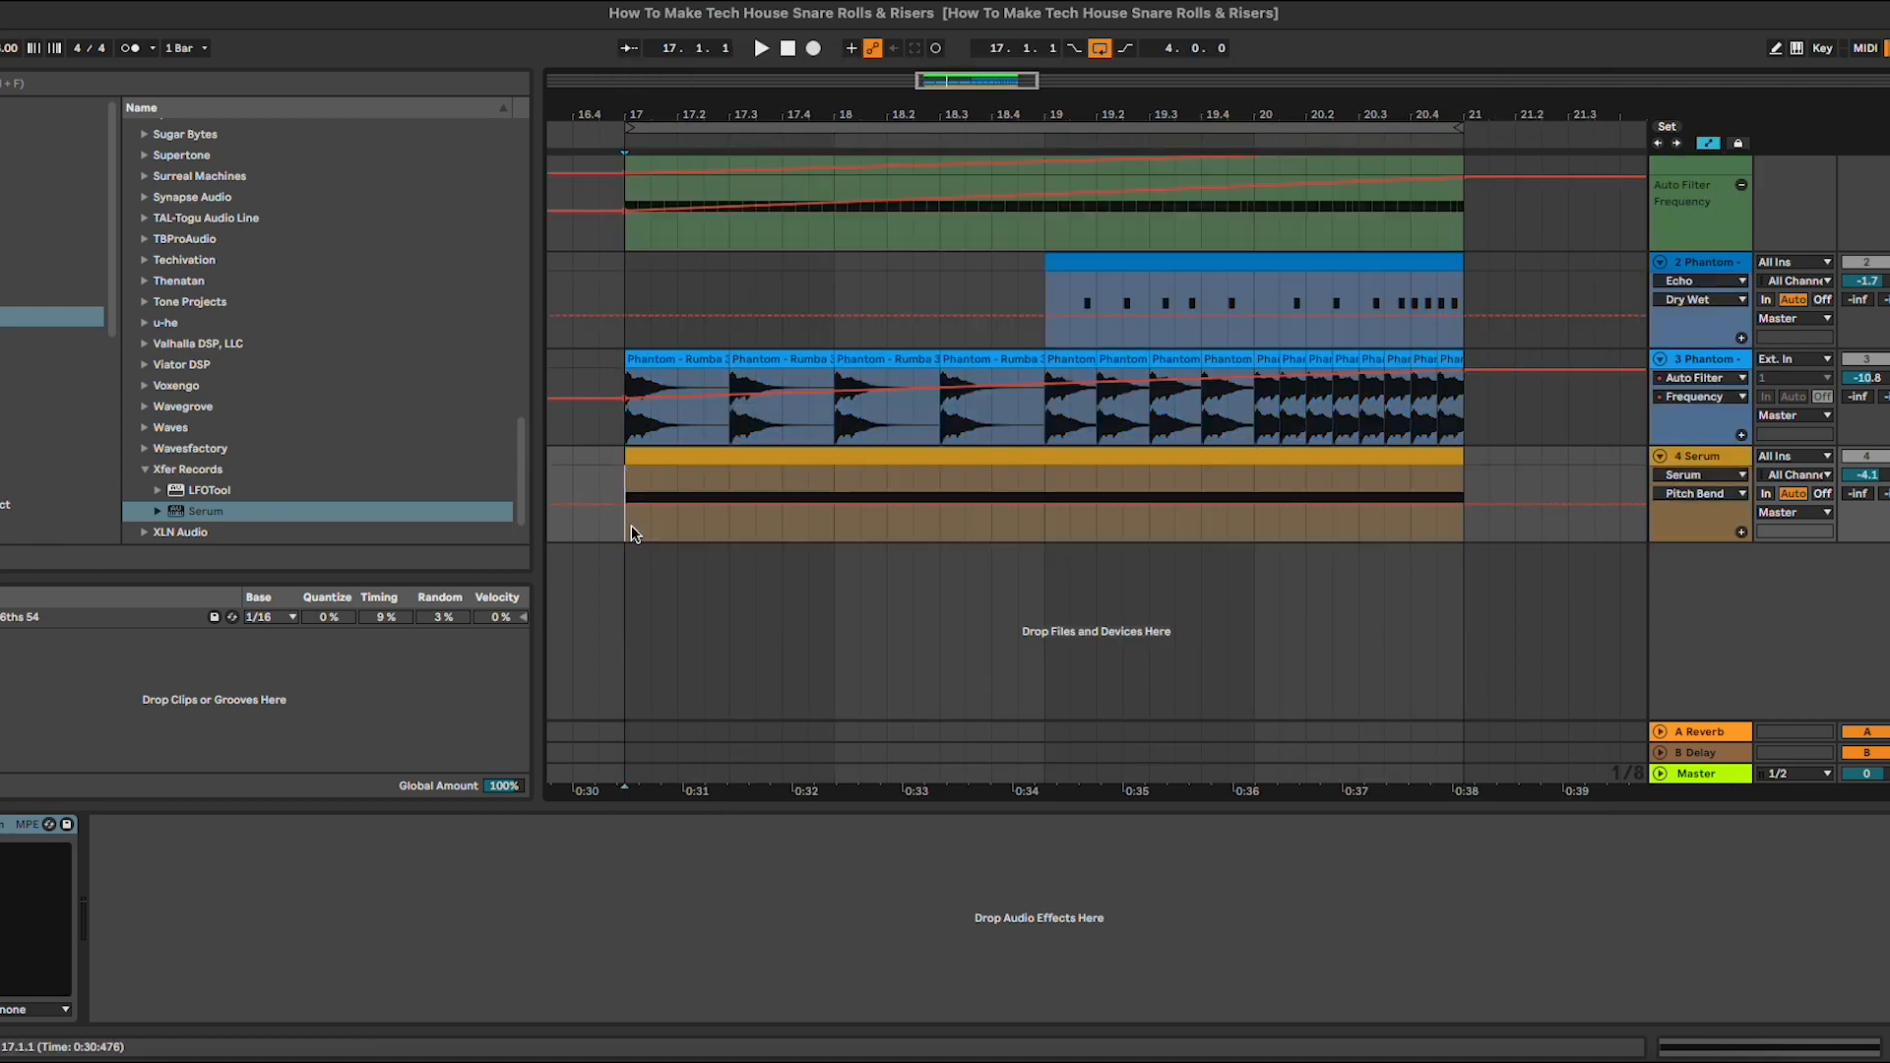
{"action": "key", "text": "space"}
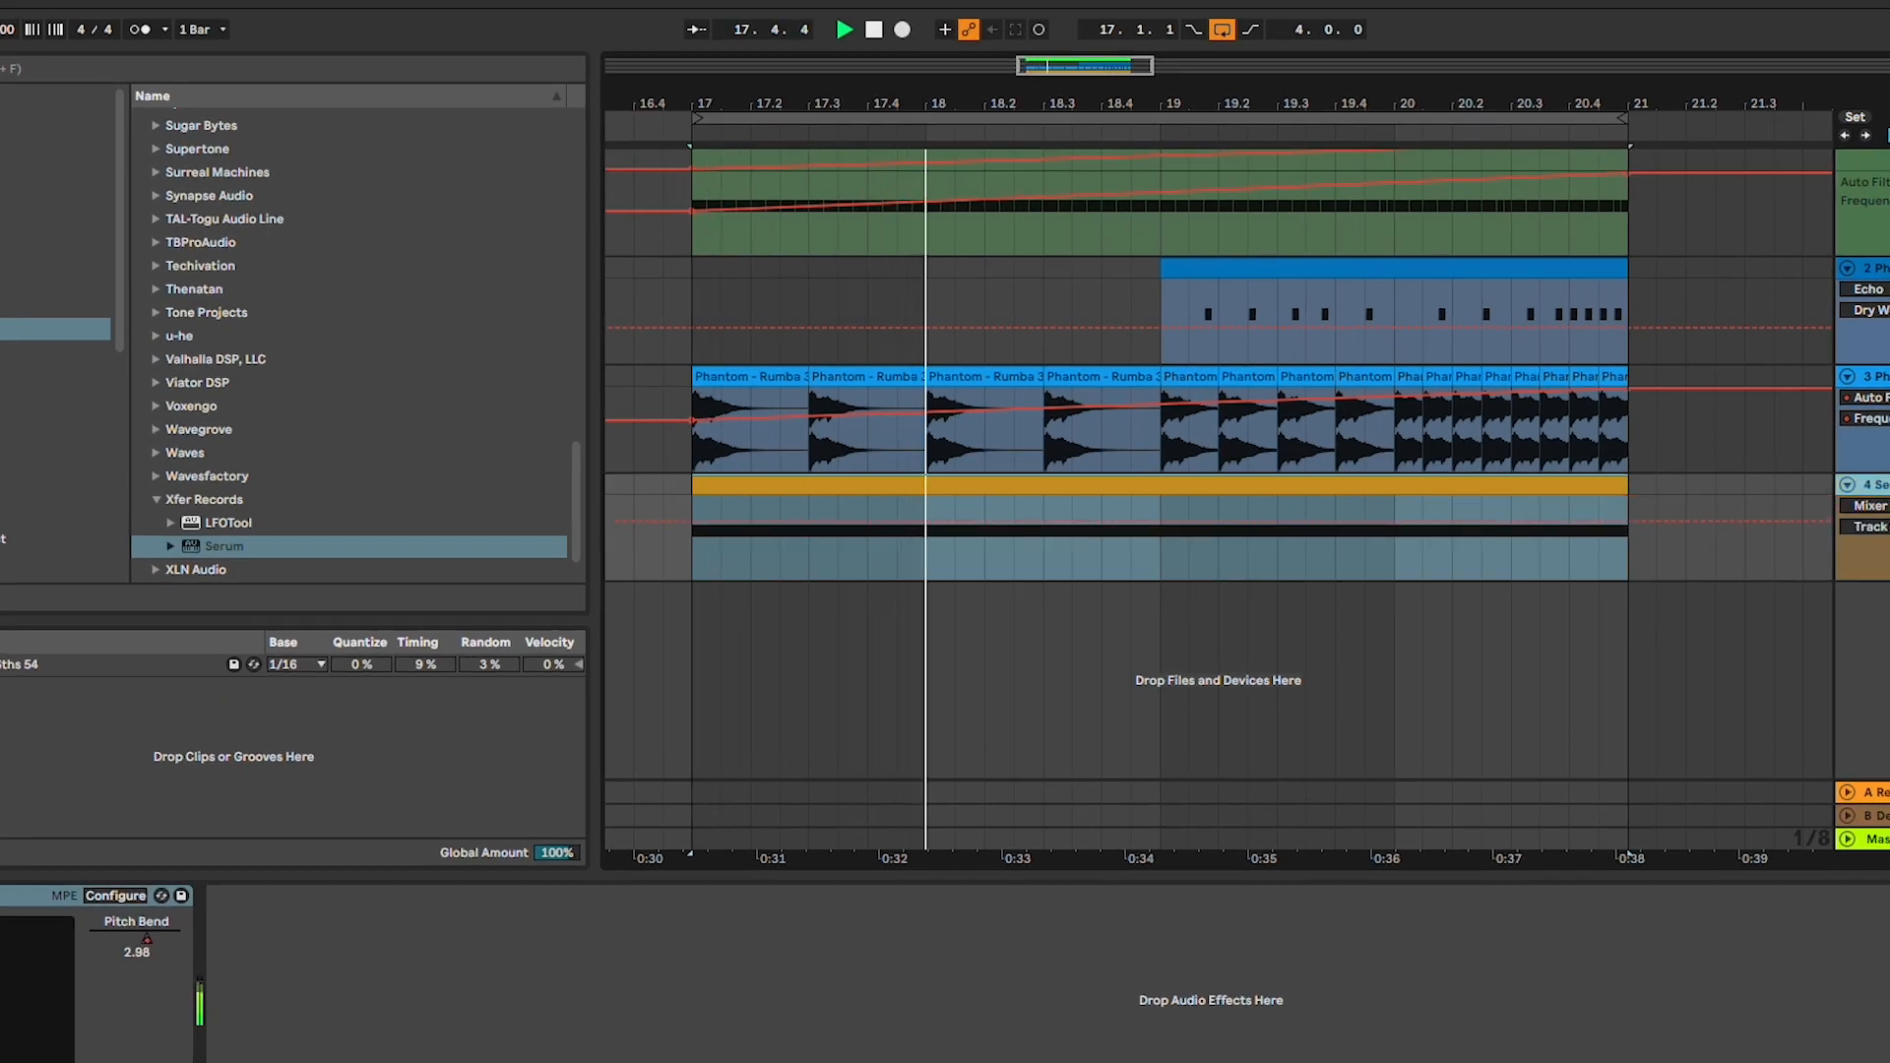
{"action": "scroll", "coordinate": [1482, 477], "scroll_direction": "up", "scroll_amount": 3}
{"action": "scroll", "coordinate": [1482, 477], "scroll_direction": "up", "scroll_amount": 2}
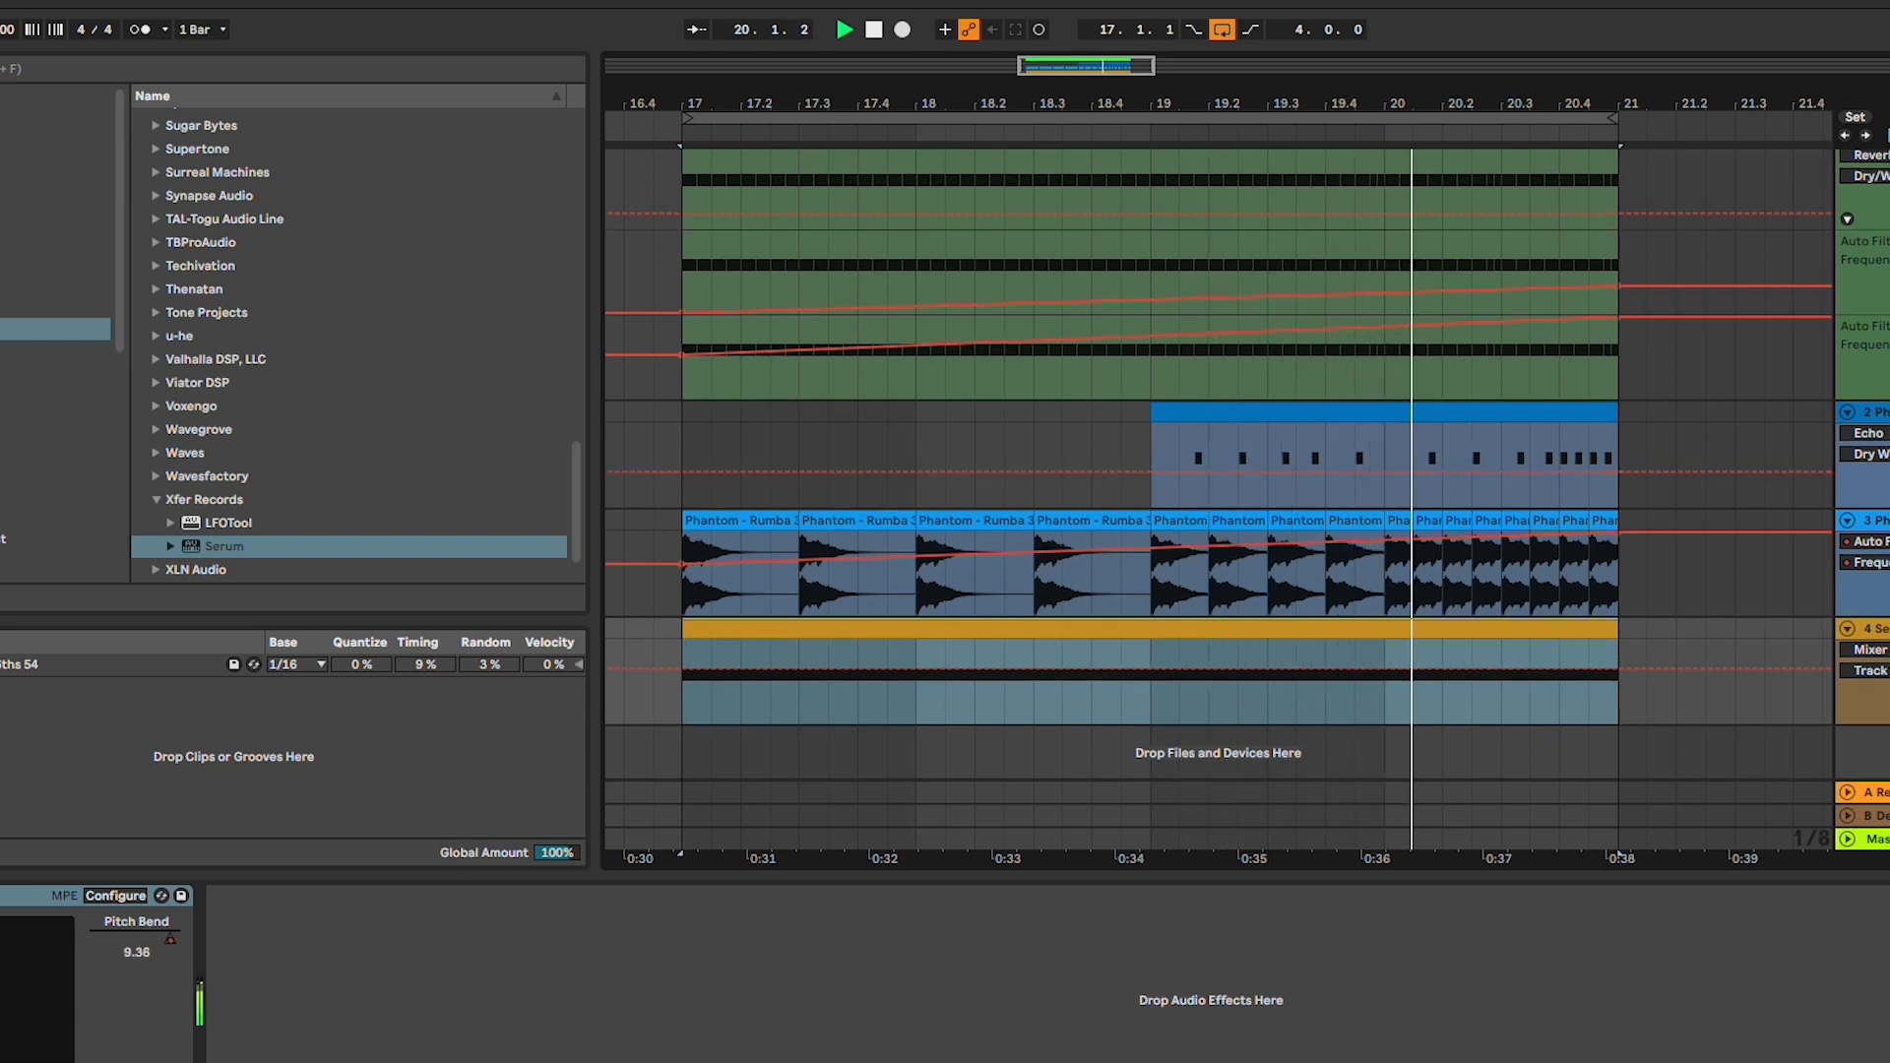
{"action": "key", "text": "space"}
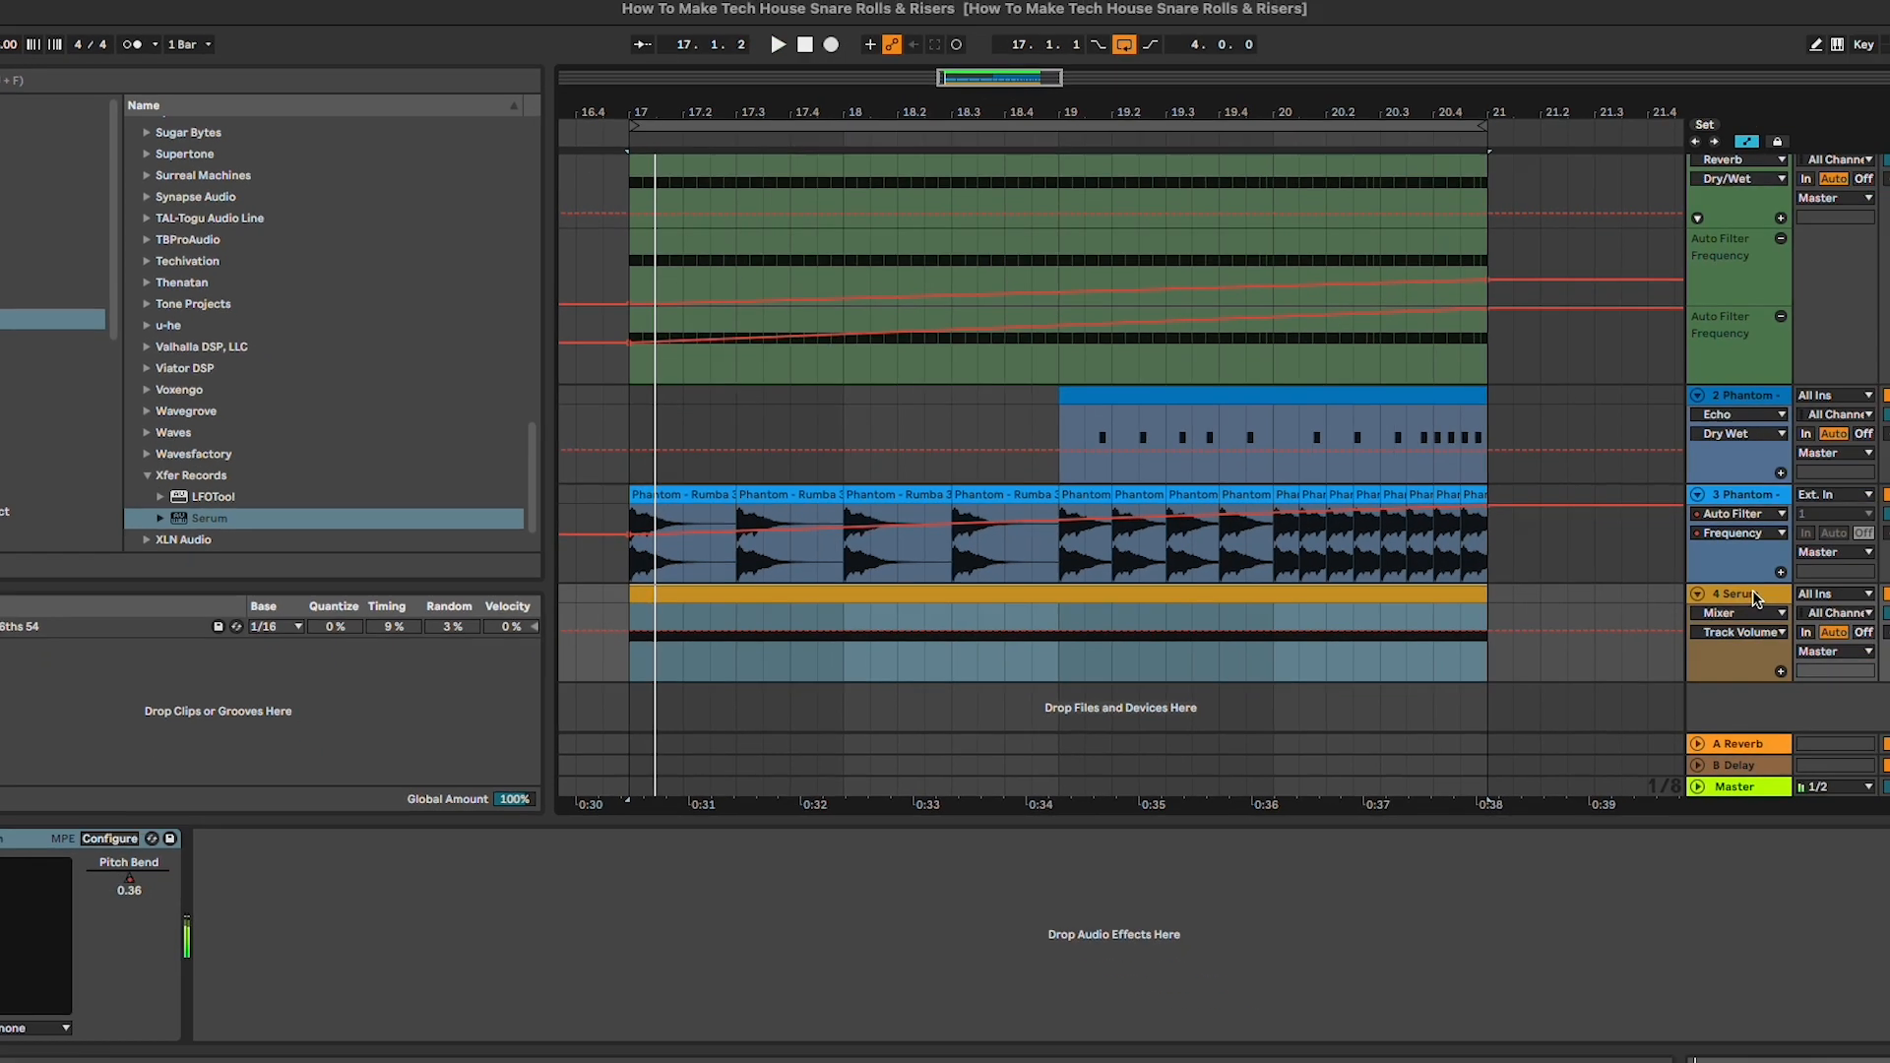
Audition the riser with Serum's upward pitch bend range at 24, and restore the range to 12.
{"action": "left_click", "coordinate": [2, 896]}
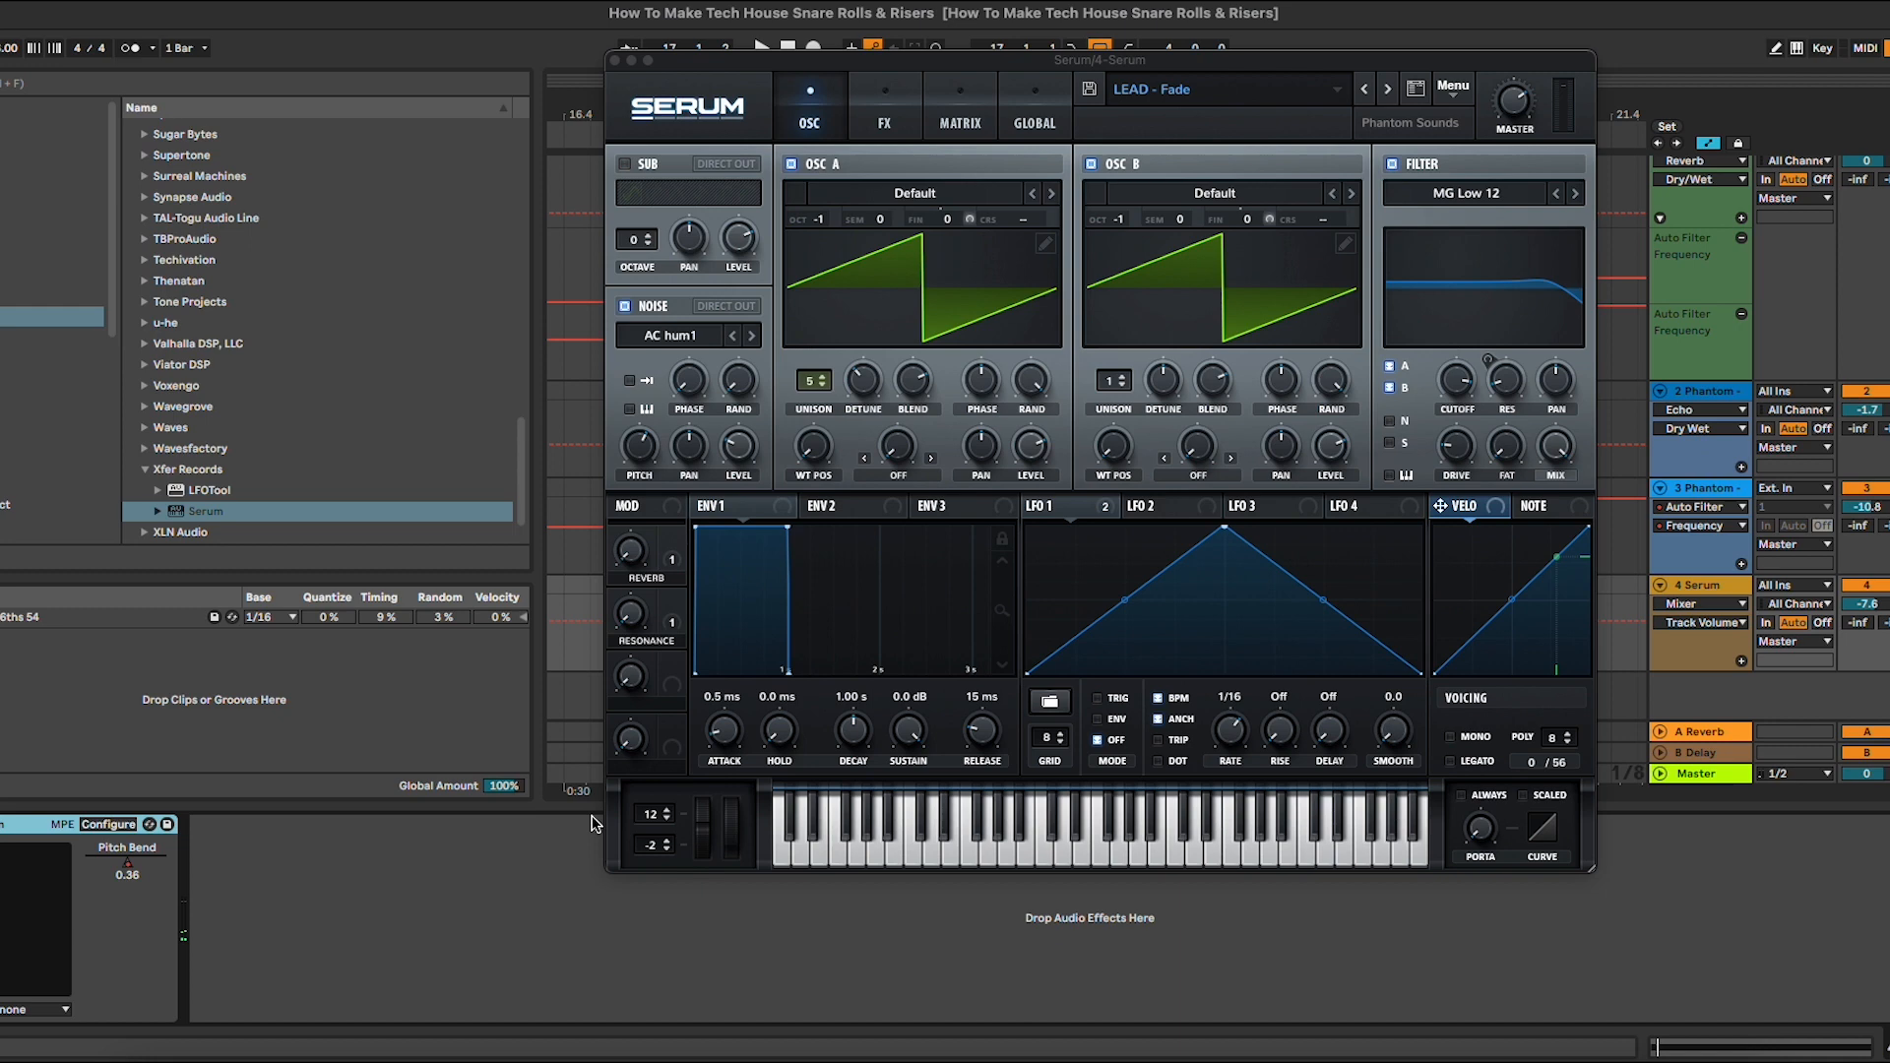
{"action": "left_click", "coordinate": [654, 818]}
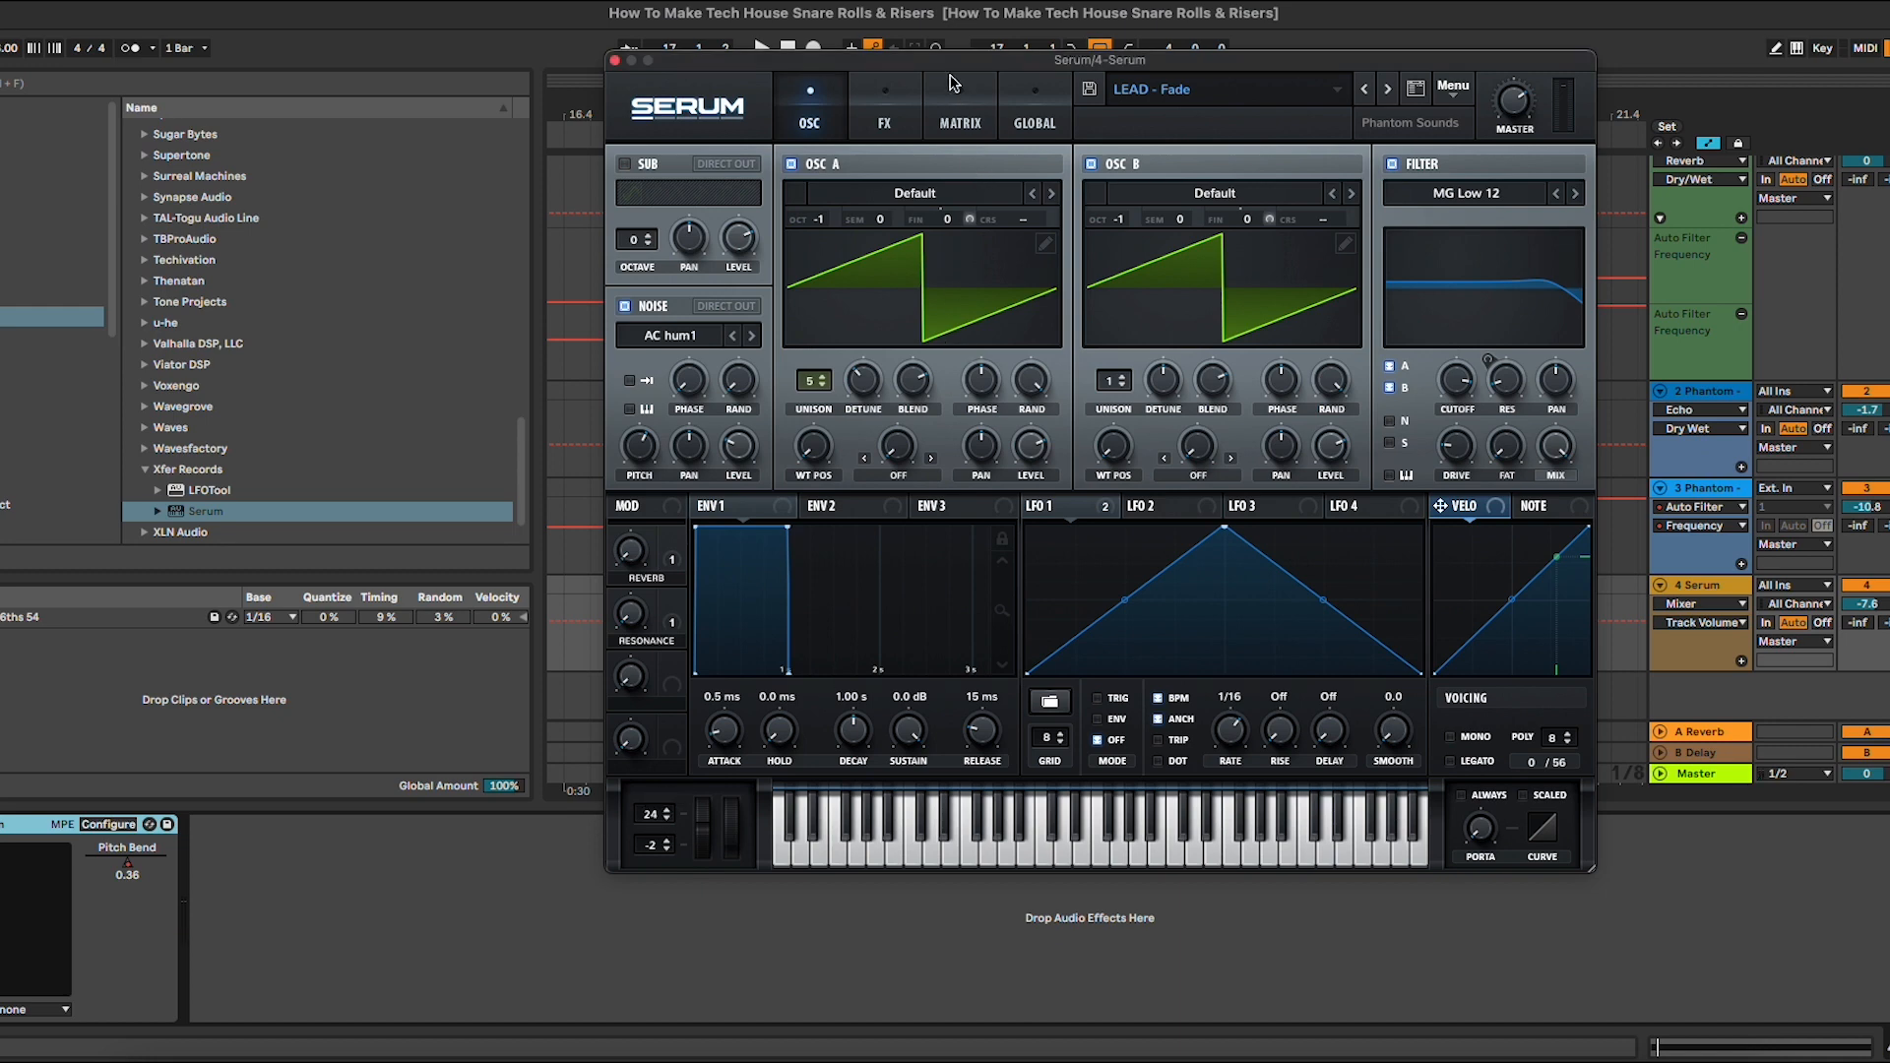
{"action": "left_click_drag", "start_coordinate": [945, 61], "coordinate": [936, 149]}
{"action": "key", "text": "space"}
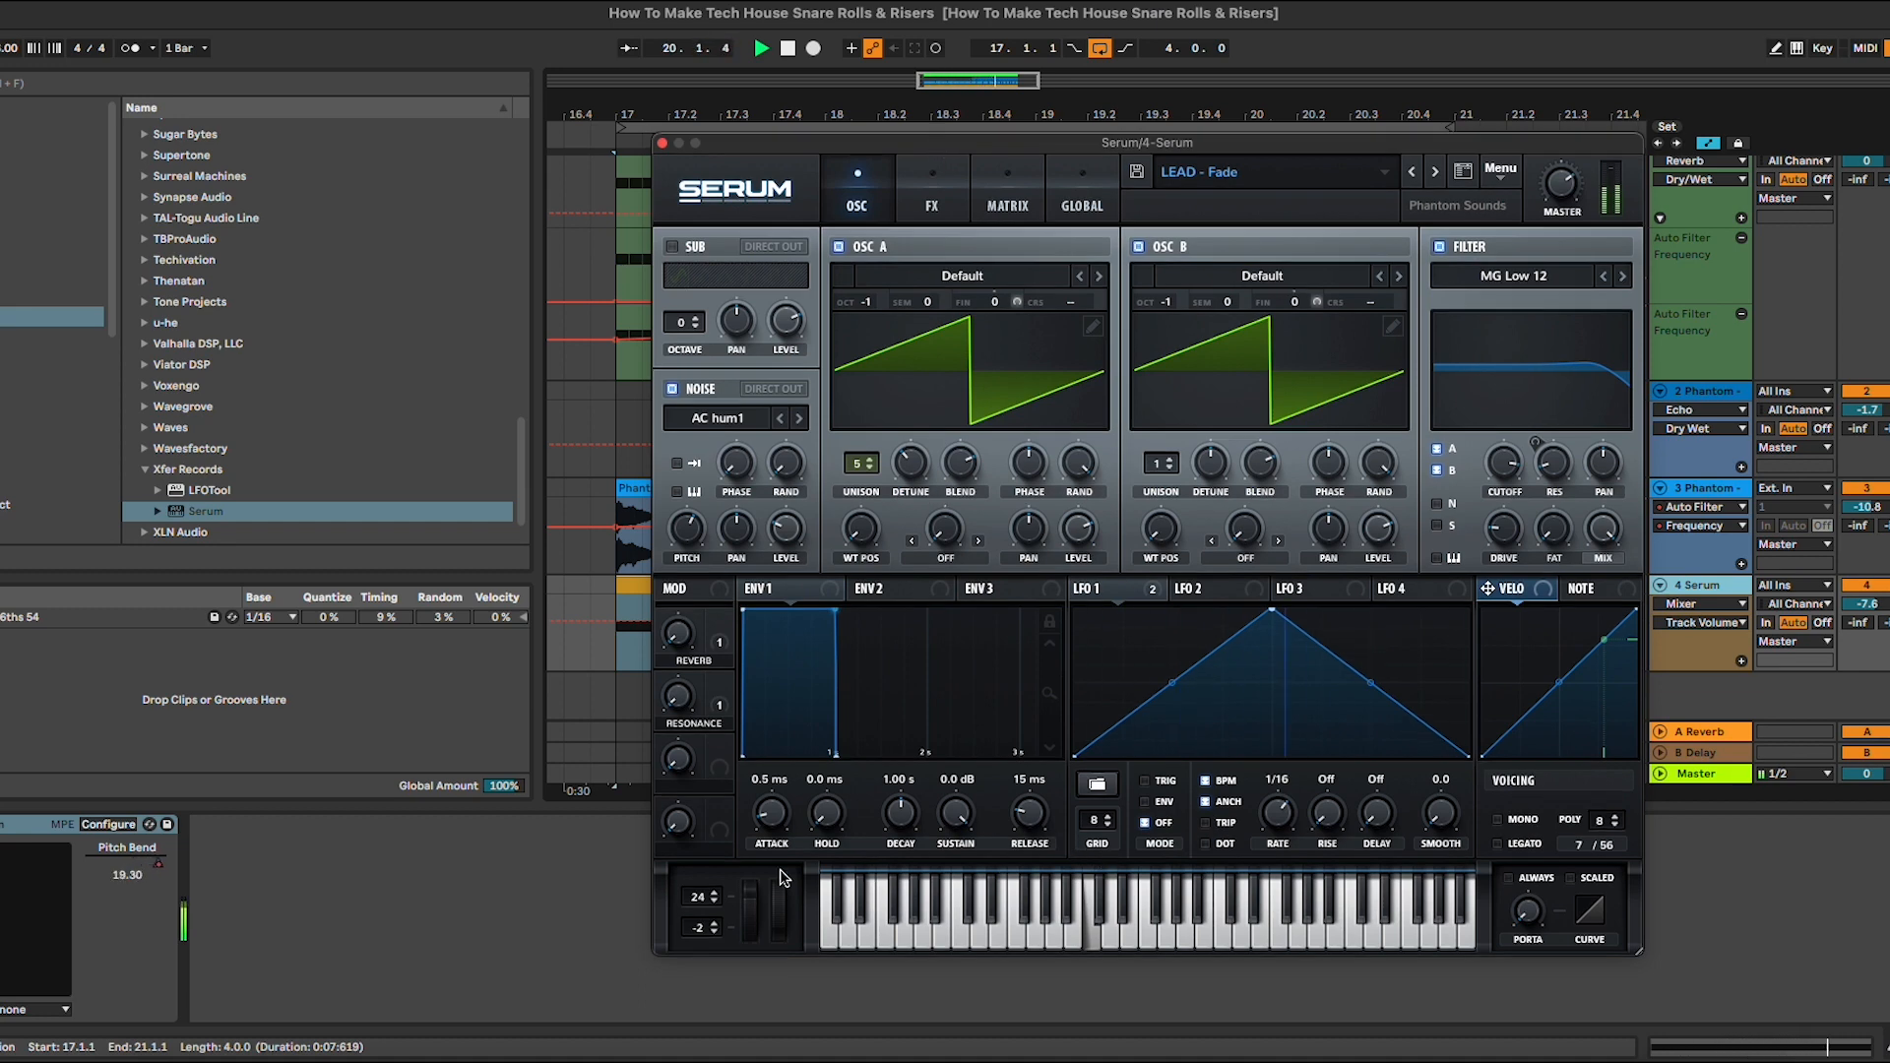
{"action": "key", "text": "space"}
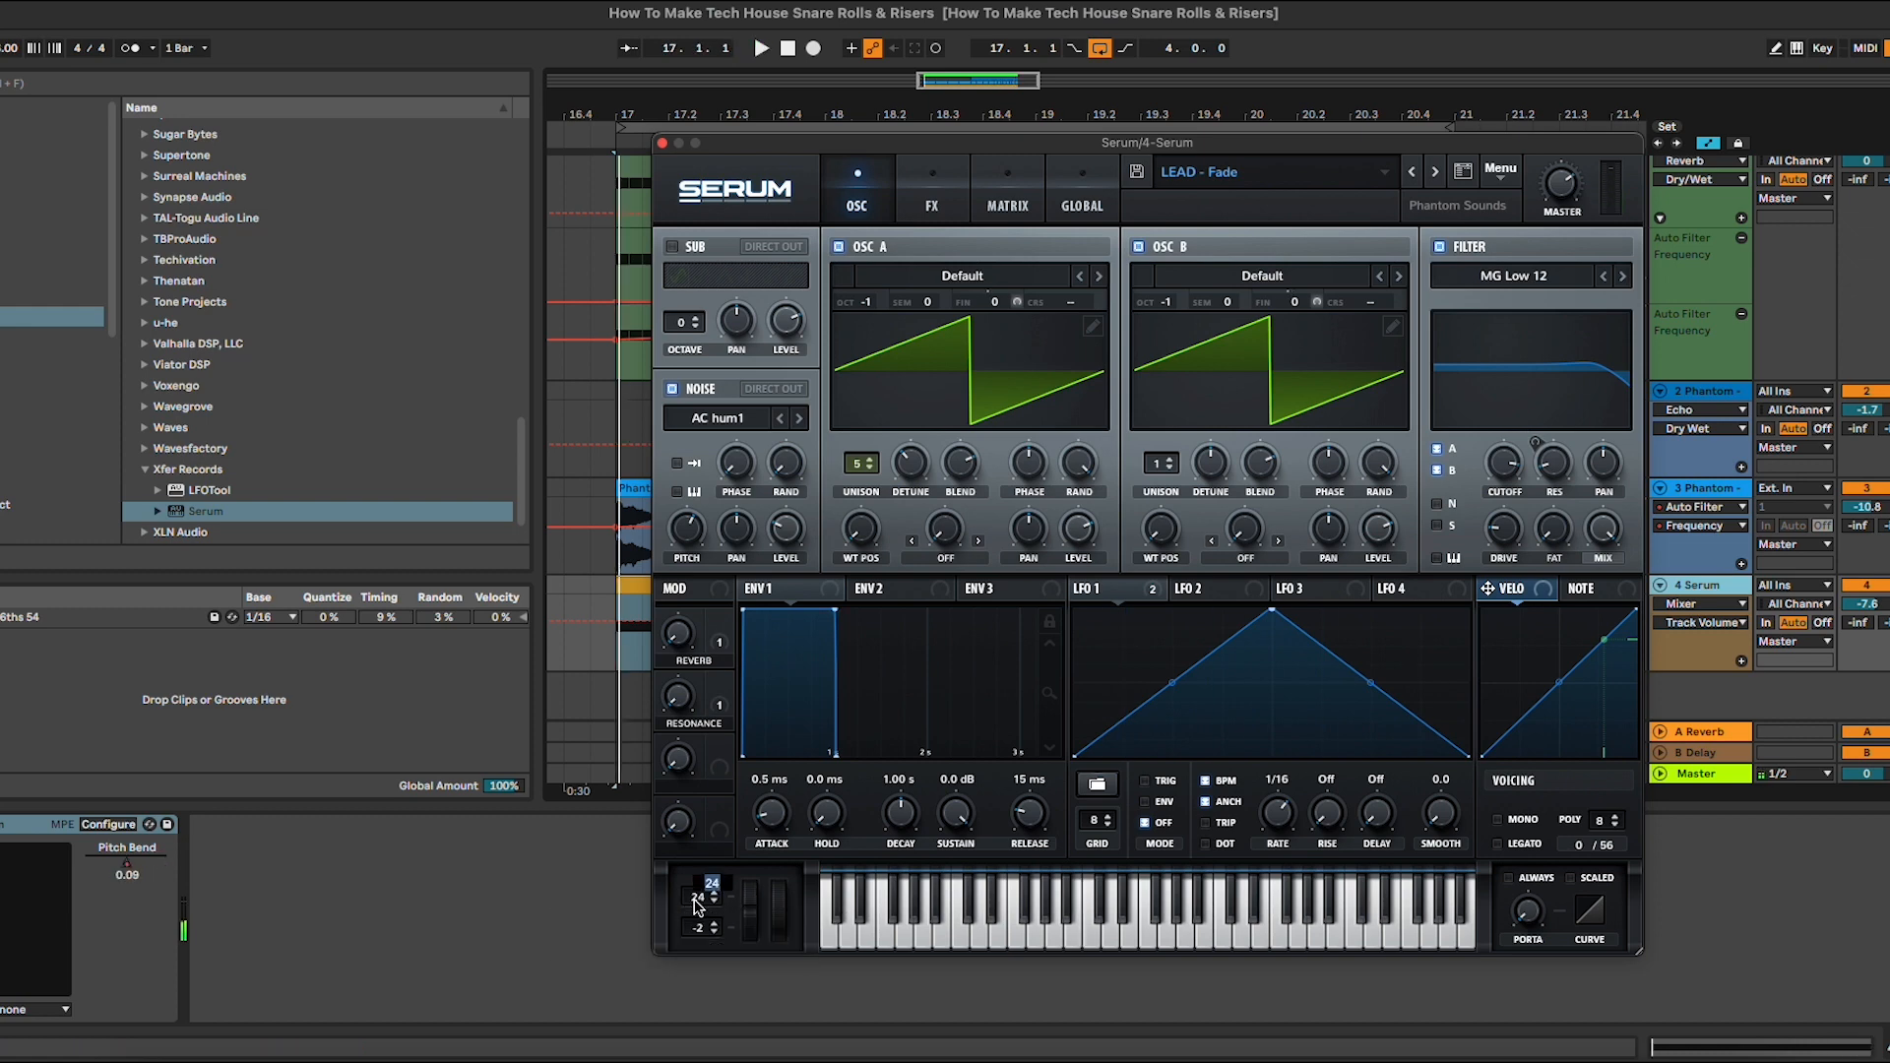
{"action": "left_click", "coordinate": [662, 142]}
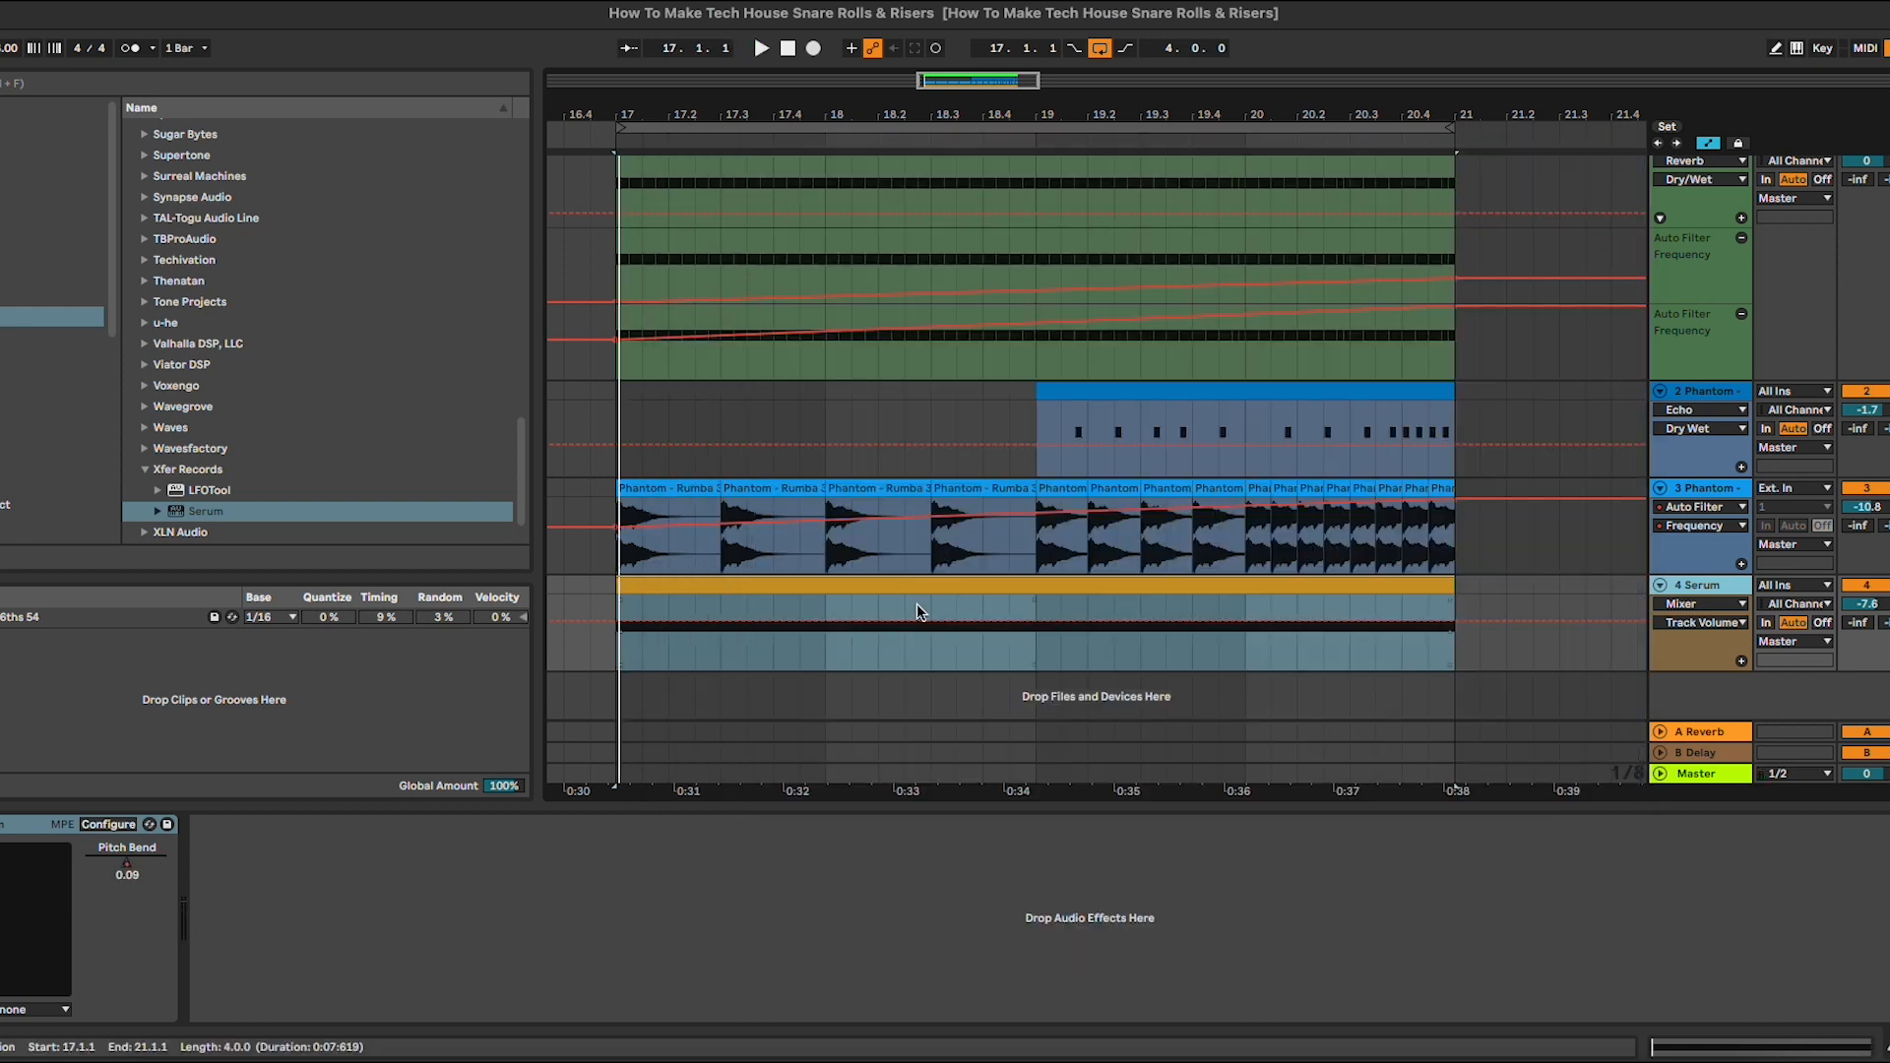
Add an Auto Filter and an LFO modulator after Serum on the Serum track.
{"action": "left_click", "coordinate": [42, 255]}
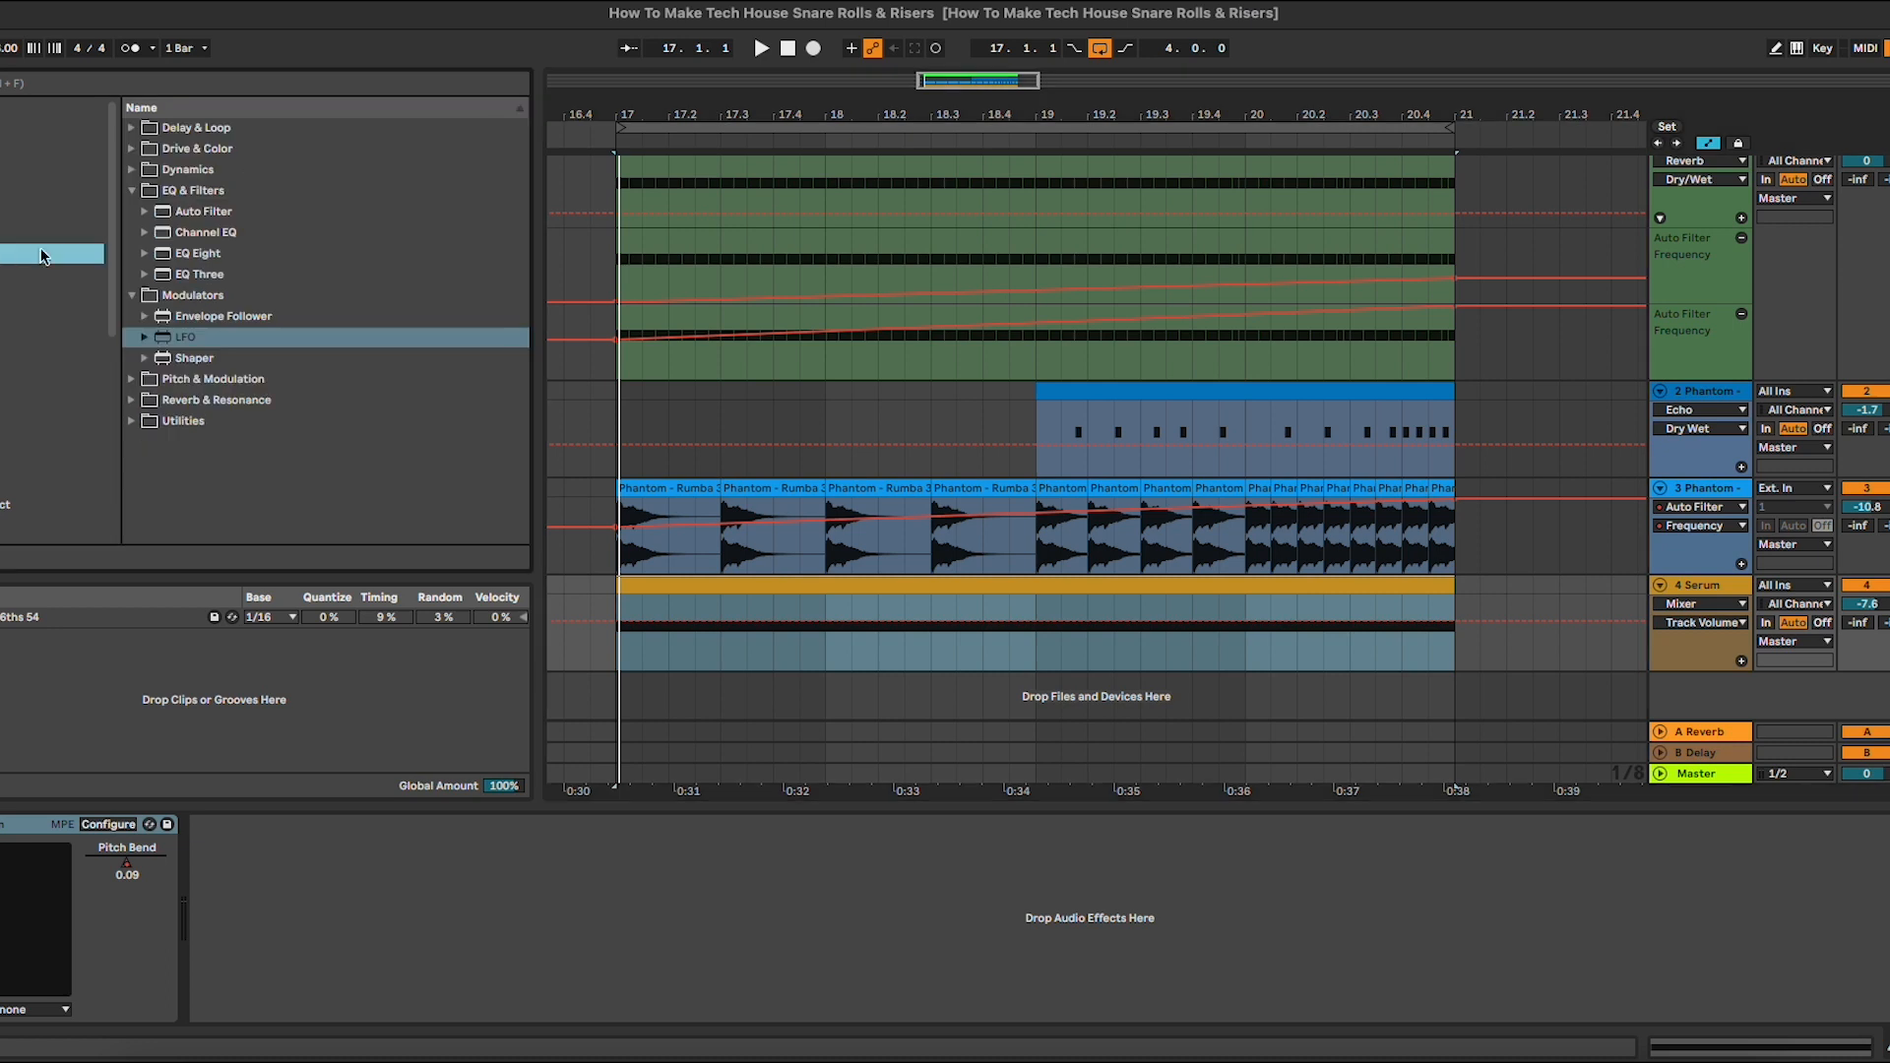
{"action": "double_click", "coordinate": [219, 210]}
{"action": "double_click", "coordinate": [266, 336]}
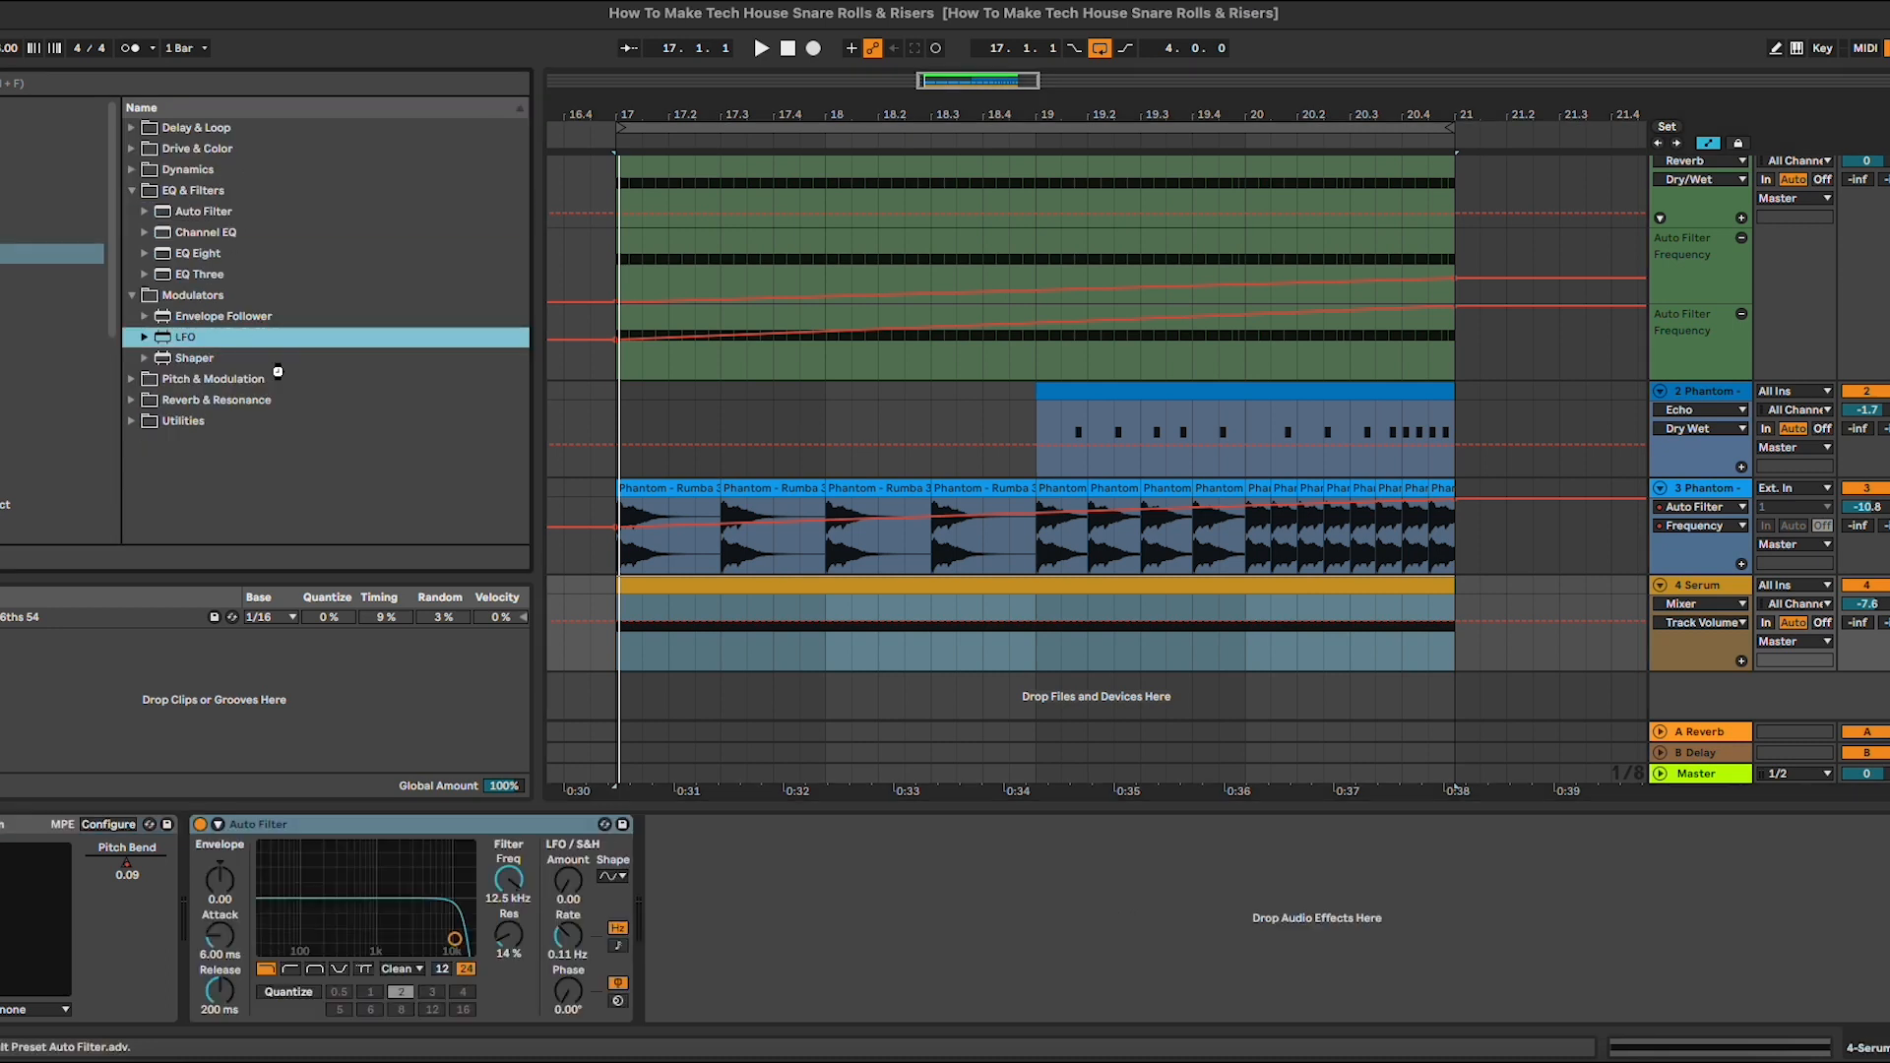
{"action": "left_click", "coordinate": [723, 822]}
Map the LFO to the Frequency of the Serum track's Auto Filter.
{"action": "left_click", "coordinate": [434, 825]}
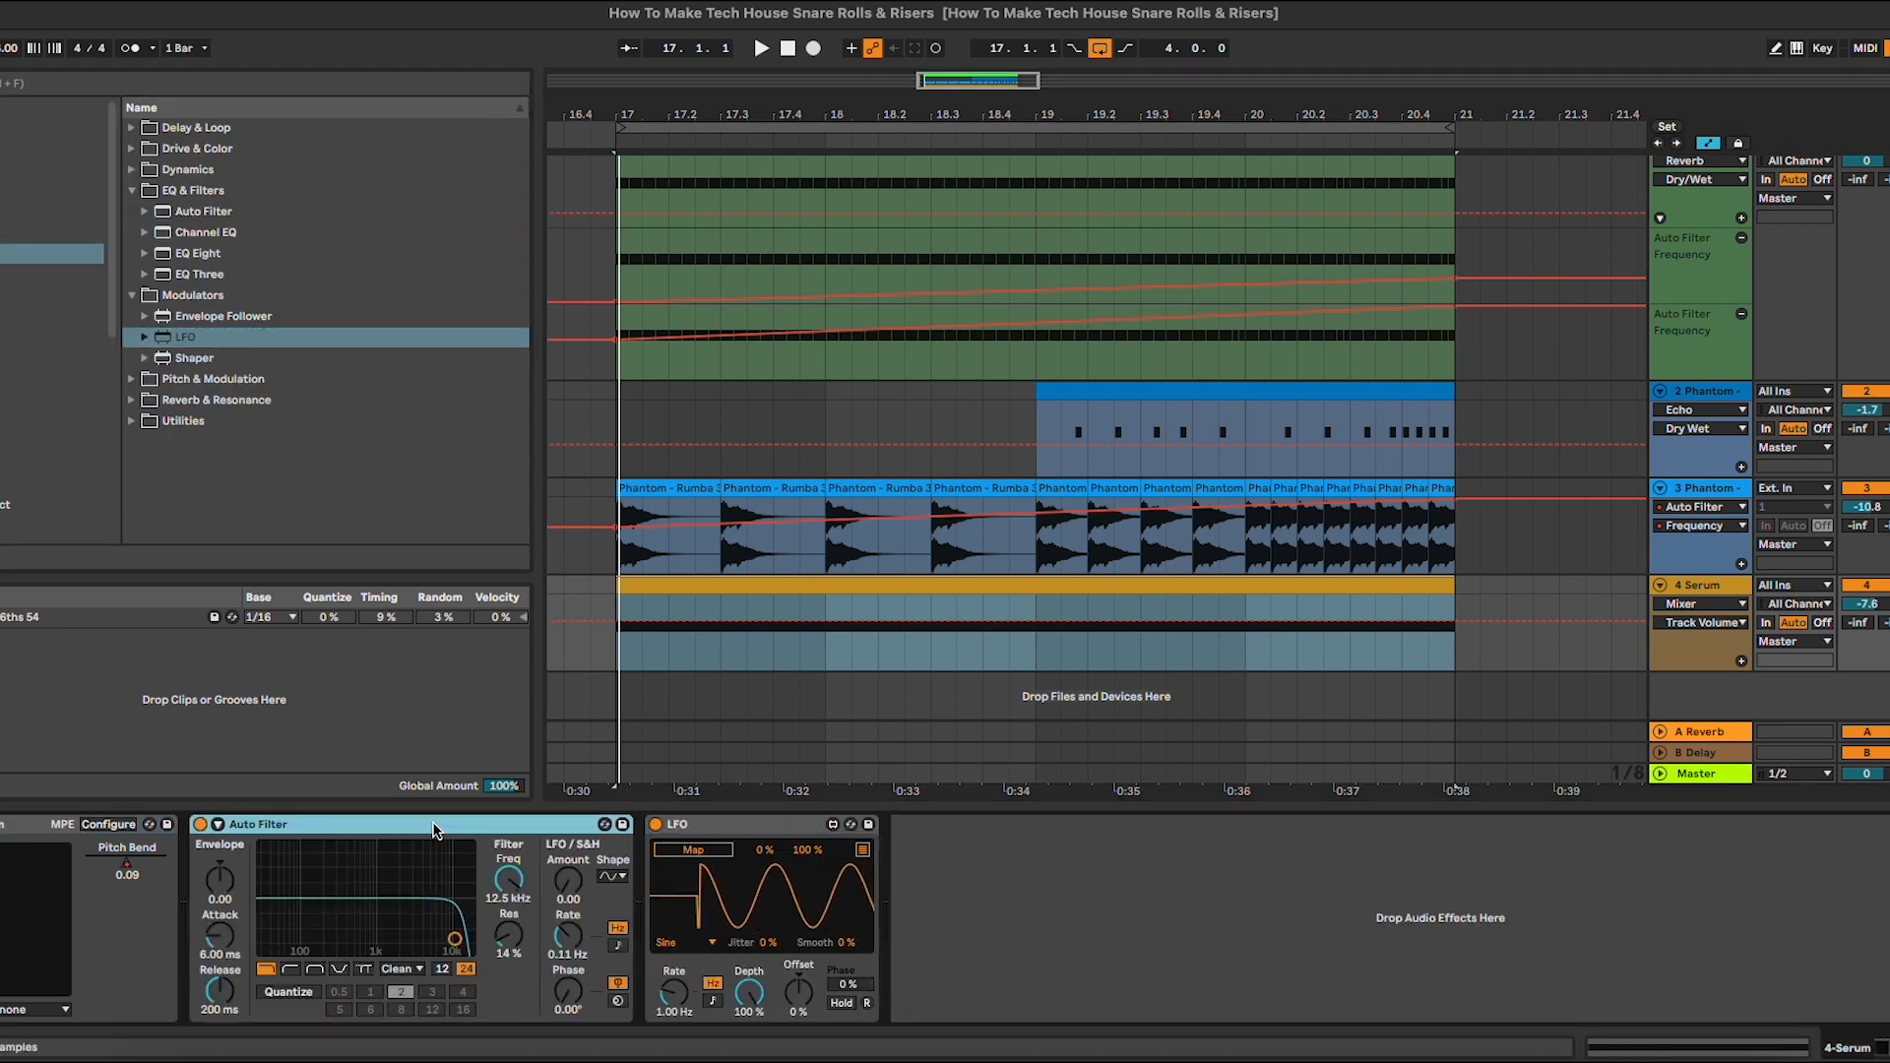
{"action": "left_click", "coordinate": [686, 853]}
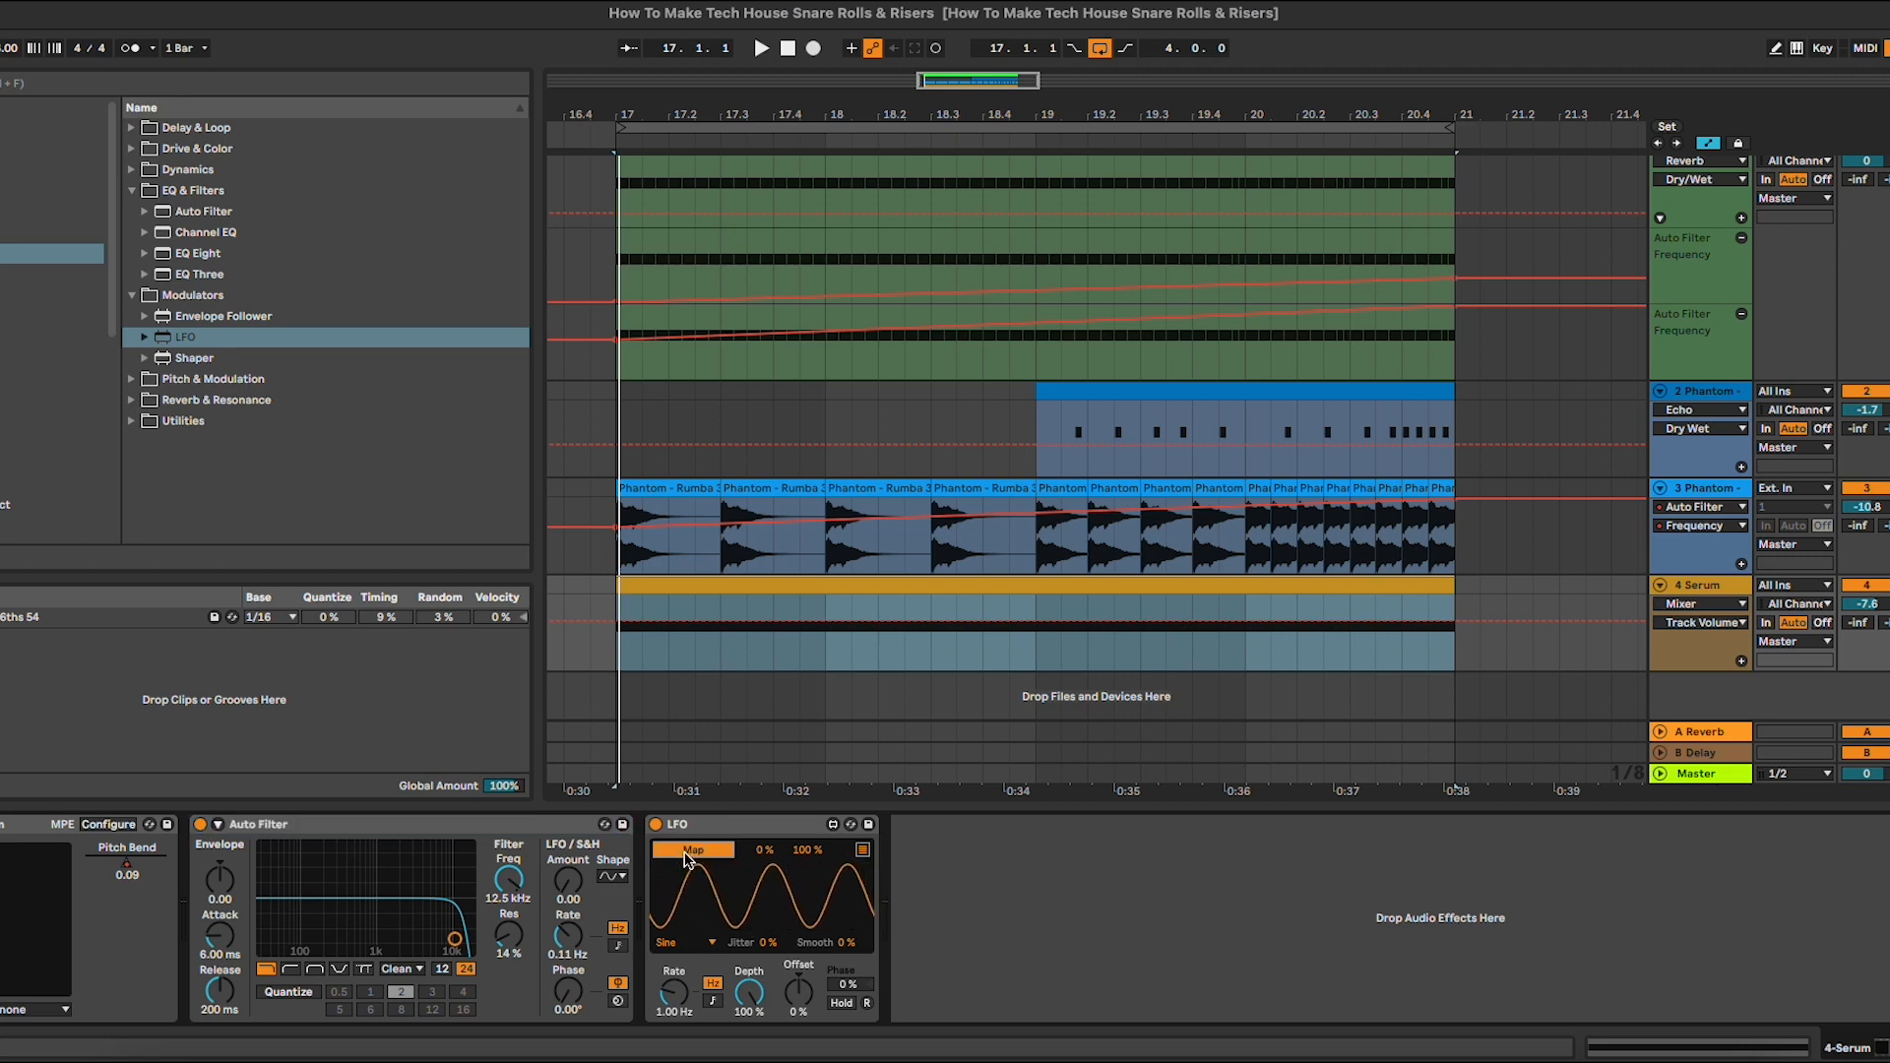
{"action": "left_click", "coordinate": [508, 879]}
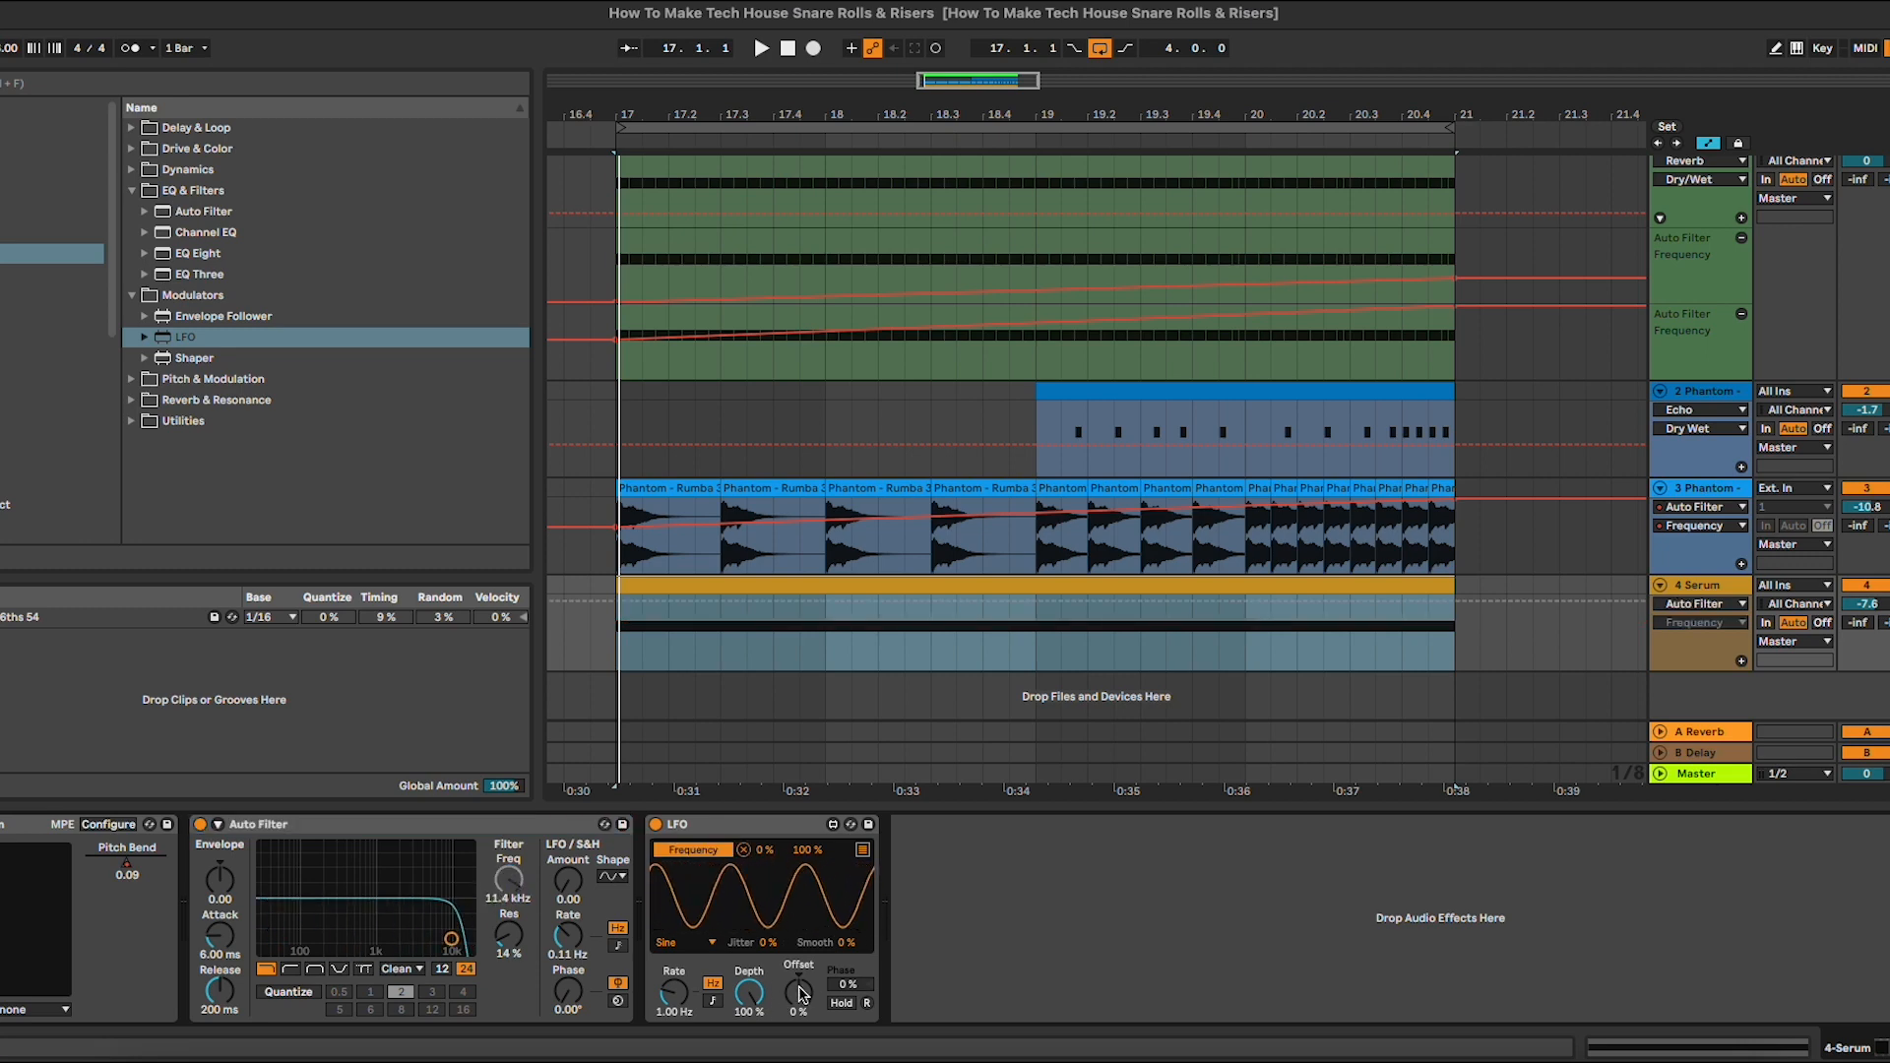
Show a separate automation lane for the LFO's Offset on the Serum track and set the Offset to -30%.
{"action": "left_click", "coordinate": [1697, 603]}
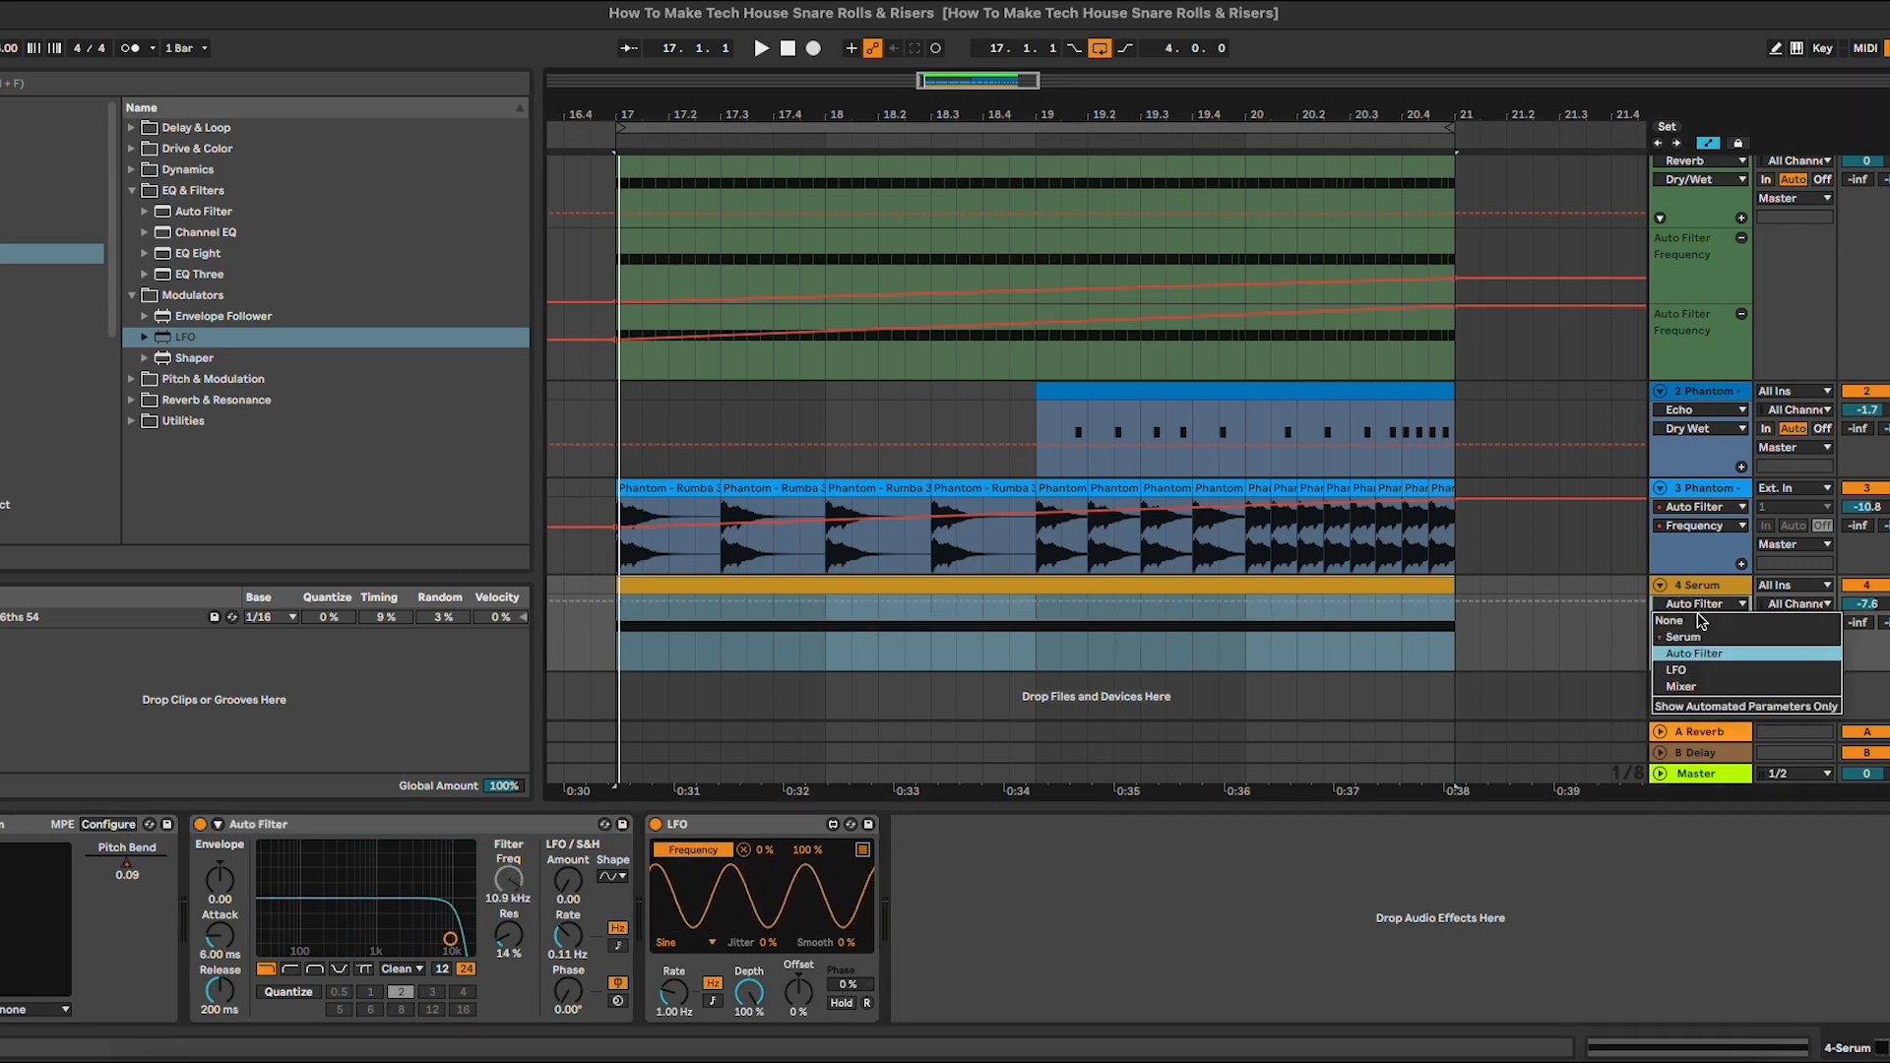
{"action": "left_click", "coordinate": [1694, 653]}
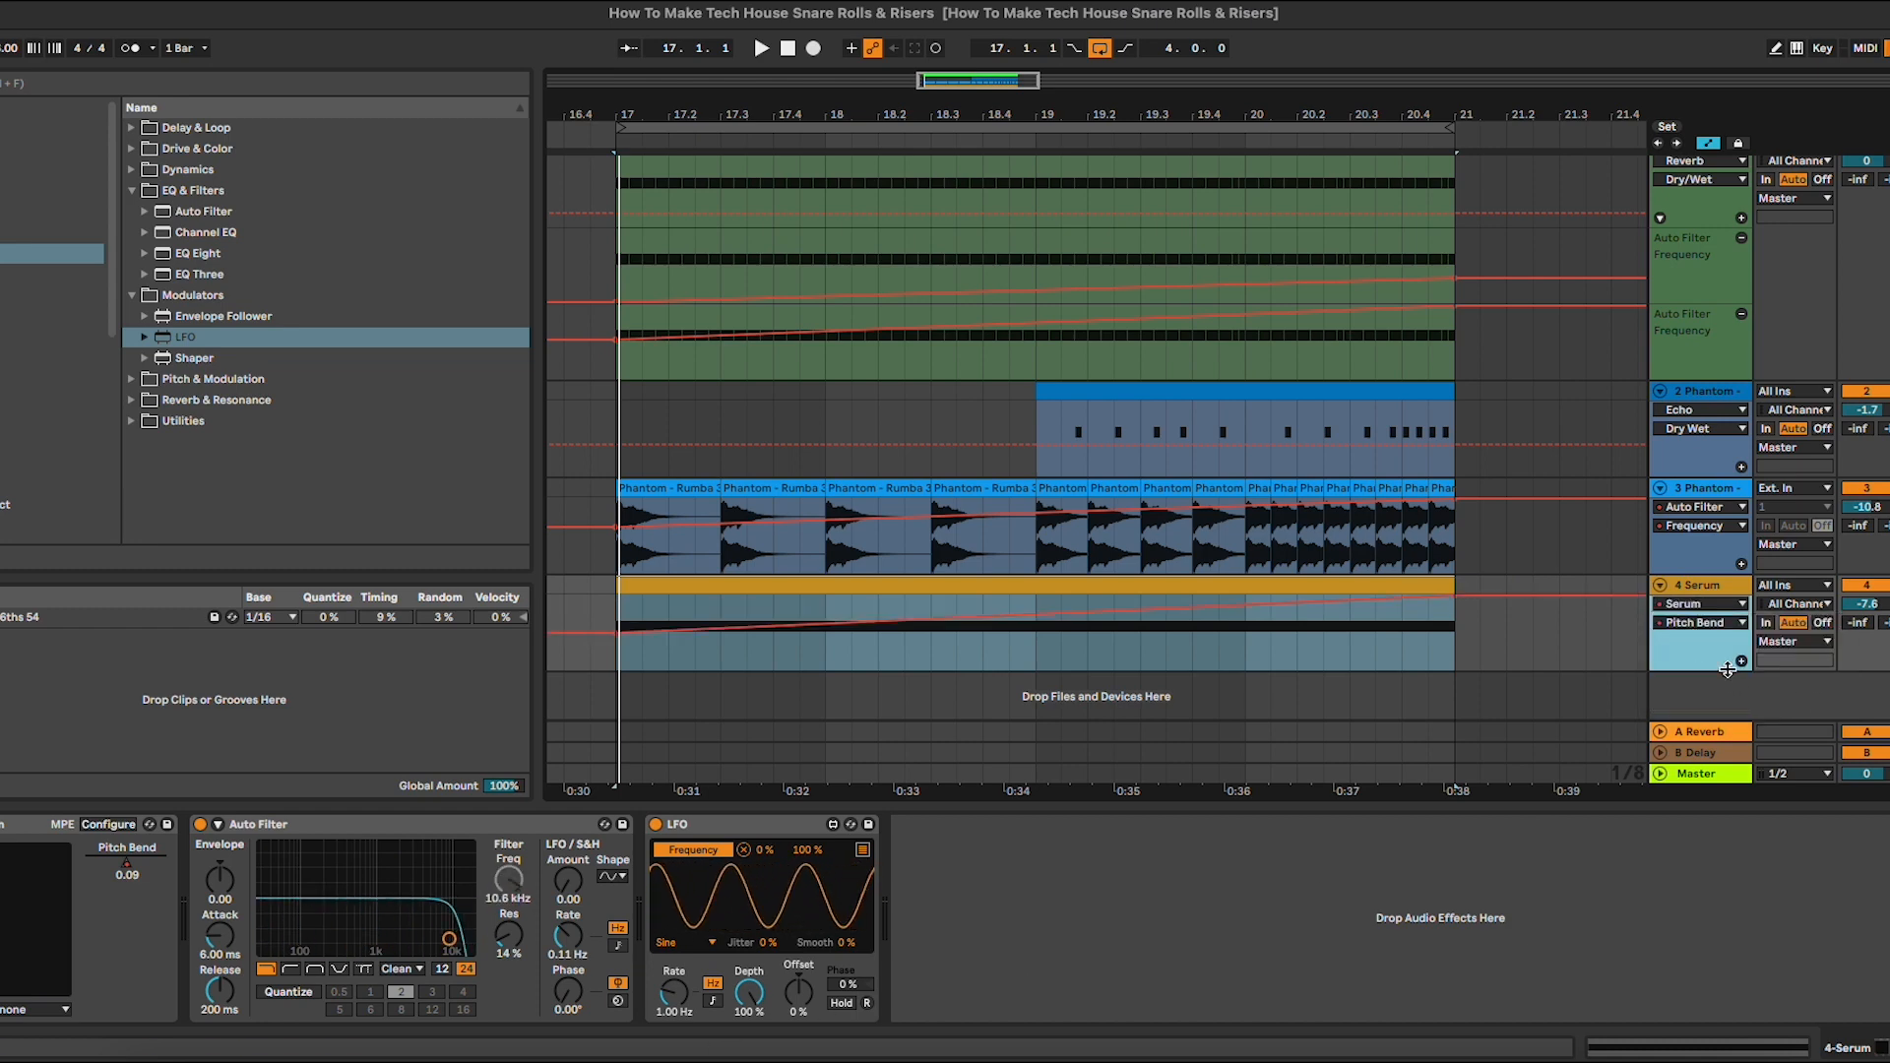
{"action": "left_click", "coordinate": [797, 994]}
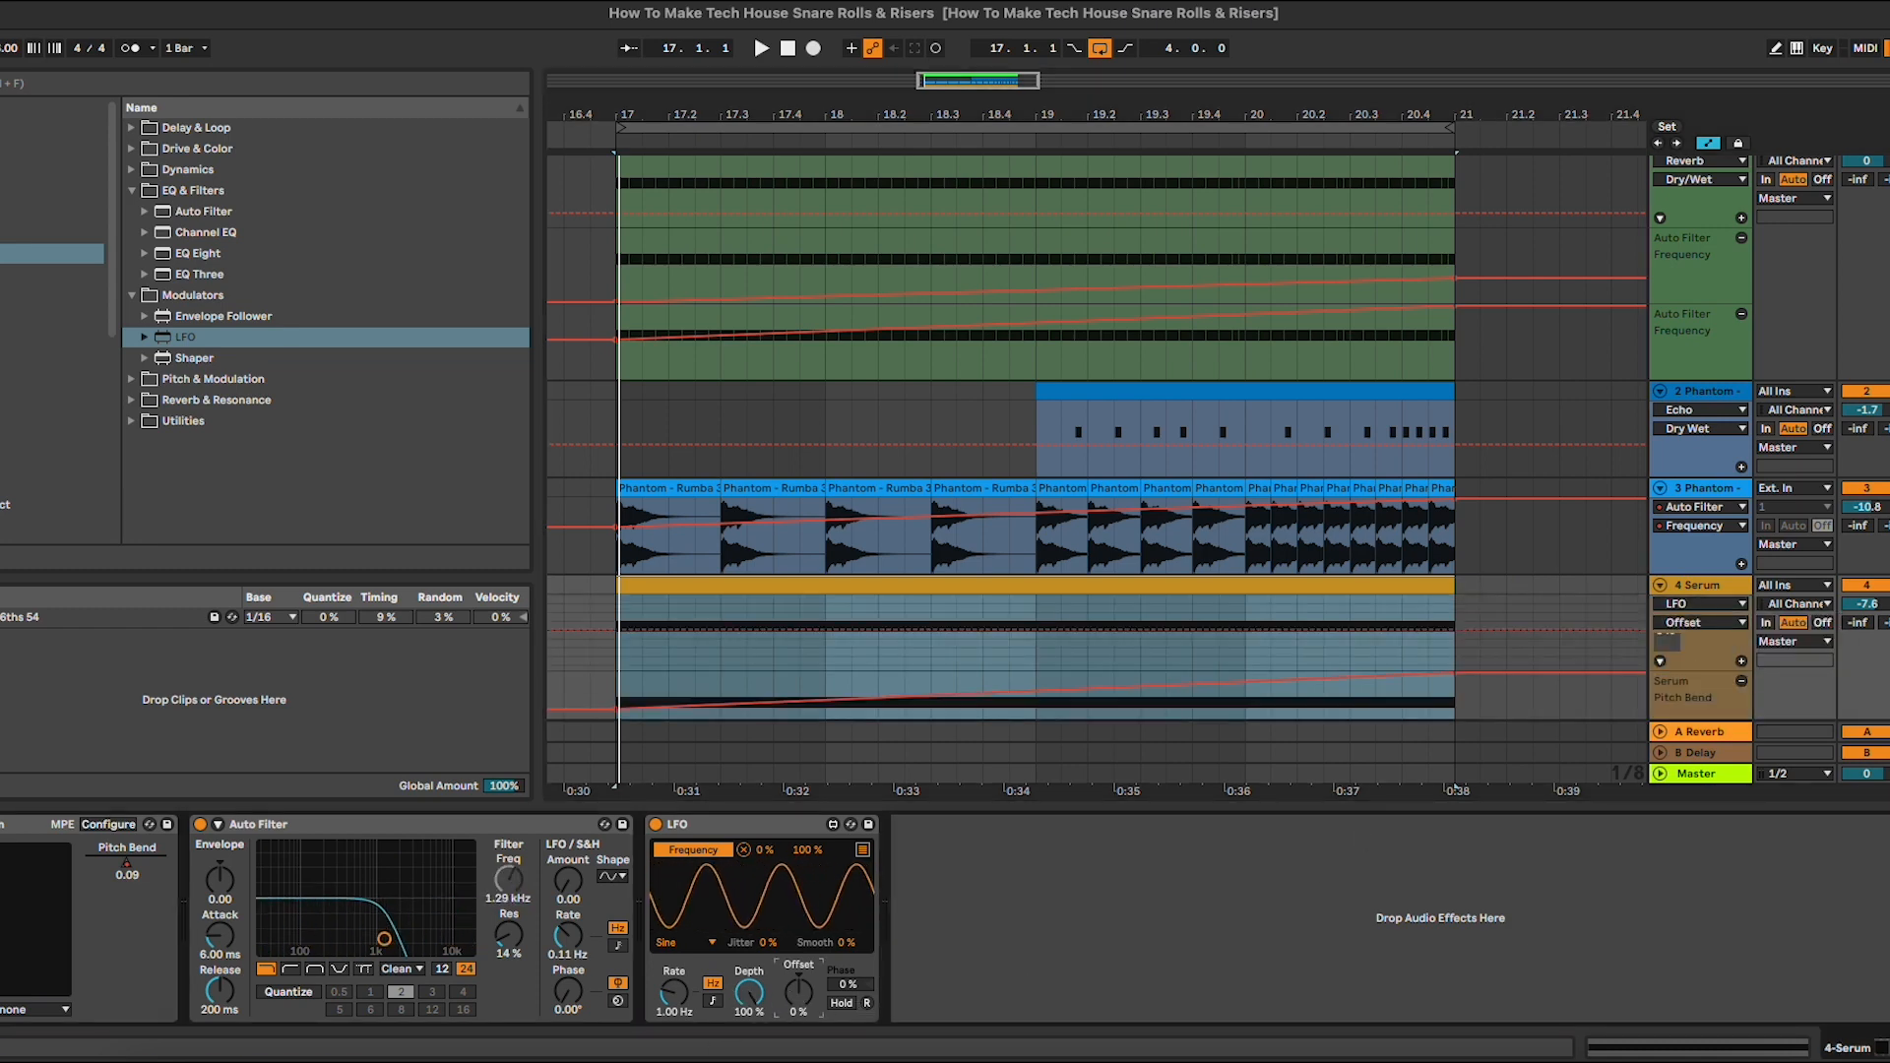
{"action": "left_click_drag", "start_coordinate": [798, 993], "coordinate": [797, 1016]}
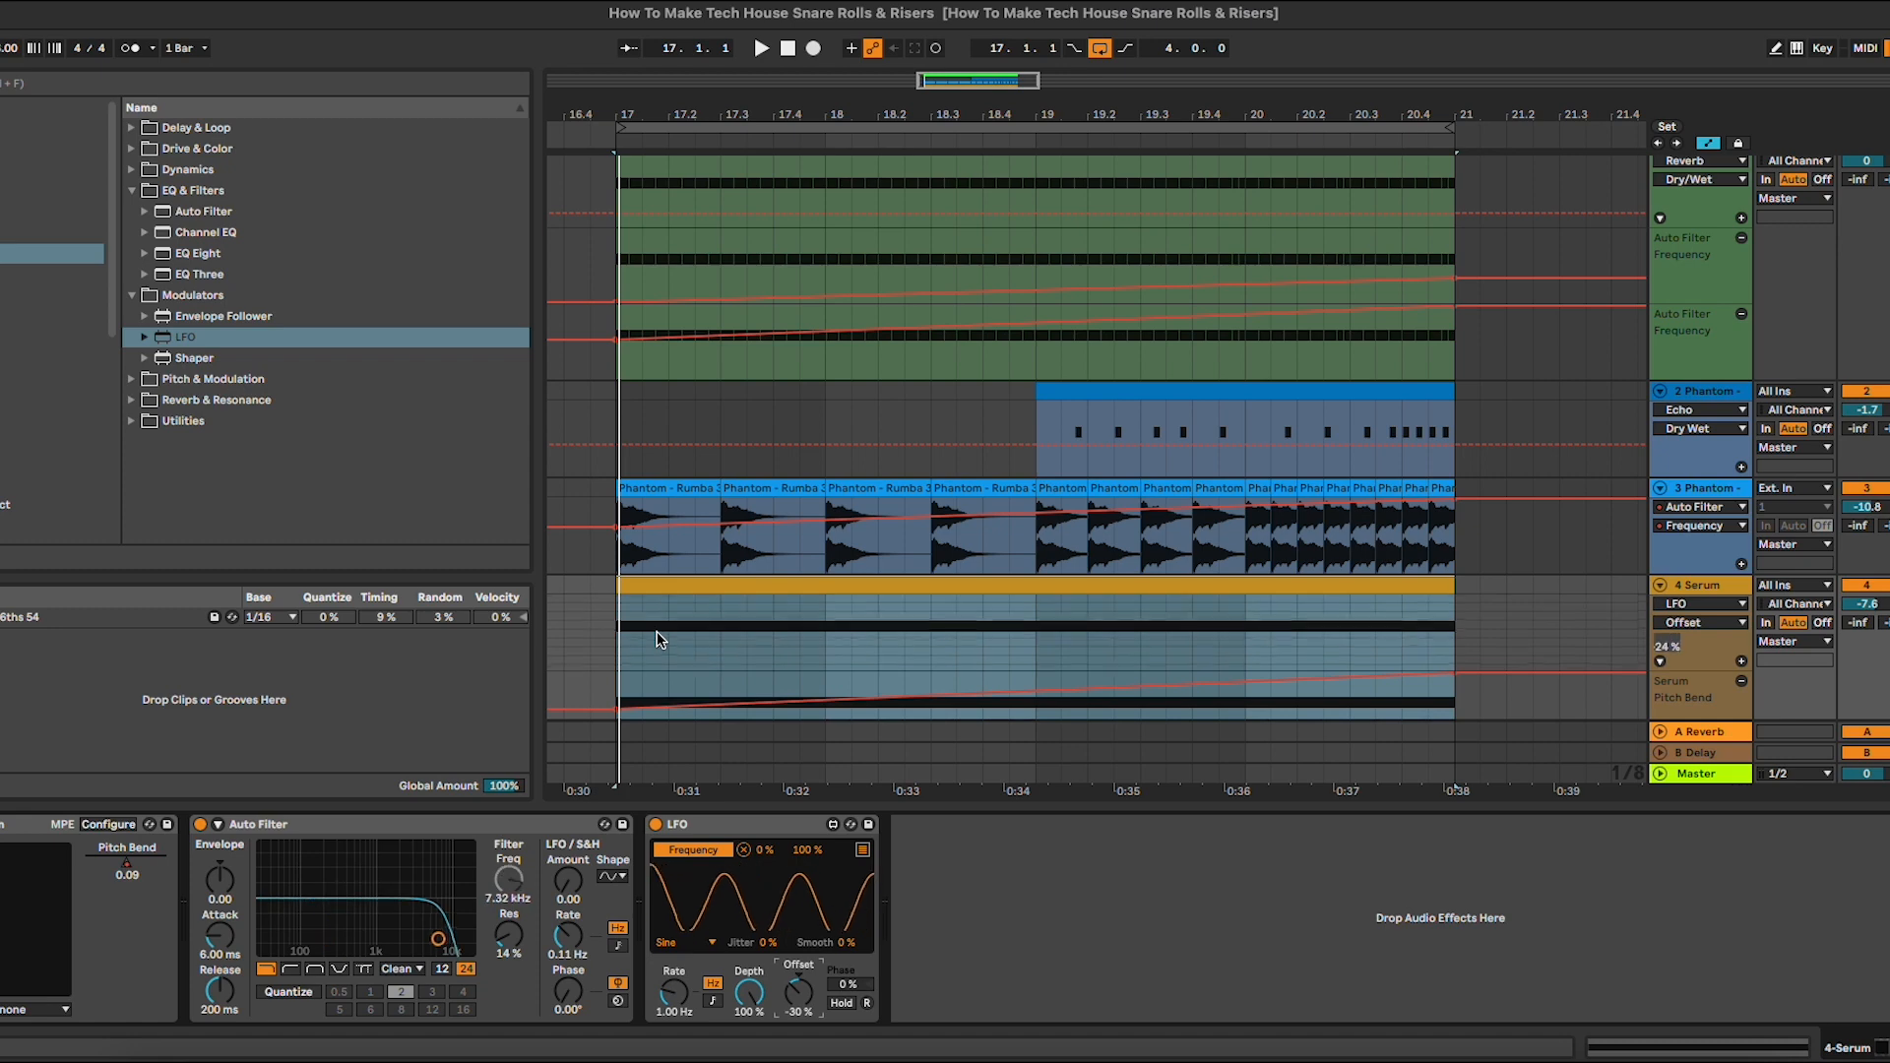
Automate the LFO Offset rising from -30% at bar 17 to 25% at bar 21, and play from bar 17.
{"action": "left_click", "coordinate": [615, 662]}
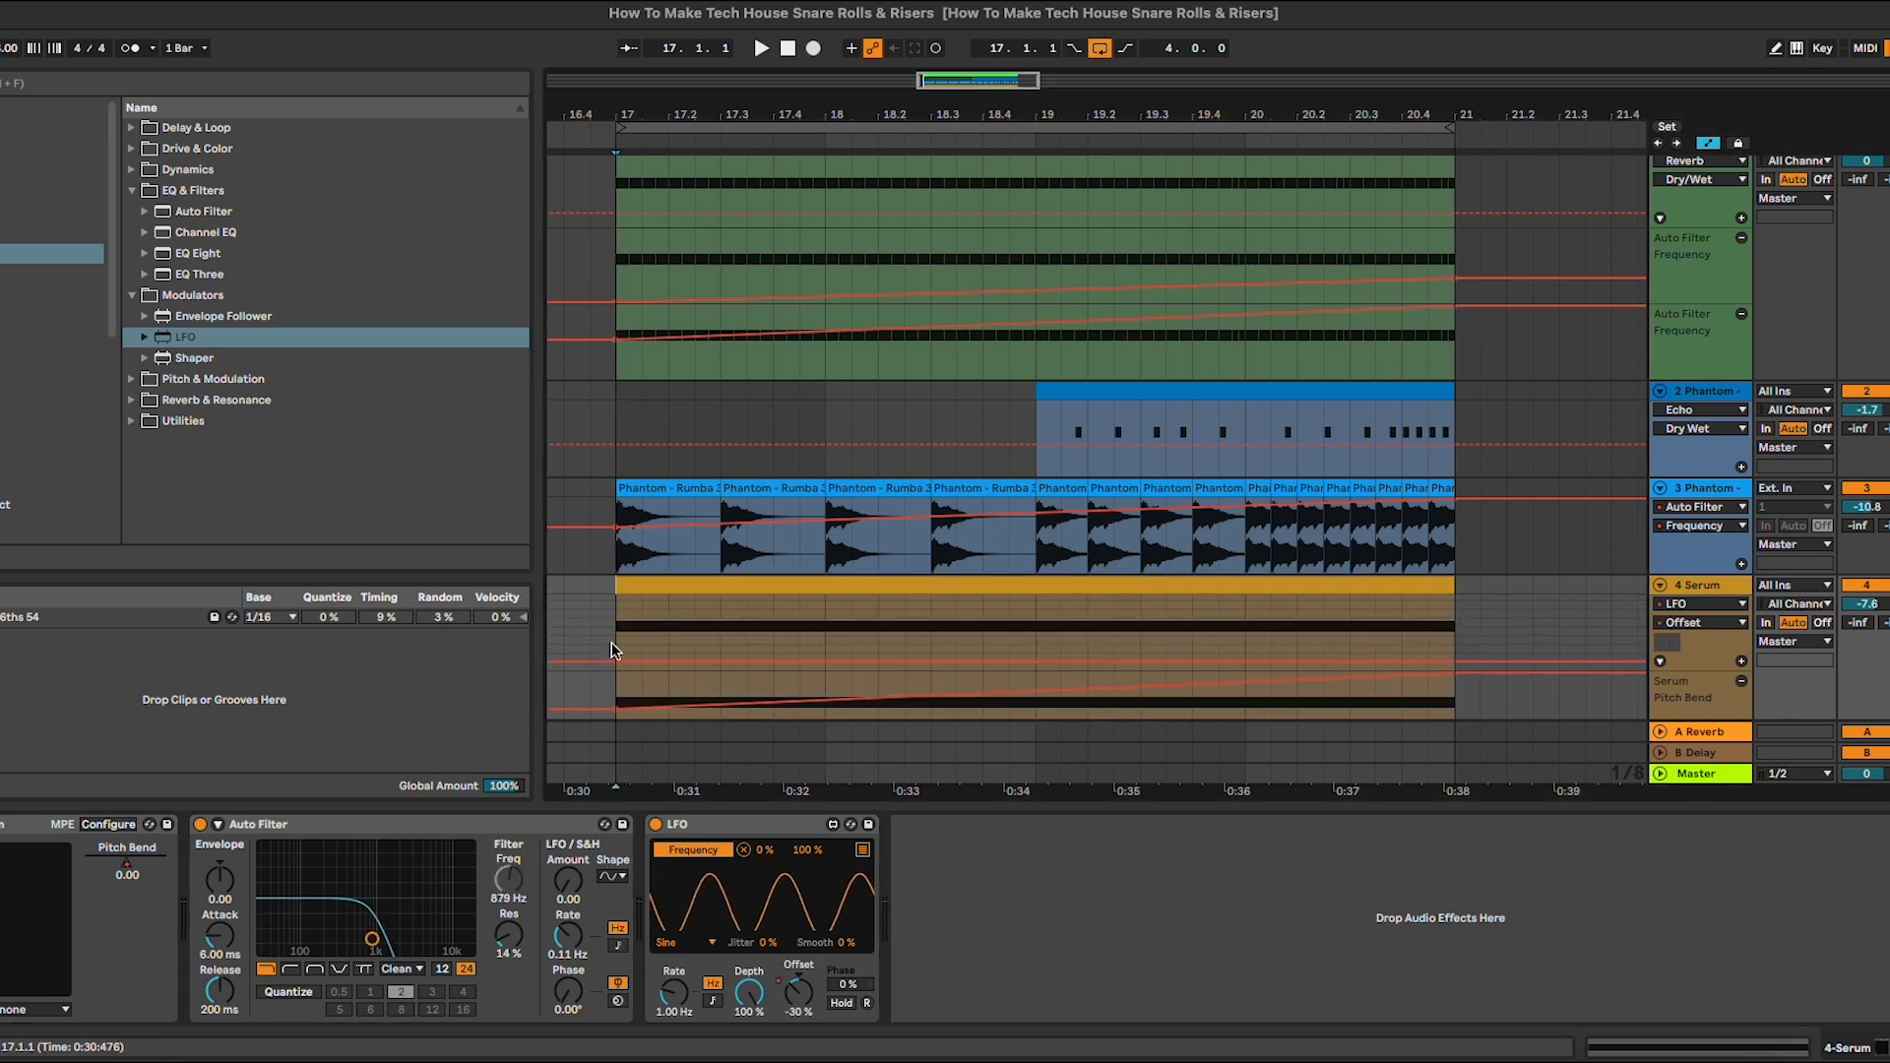
{"action": "right_click", "coordinate": [1459, 667]}
{"action": "left_click_drag", "start_coordinate": [1458, 667], "coordinate": [1458, 604]}
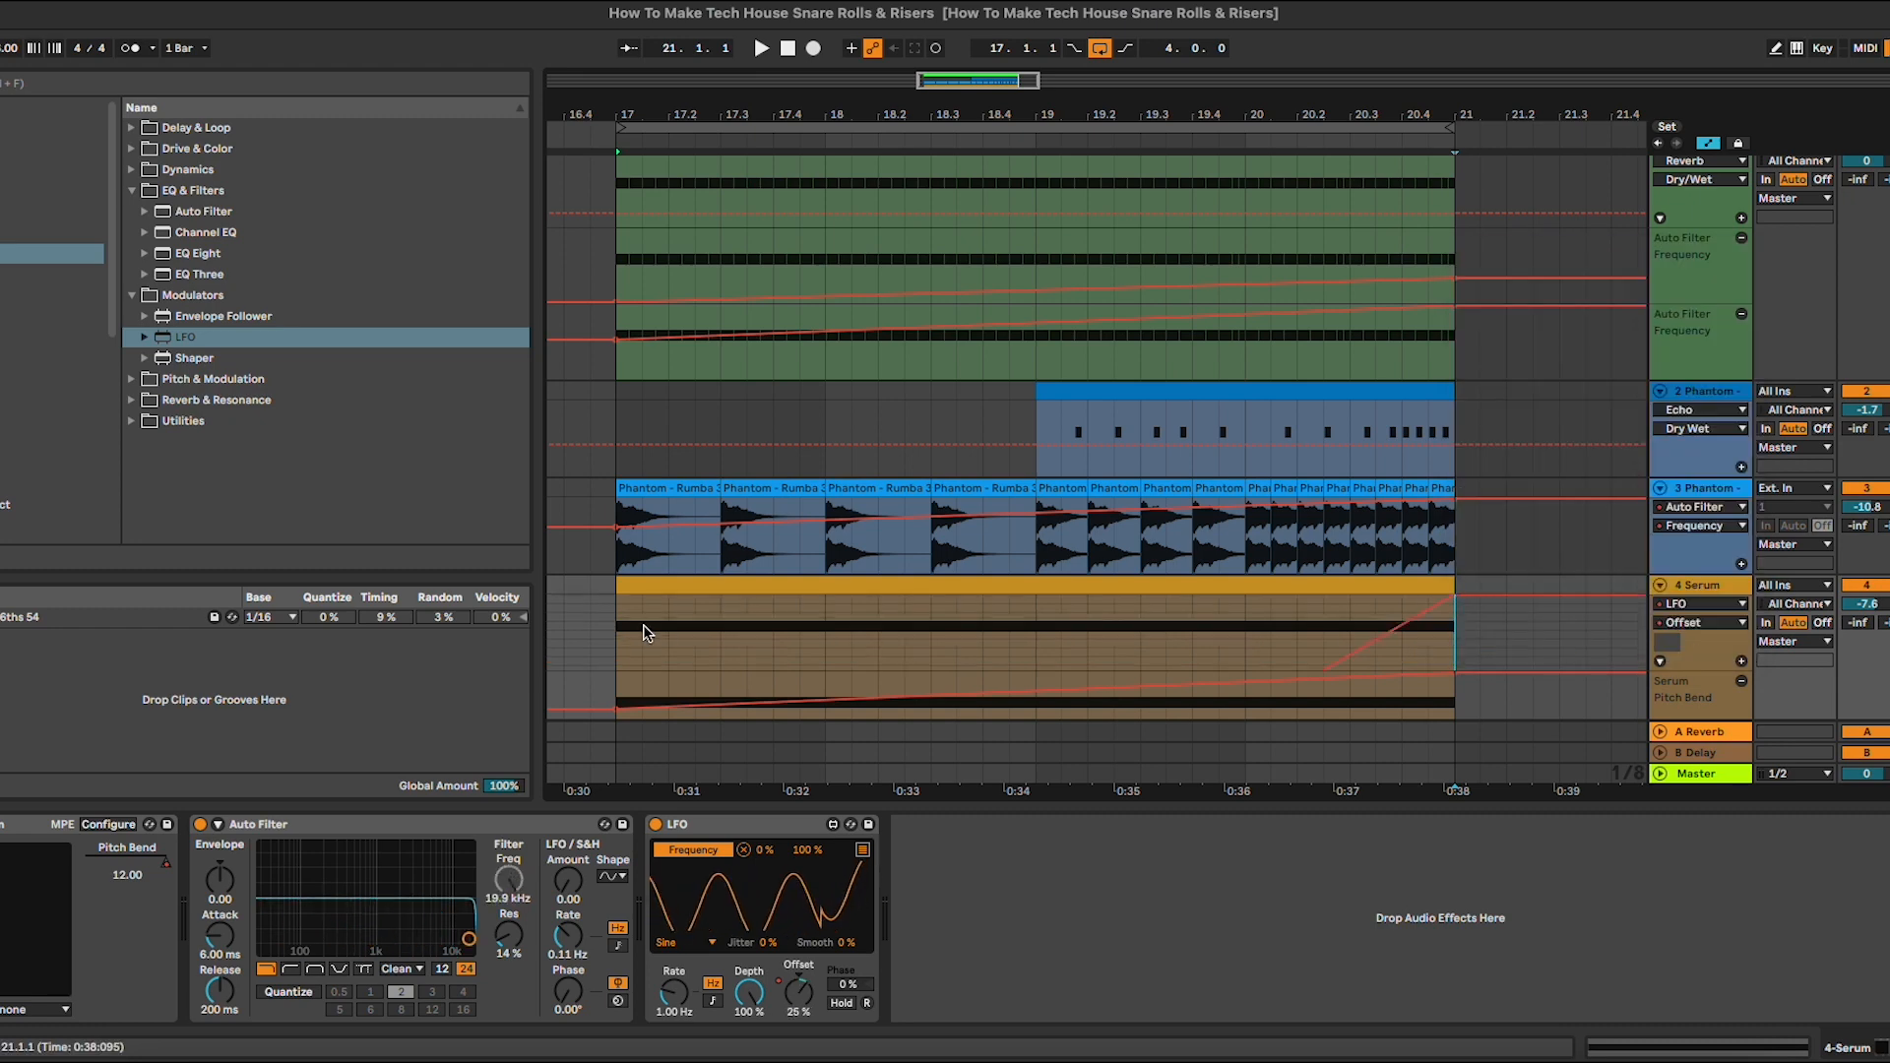
{"action": "left_click", "coordinate": [617, 623]}
{"action": "key", "text": "space"}
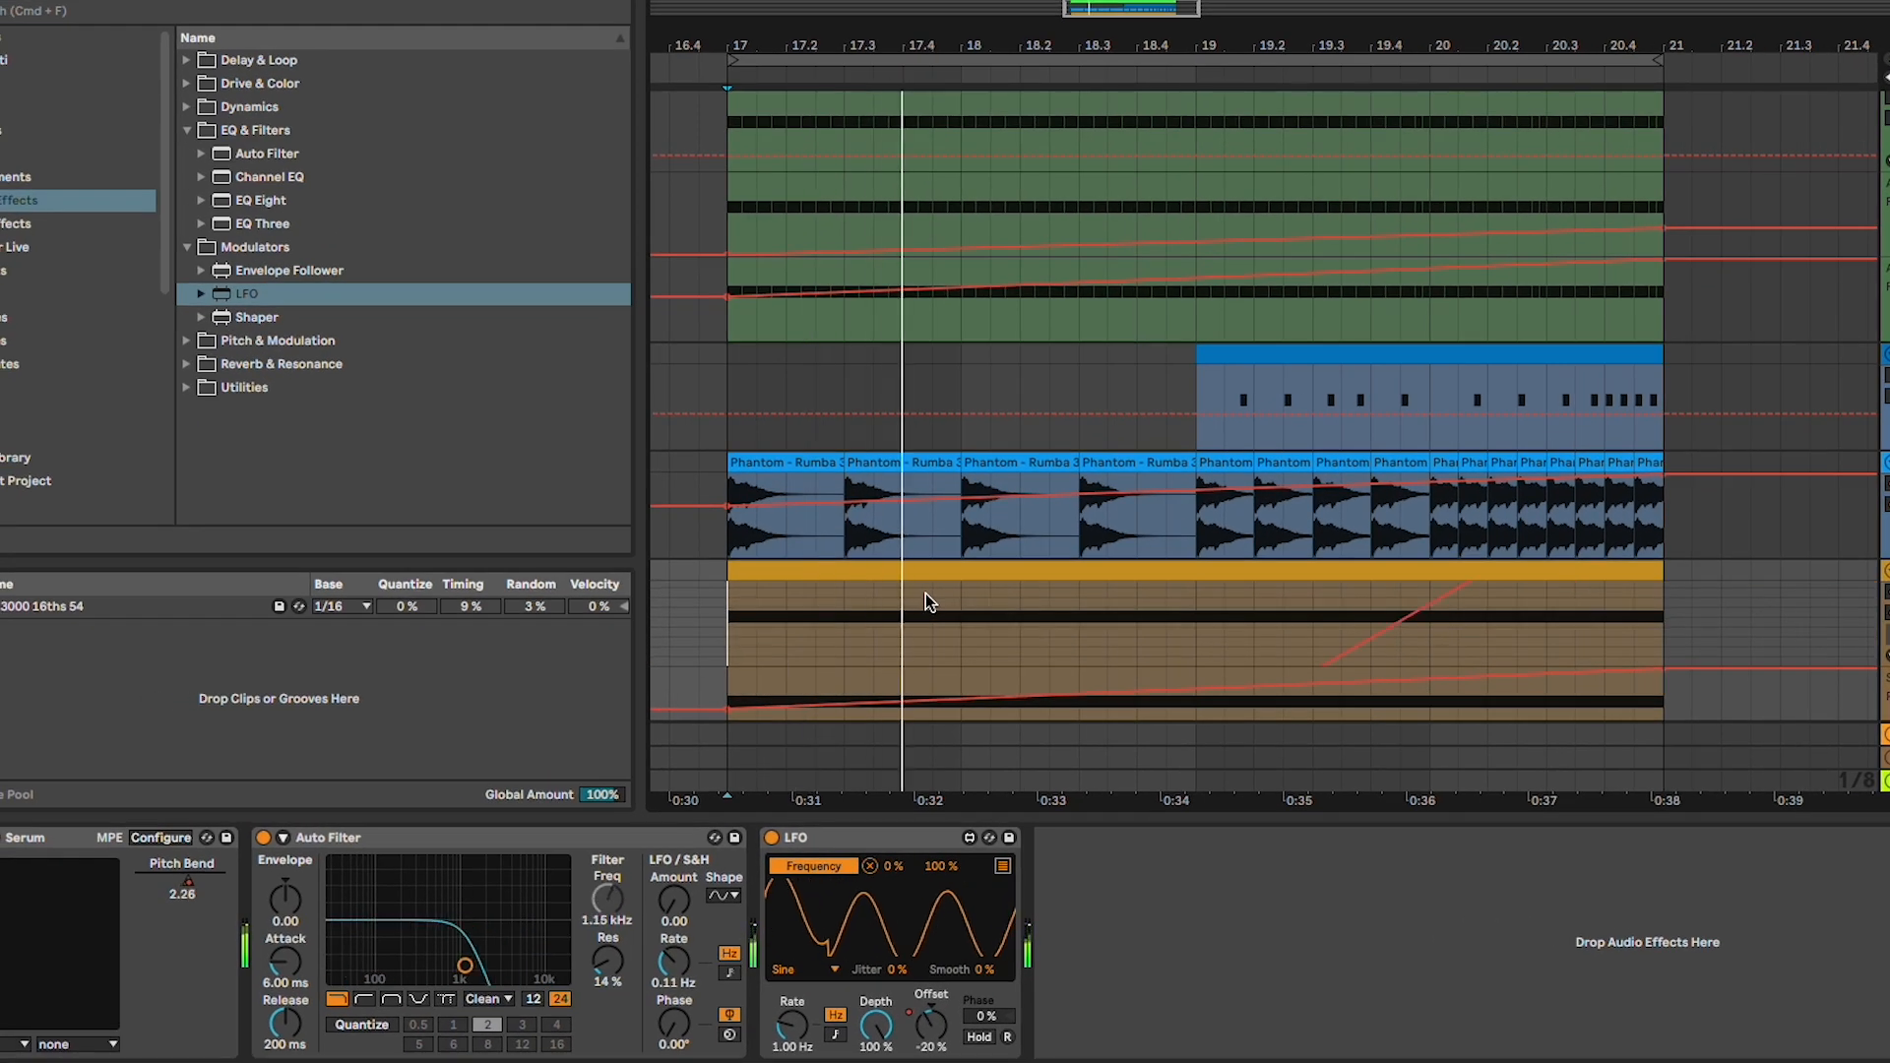
{"action": "scroll", "coordinate": [928, 599], "scroll_direction": "left", "scroll_amount": 1}
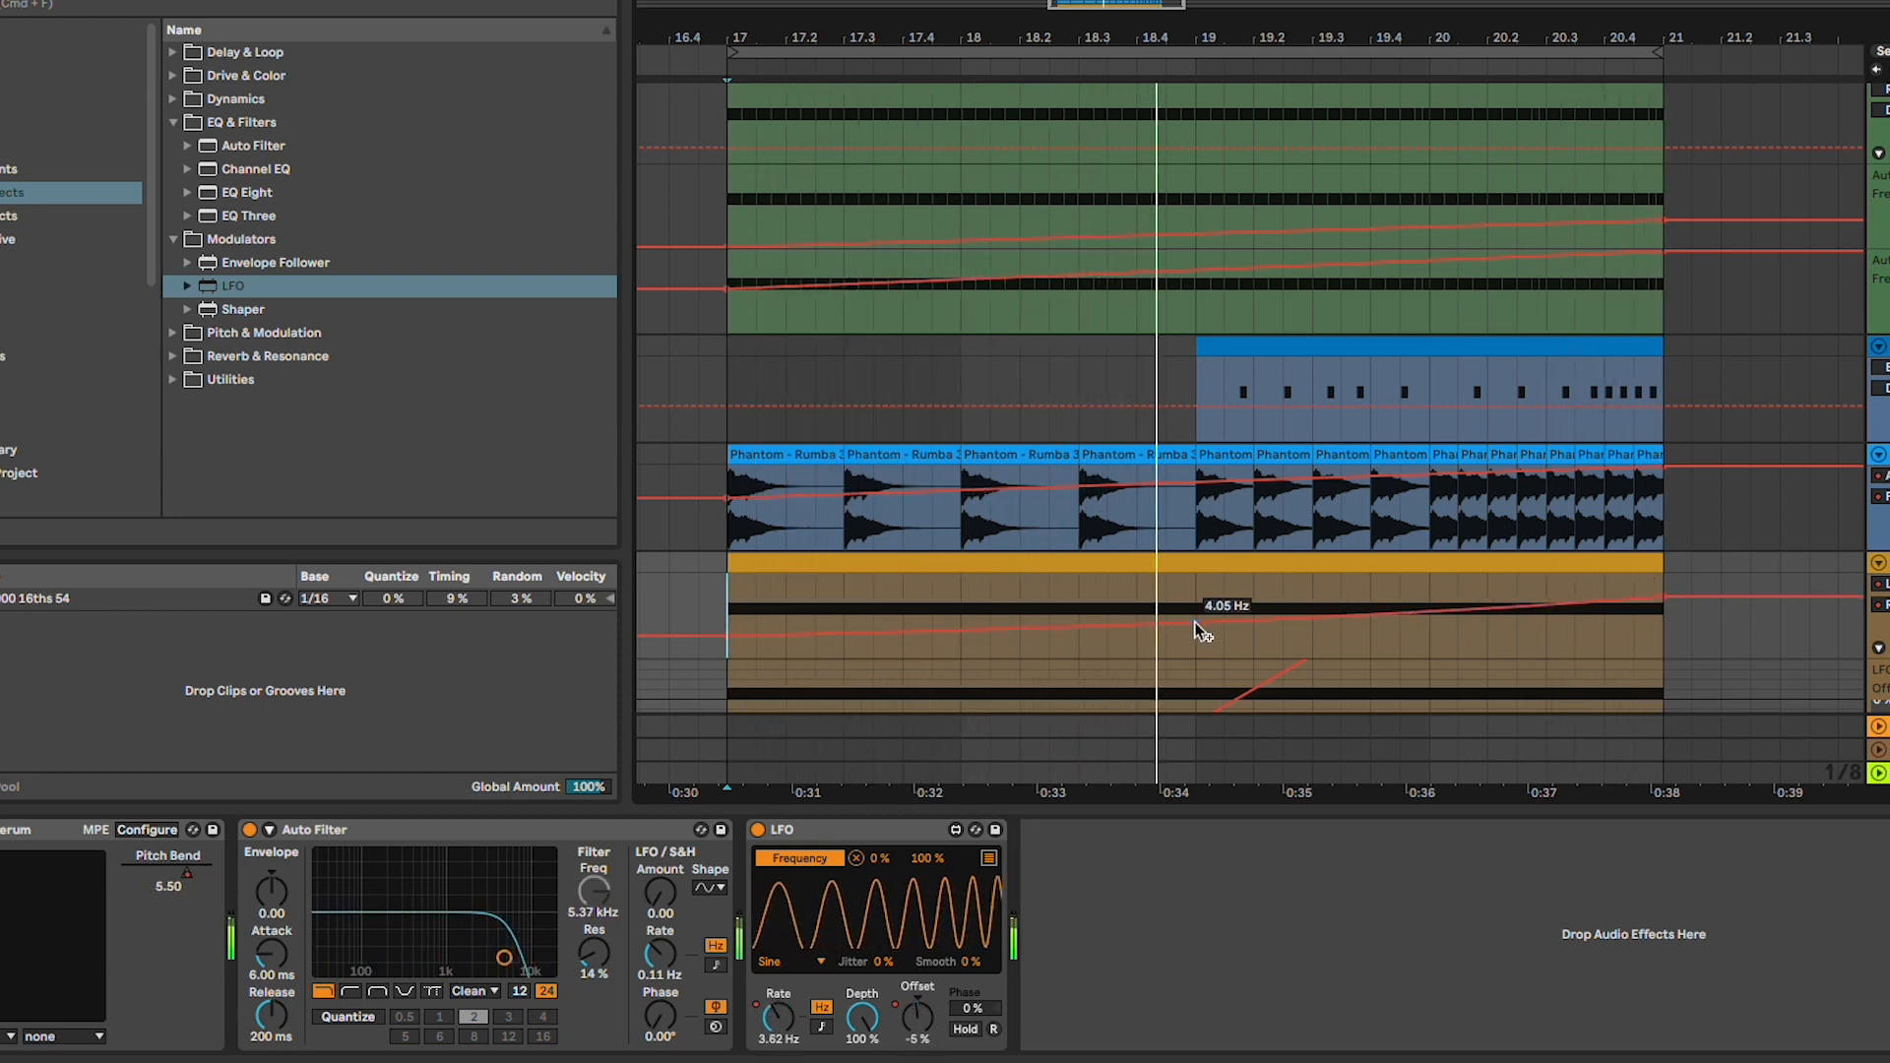
Bend the Serum track's LFO Rate automation slightly downward around bar 19 so the rate accelerates towards bar 21.
{"action": "left_click_drag", "start_coordinate": [1196, 623], "coordinate": [1196, 637]}
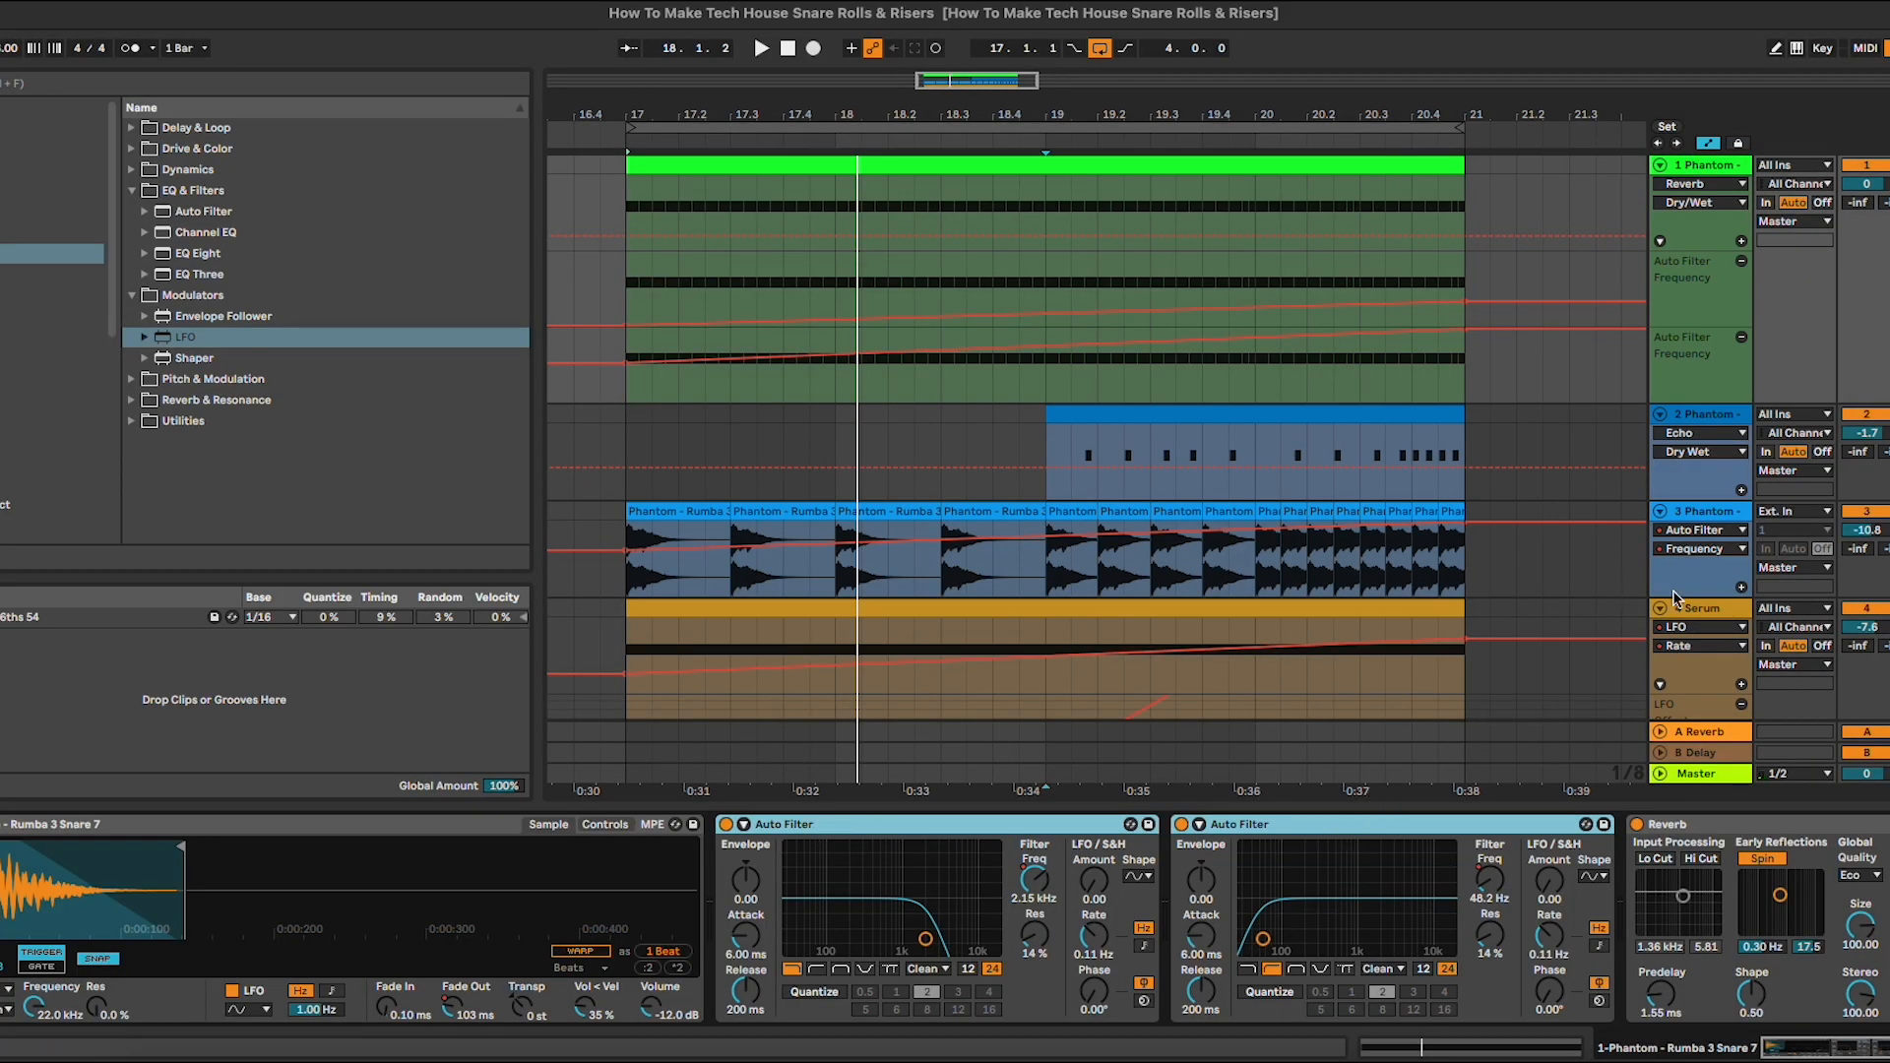
Copy the snare roll track's two Auto Filters onto the Serum track and set the Serum track volume to -4.7 dB.
{"action": "left_click", "coordinate": [960, 608]}
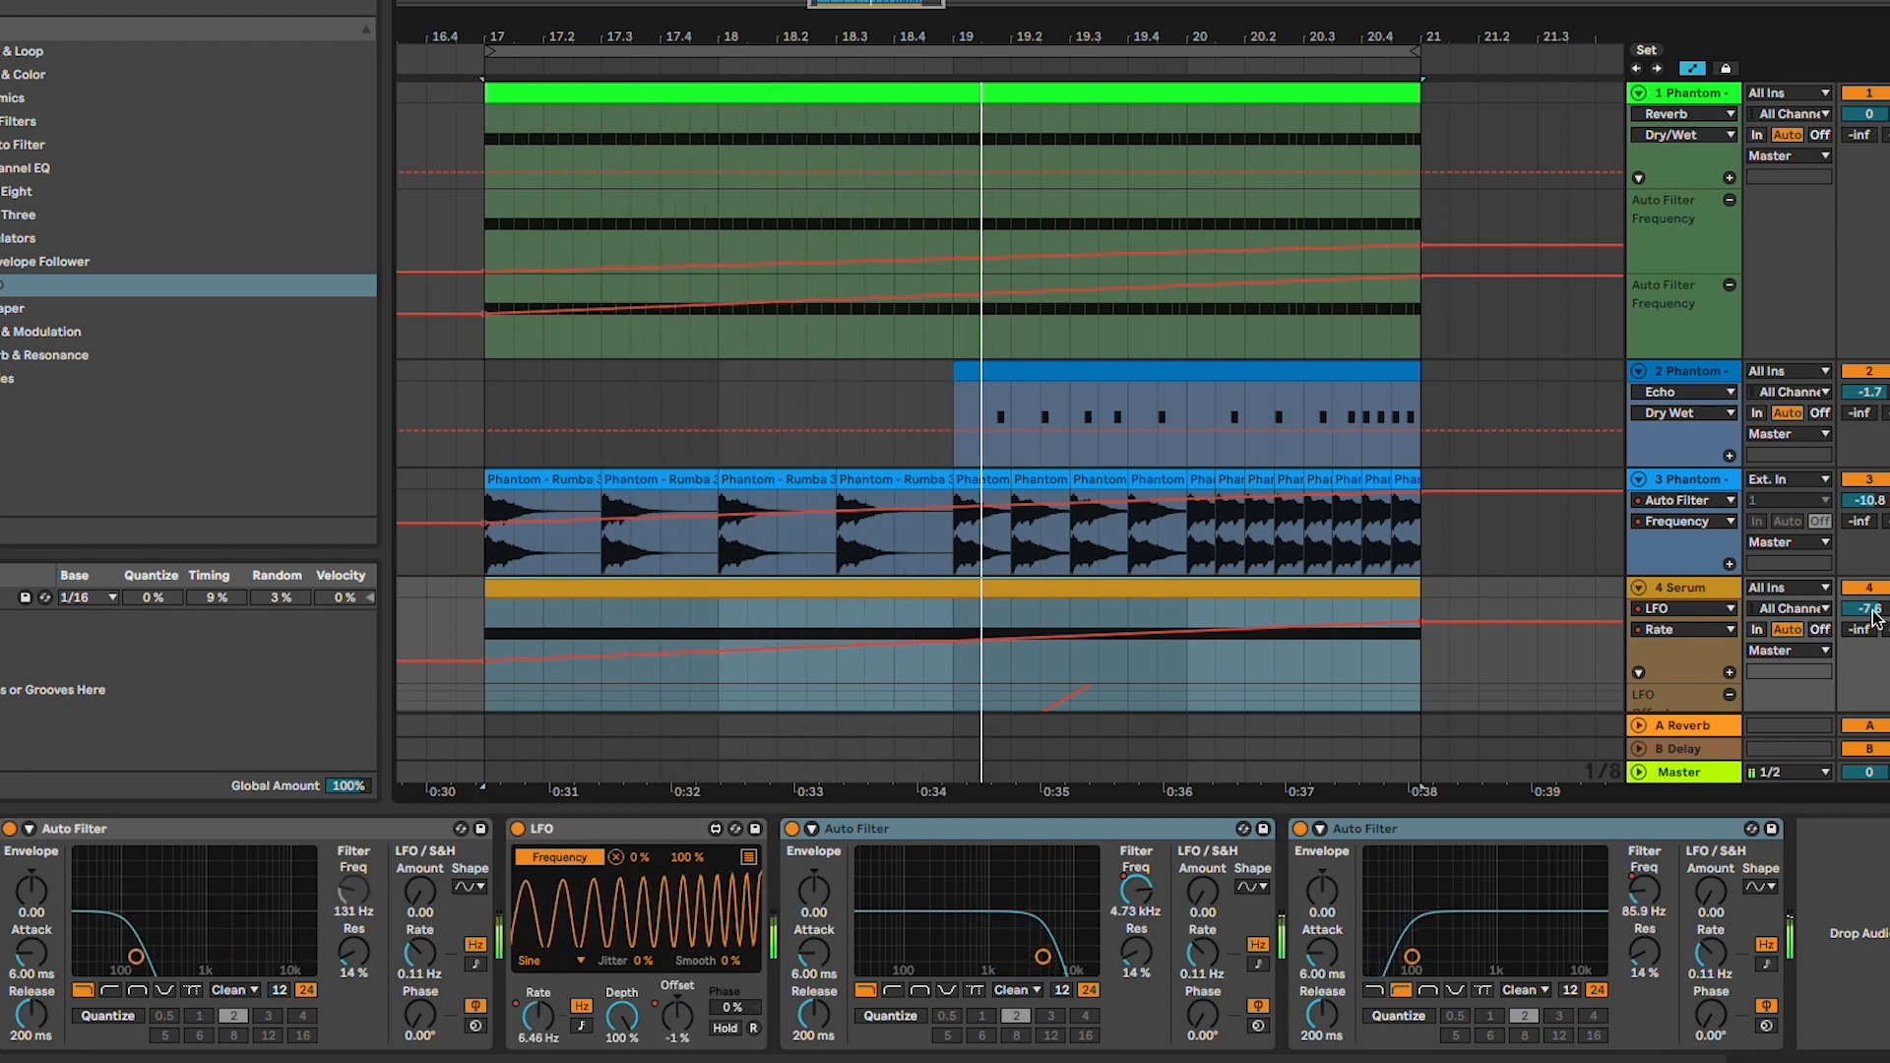
{"action": "left_click_drag", "start_coordinate": [1873, 615], "coordinate": [1874, 602]}
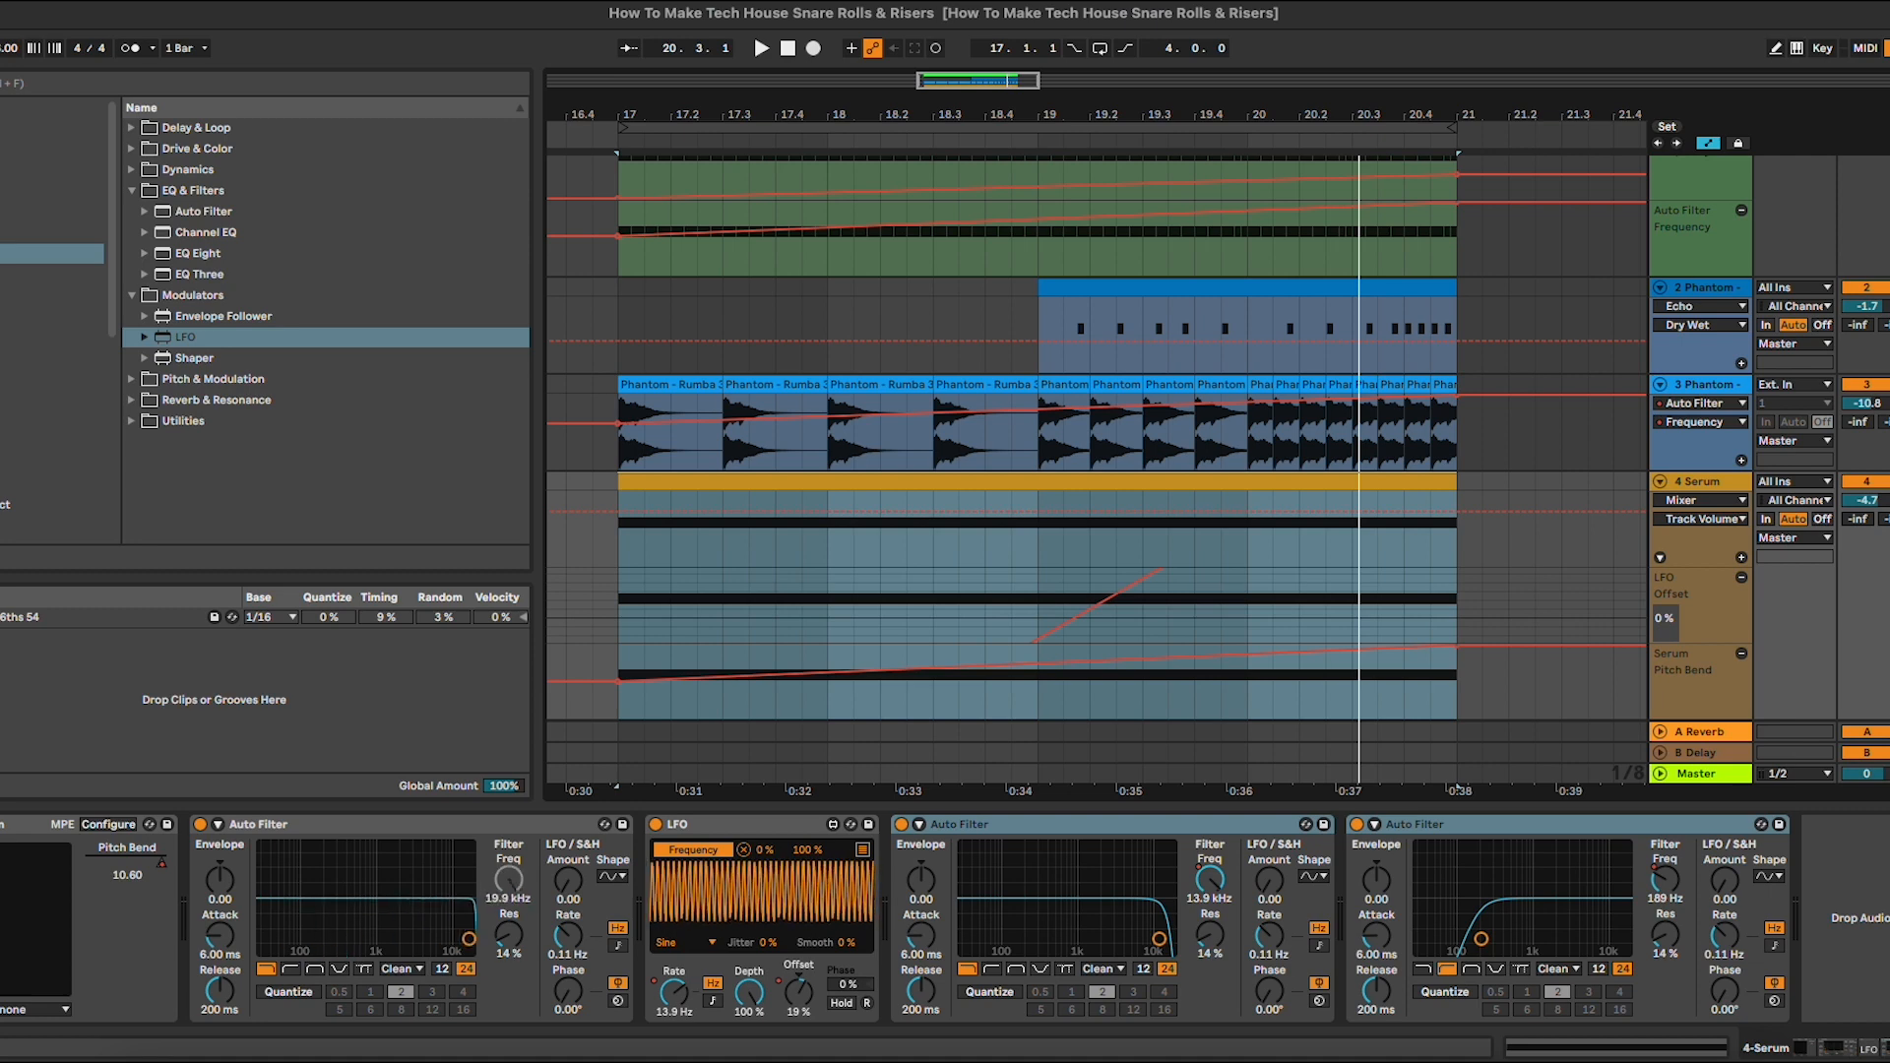
Search the plug-ins for "ima", add Ozone 9 Imager to the Serum track and move its window clear of the track lanes.
{"action": "left_click", "coordinate": [40, 316]}
{"action": "left_click", "coordinate": [114, 82]}
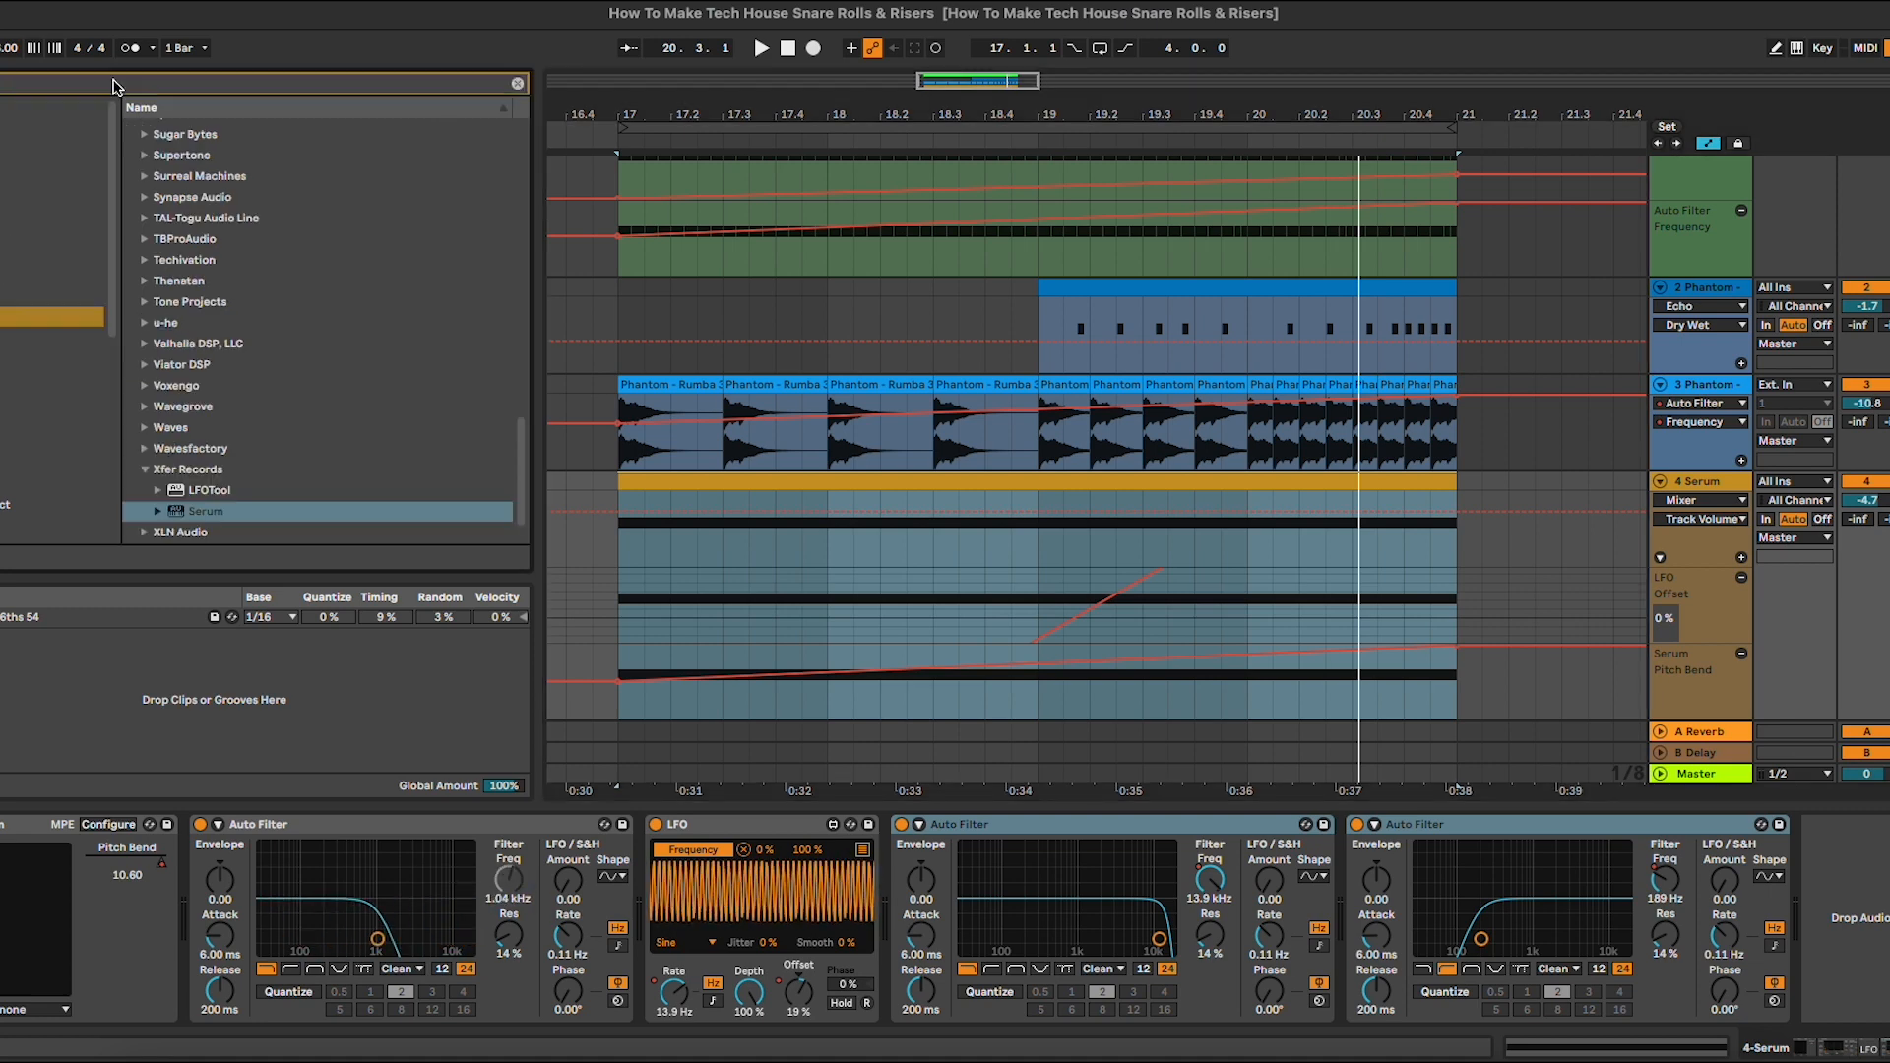
{"action": "type", "text": "ima"}
{"action": "left_click", "coordinate": [182, 170]}
{"action": "double_click", "coordinate": [243, 193]}
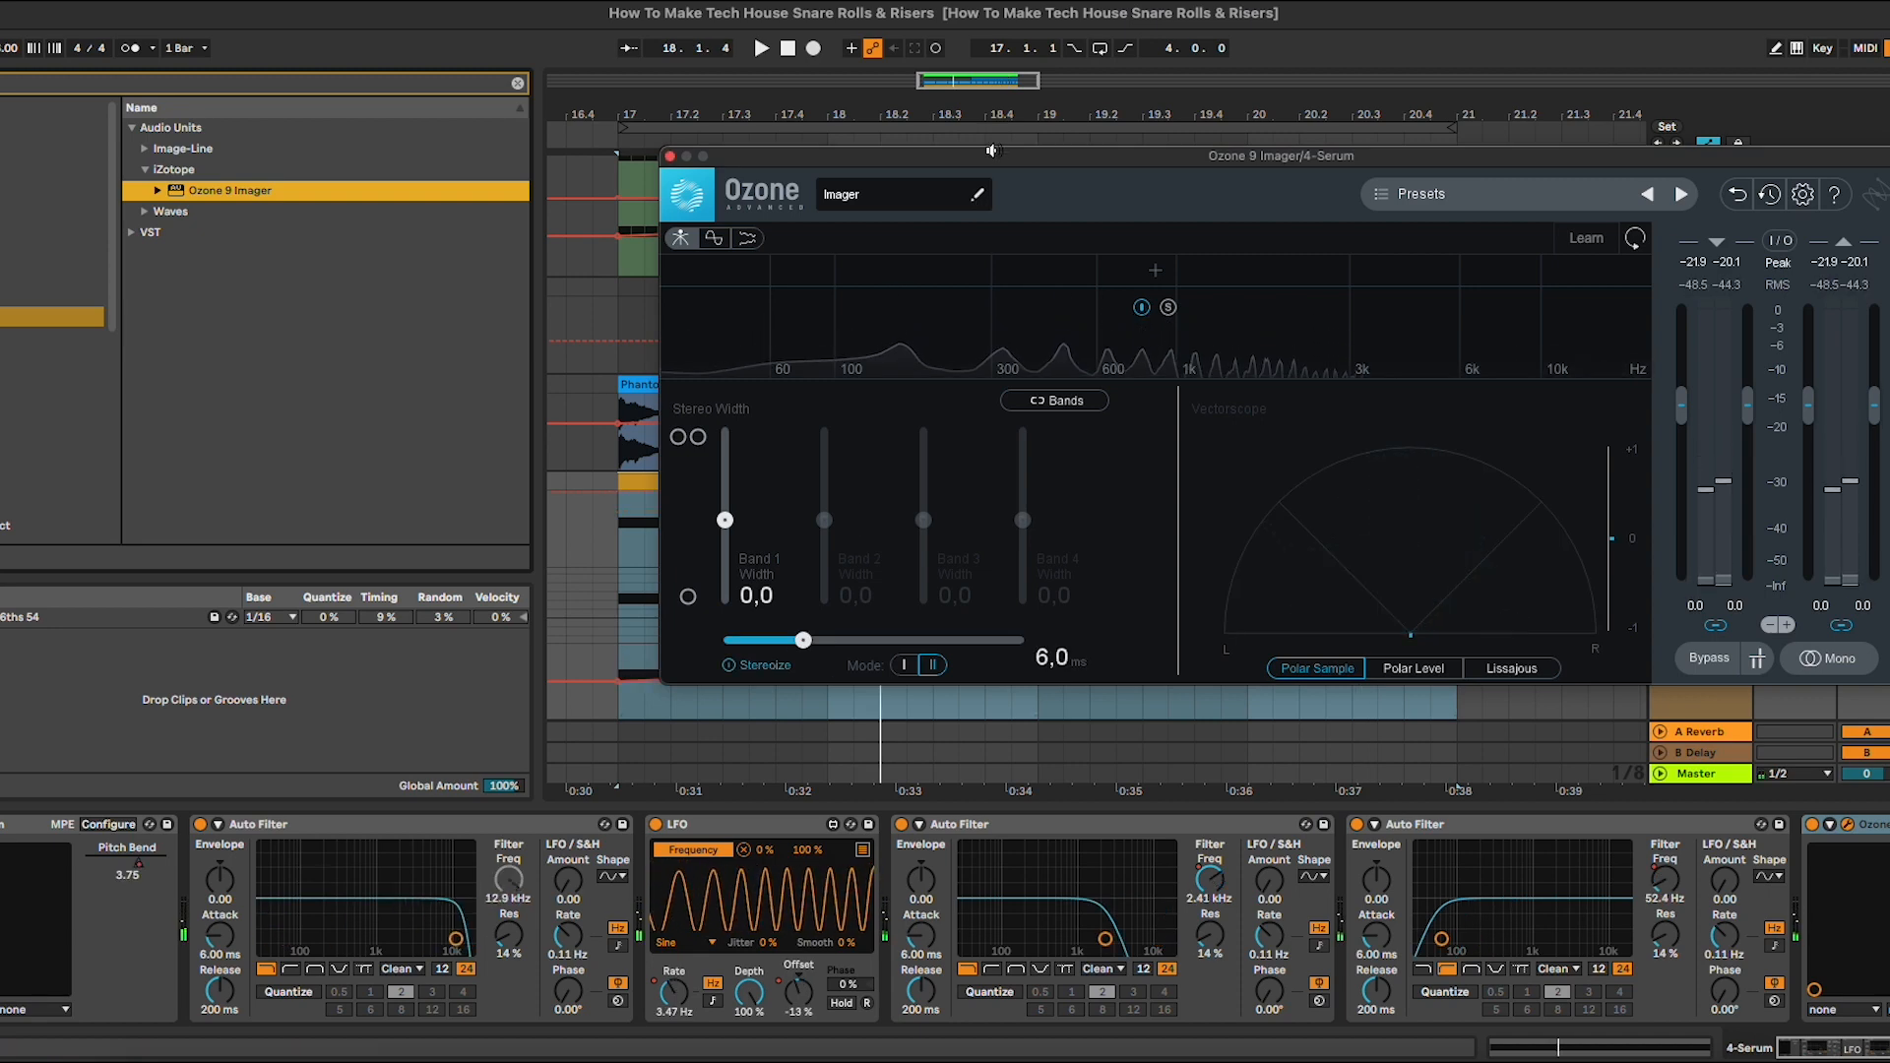
{"action": "left_click_drag", "start_coordinate": [970, 160], "coordinate": [969, 579]}
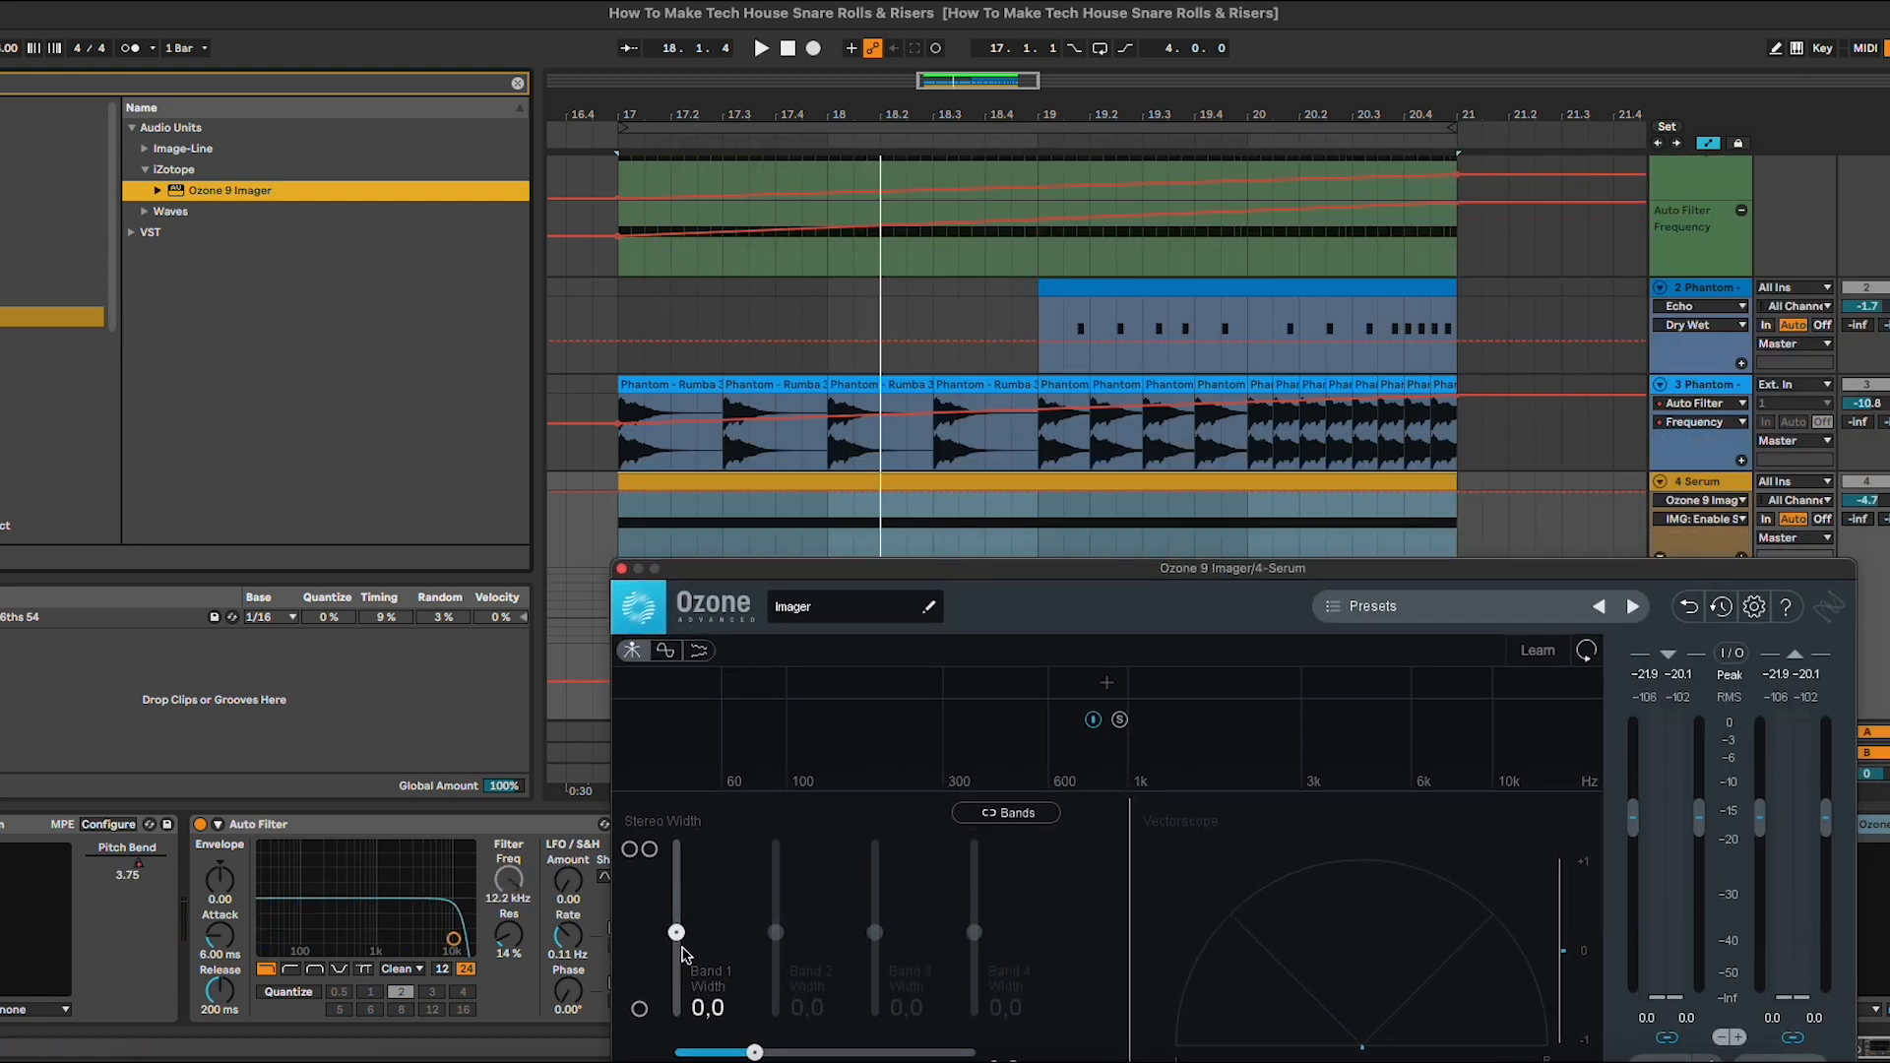
Automate the Imager's Band 1 Width from -100 at bar 17 to 100 at bar 21, play it back and close the plug-in window.
{"action": "left_click", "coordinate": [646, 531]}
{"action": "left_click_drag", "start_coordinate": [1459, 527], "coordinate": [1457, 490]}
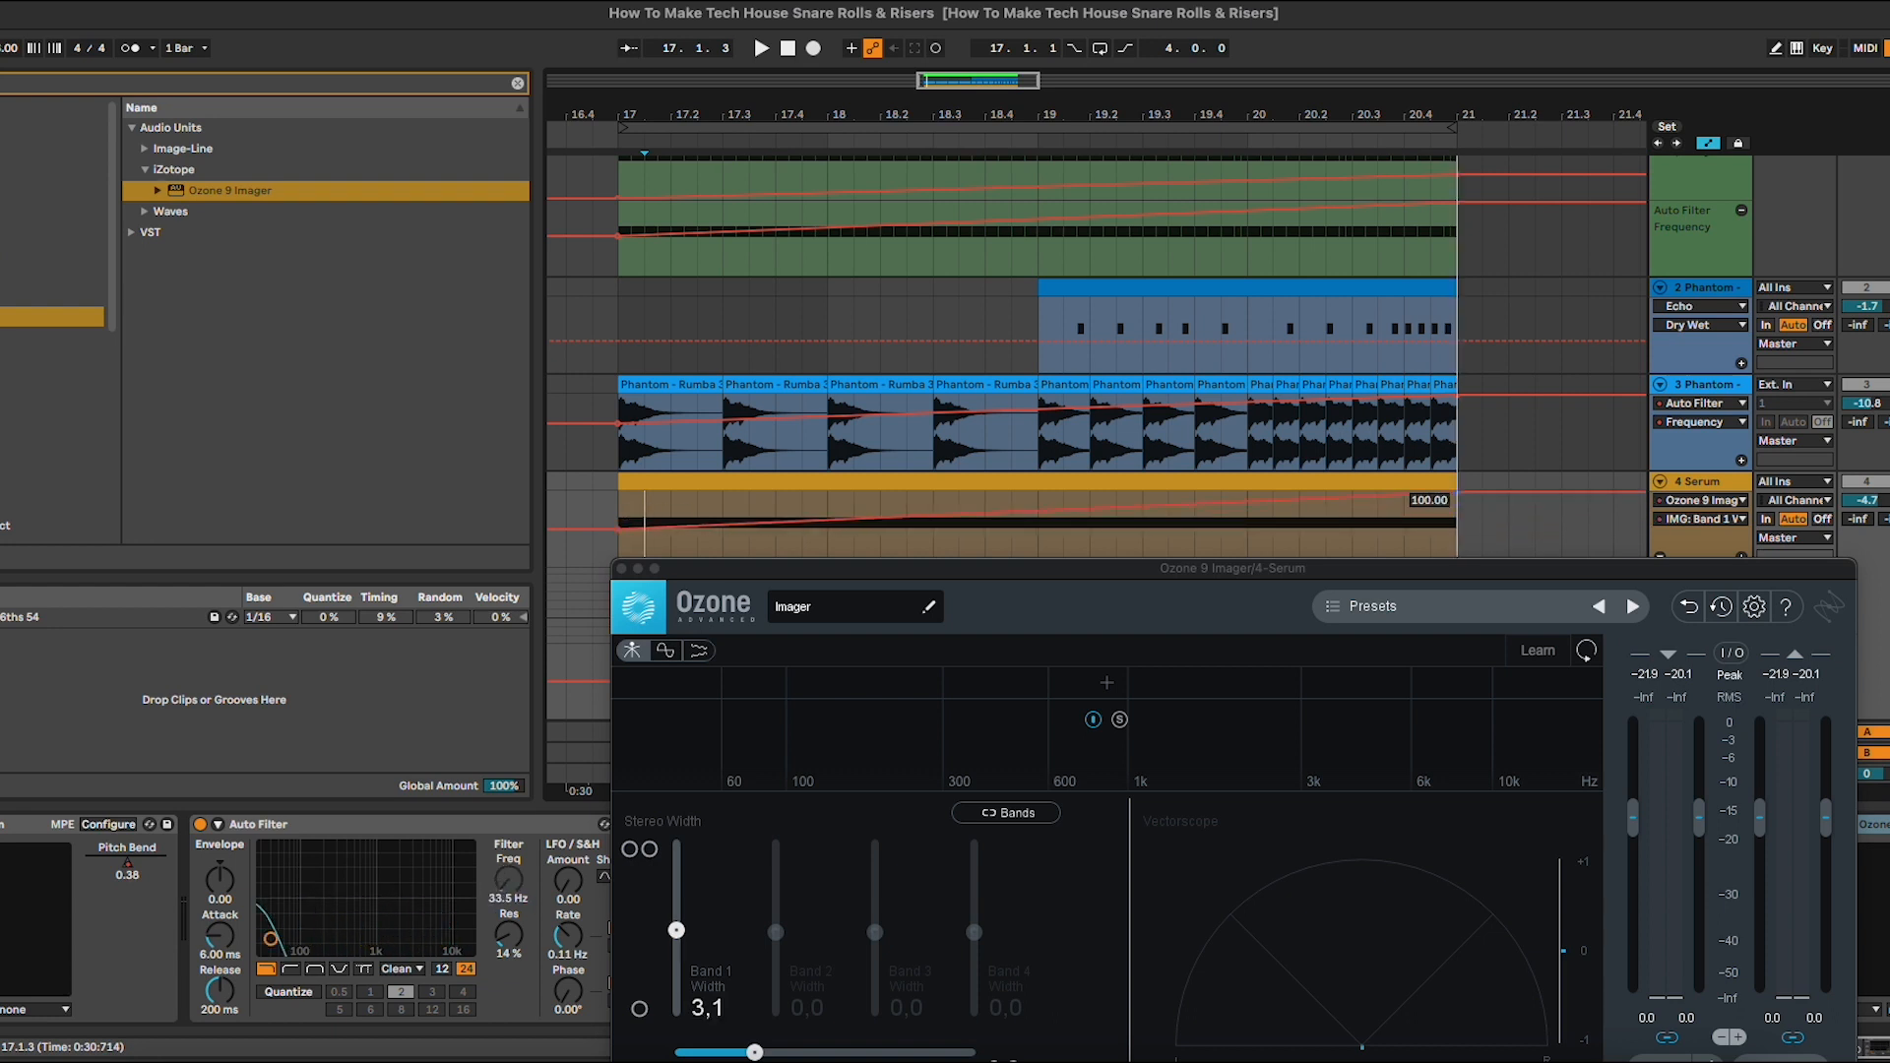
{"action": "left_click_drag", "start_coordinate": [617, 531], "coordinate": [617, 567]}
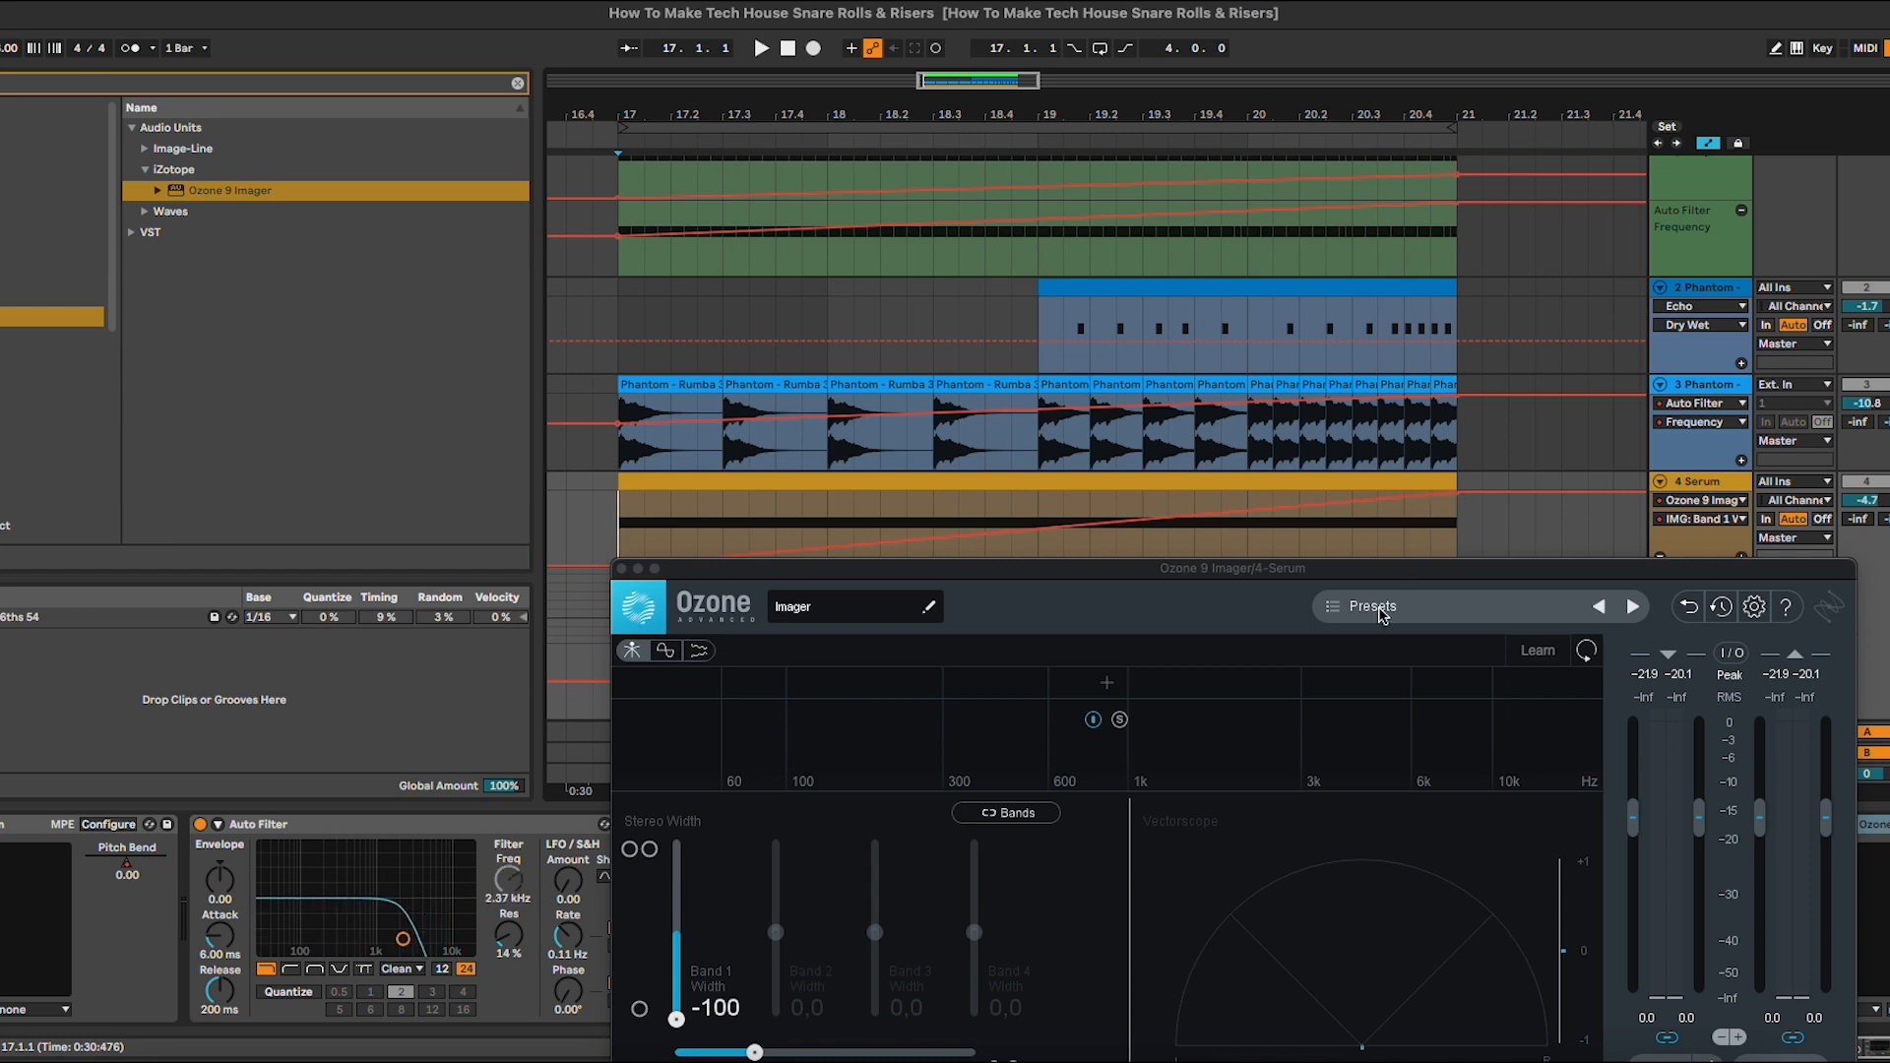
{"action": "key", "text": "space"}
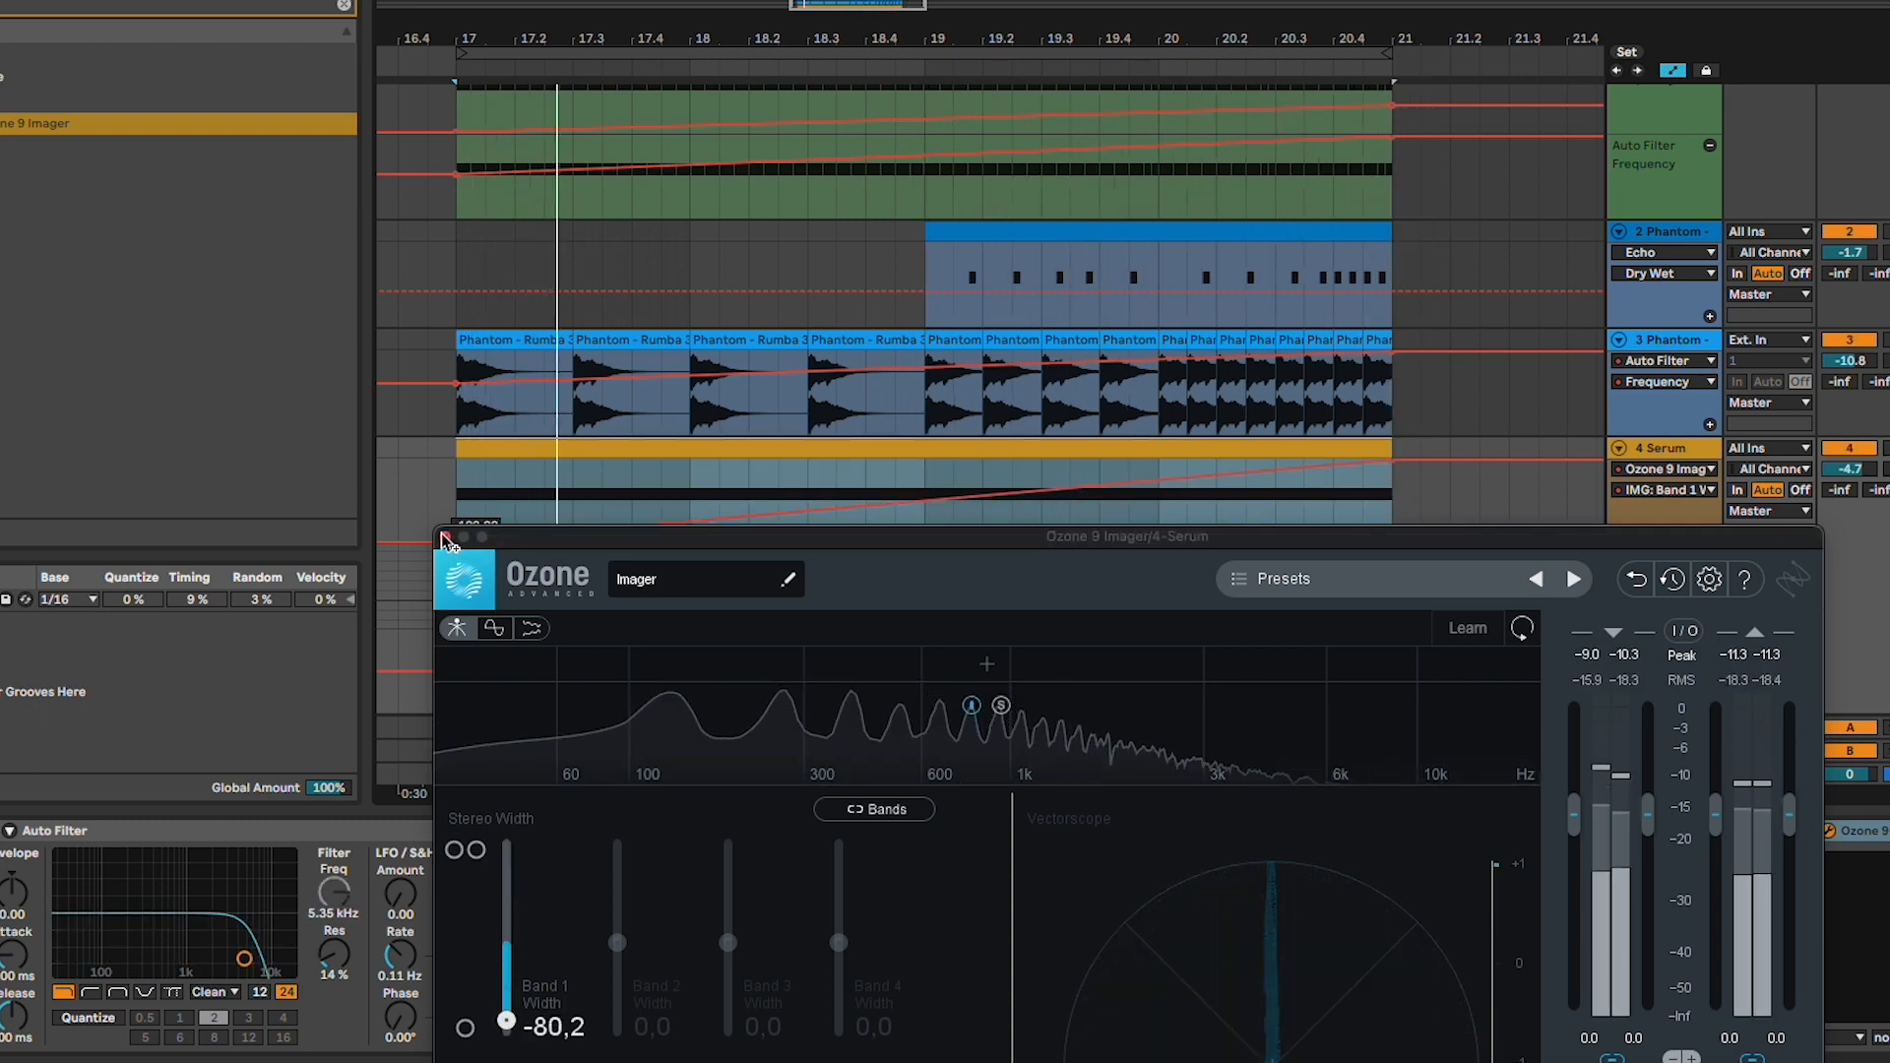
{"action": "left_click", "coordinate": [445, 536]}
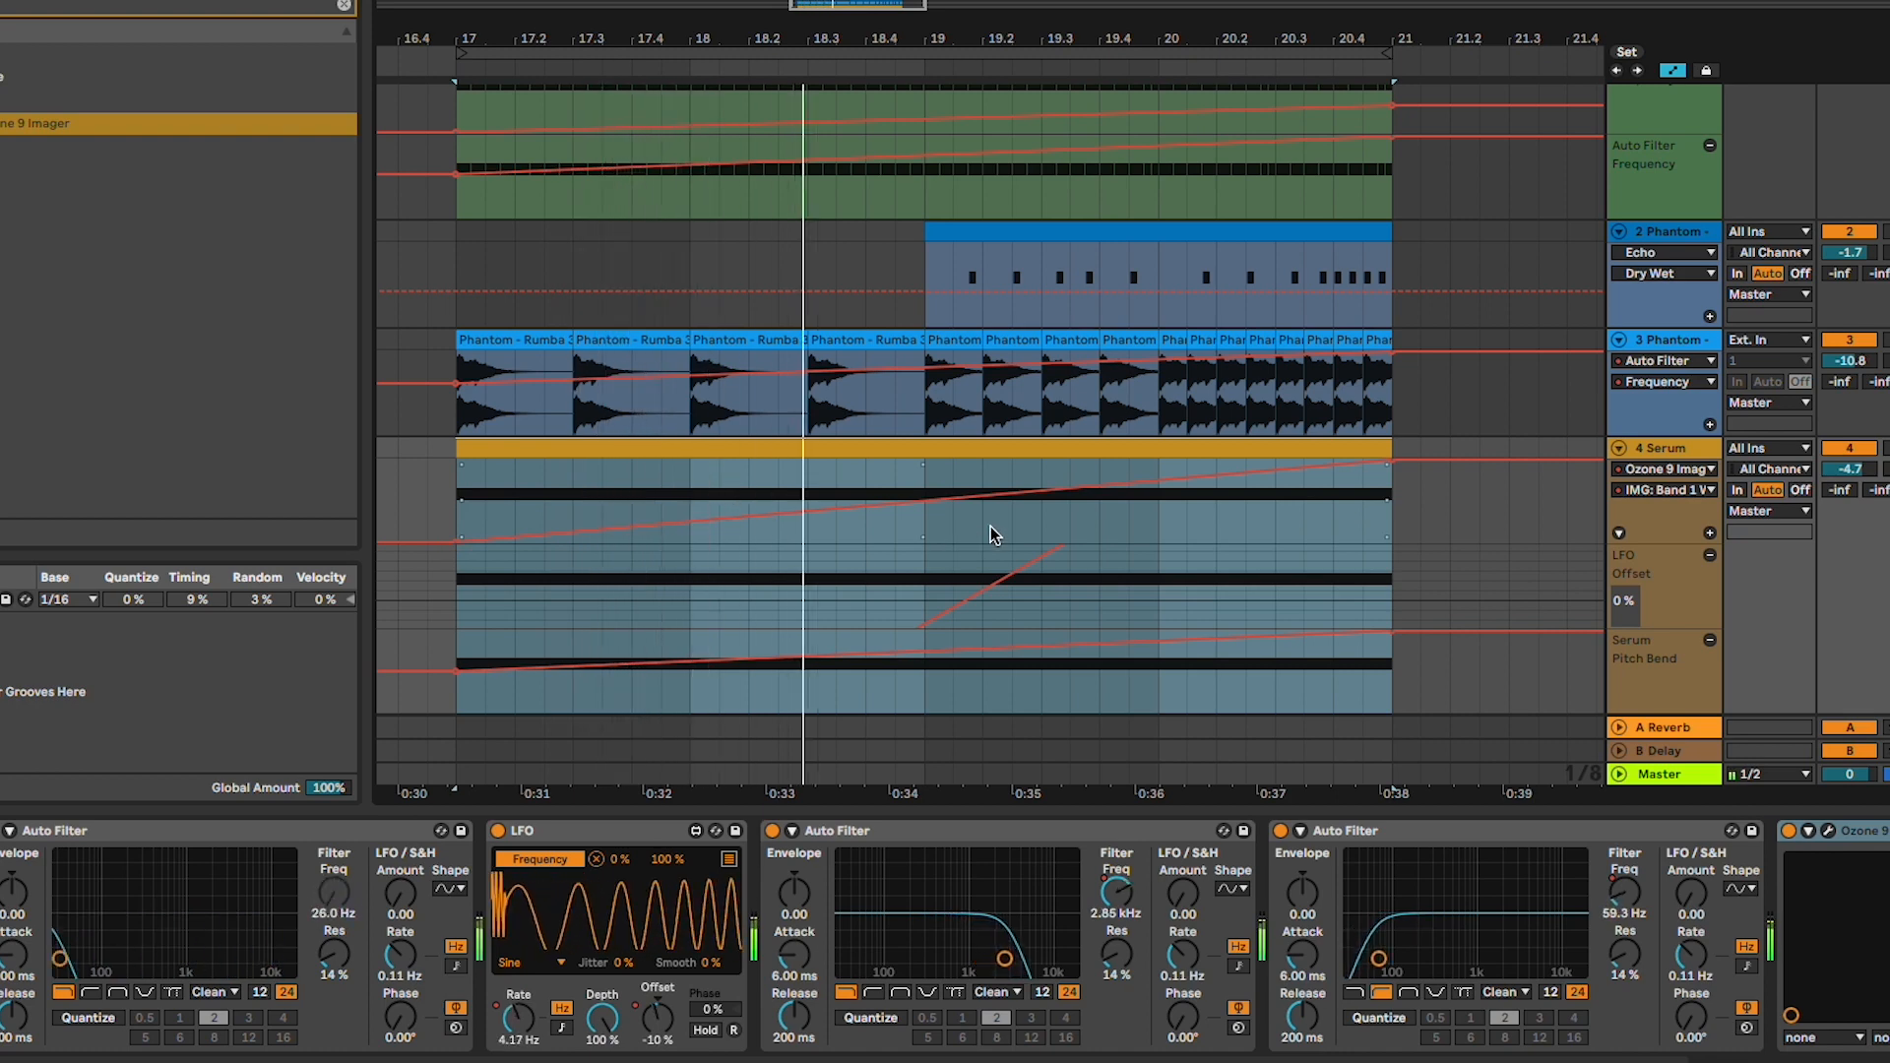
Hide the device view and switch off the automation display so the arrangement shows only the clips.
{"action": "left_click", "coordinate": [1327, 522]}
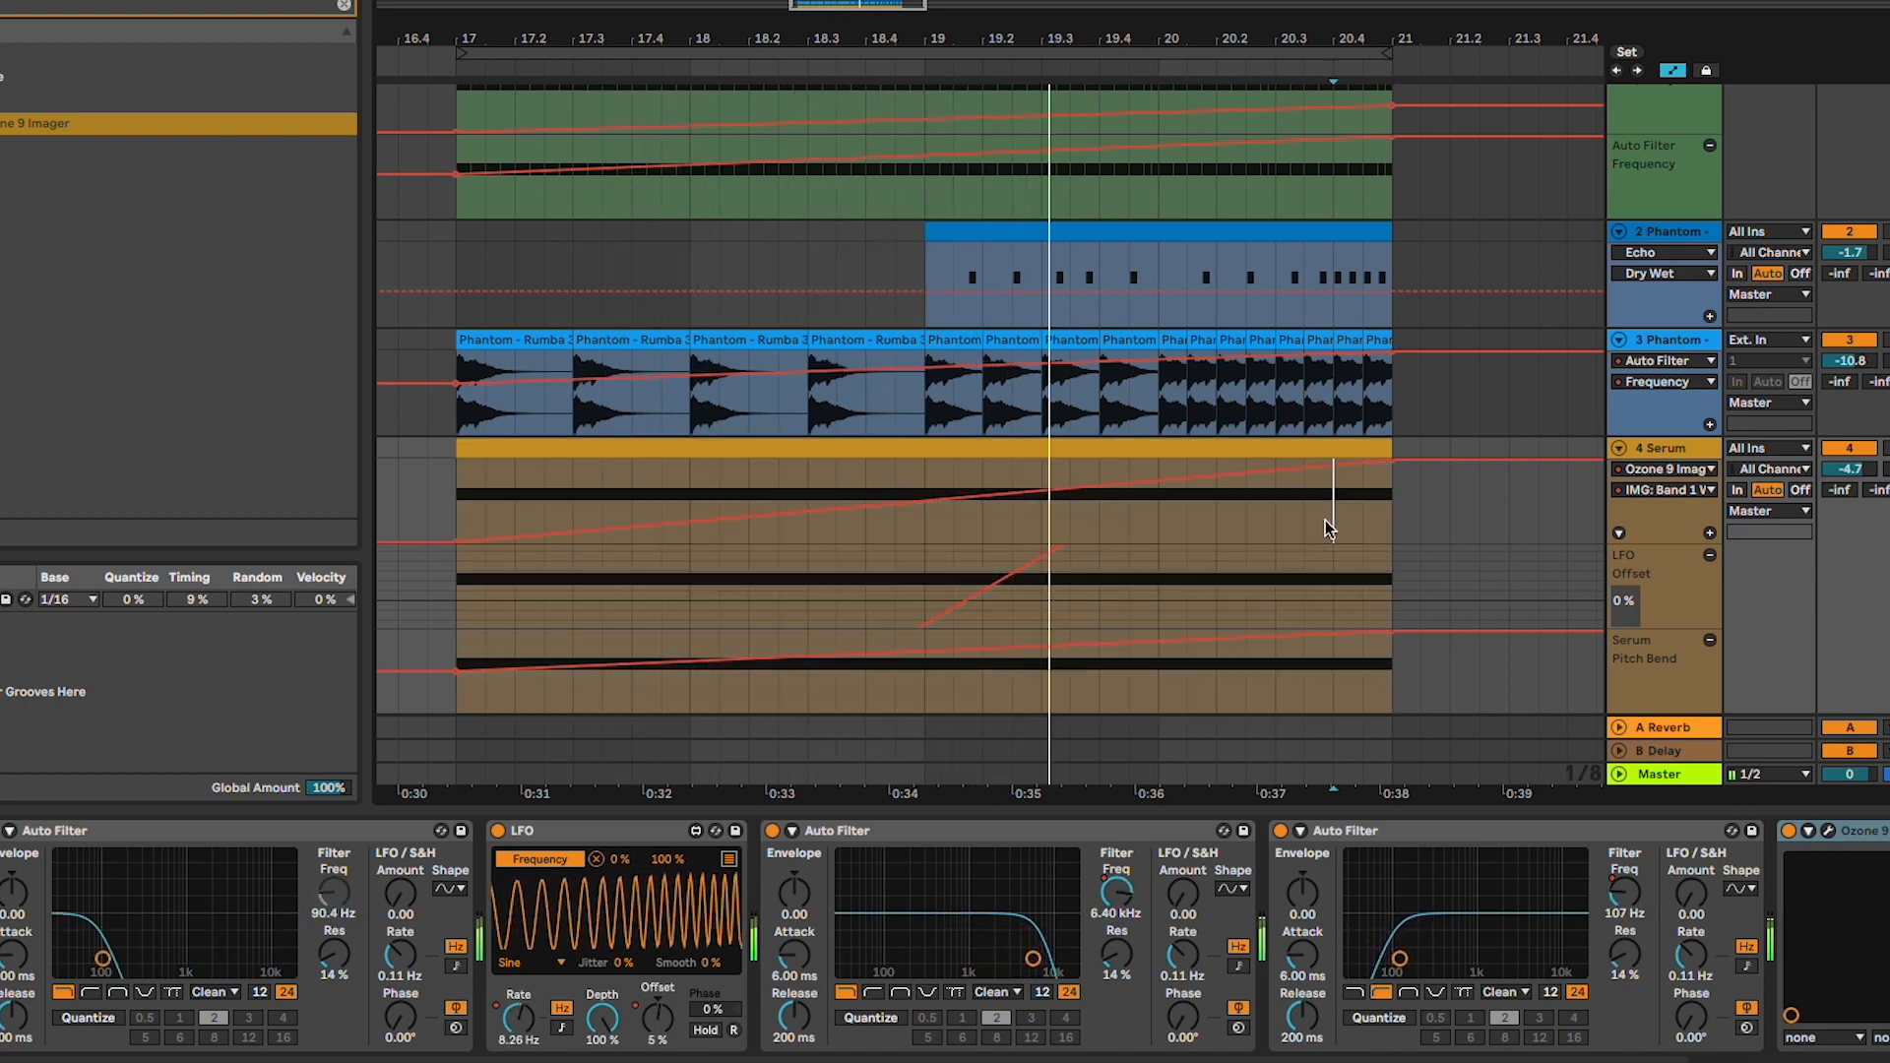
{"action": "key", "text": "ctrl+alt+l"}
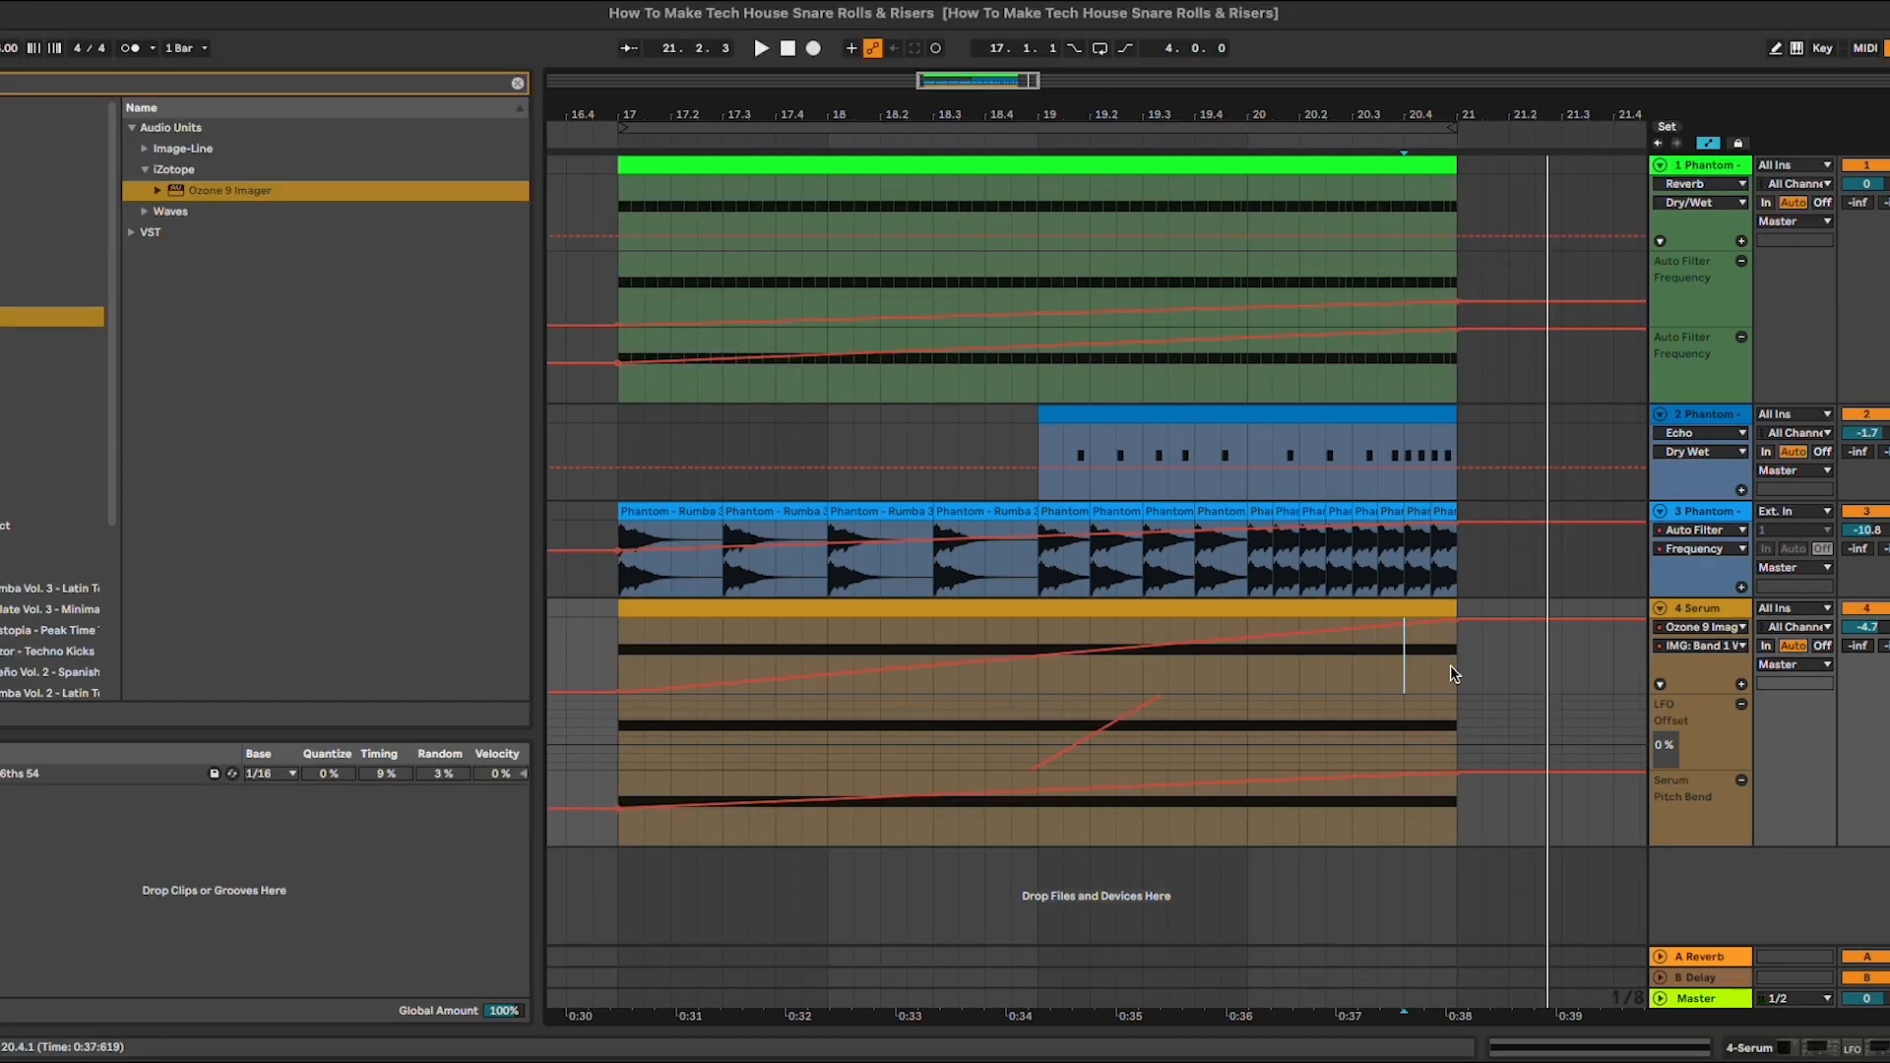
{"action": "key", "text": "a"}
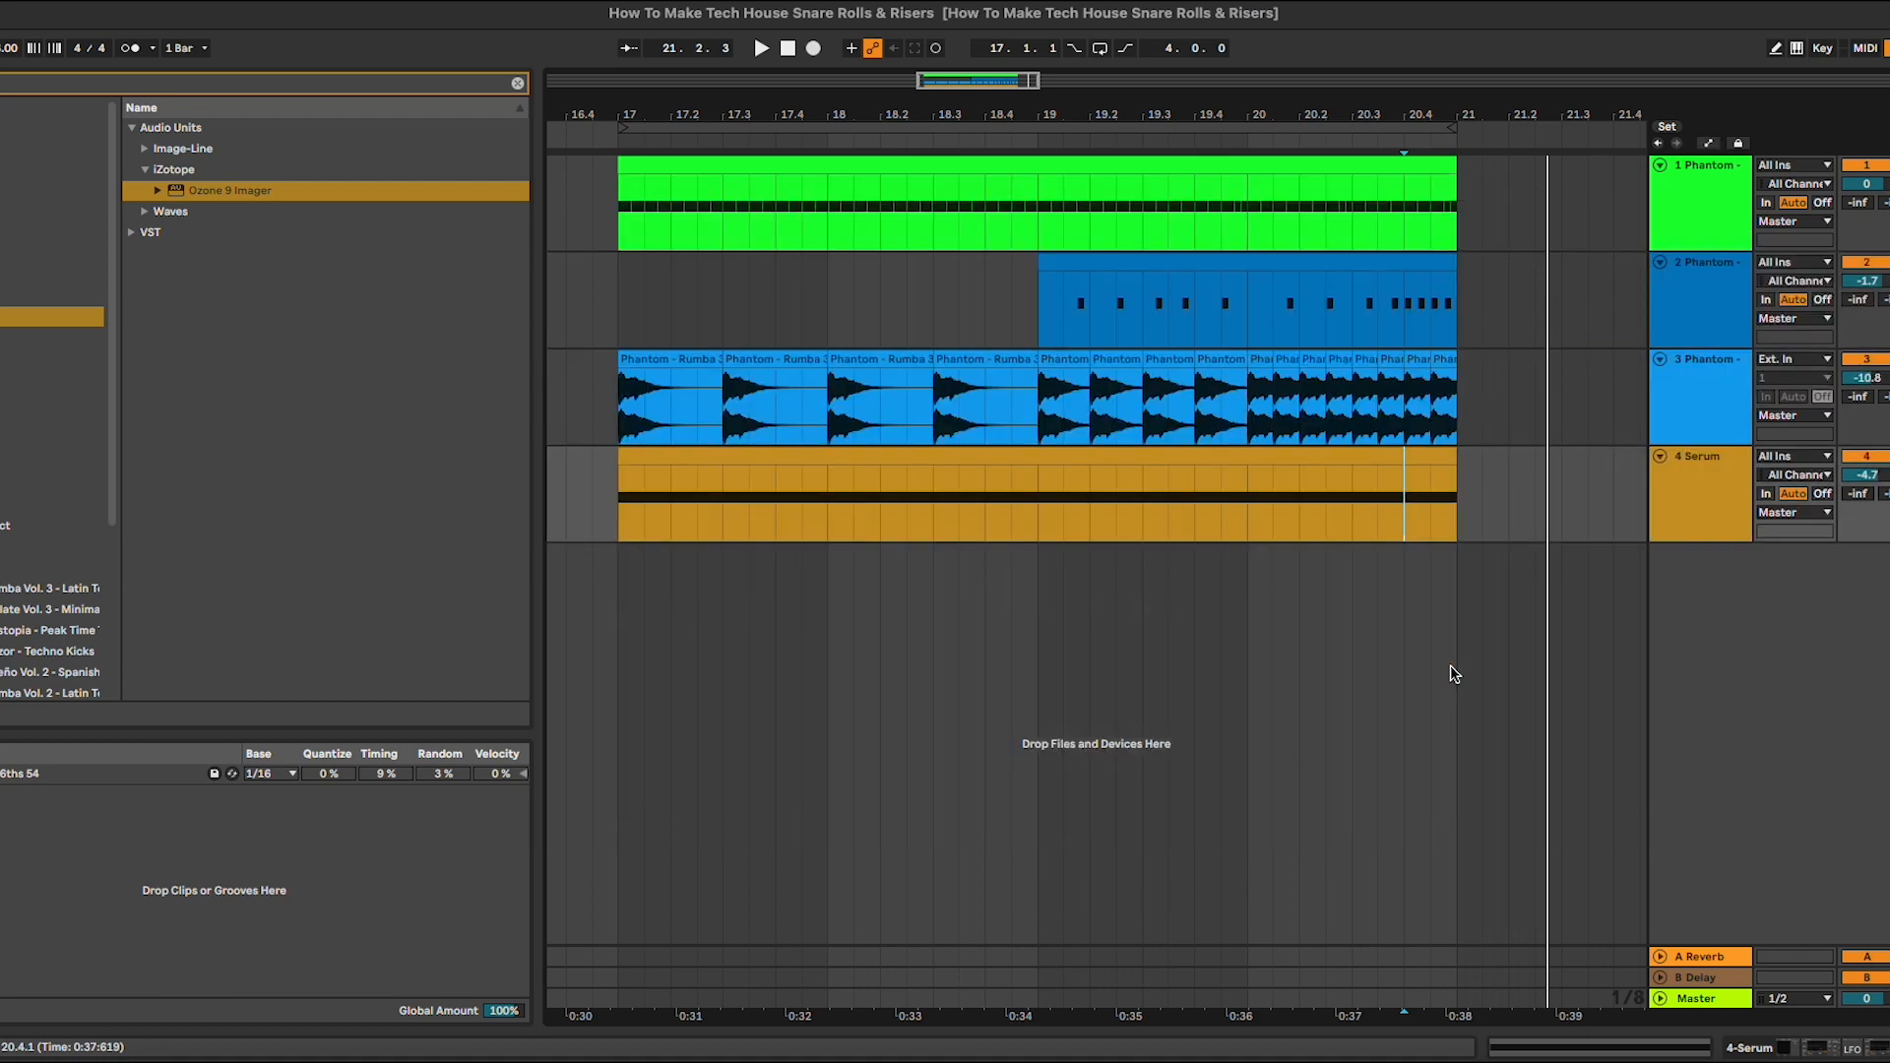